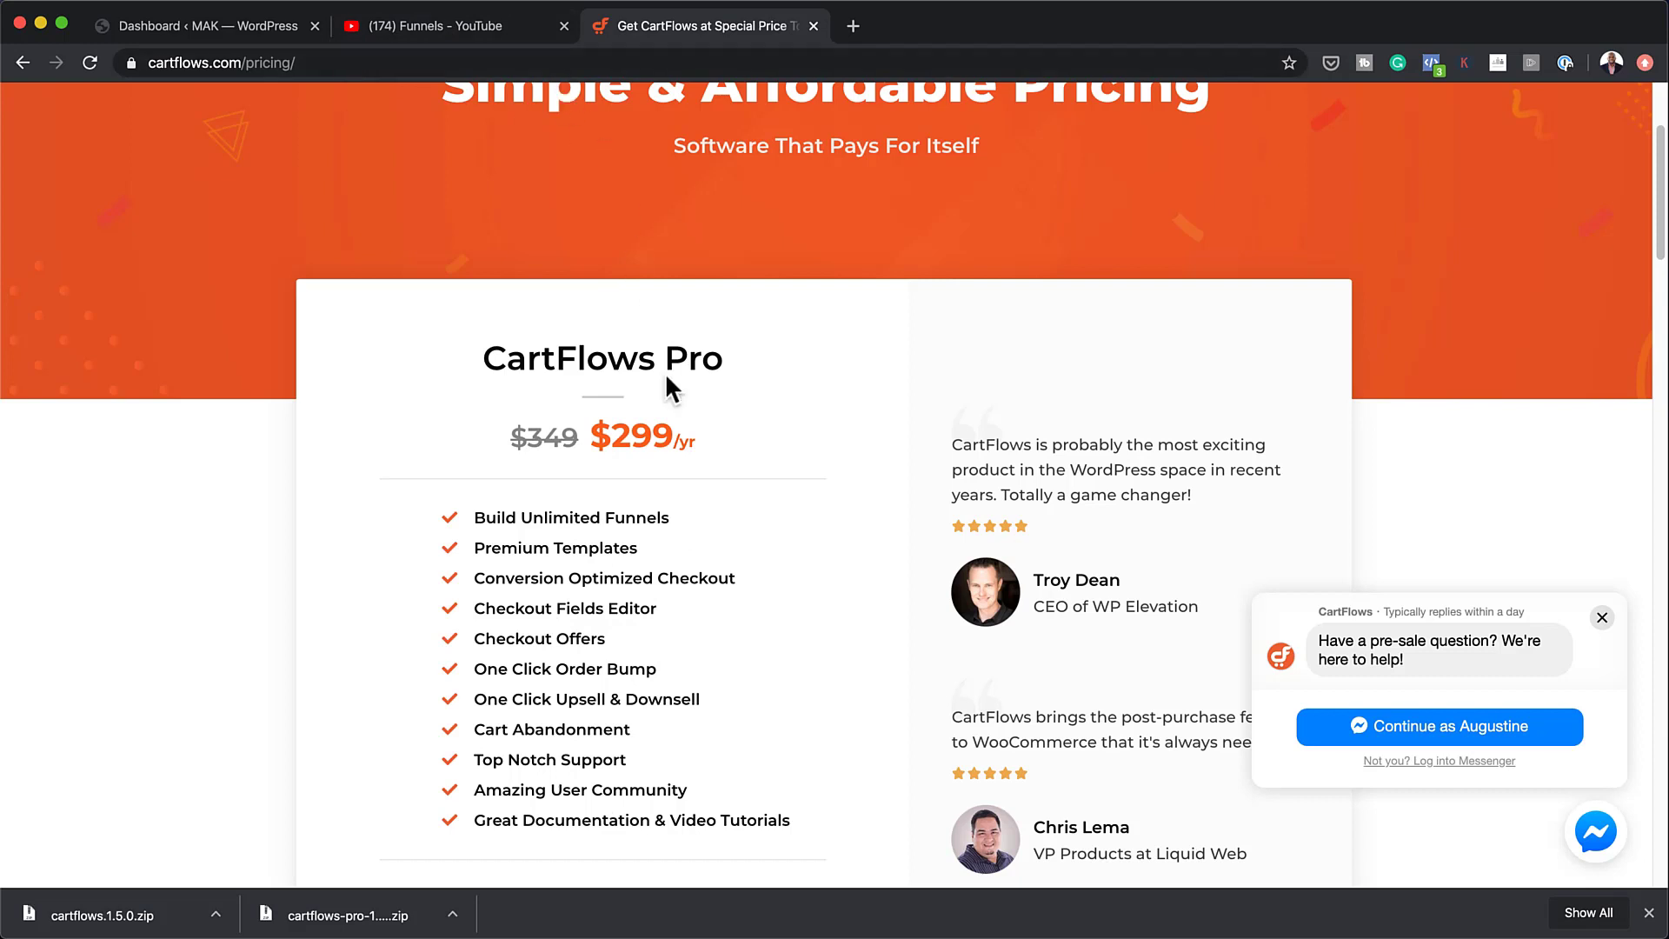
Open the product downloads page of the CartFlows account
scroll(879, 443, "up", 3)
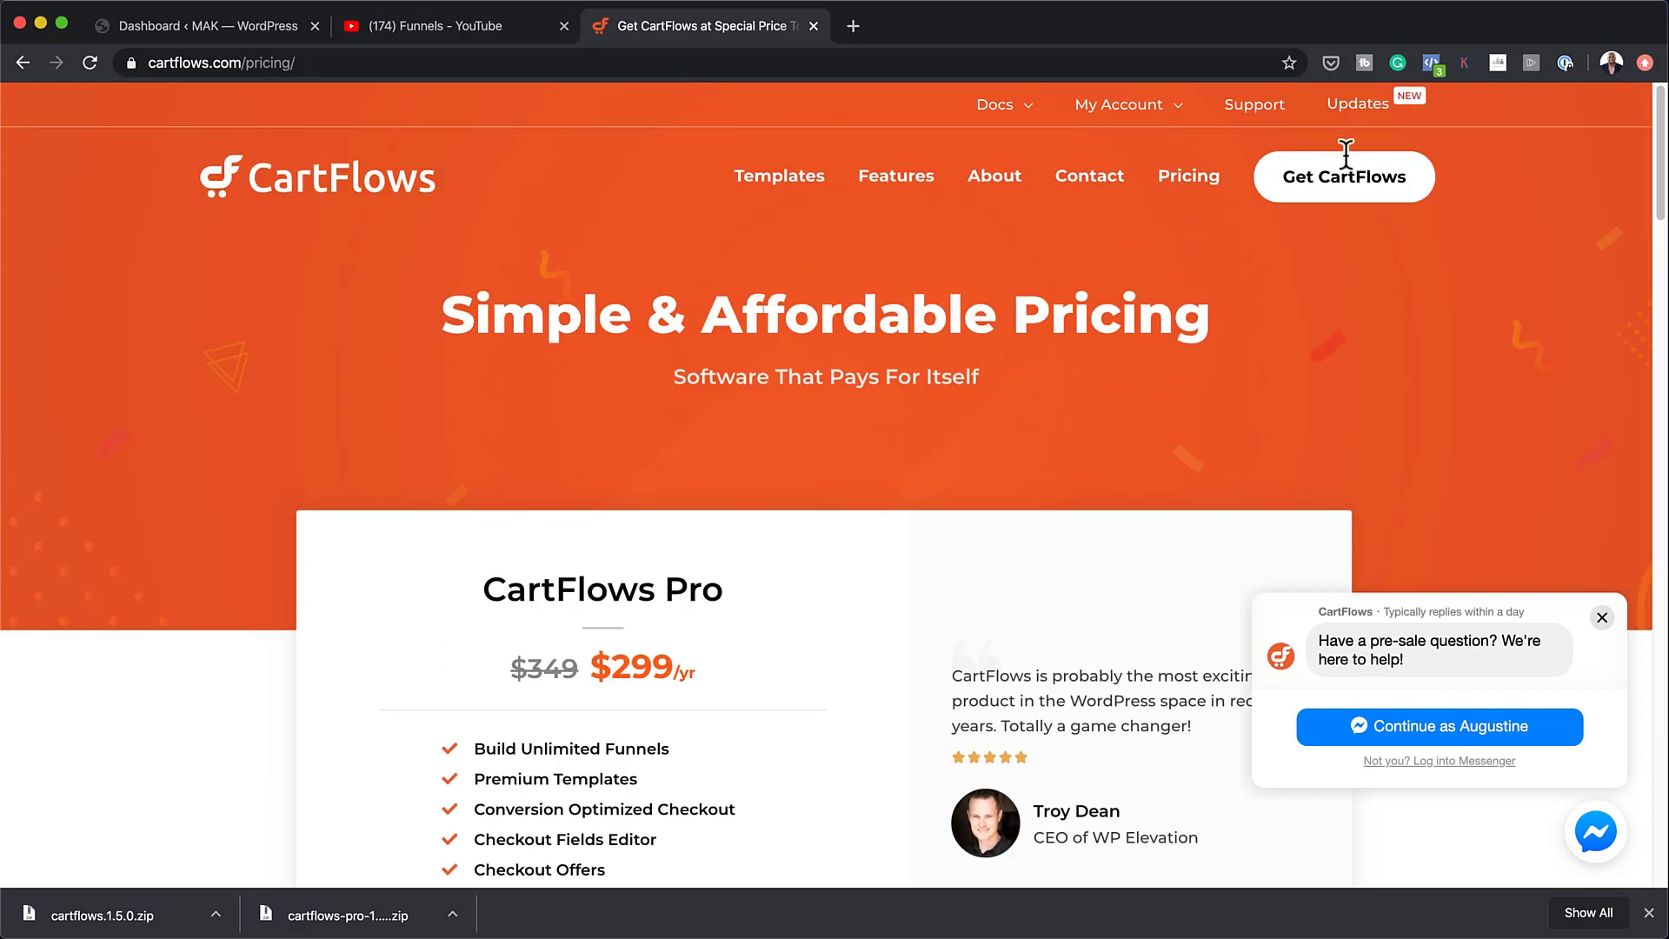
mouse_move(1140, 105)
left_click(1116, 156)
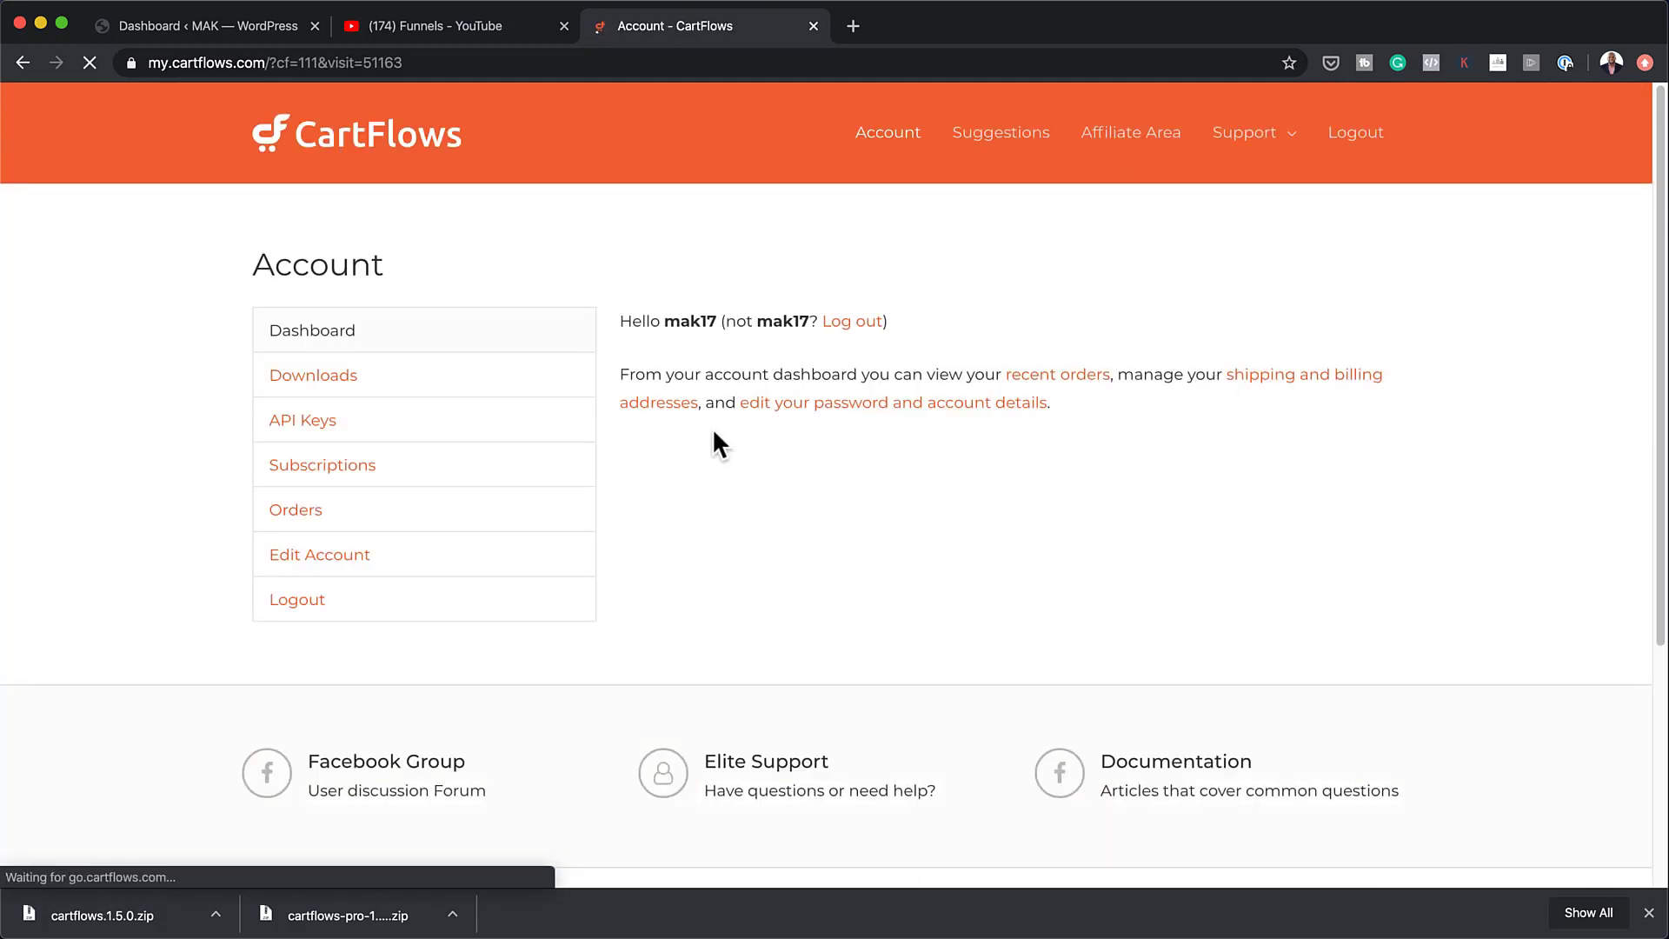
left_click(352, 381)
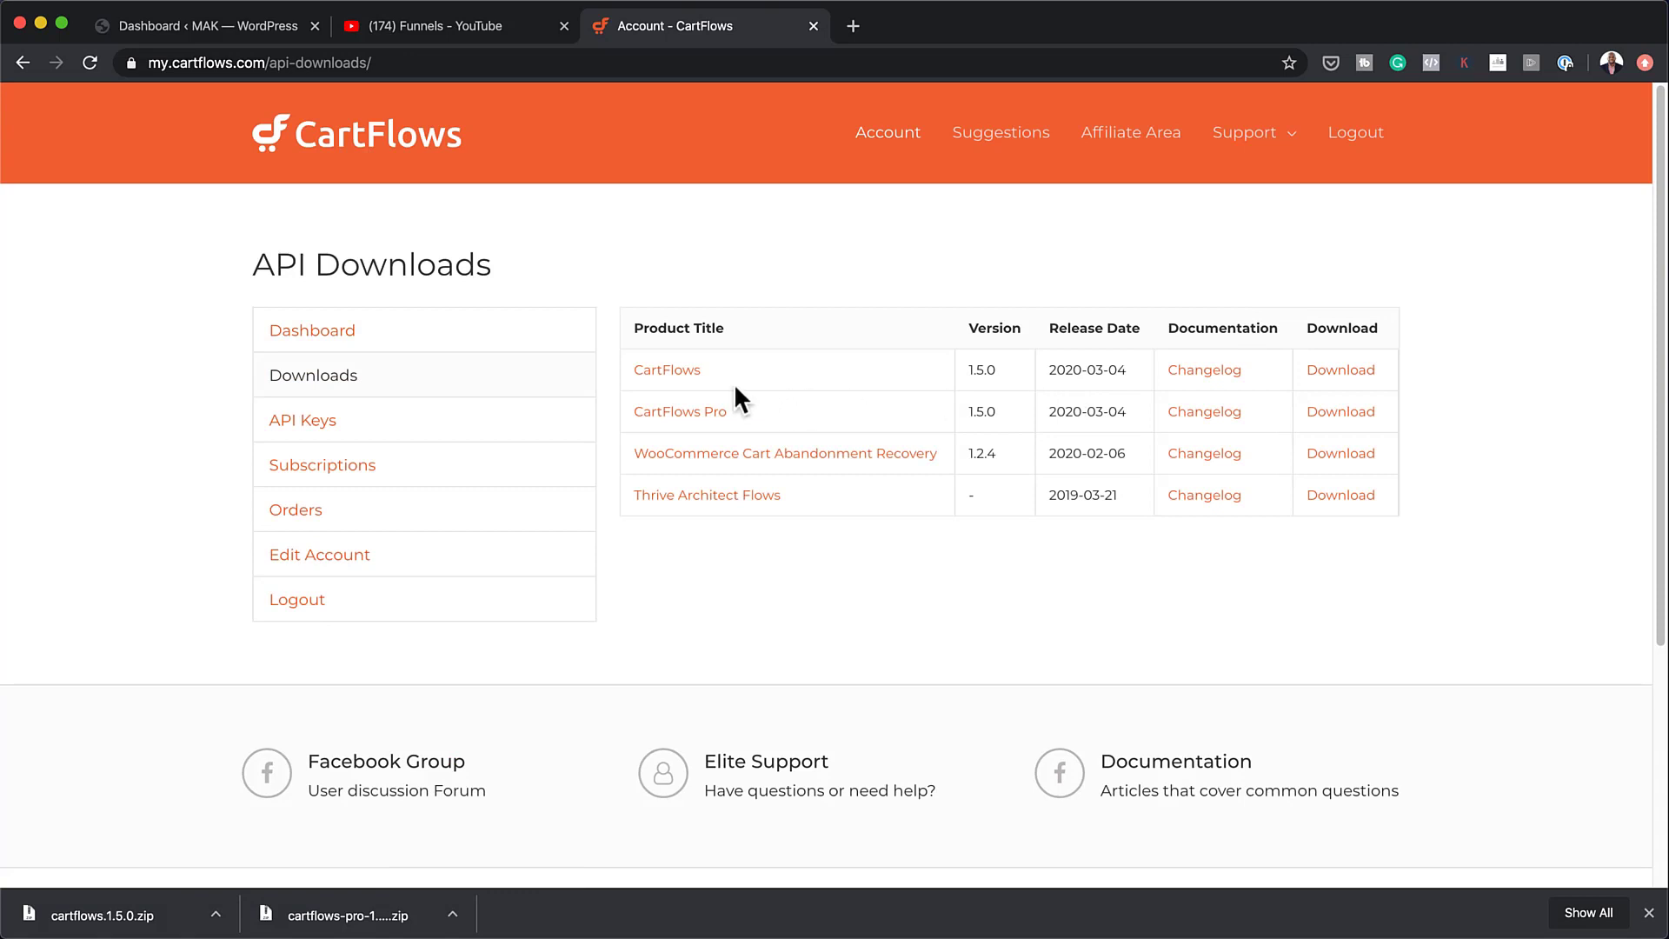
Switch to the WordPress dashboard and install and activate the plugin from the uploaded file cartflows.1.5.0.zip
left_click(245, 29)
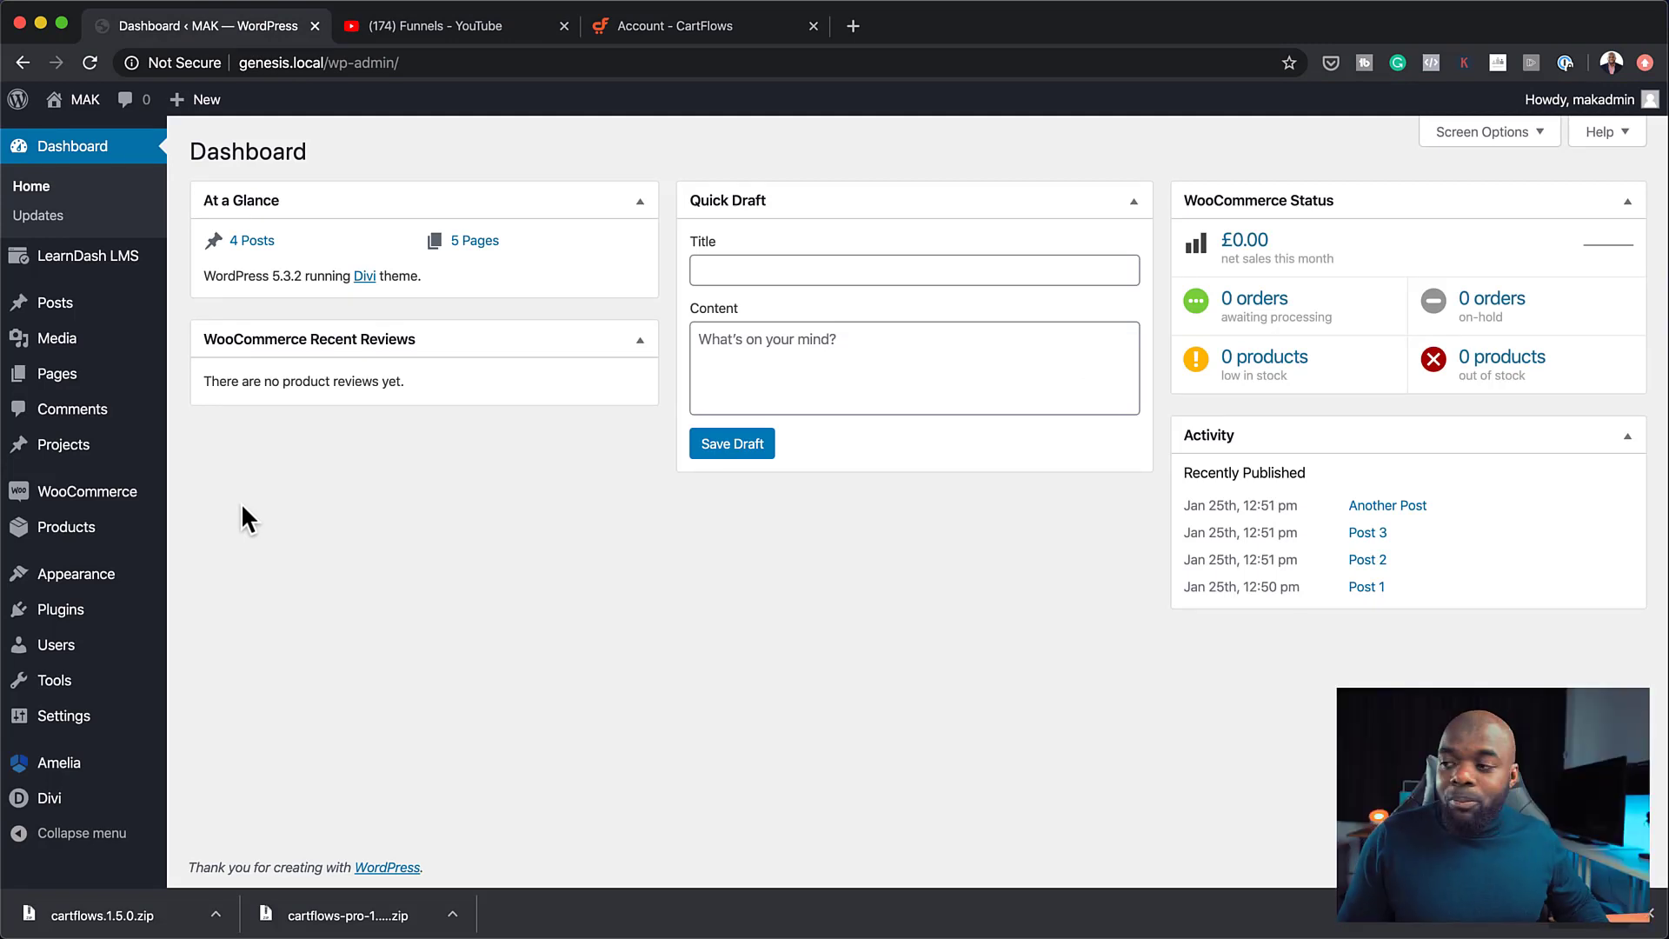
mouse_move(103, 626)
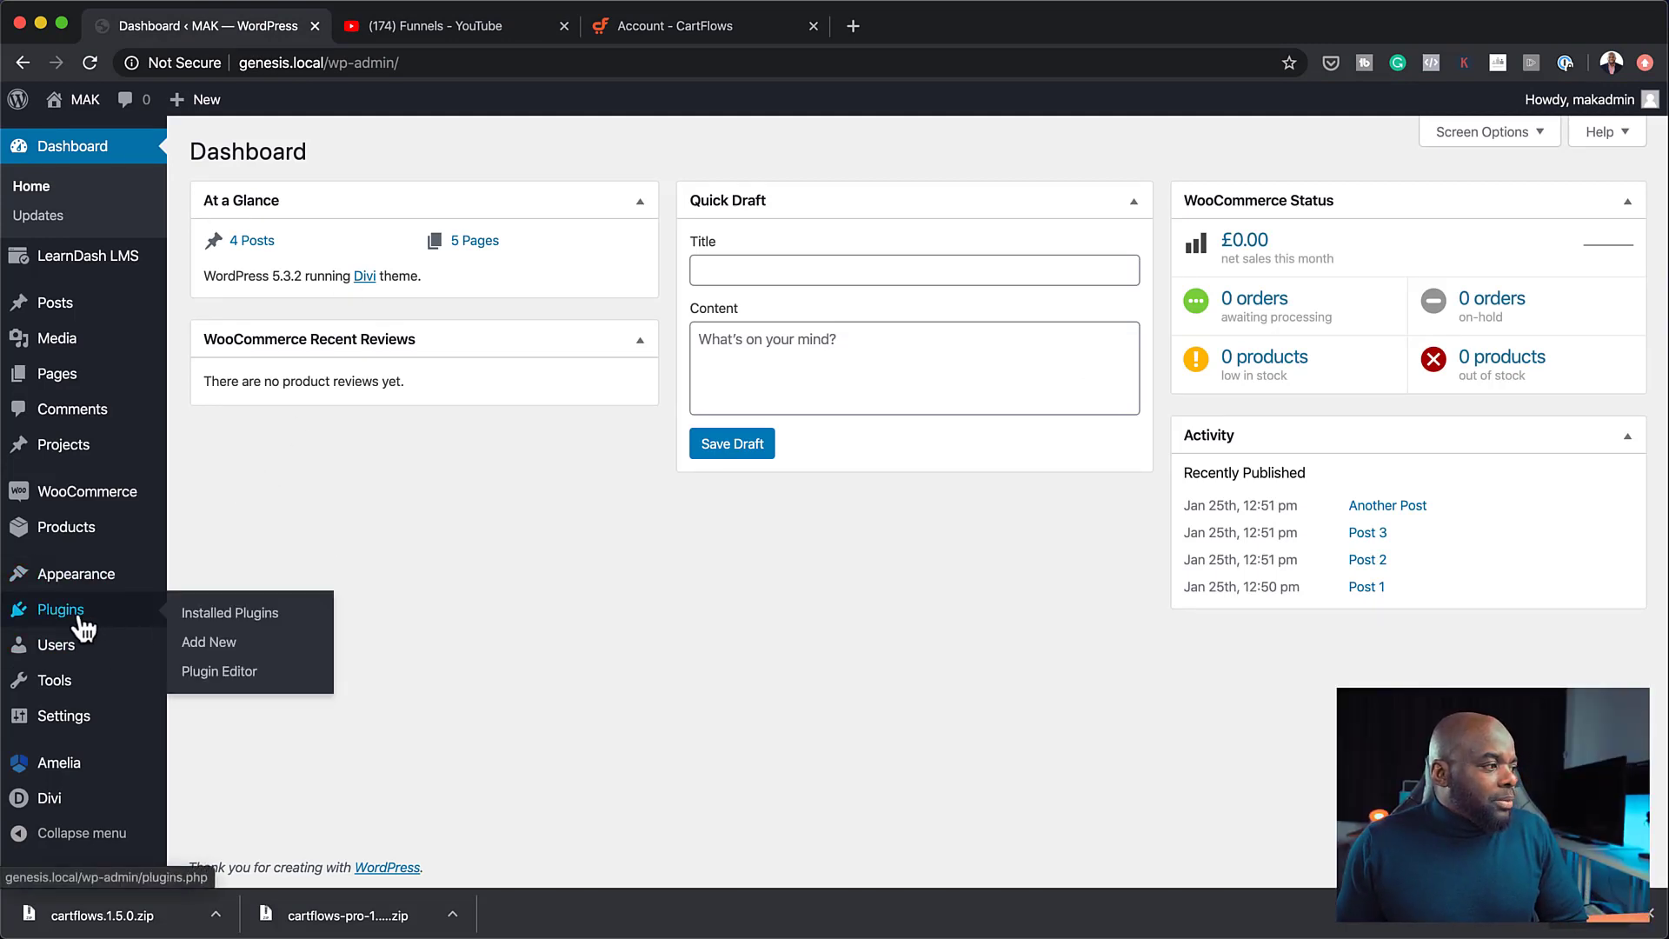
left_click(233, 645)
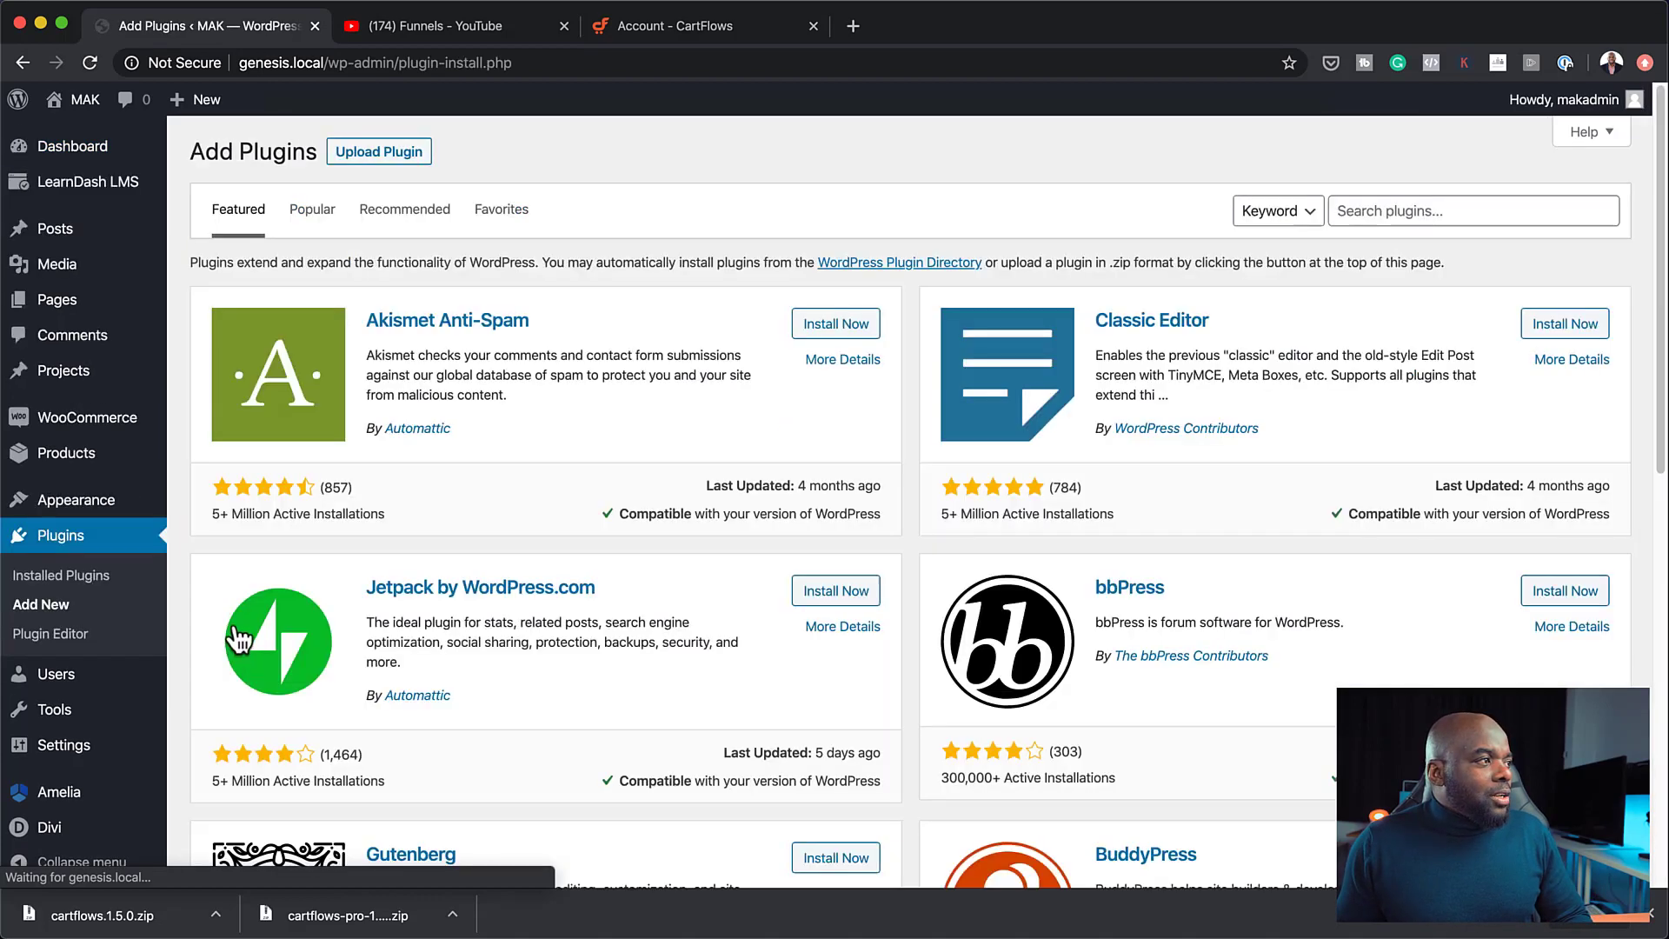
left_click(382, 154)
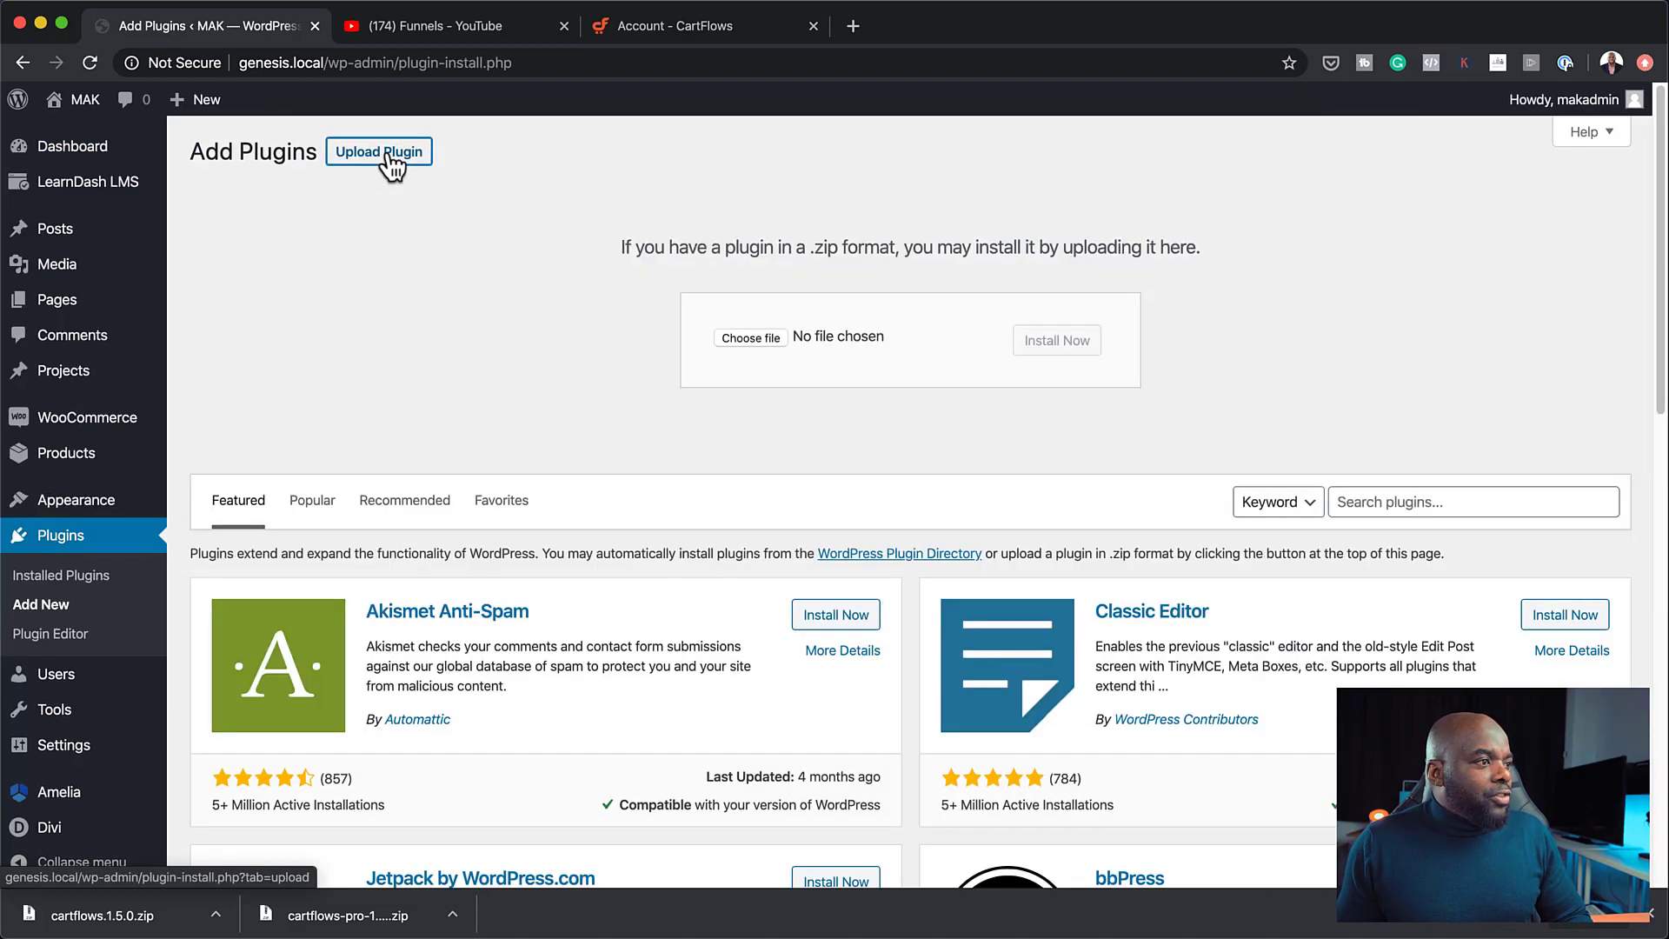
left_click(745, 339)
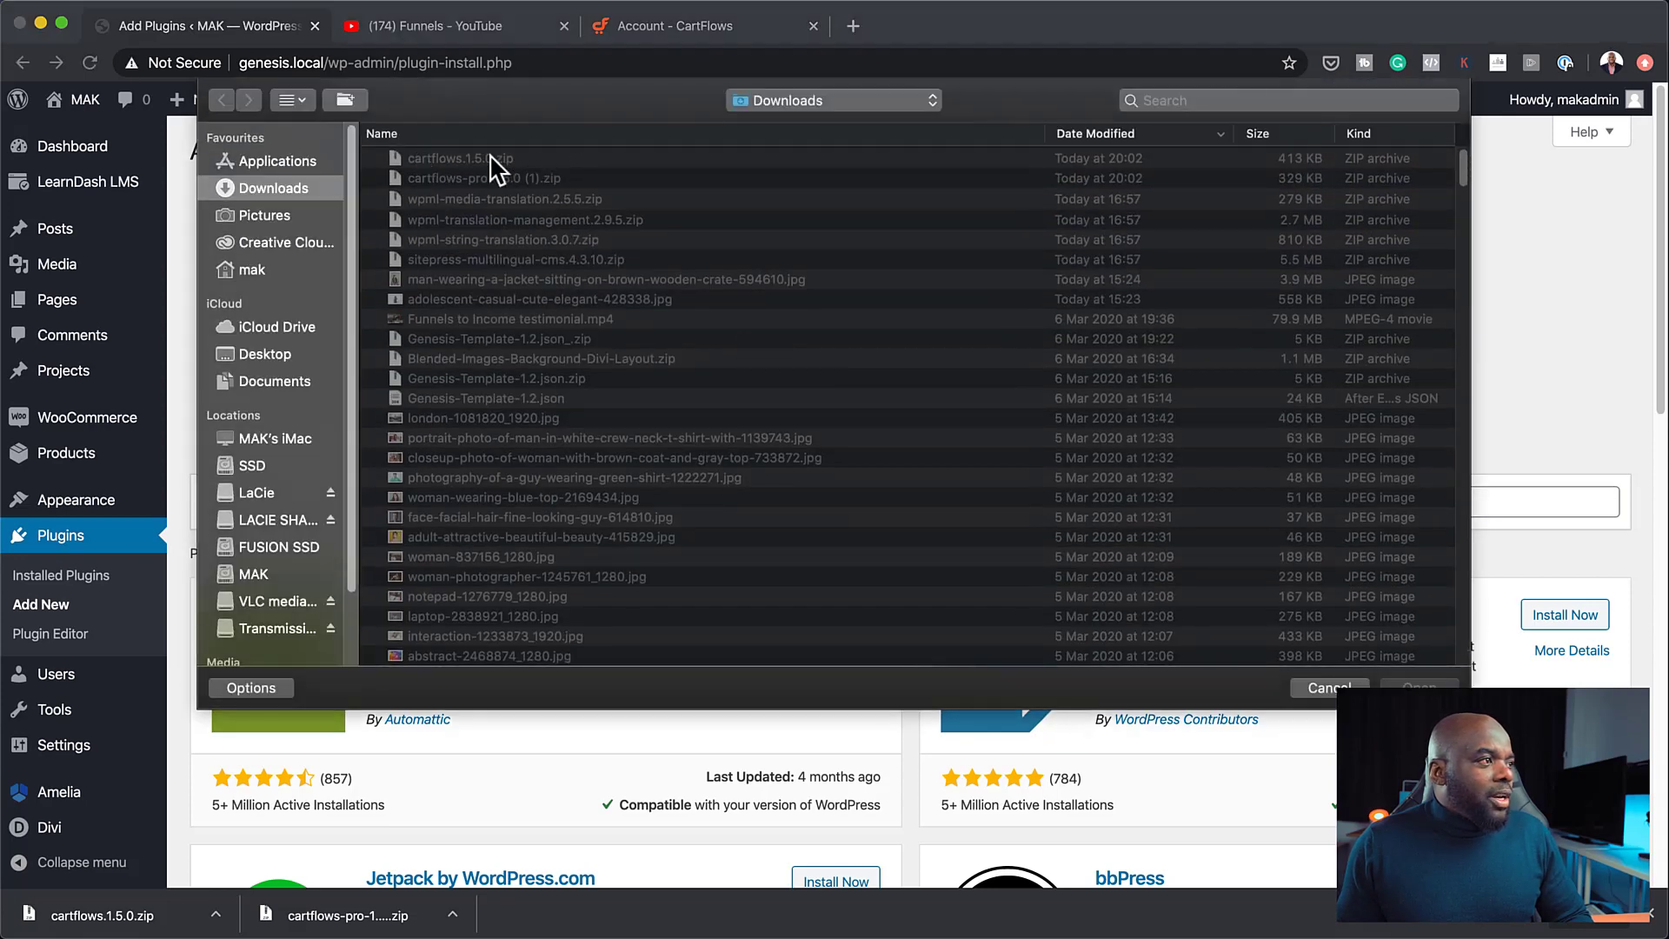
double_click(515, 158)
left_click(1057, 342)
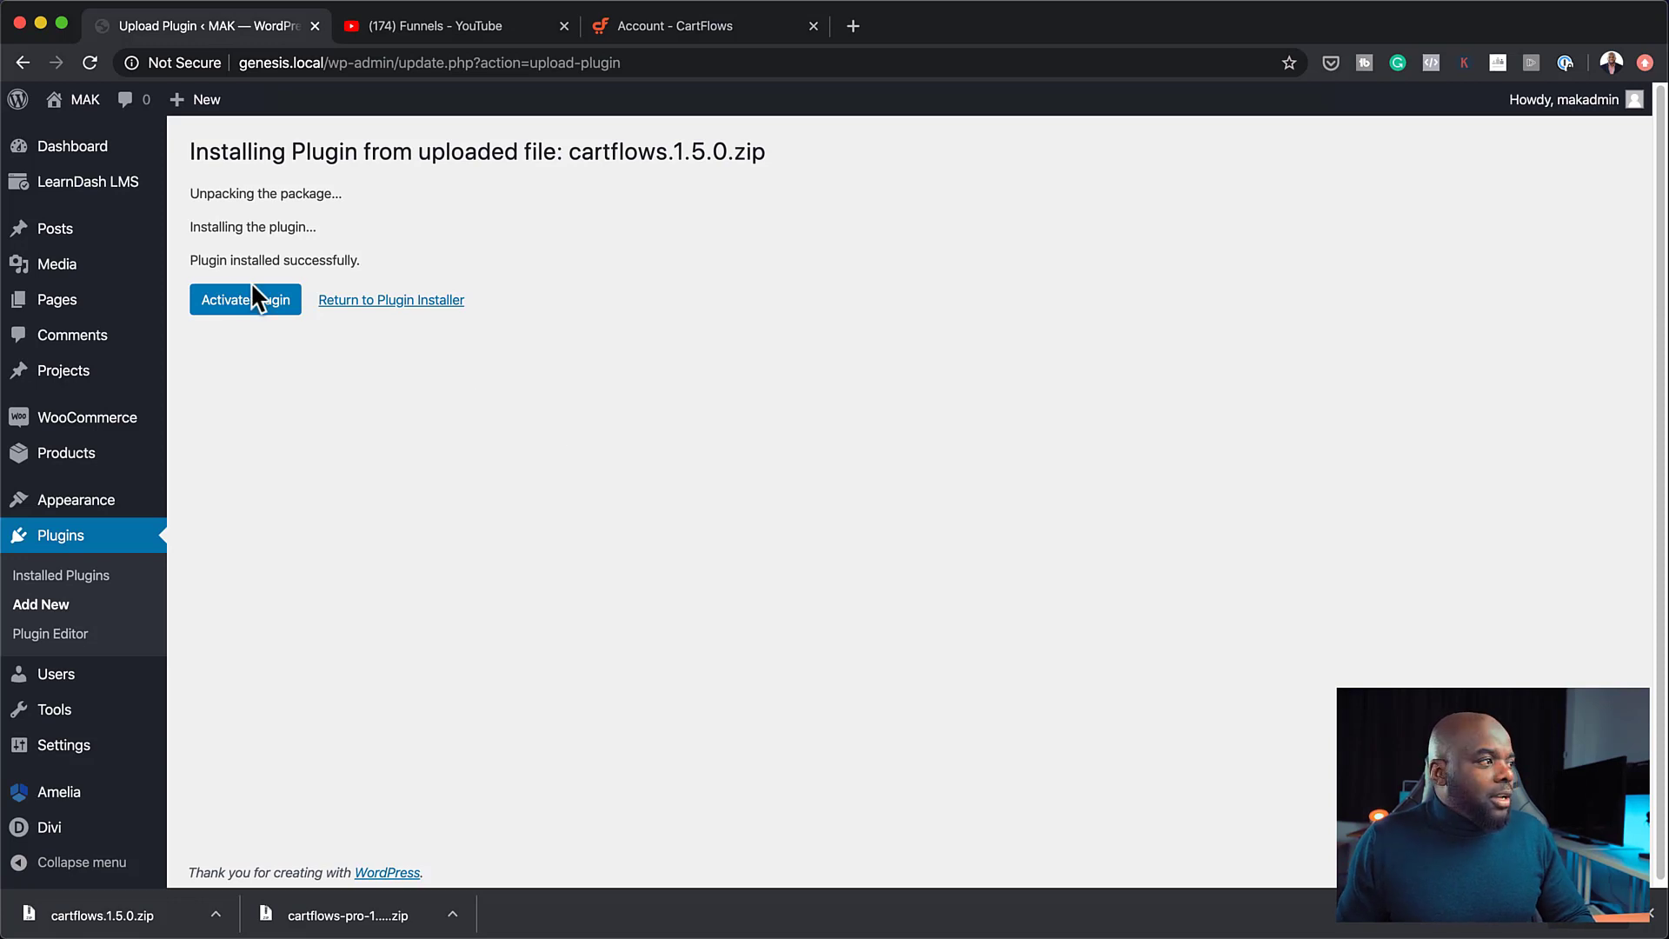
left_click(246, 316)
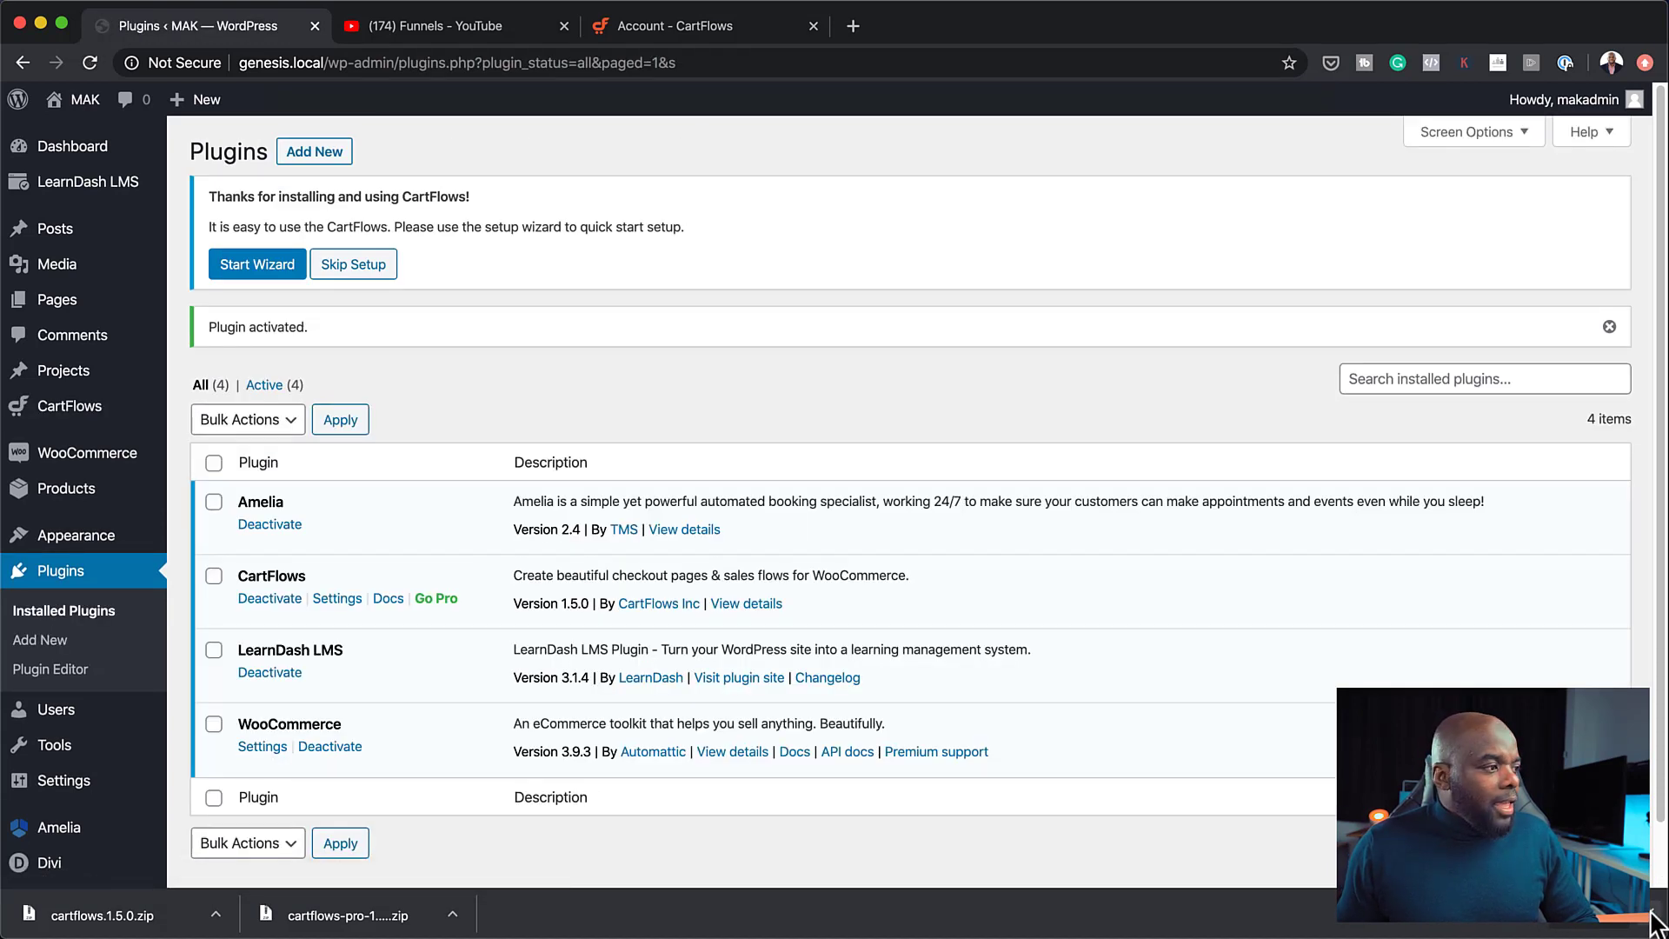
left_click(1652, 913)
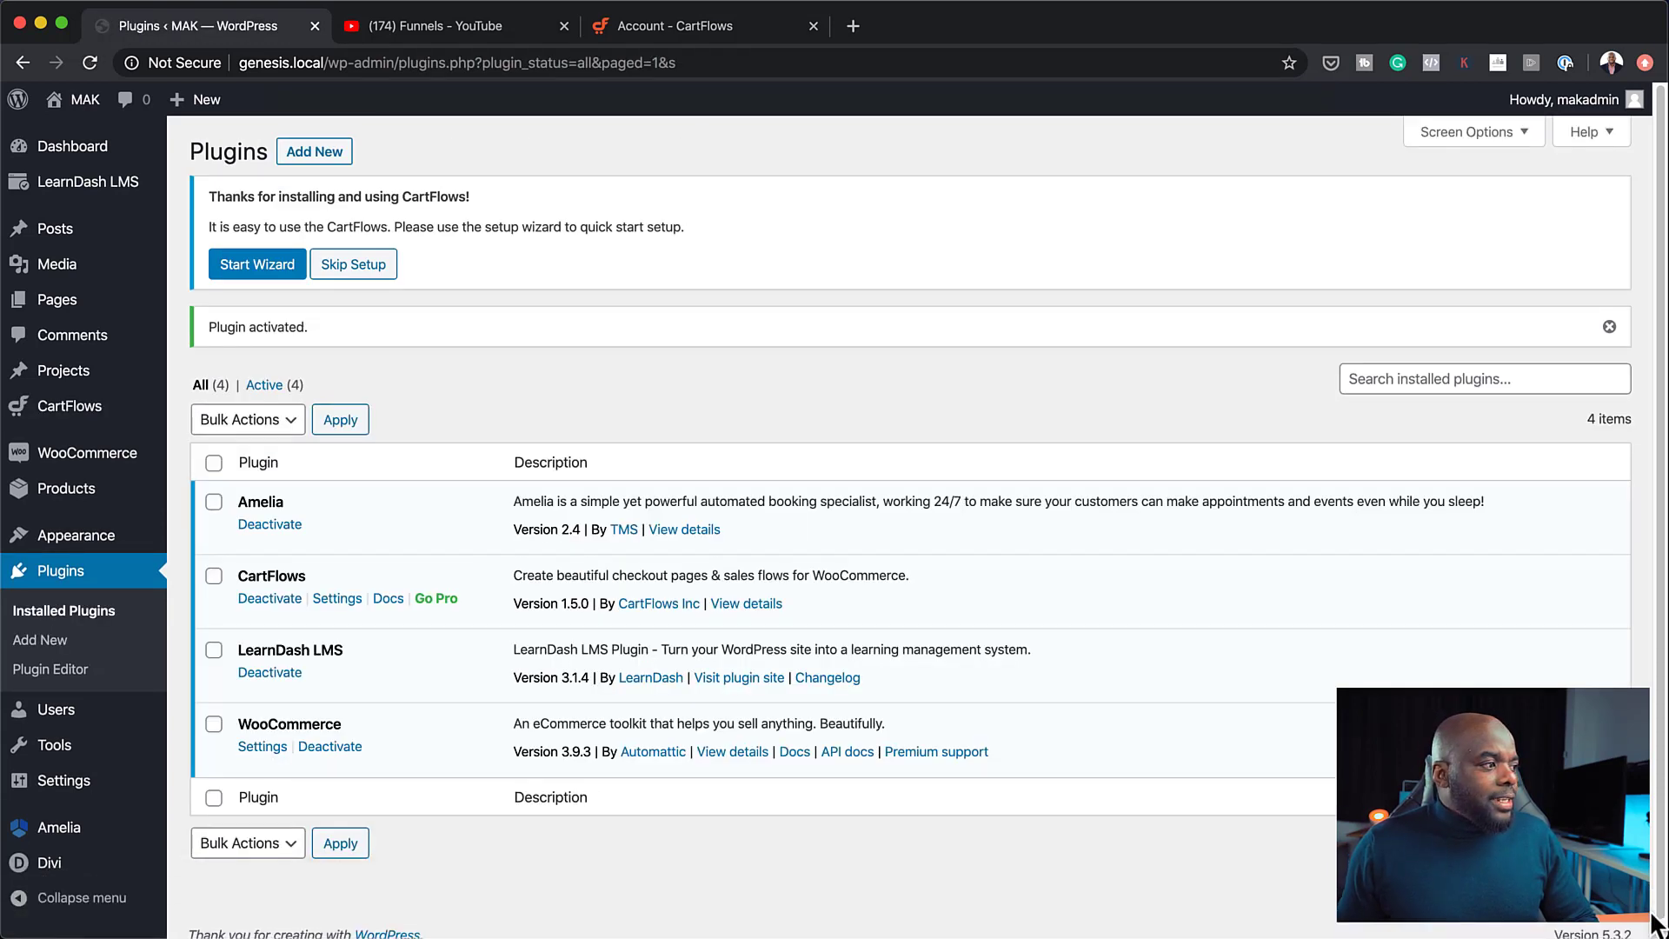
Install and activate the Pro plugin from the uploaded file cartflows-pro-1.5.0 (1).zip
left_click(322, 159)
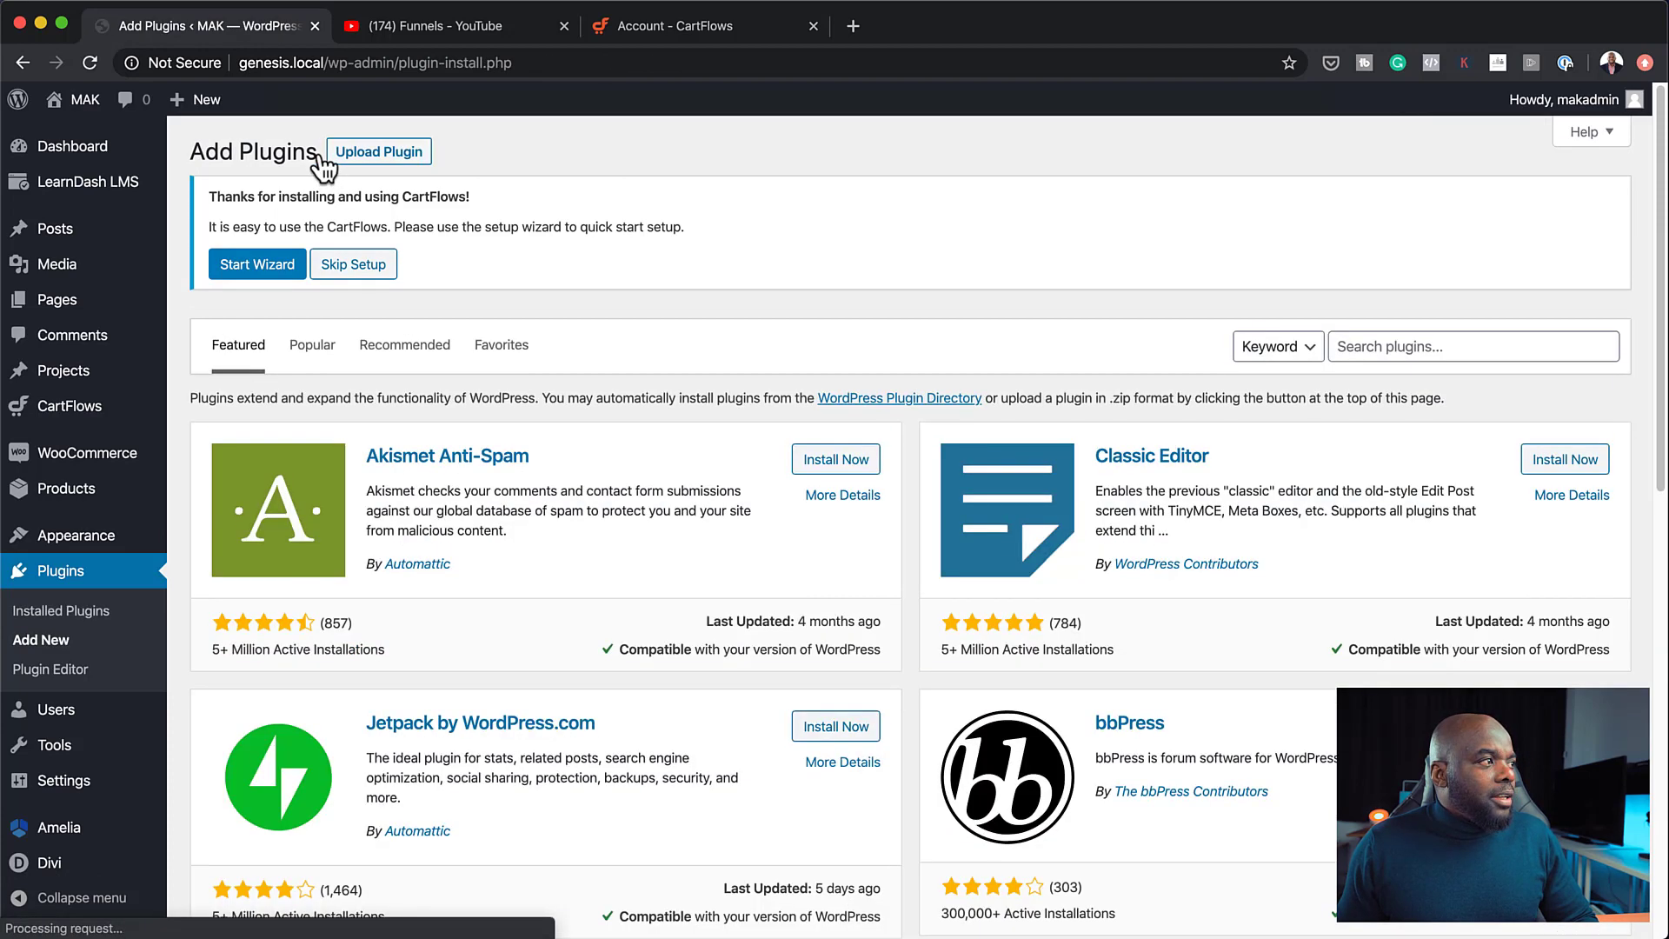
left_click(377, 161)
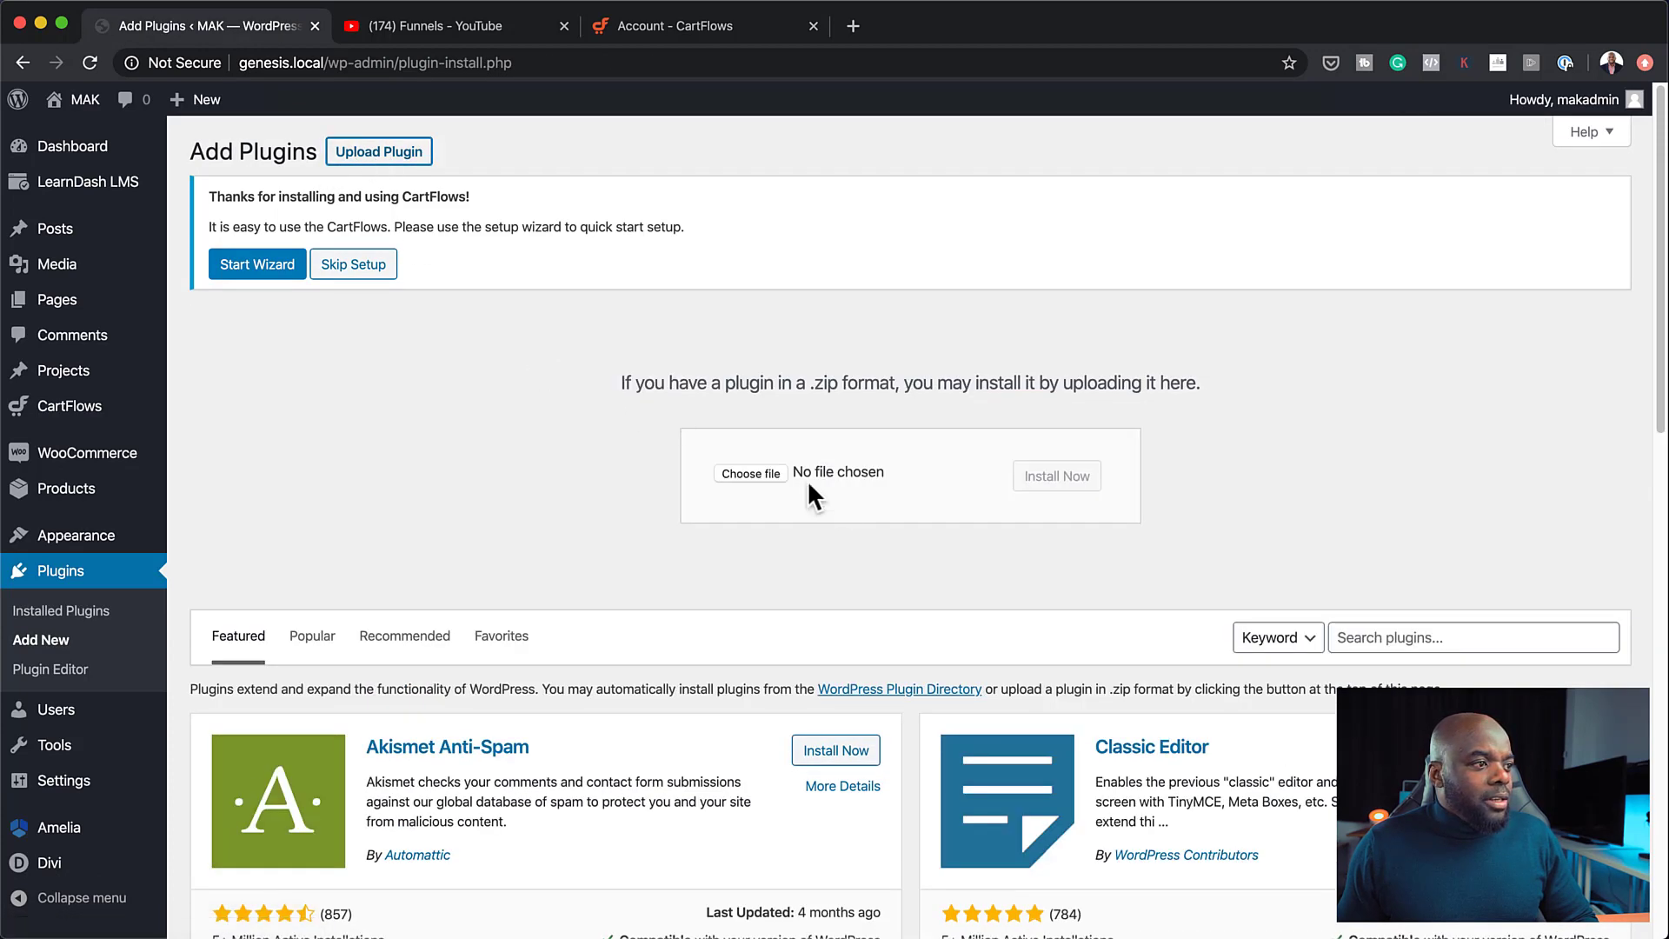
left_click(751, 473)
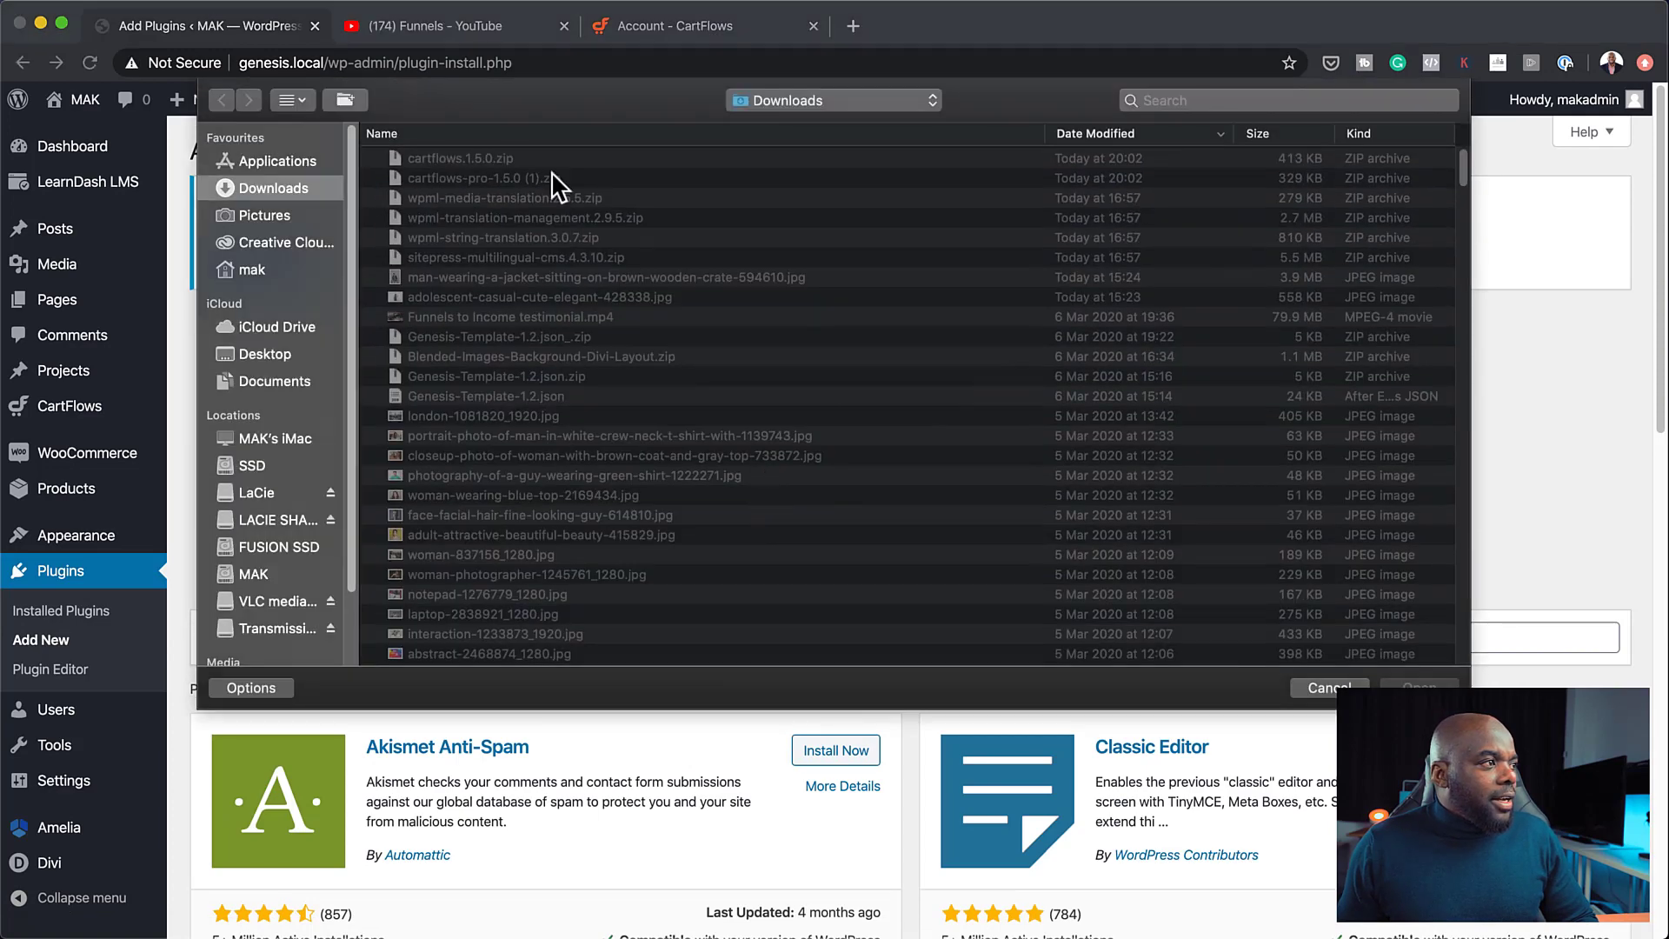
double_click(550, 178)
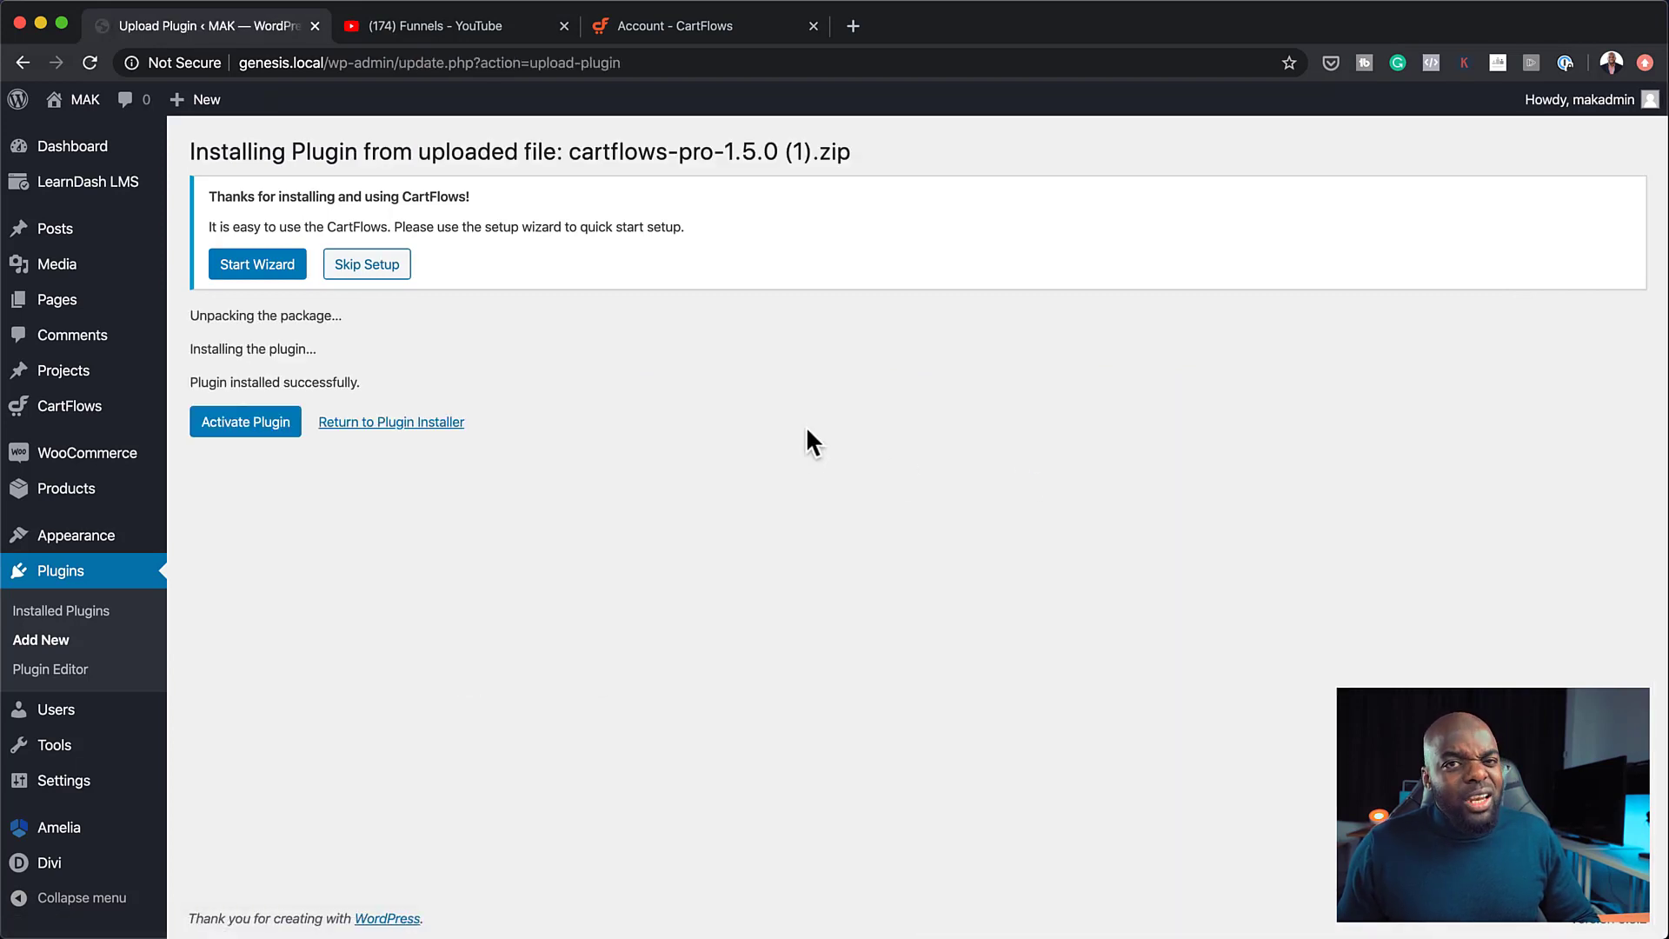
left_click(247, 430)
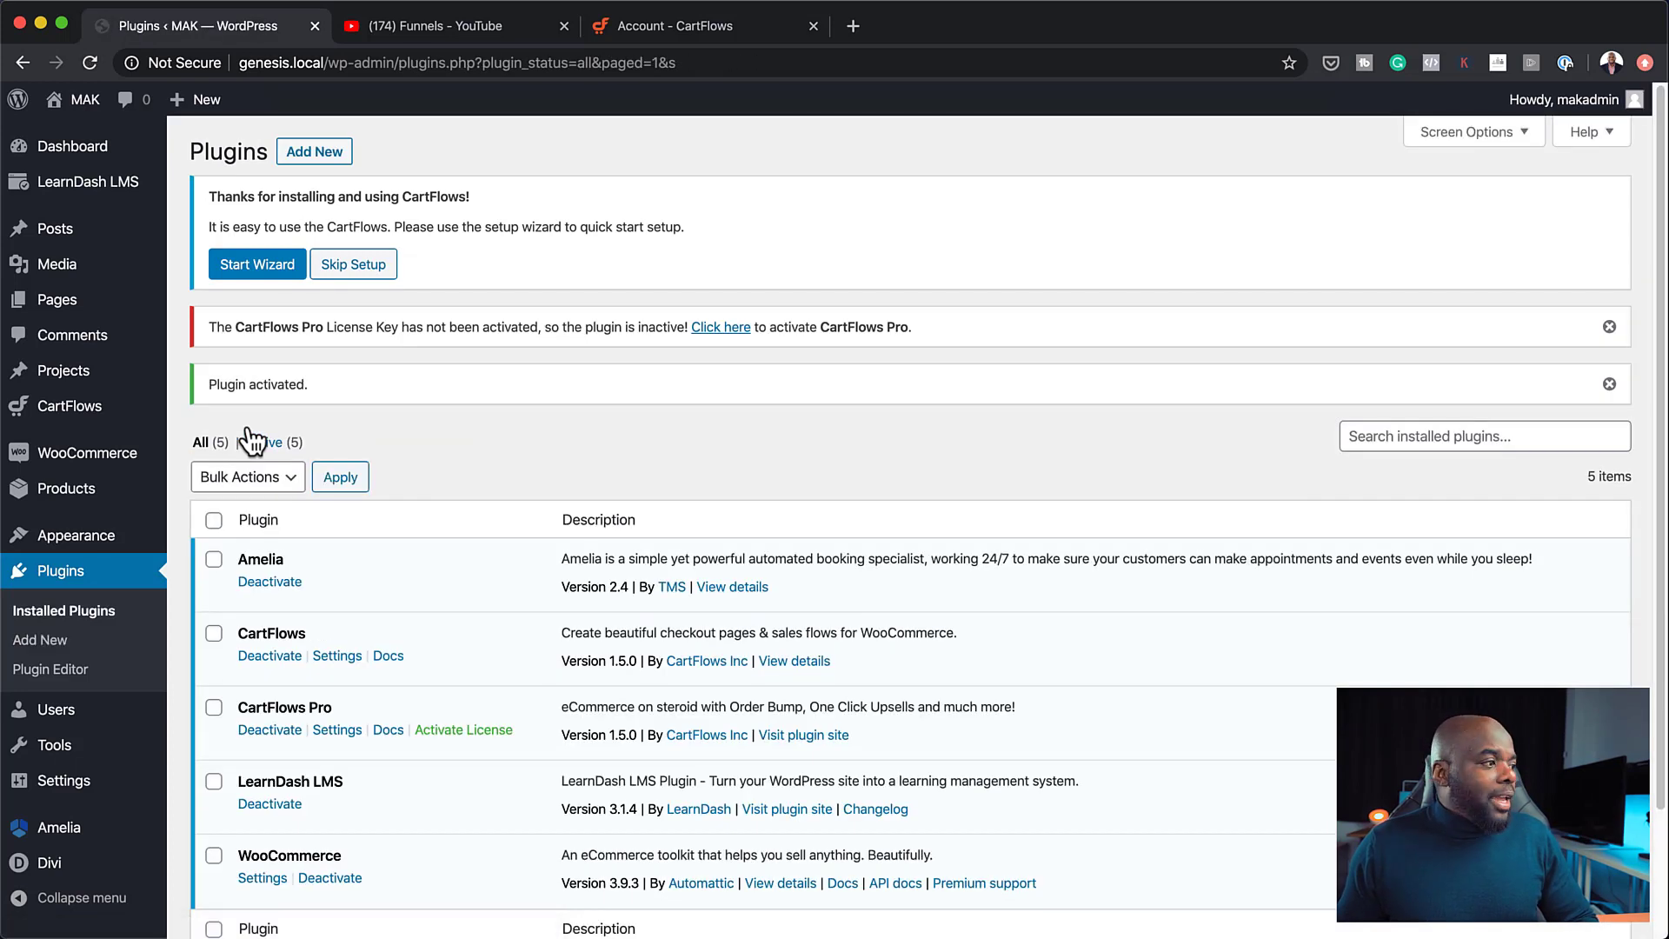
Activate the CartFlows Pro license by entering its license key, and skip the CartFlows setup wizard
scroll(566, 708, "down", 2)
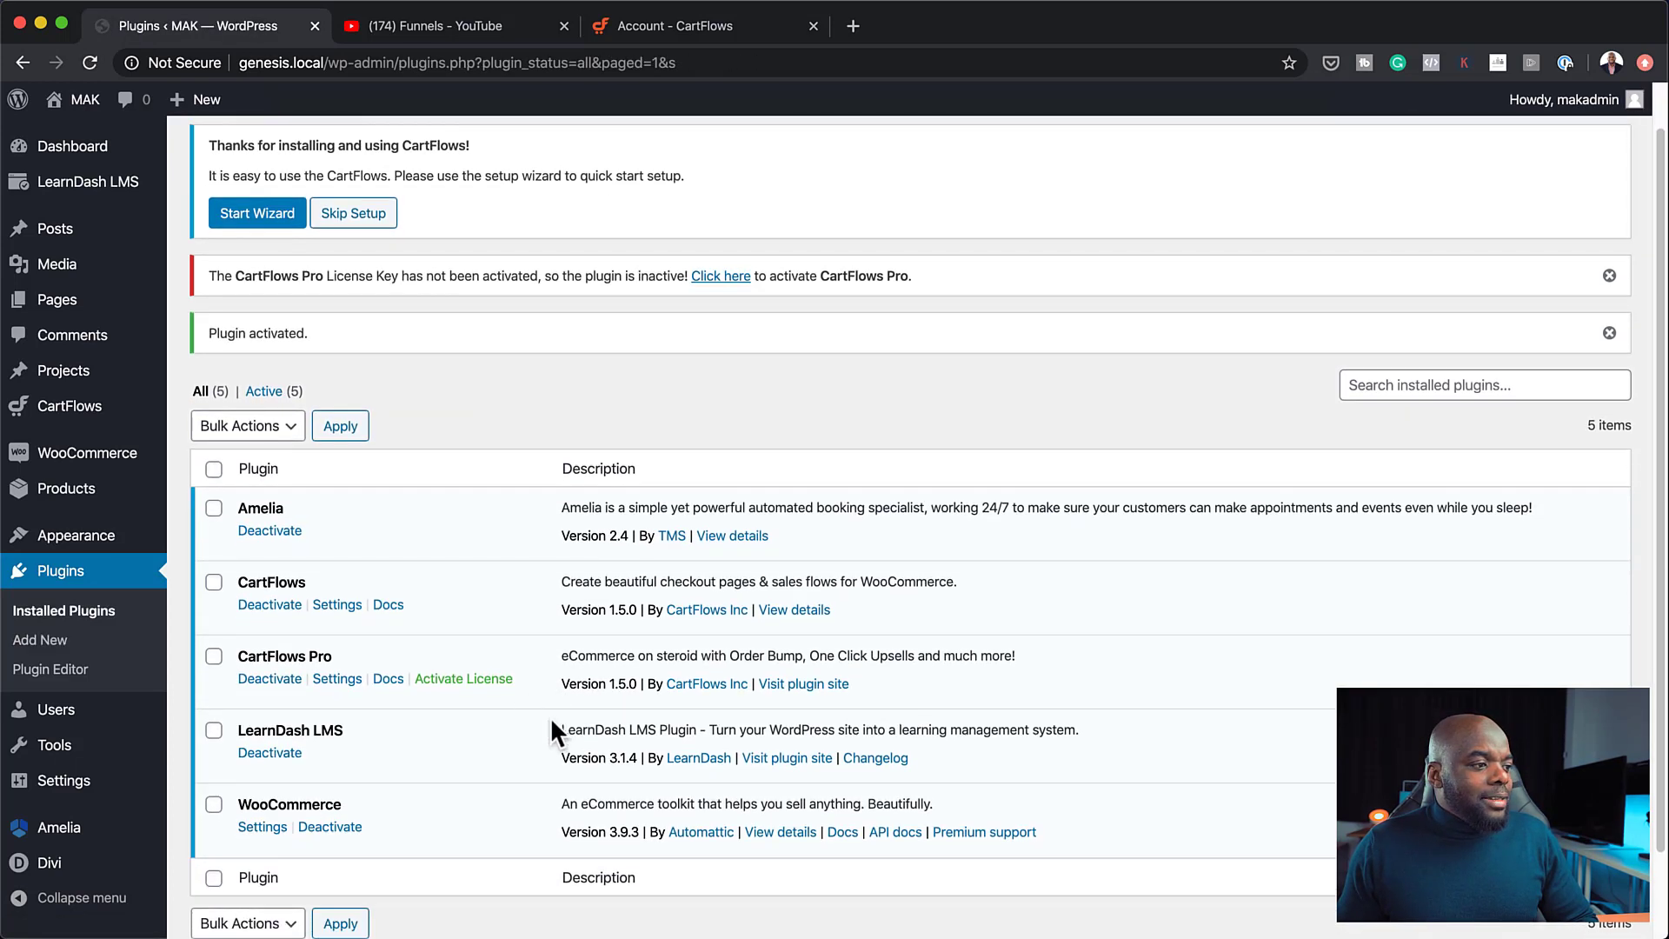
left_click(501, 685)
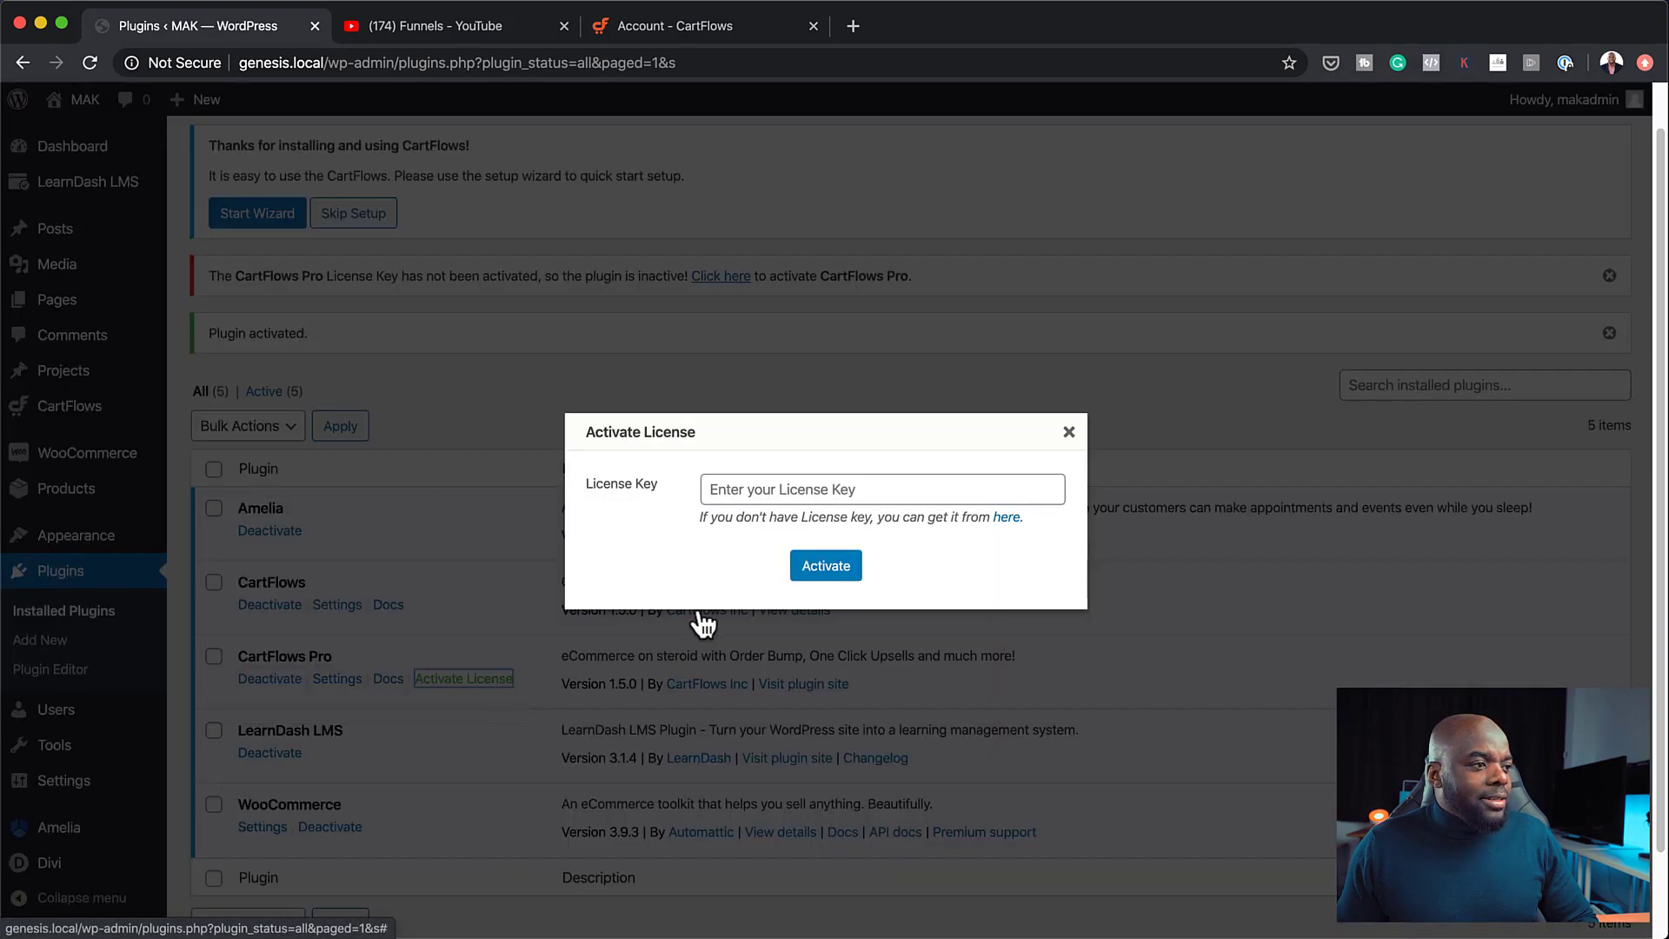
left_click(820, 492)
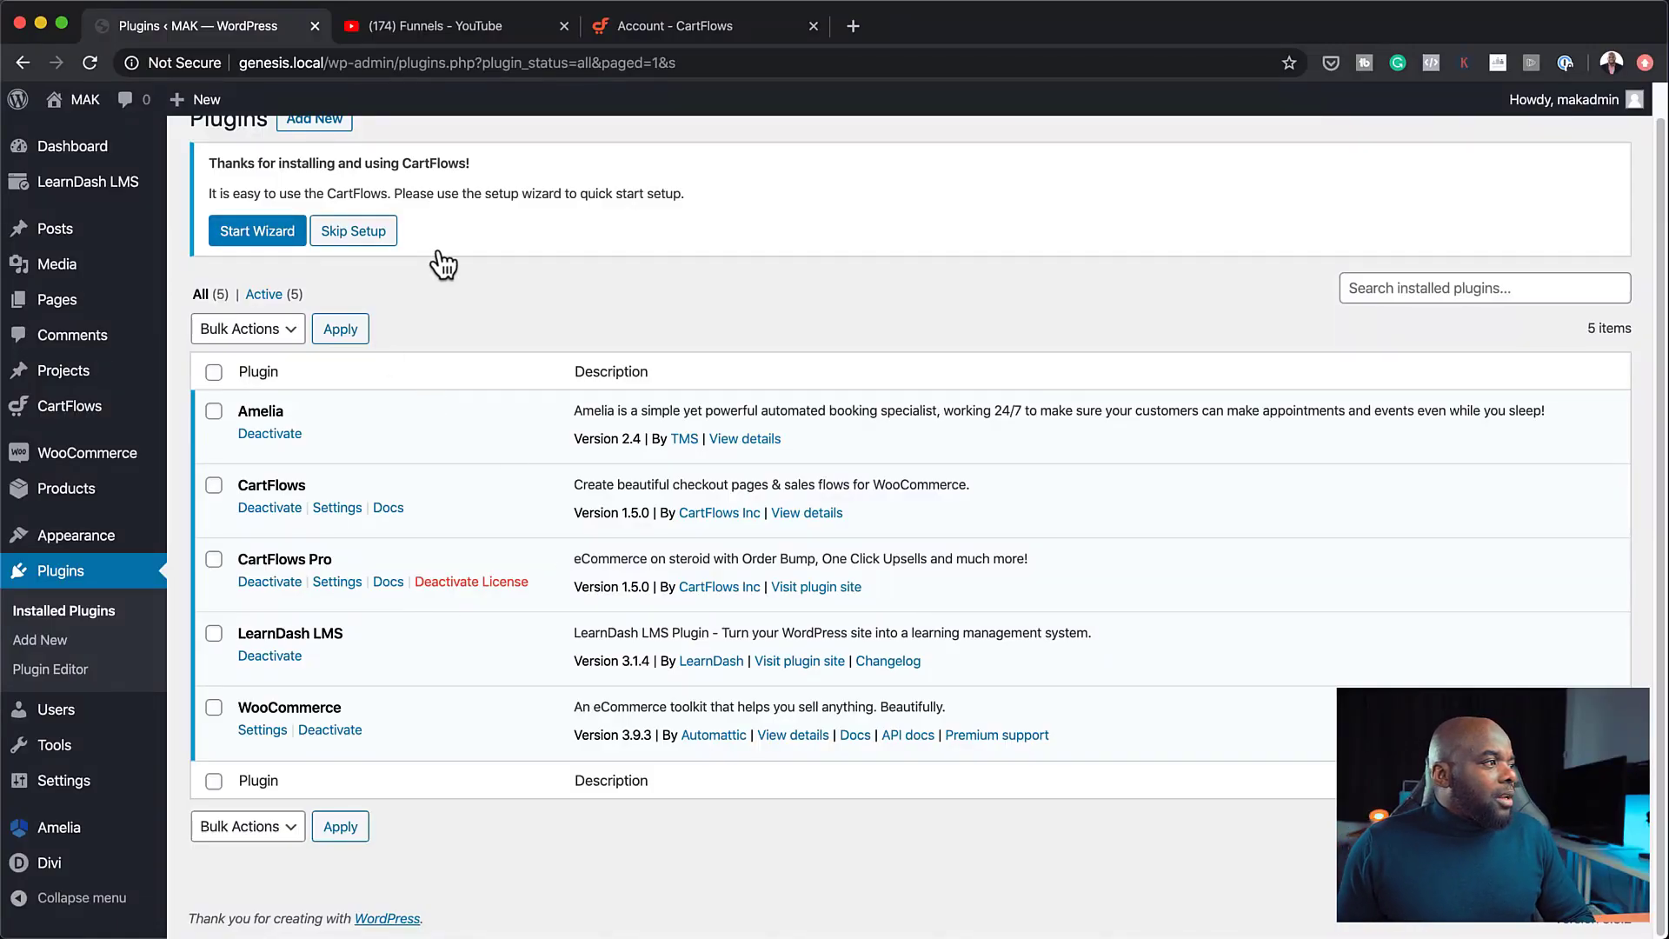
left_click(347, 233)
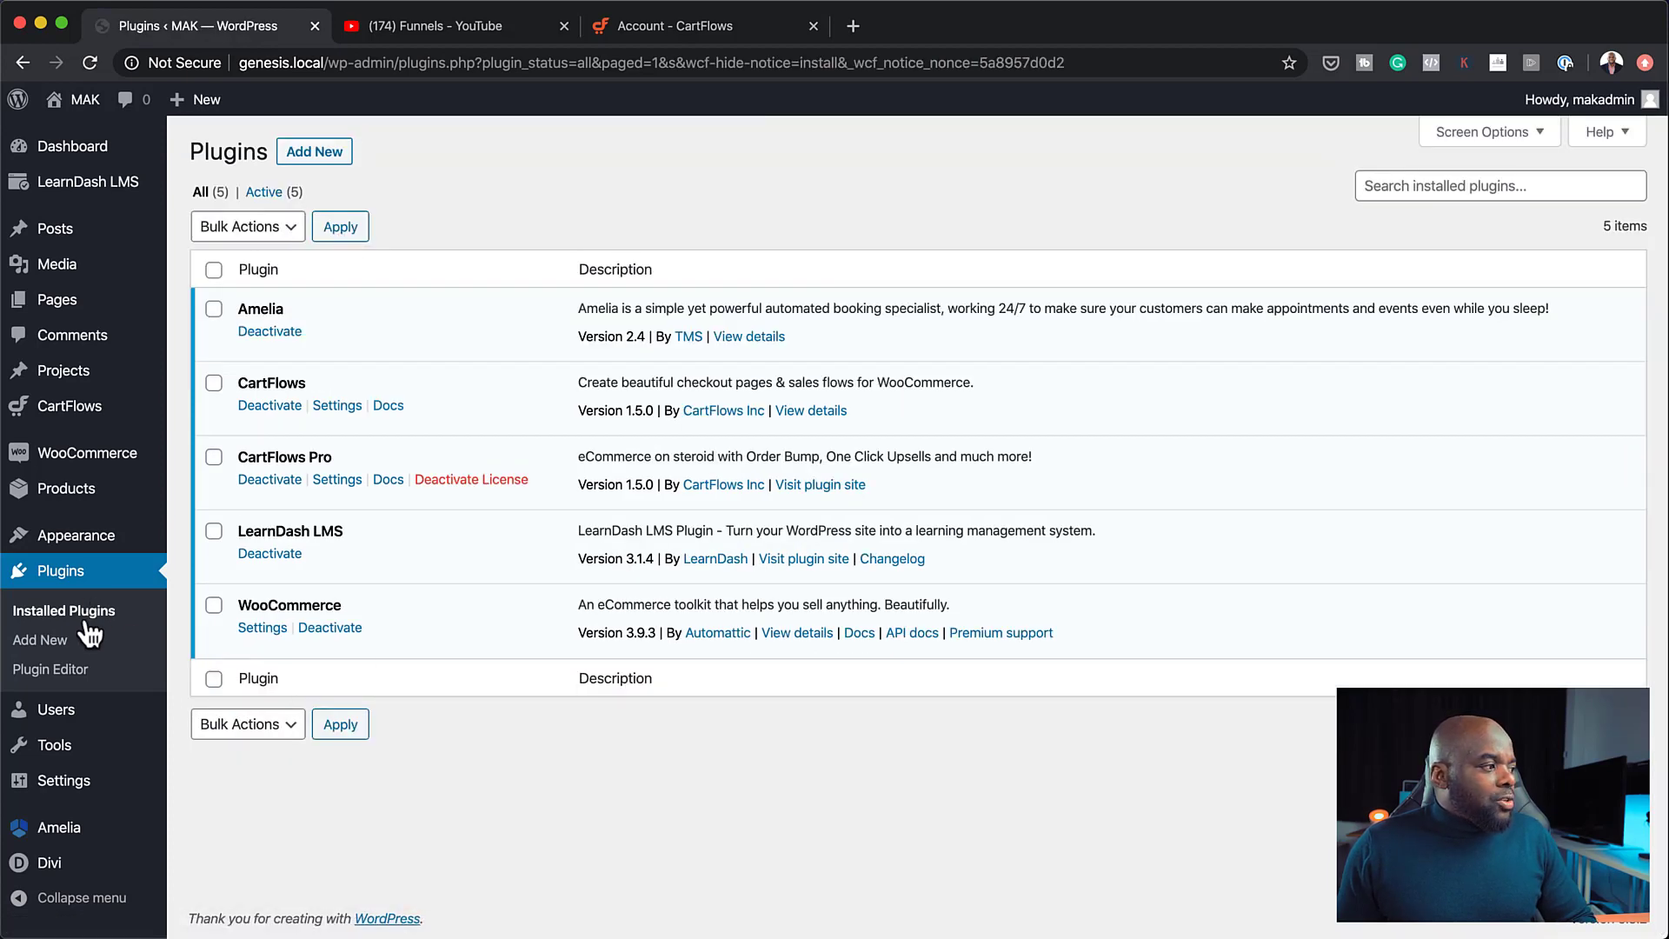
Set the CartFlows general settings to show templates designed with Divi, save, and review the permalink and tracking settings
mouse_move(67, 410)
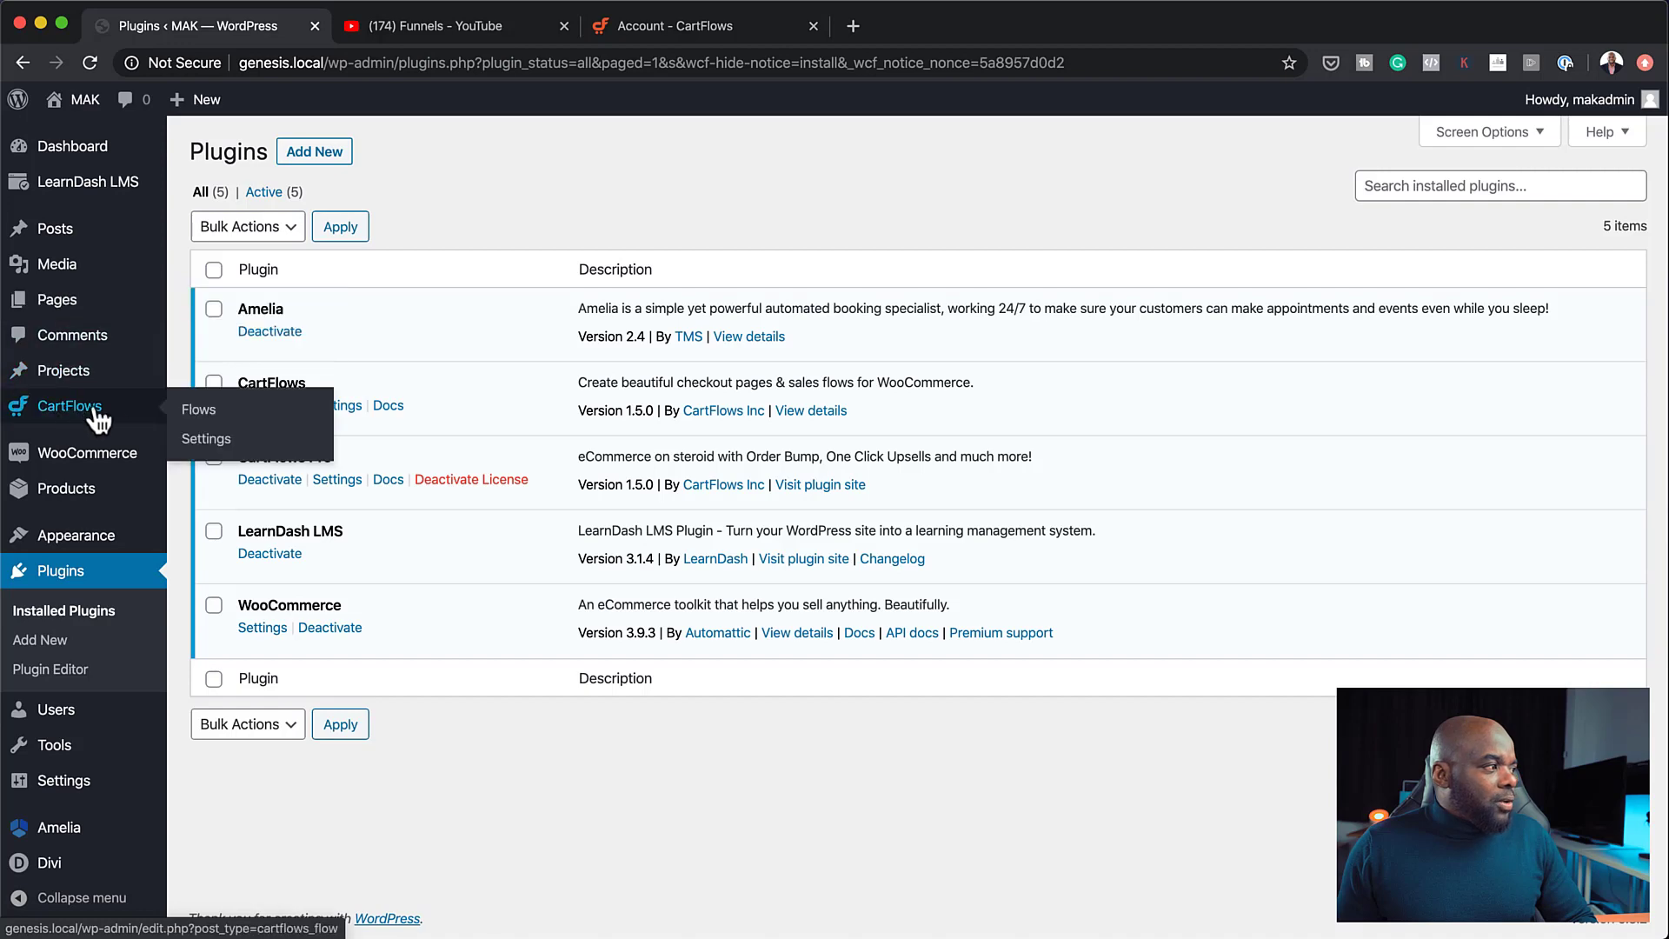
left_click(214, 439)
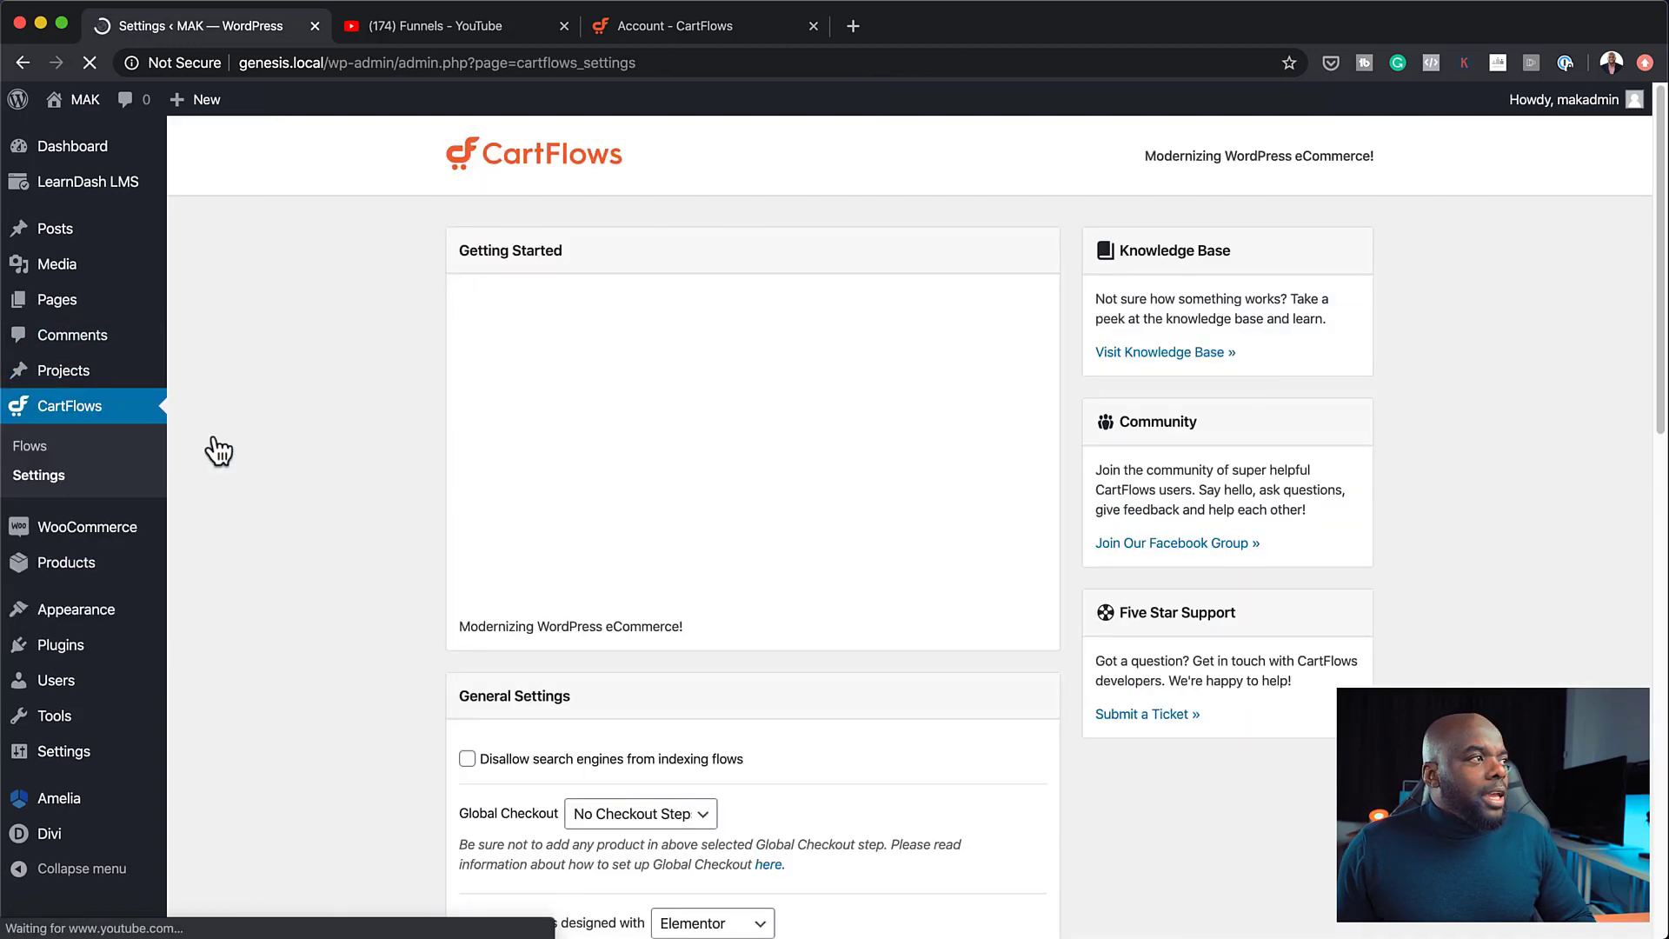
scroll(337, 653, "down", 5)
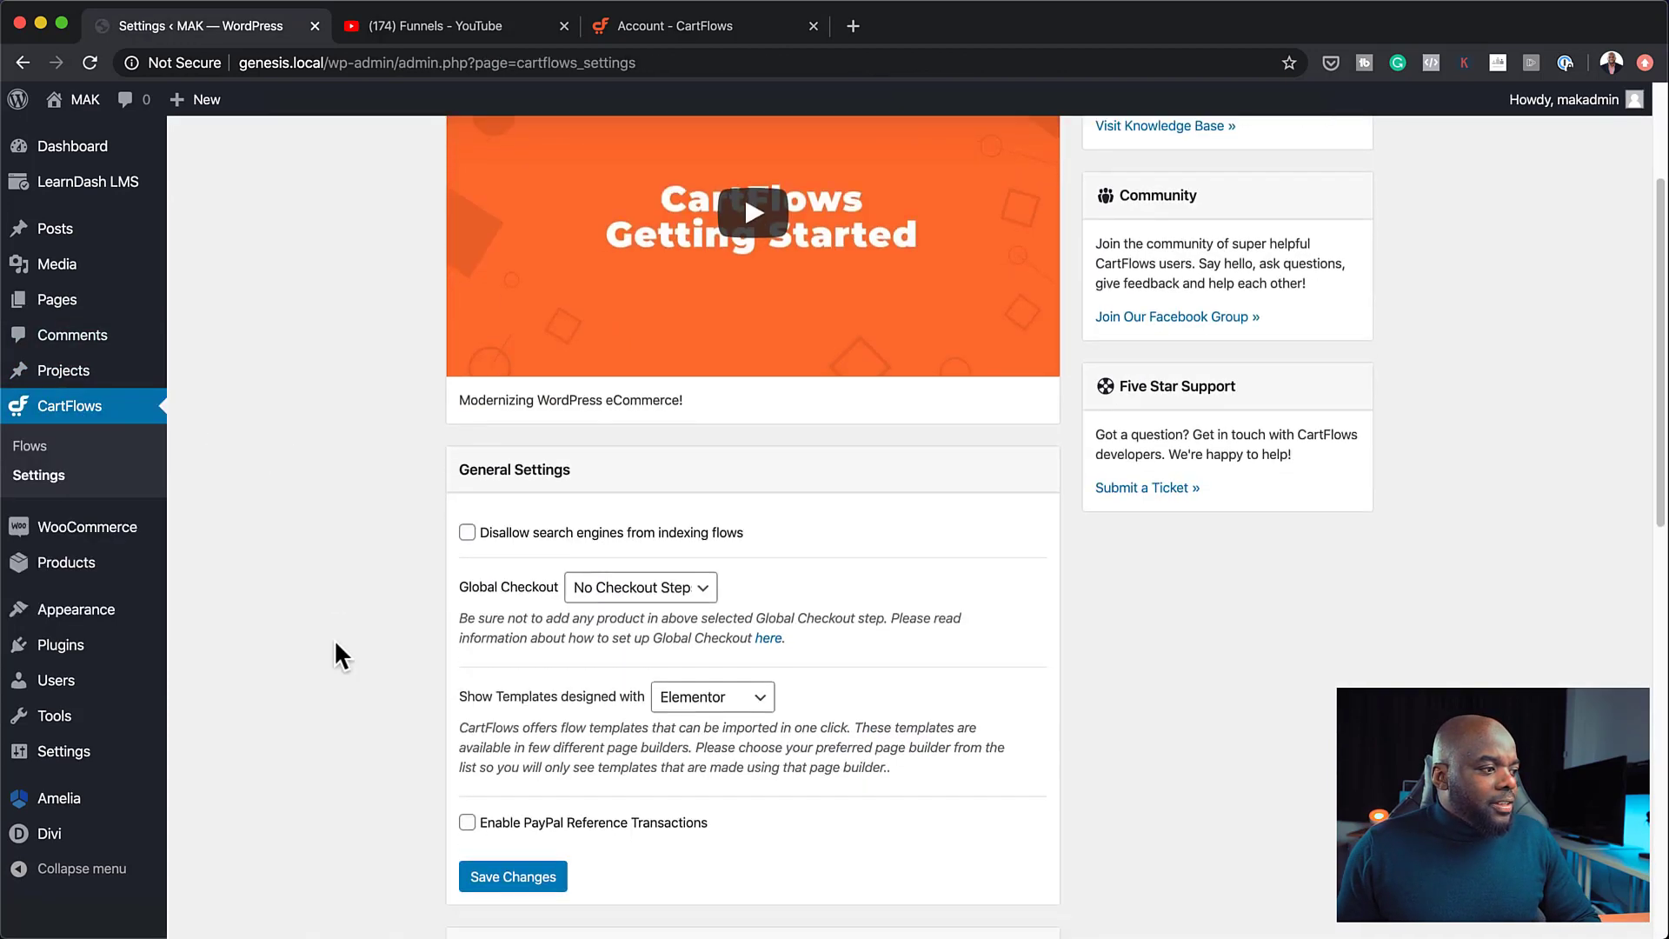
scroll(336, 645, "down", 1)
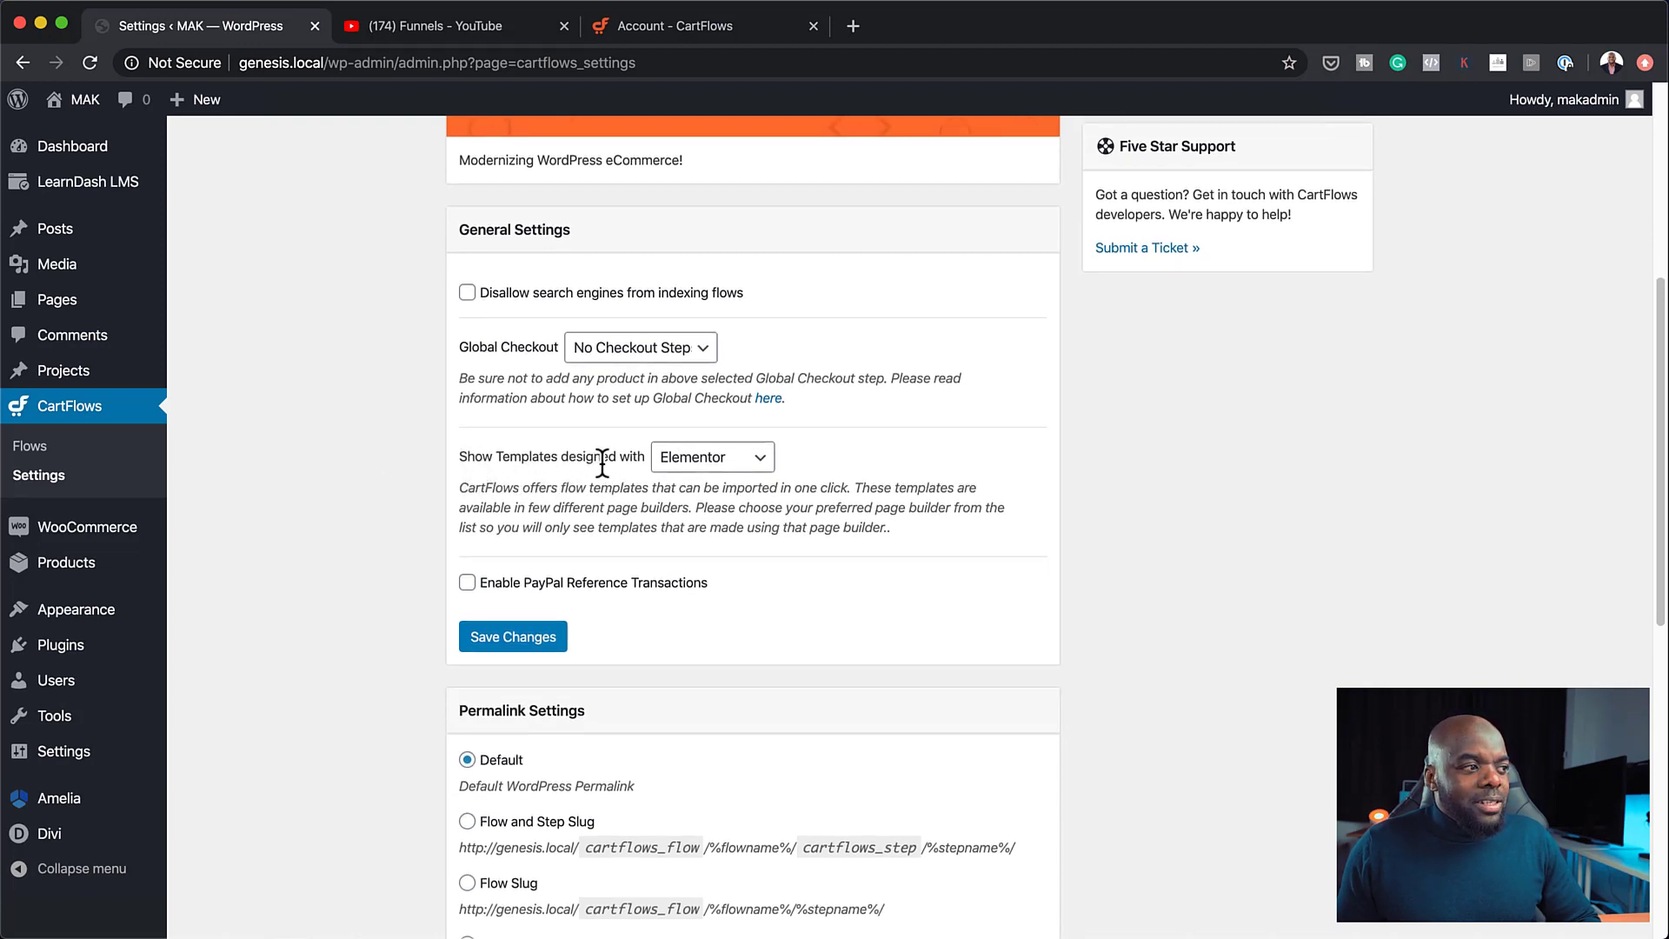
left_click(749, 473)
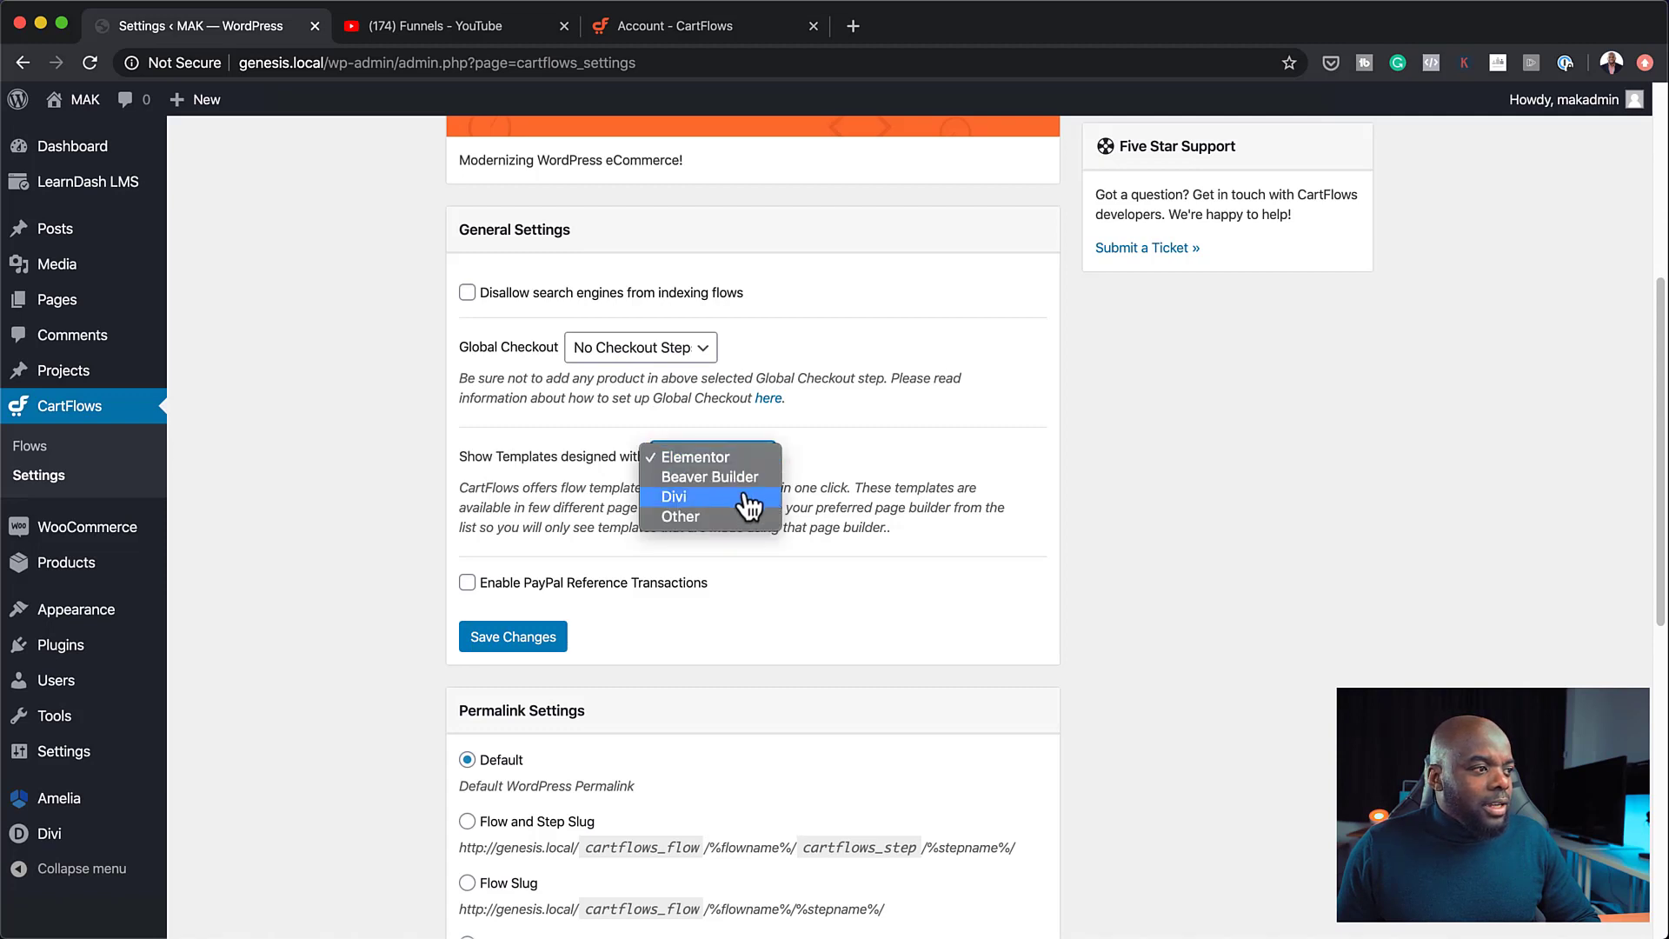
key("Escape")
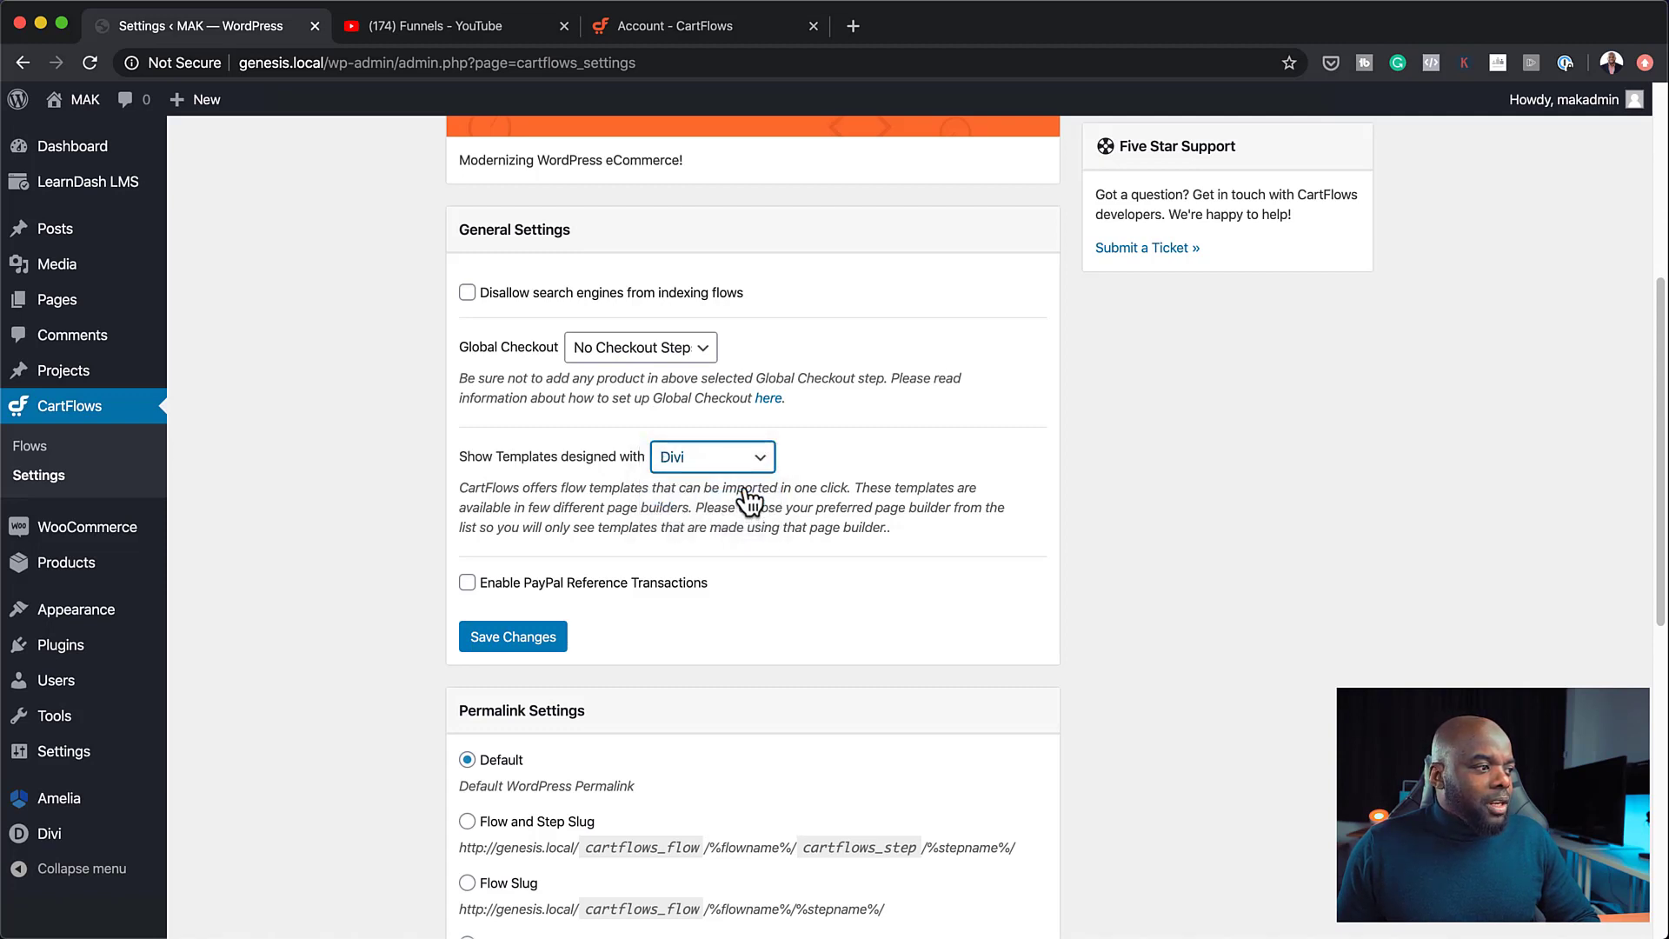
left_click(548, 639)
scroll(379, 657, "down", 5)
scroll(382, 663, "down", 4)
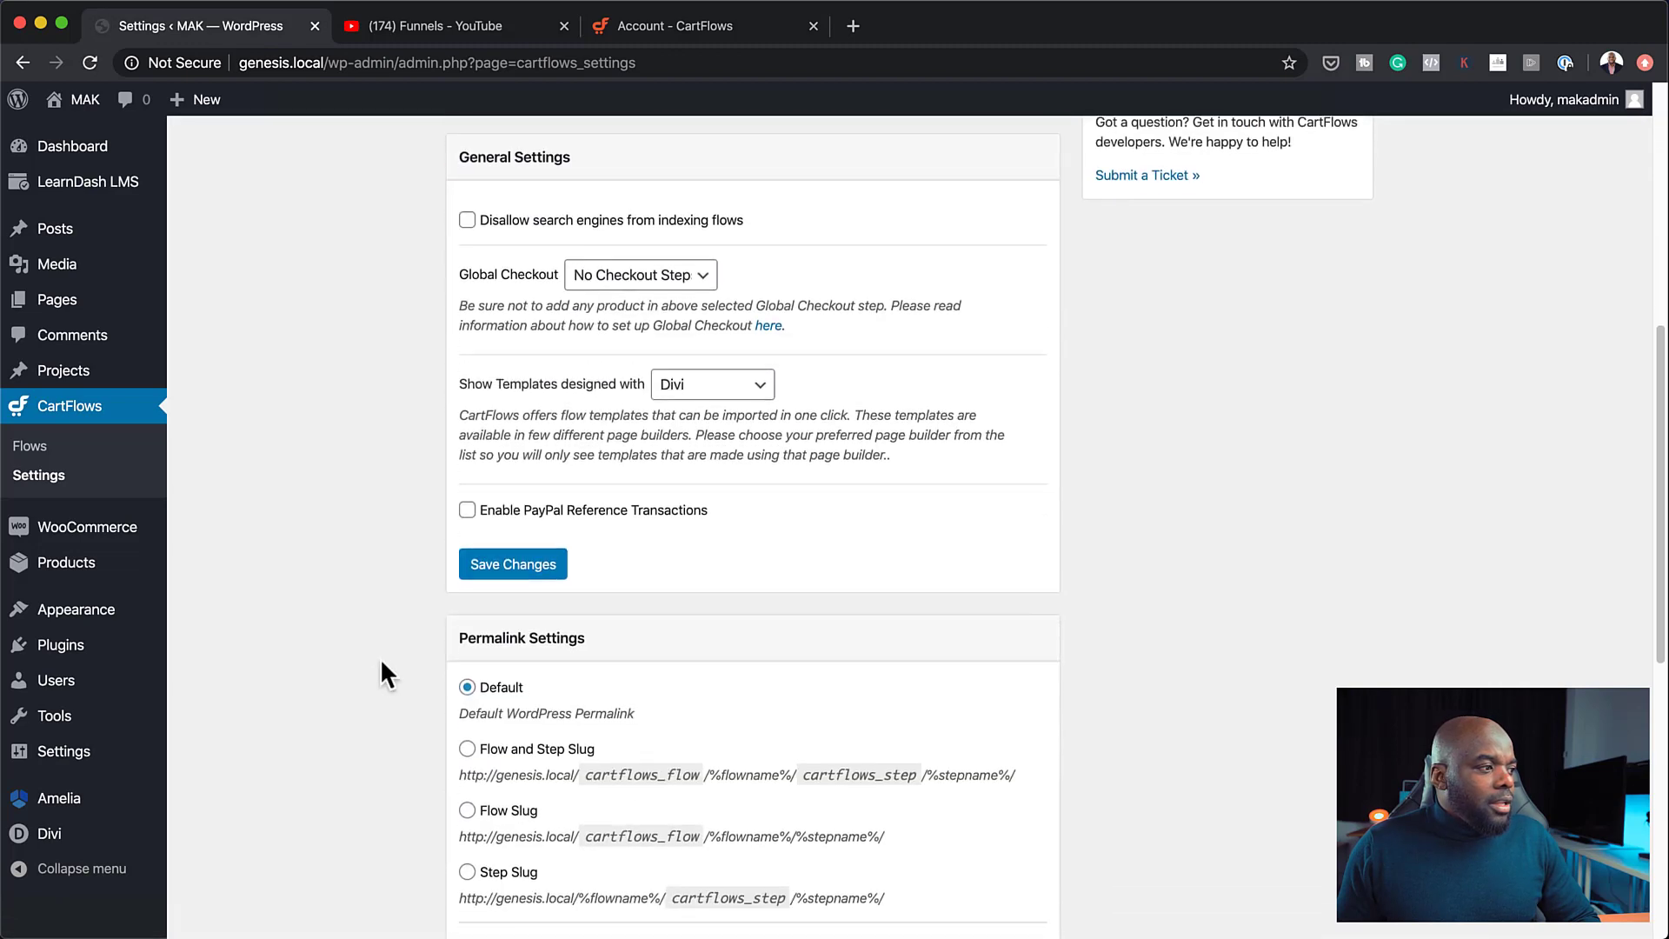
scroll(381, 662, "down", 7)
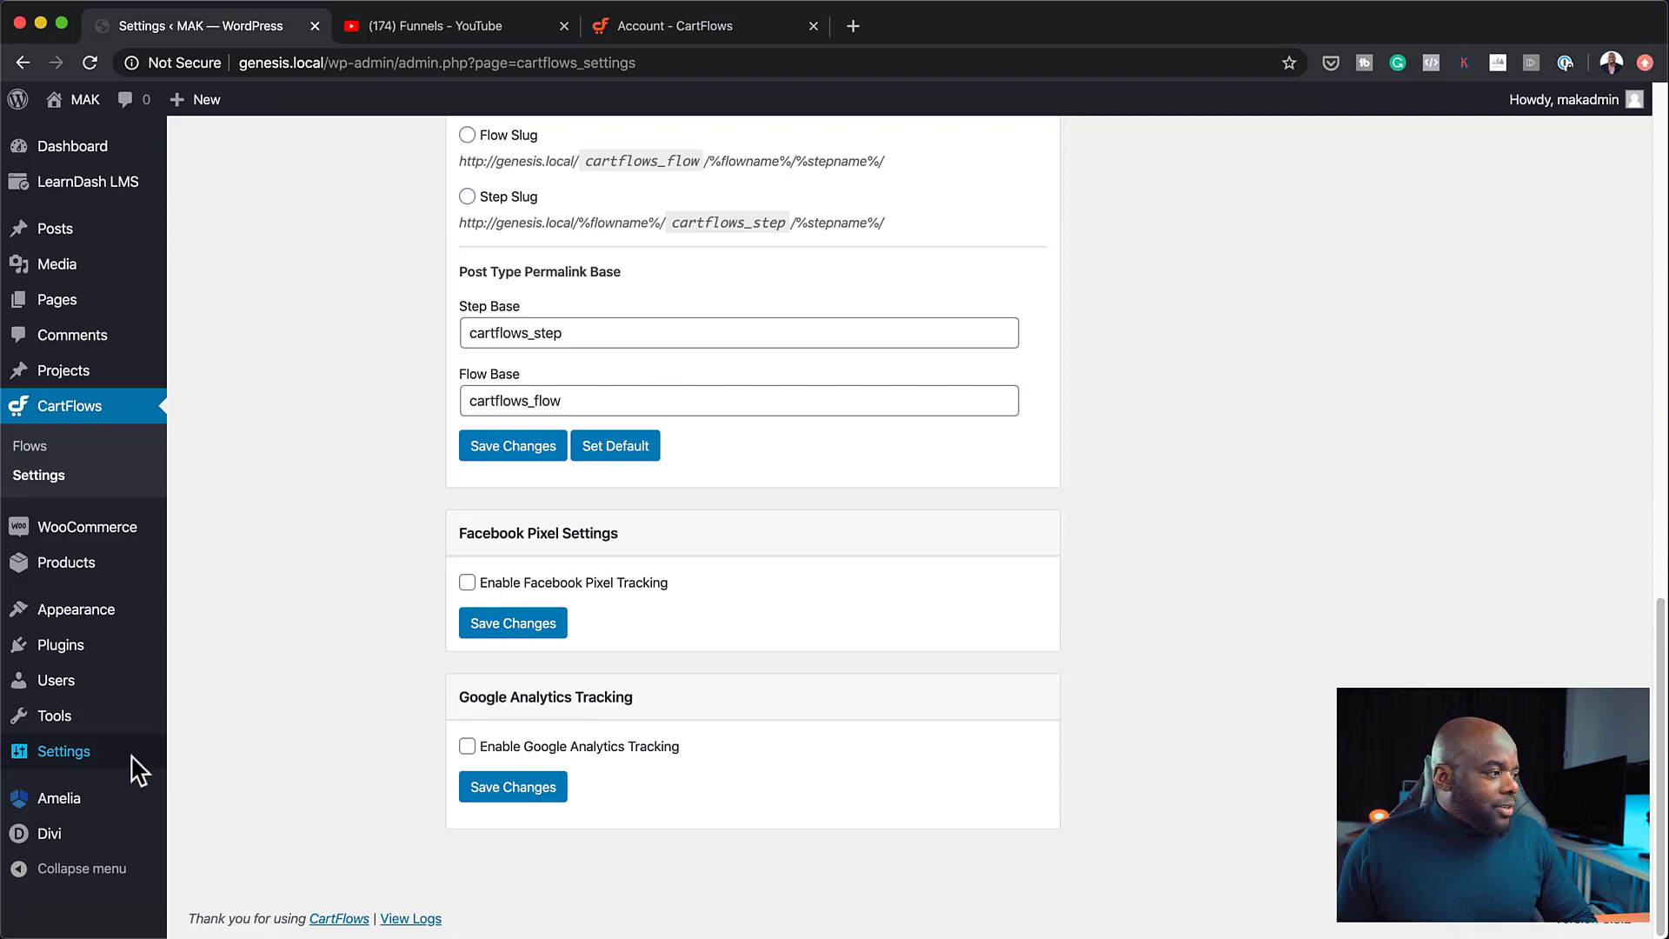
Enable the Divi Builder for the Steps post type in the Divi theme options and save the changes
mouse_move(156, 841)
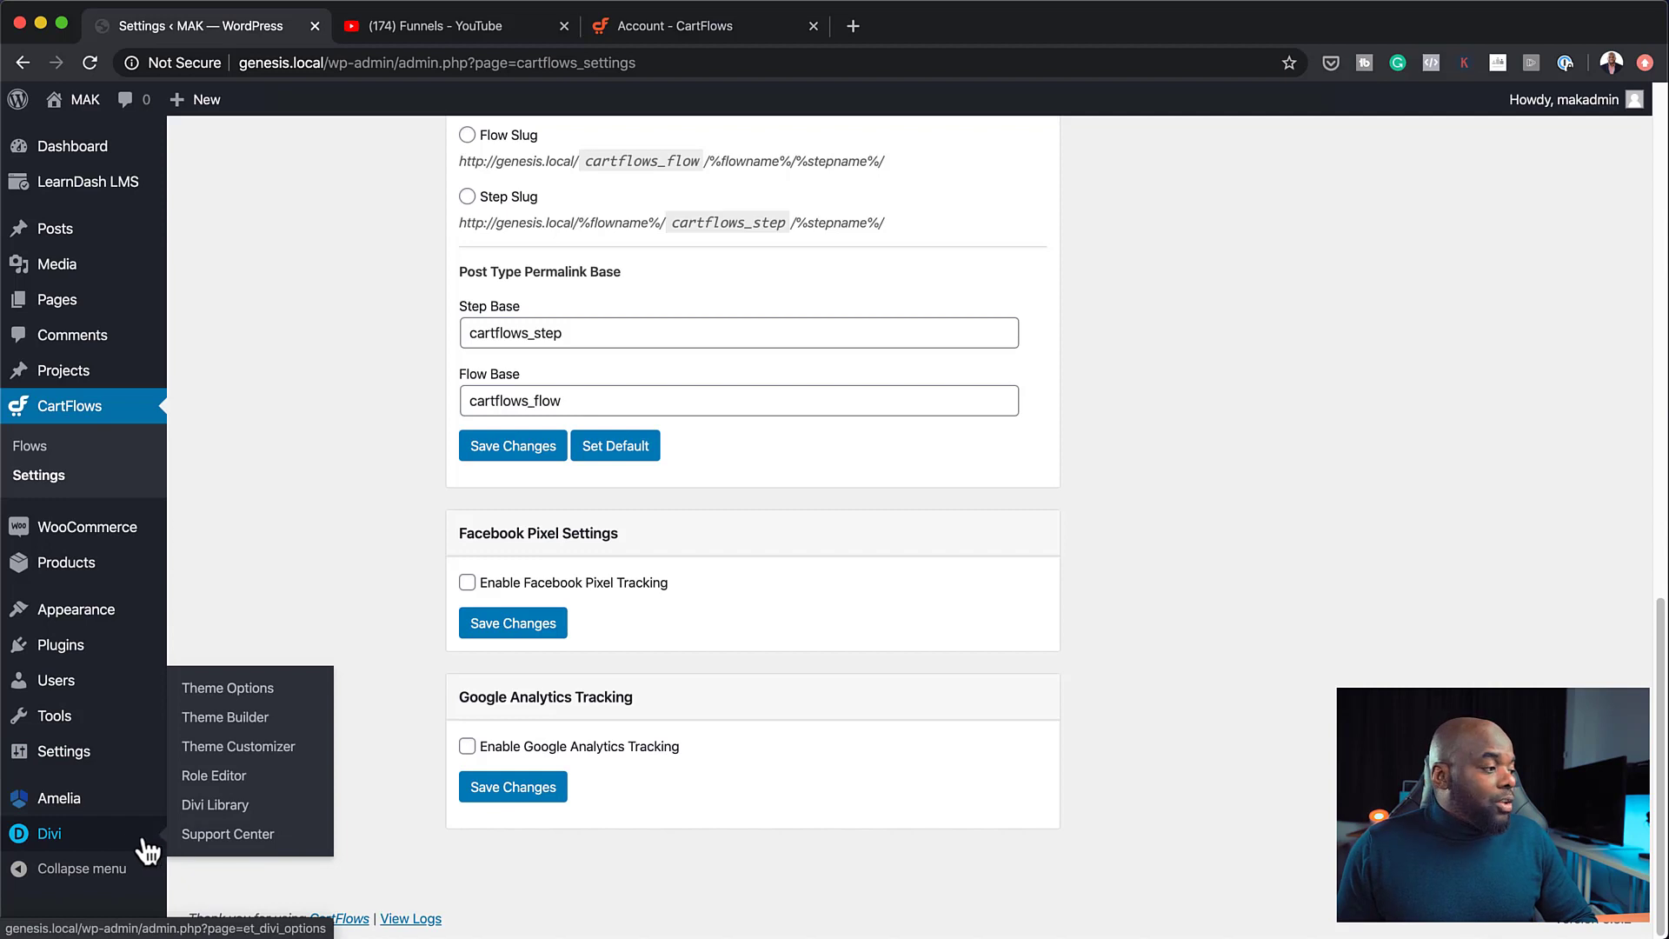
left_click(249, 693)
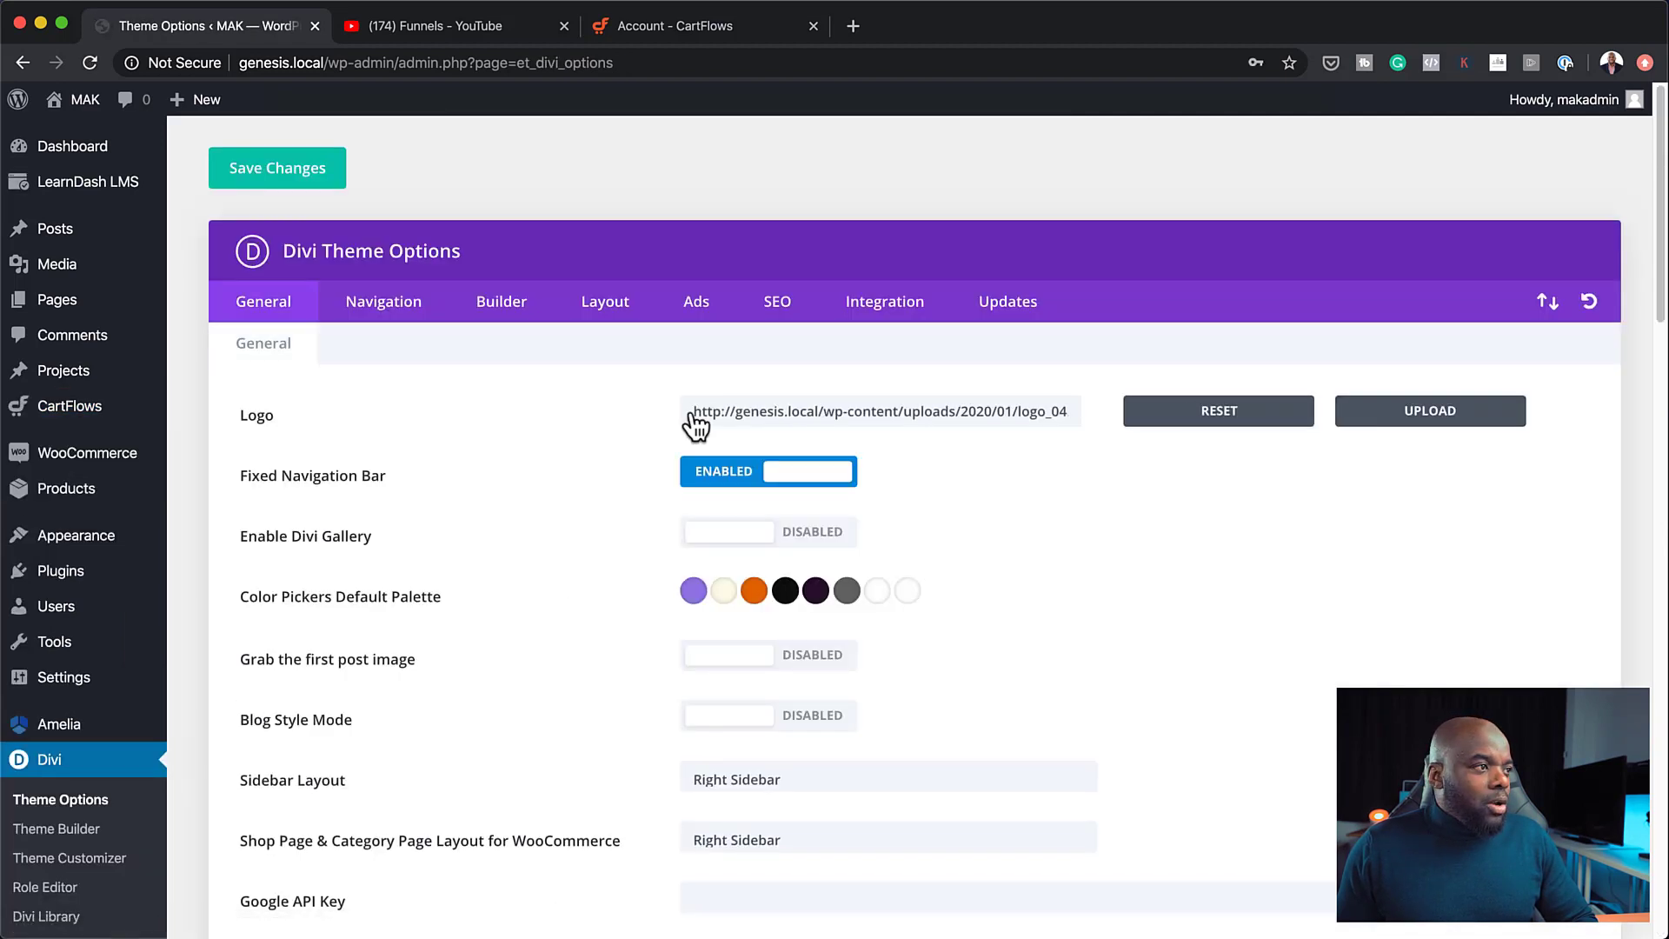
left_click(619, 306)
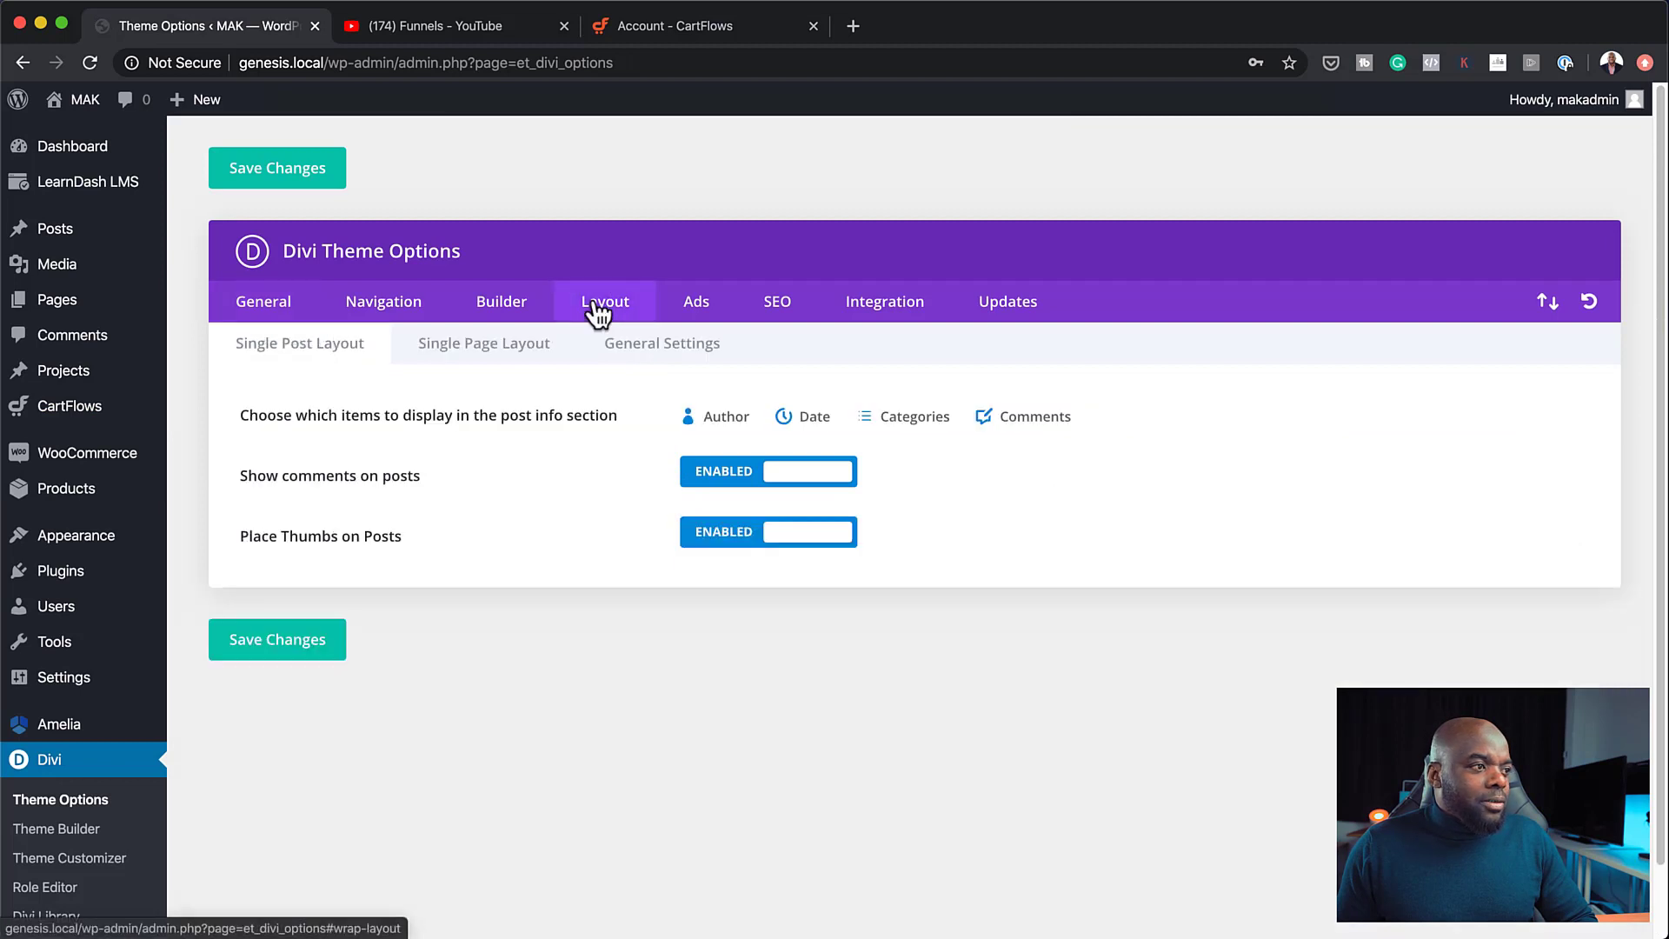
left_click(511, 317)
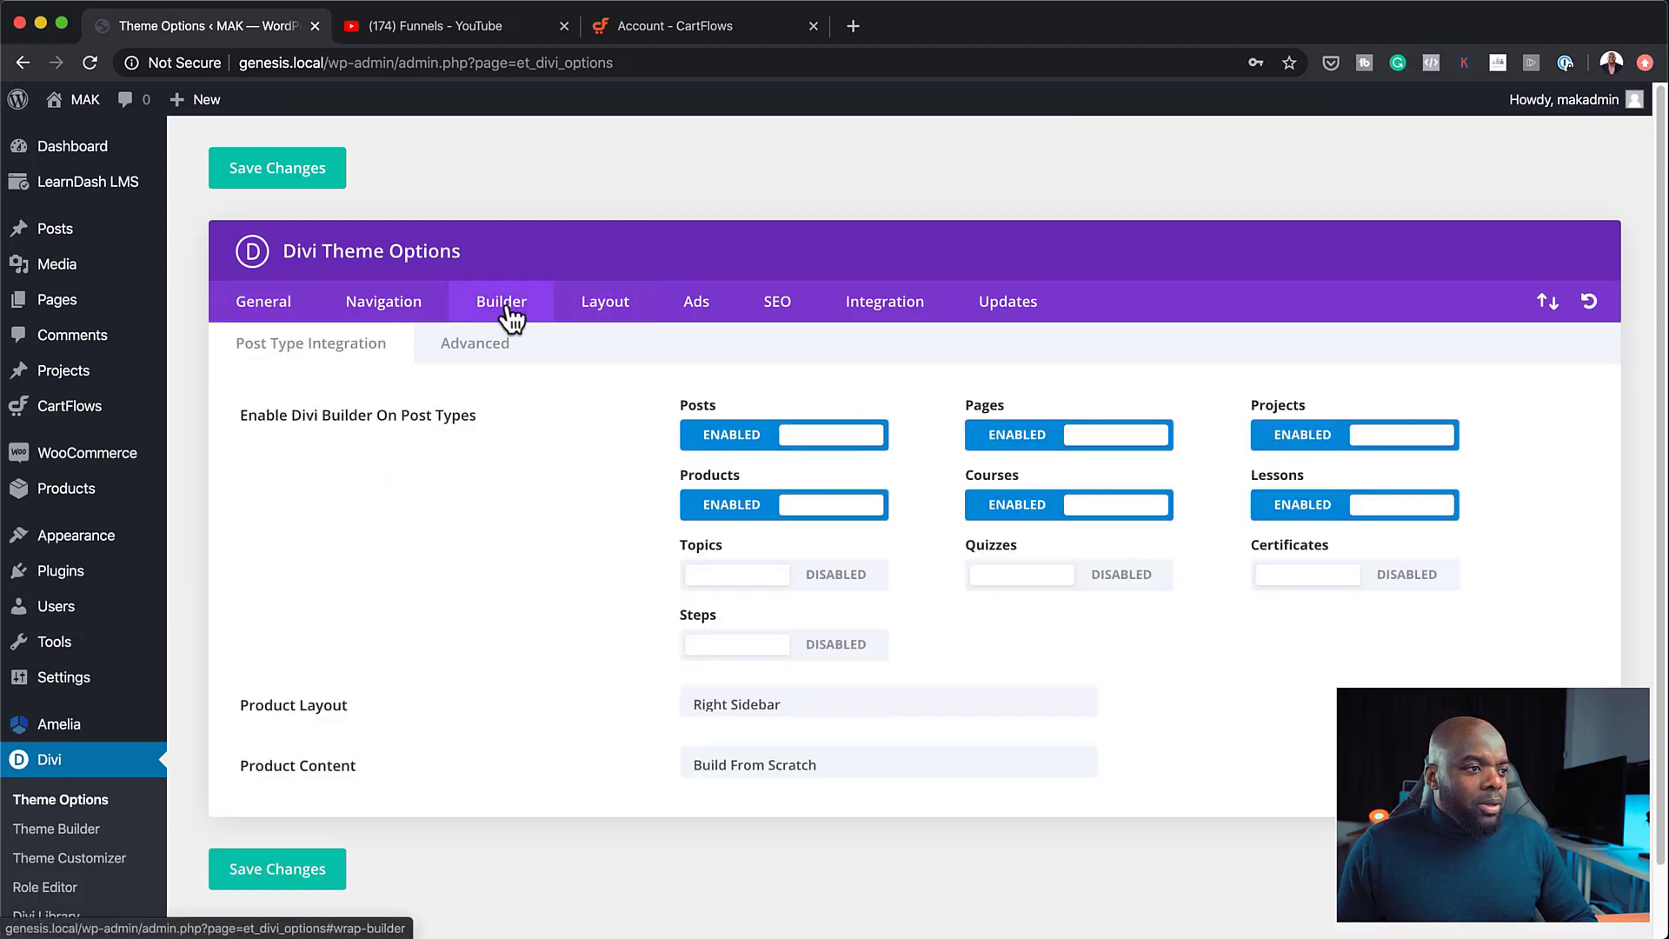
left_click(839, 654)
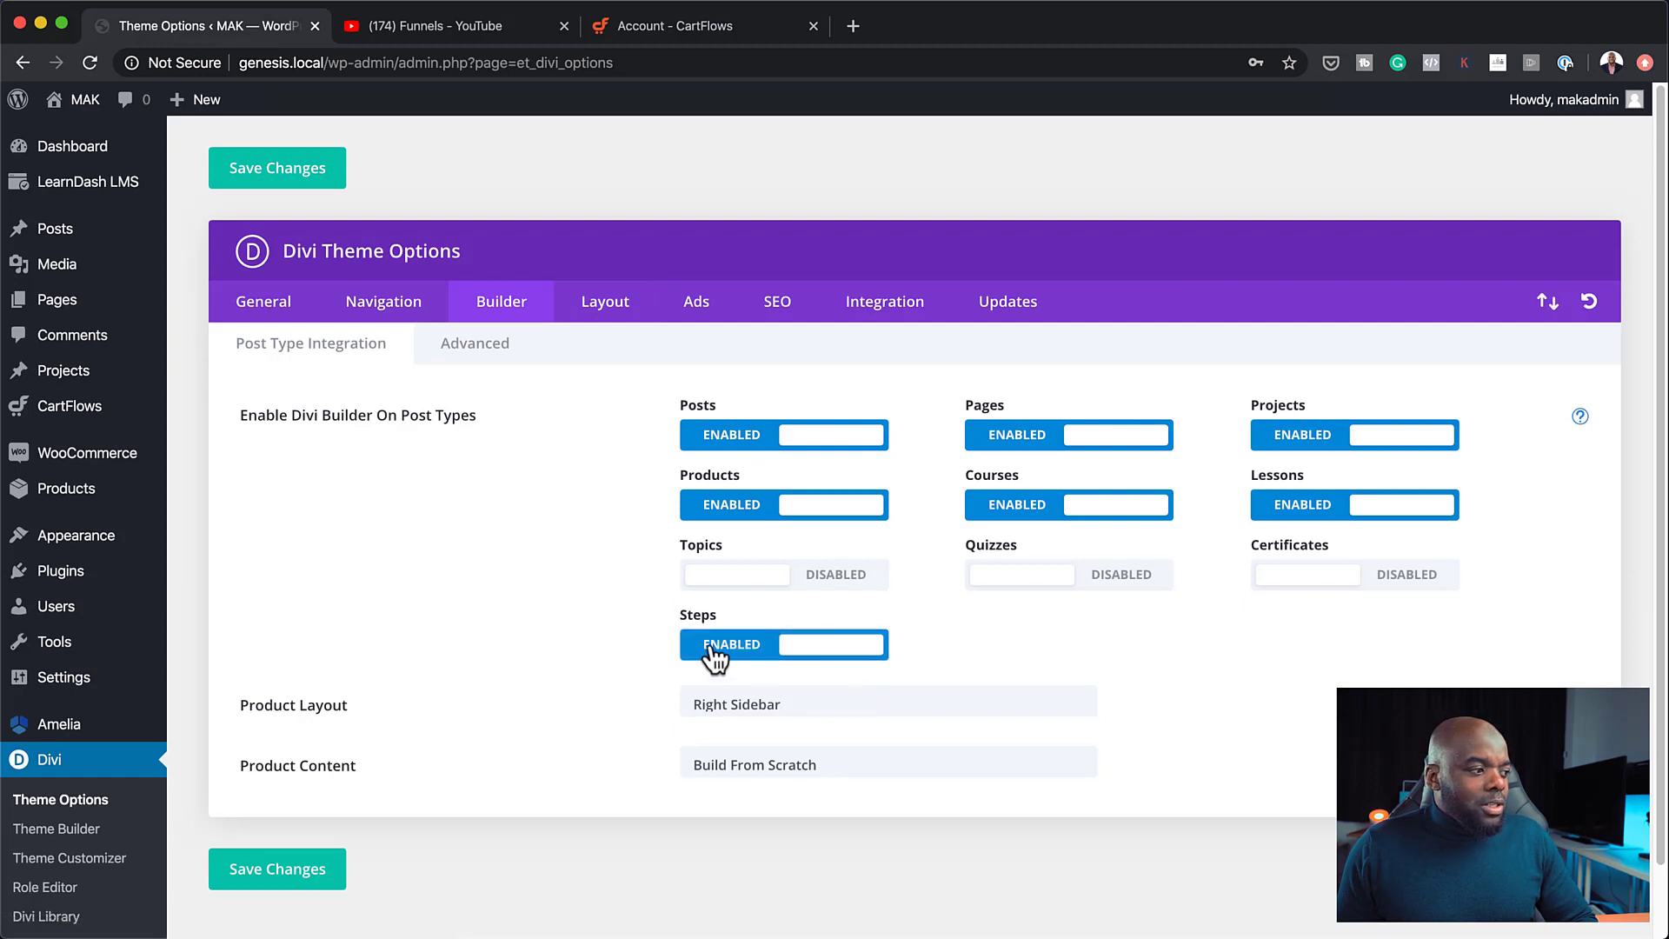
left_click(302, 876)
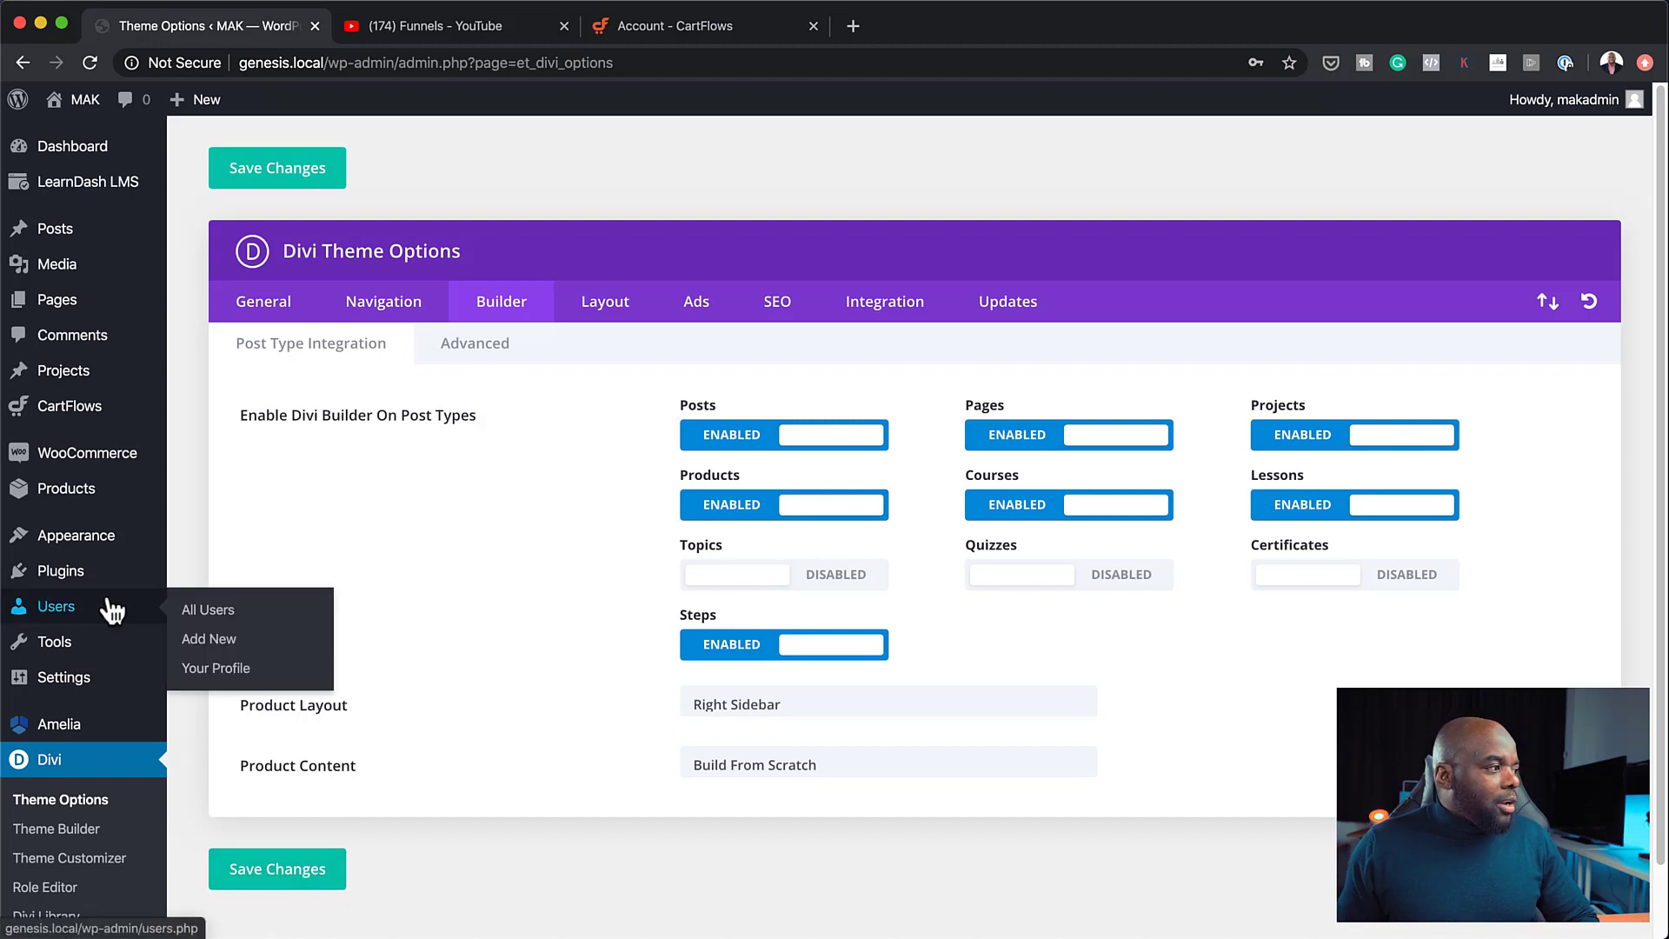
Create a new CartFlows flow of your own without a ready template, title it Basic Lead, and save it
mouse_move(82, 416)
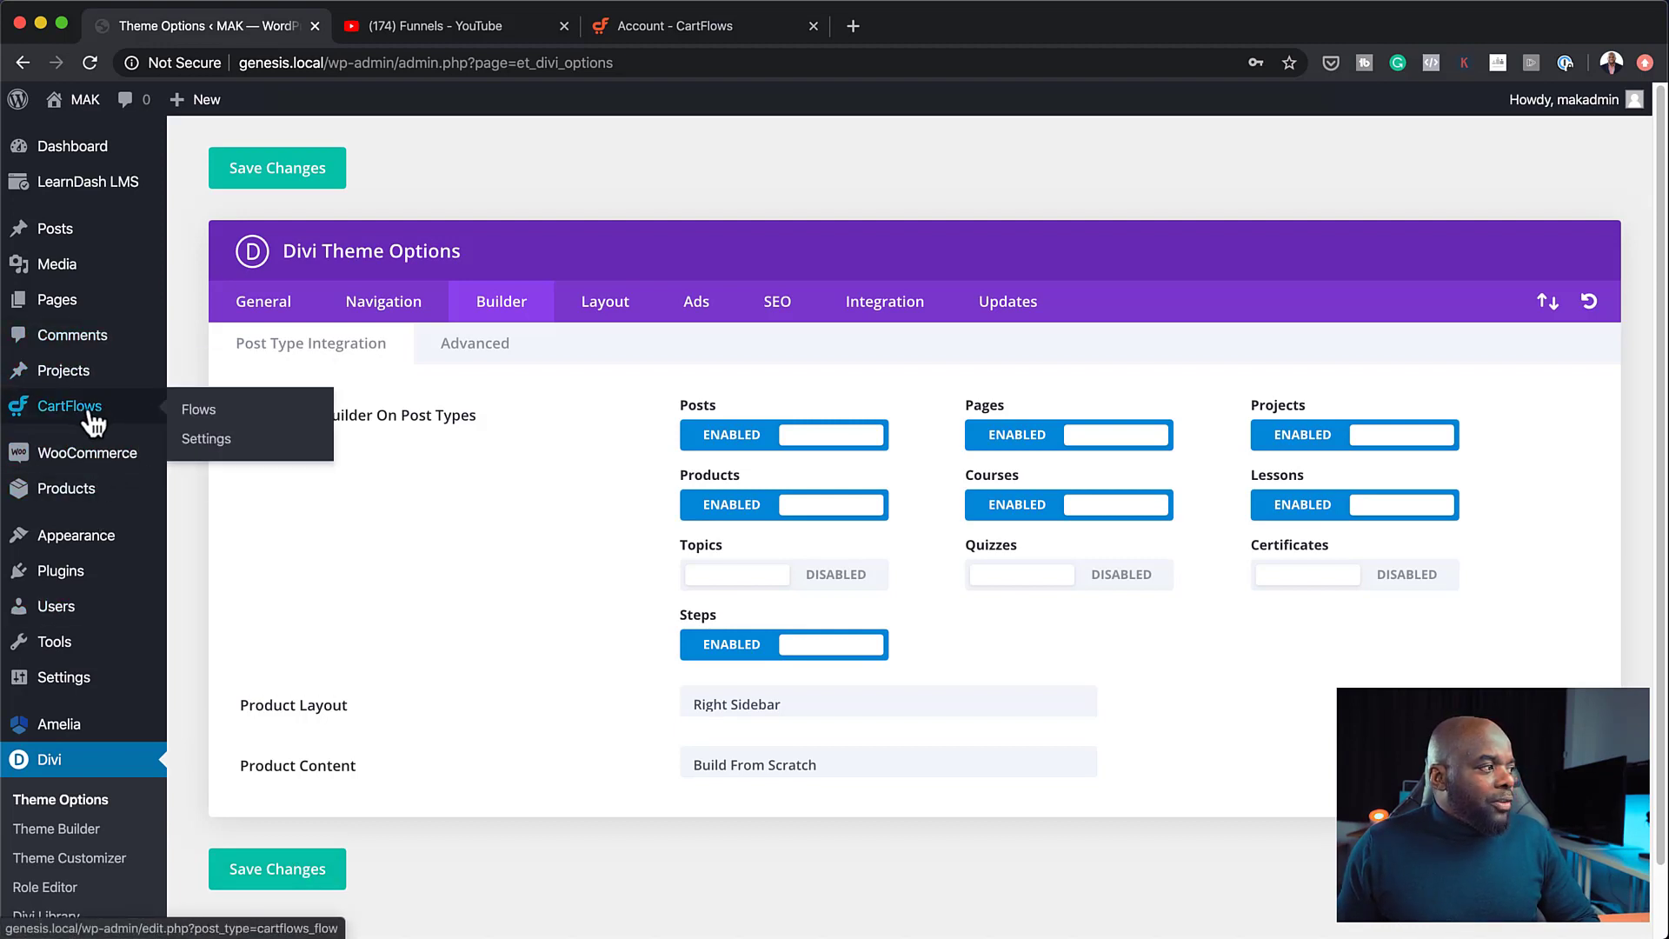
left_click(210, 414)
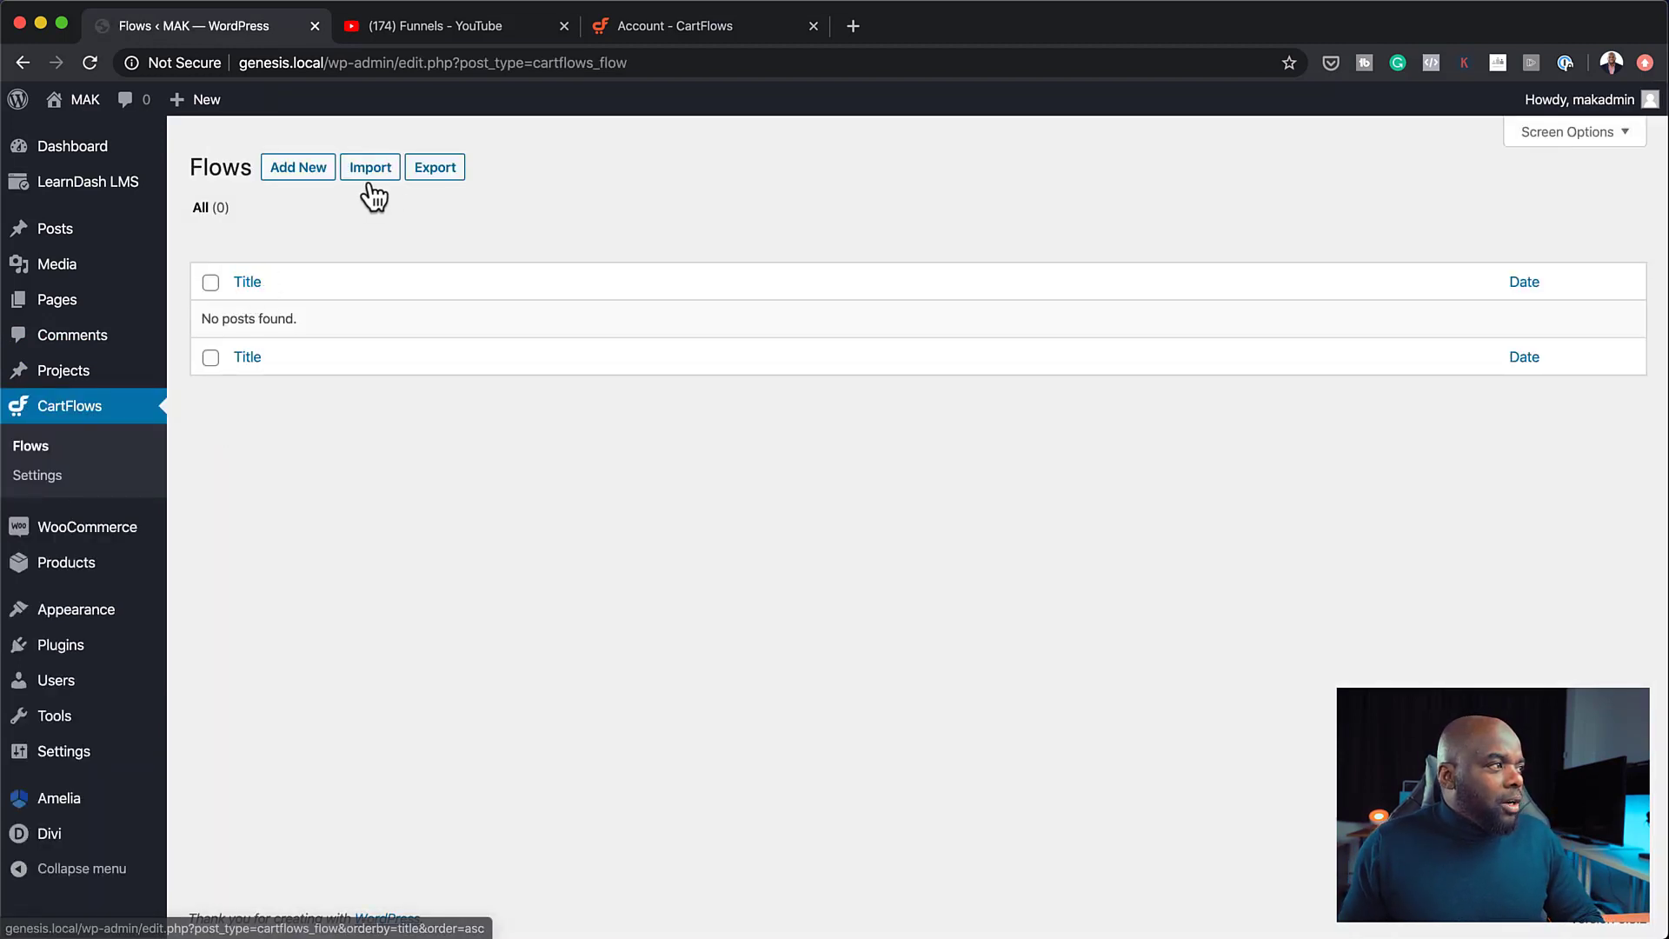
left_click(306, 174)
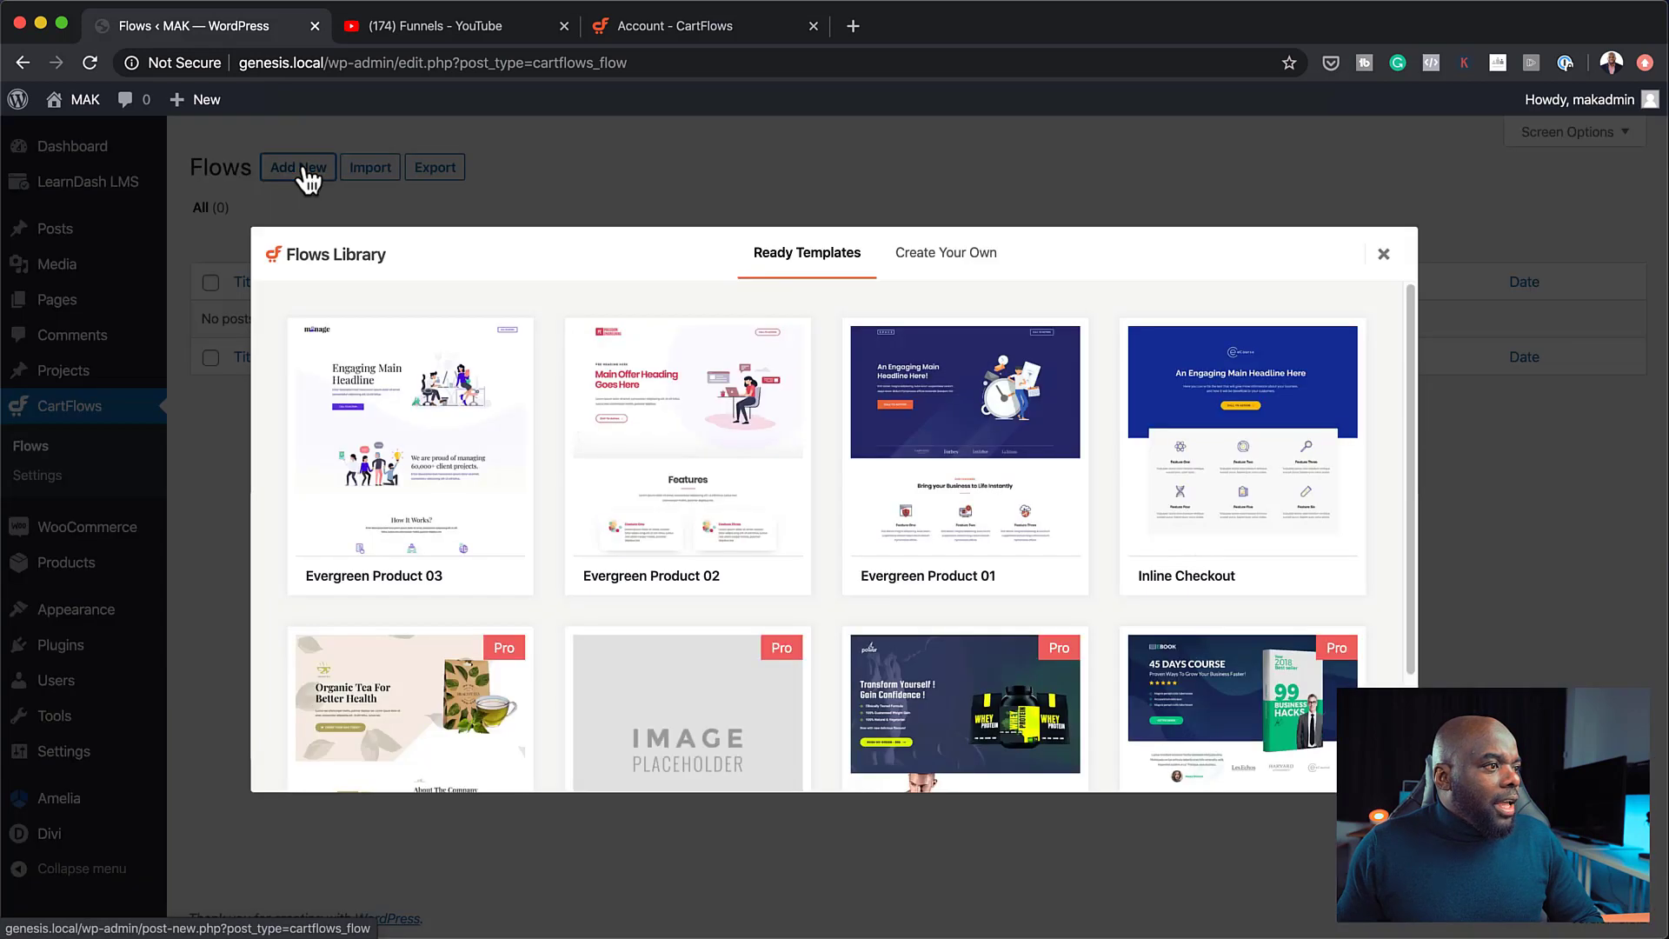
left_click(981, 261)
left_click(880, 492)
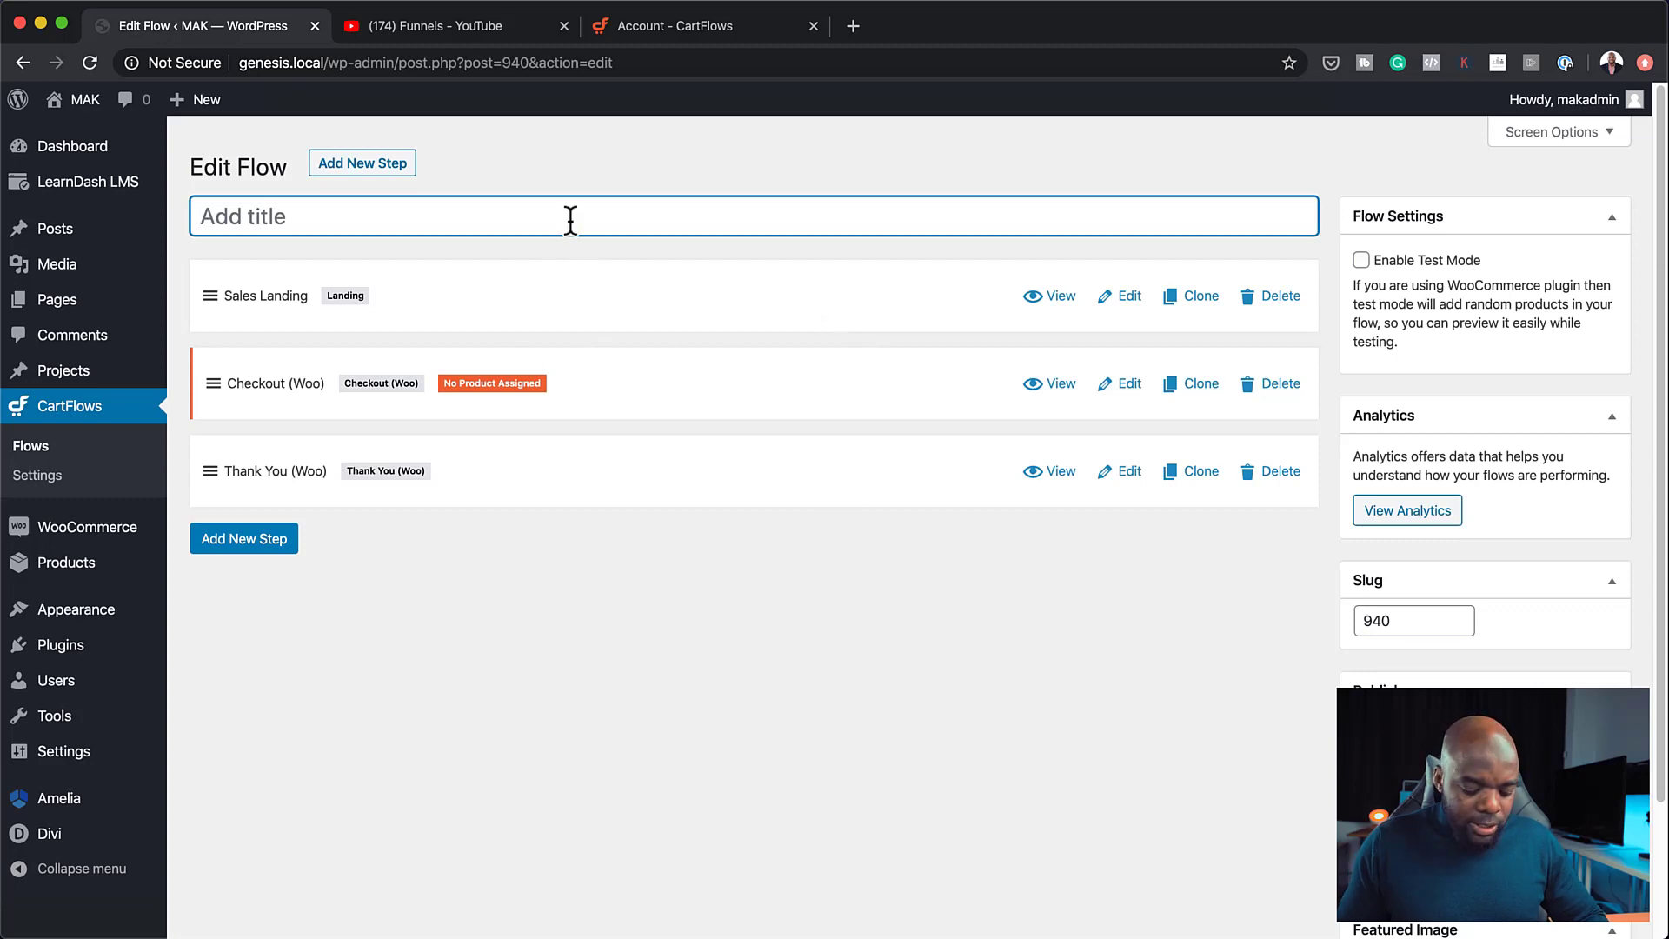
type("Basic Lead")
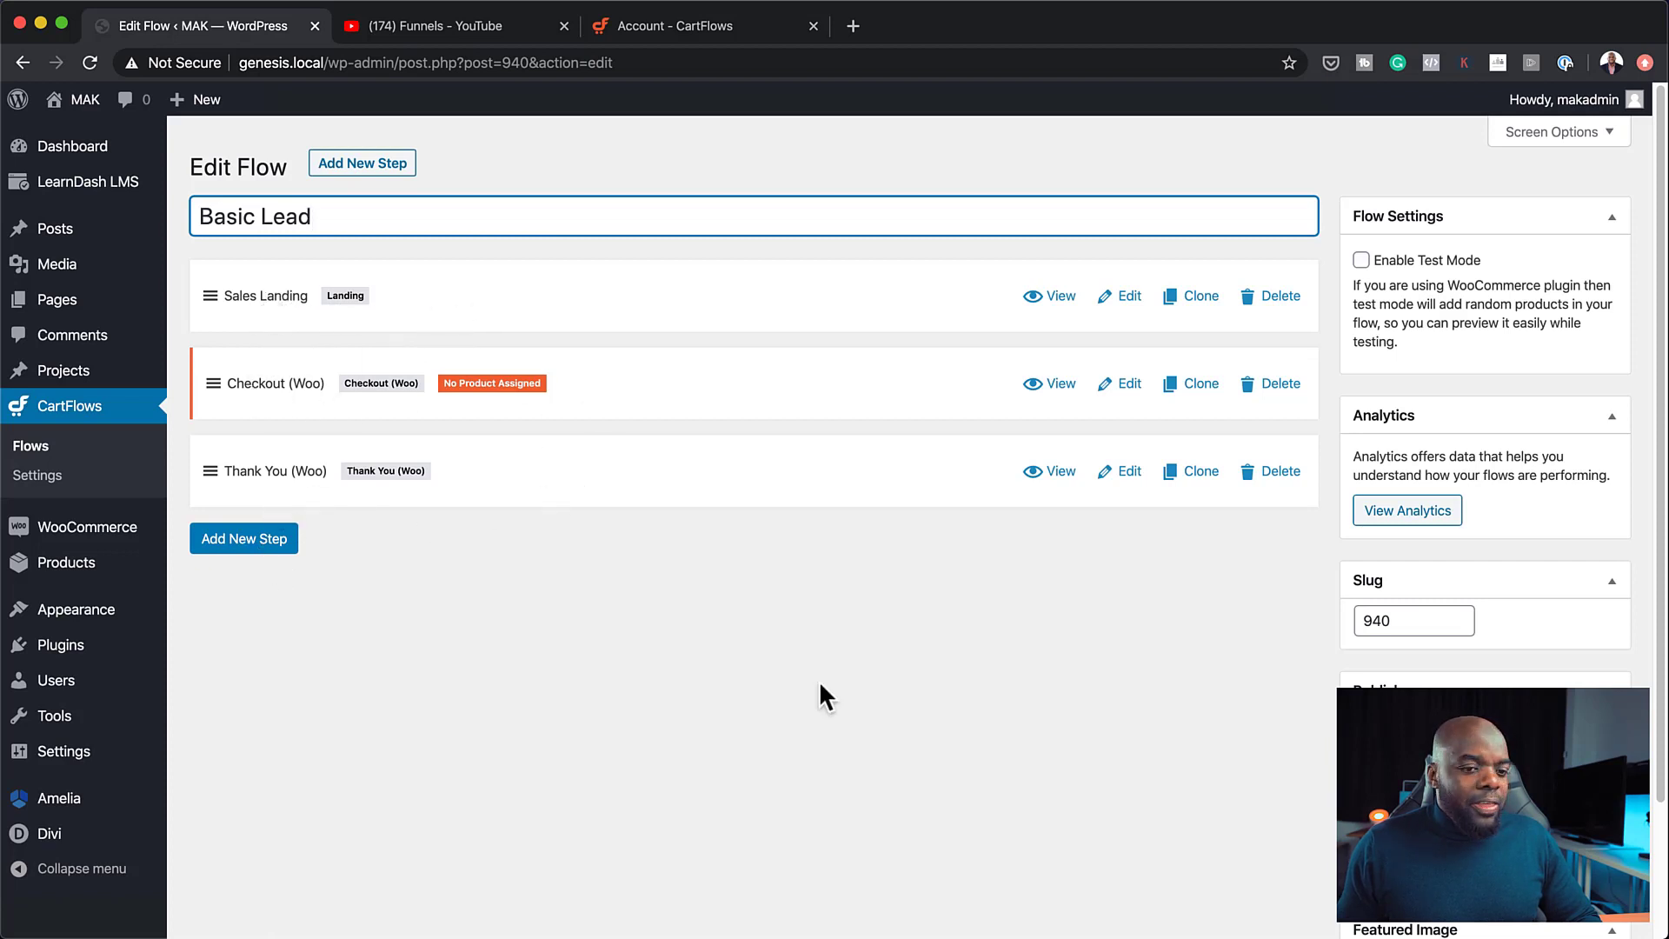
key("Return")
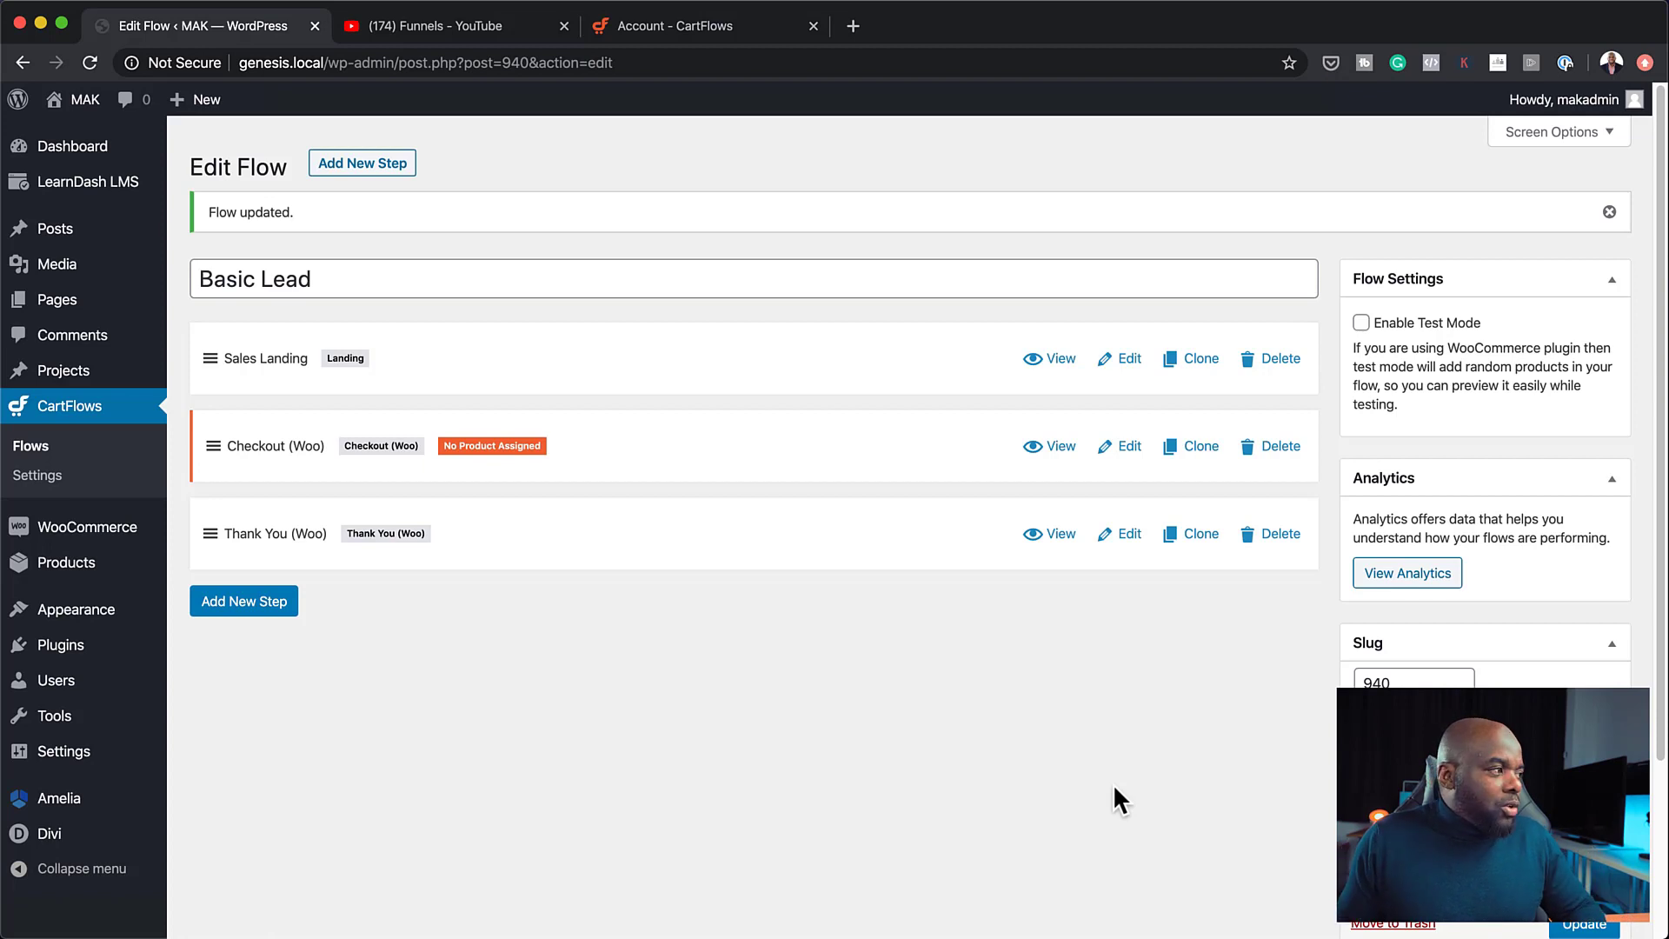
Start a new WooCommerce product and name it 60 mins Consultation
mouse_move(86, 565)
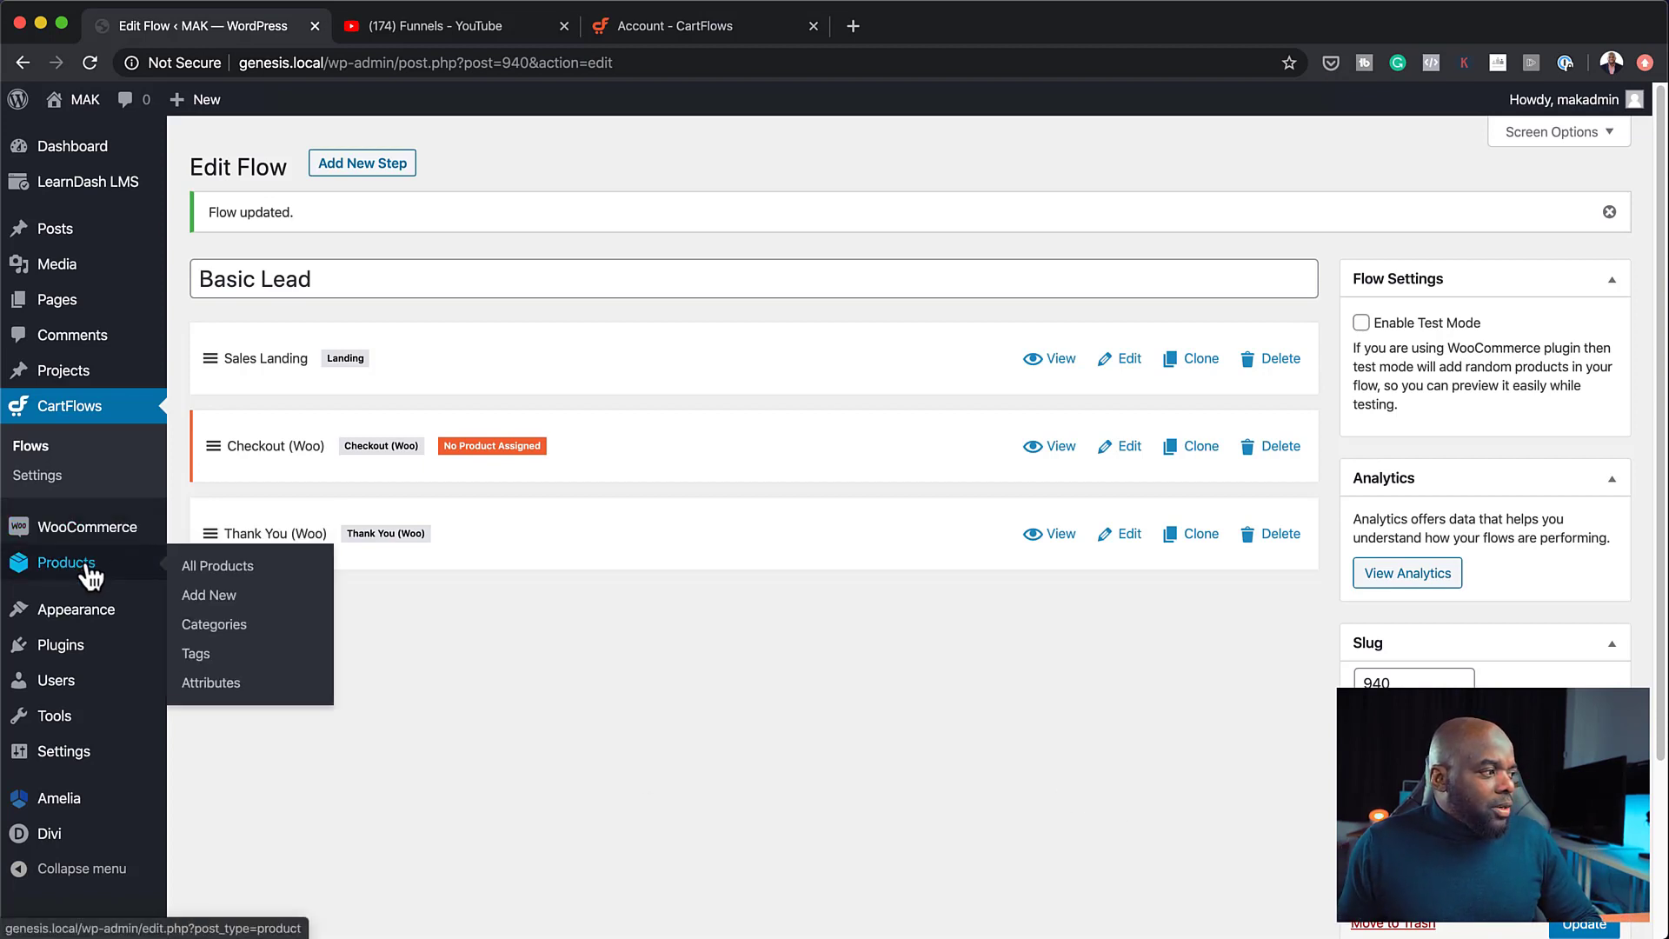
left_click(231, 570)
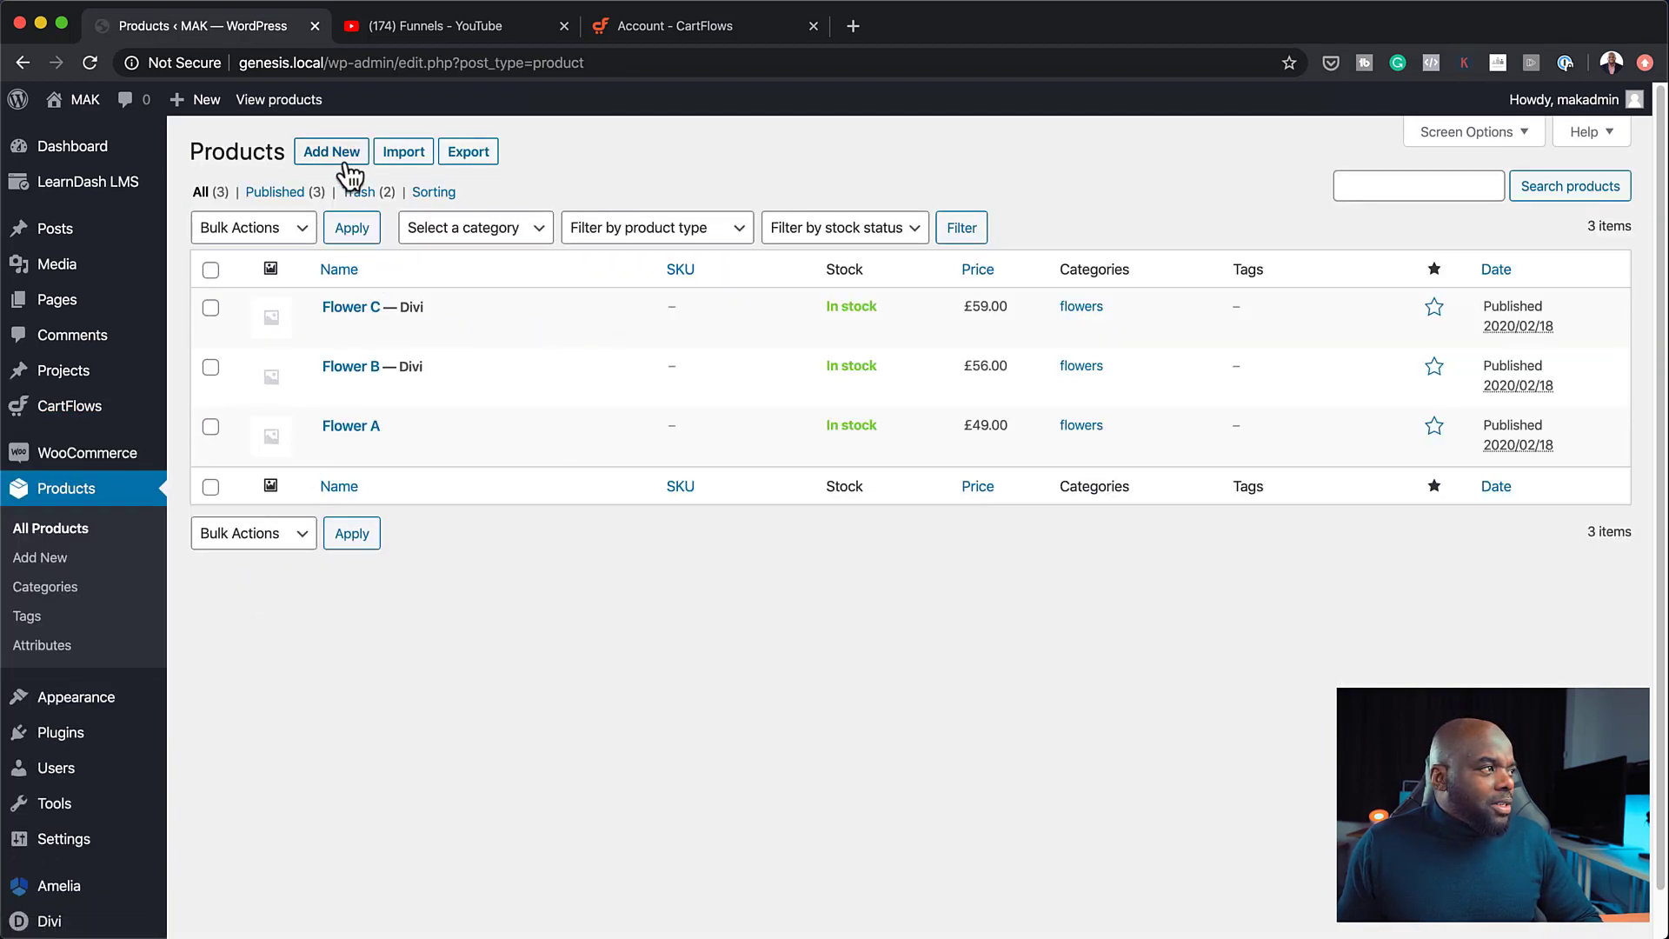
left_click(344, 155)
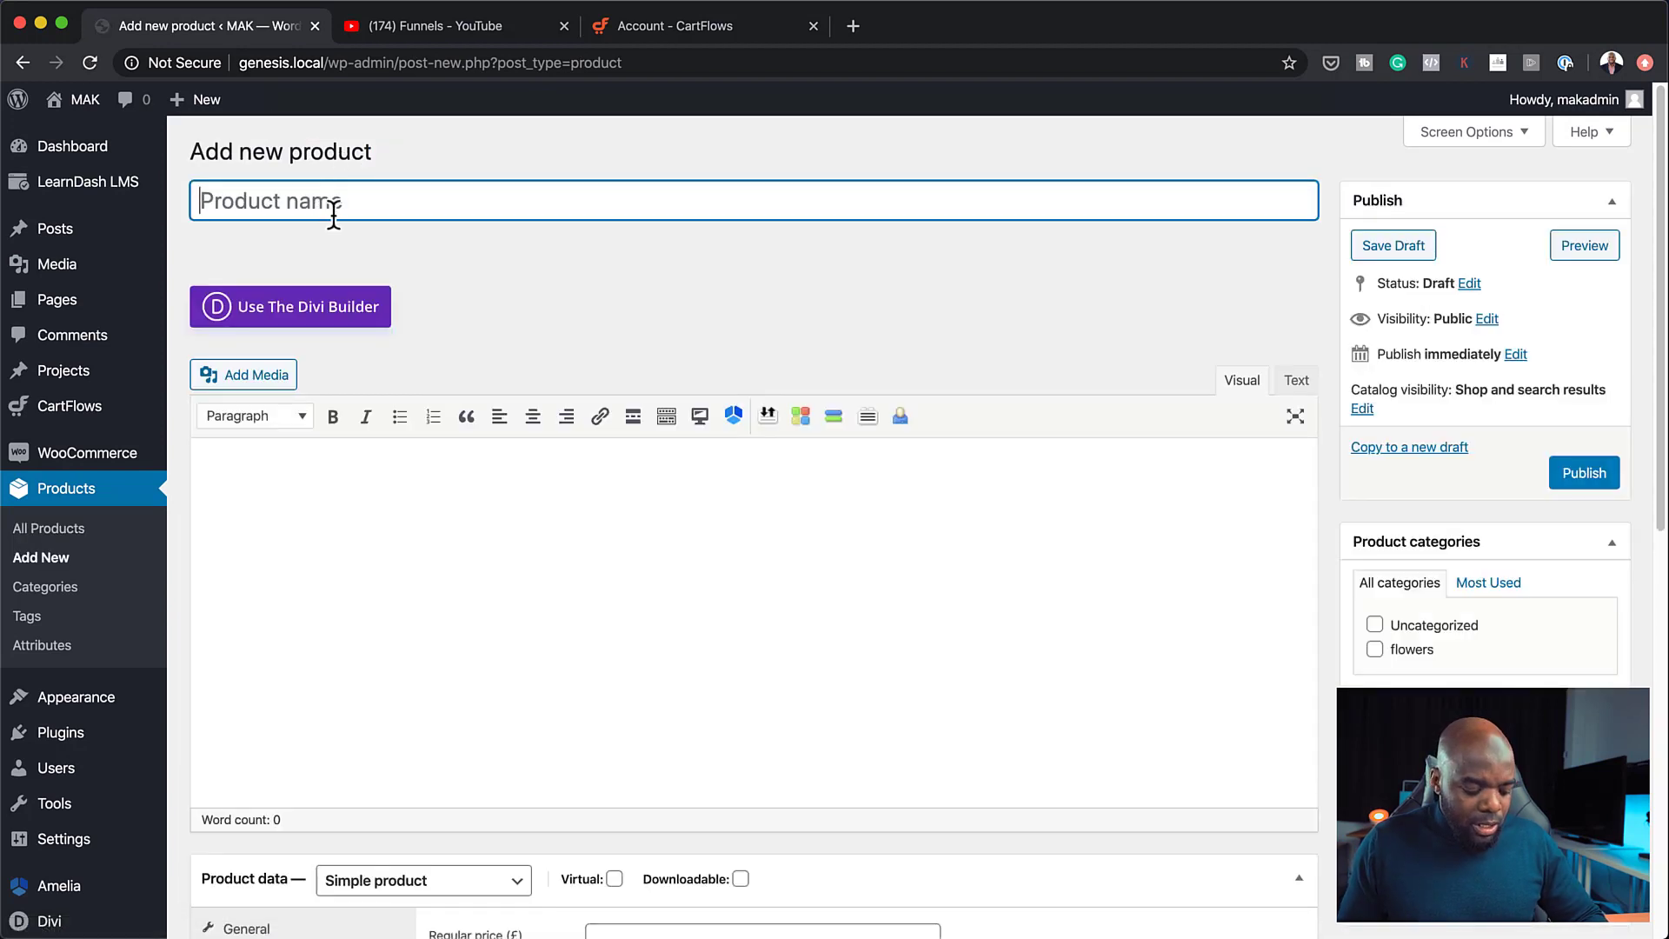
type("^0")
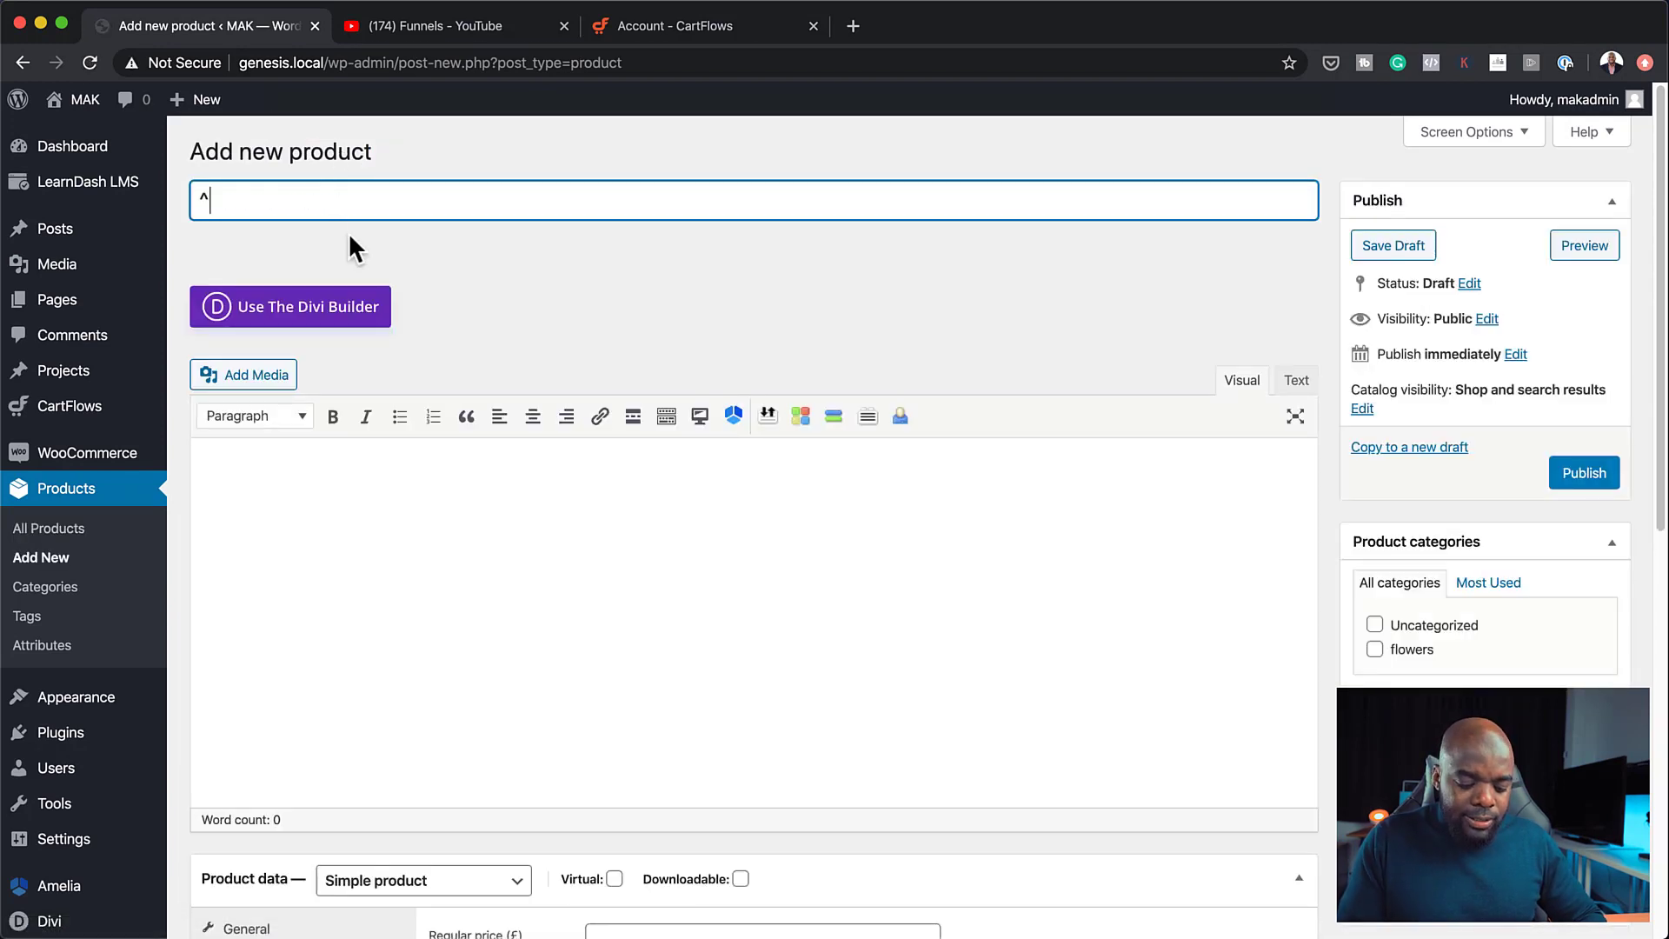
key("BackSpace")
key("BackSpace")
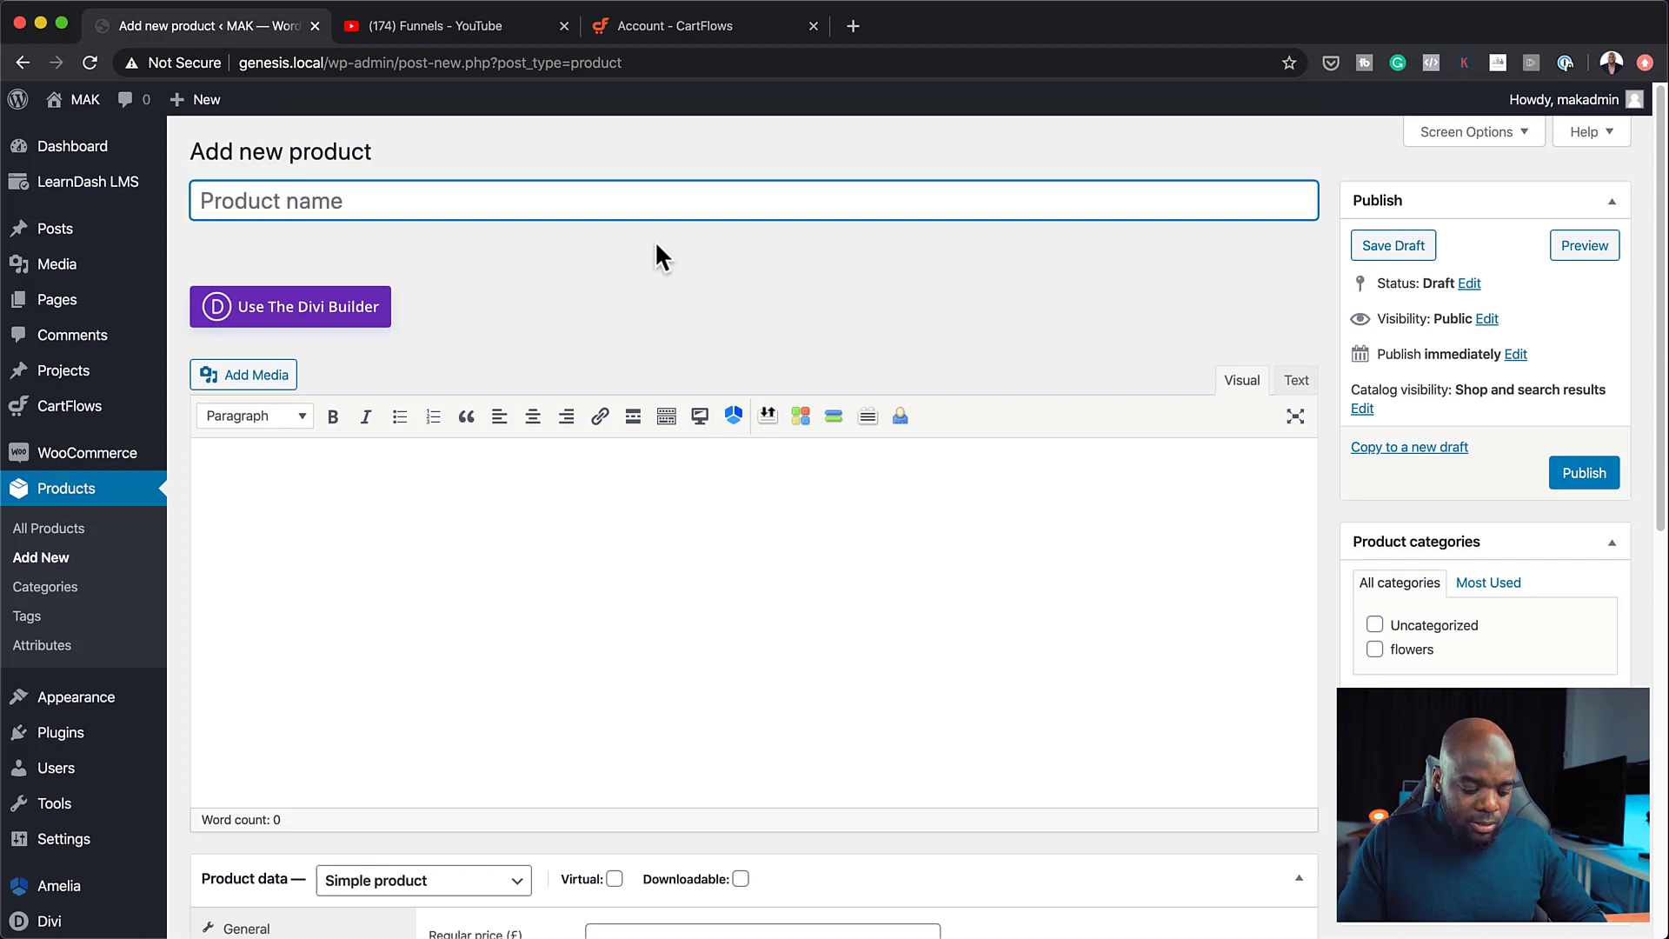
type("60")
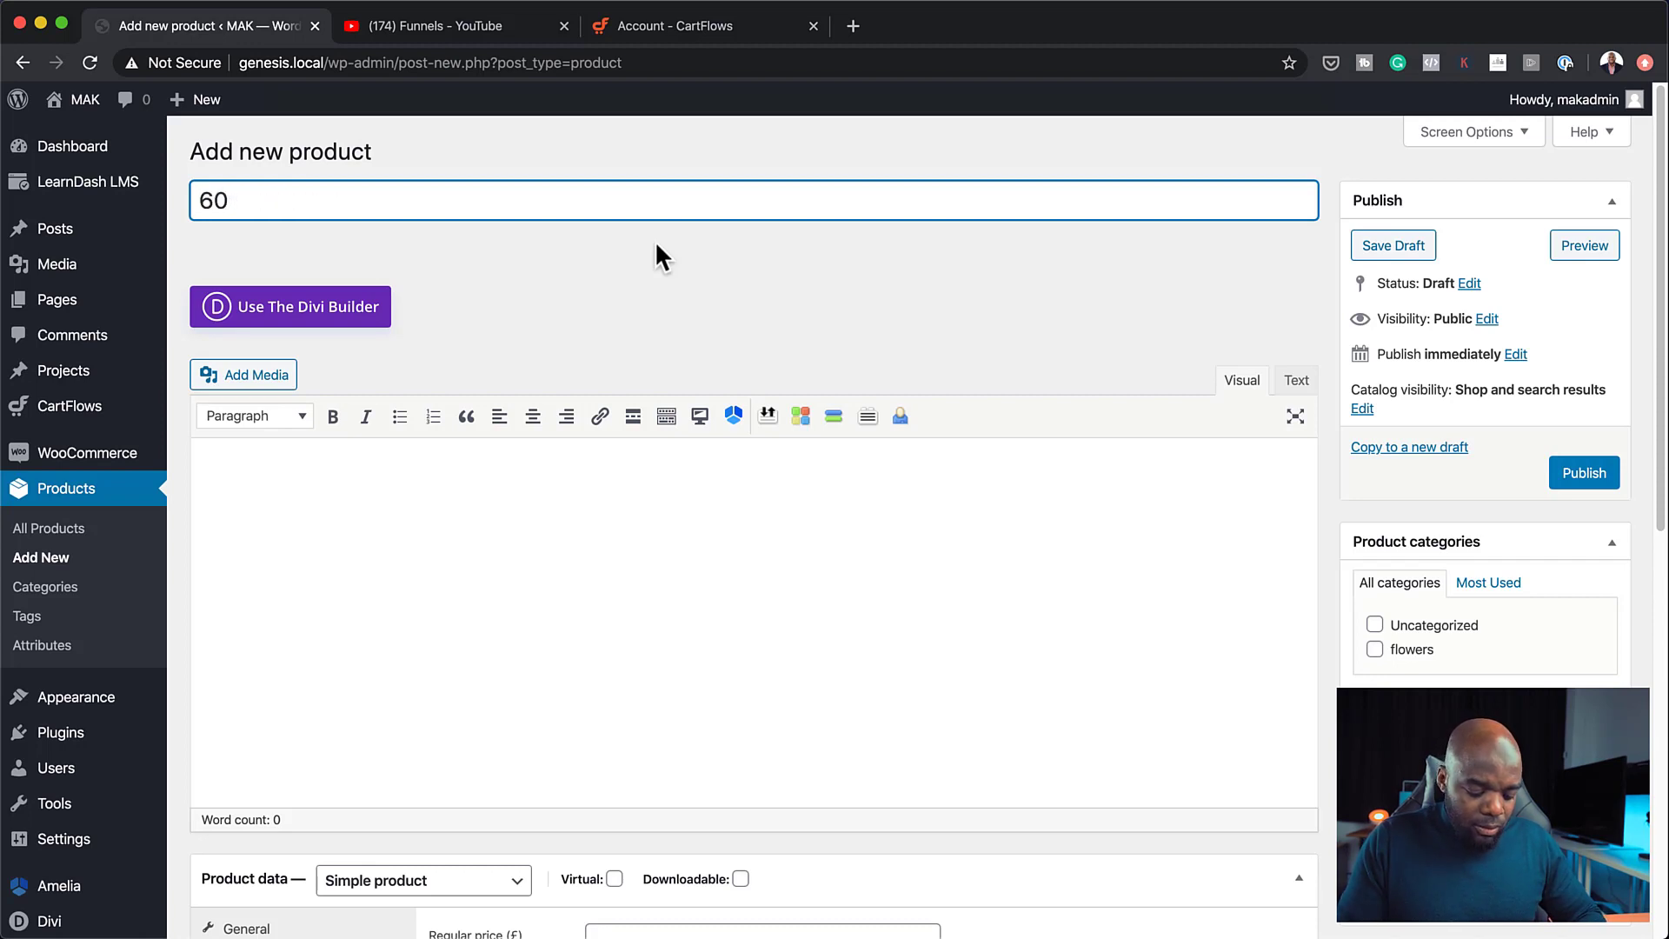
type(" mins Consultation")
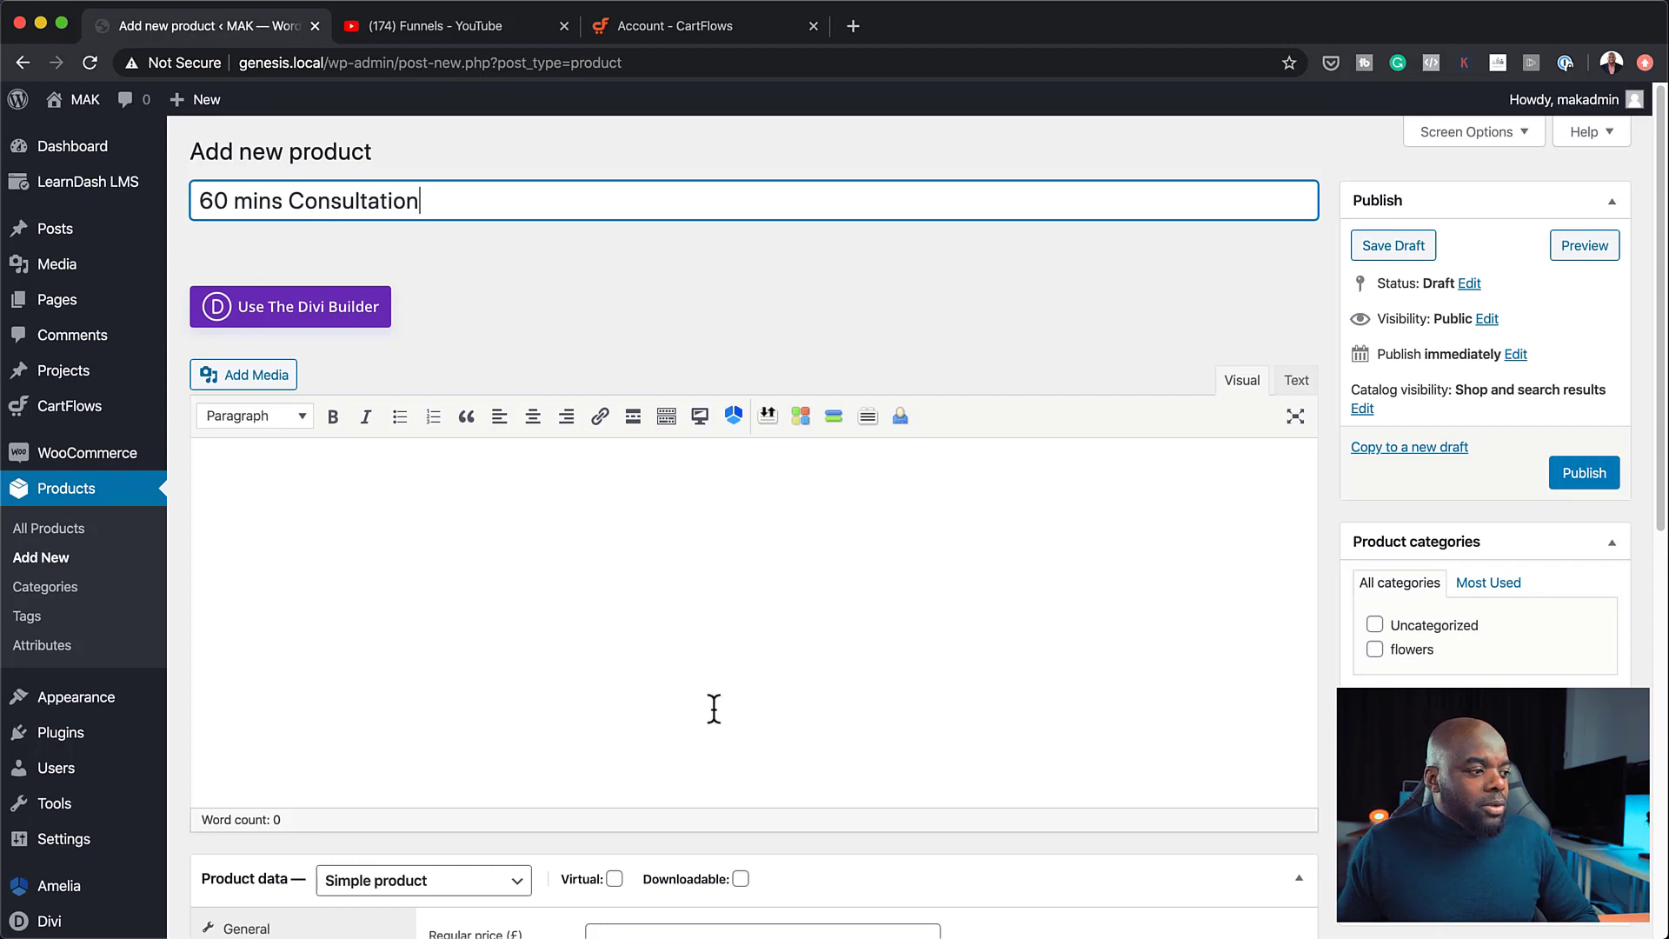
Set the product's regular price to £97 and publish the product
scroll(718, 689, "down", 5)
left_click(608, 512)
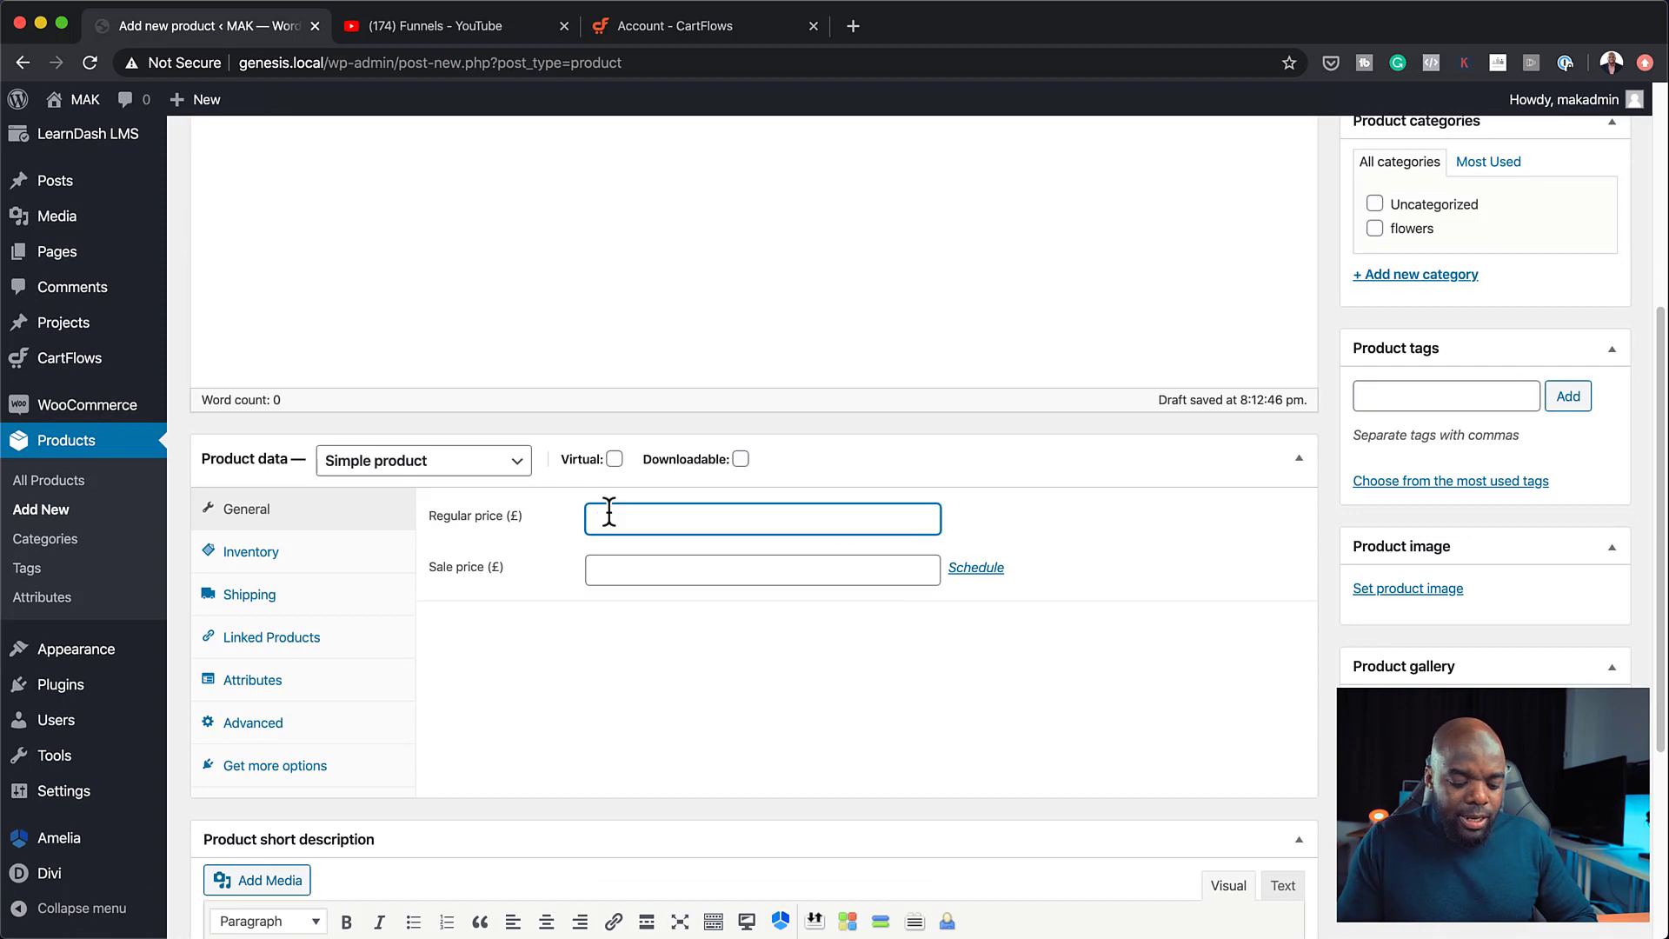
type("97")
scroll(609, 565, "down", 1)
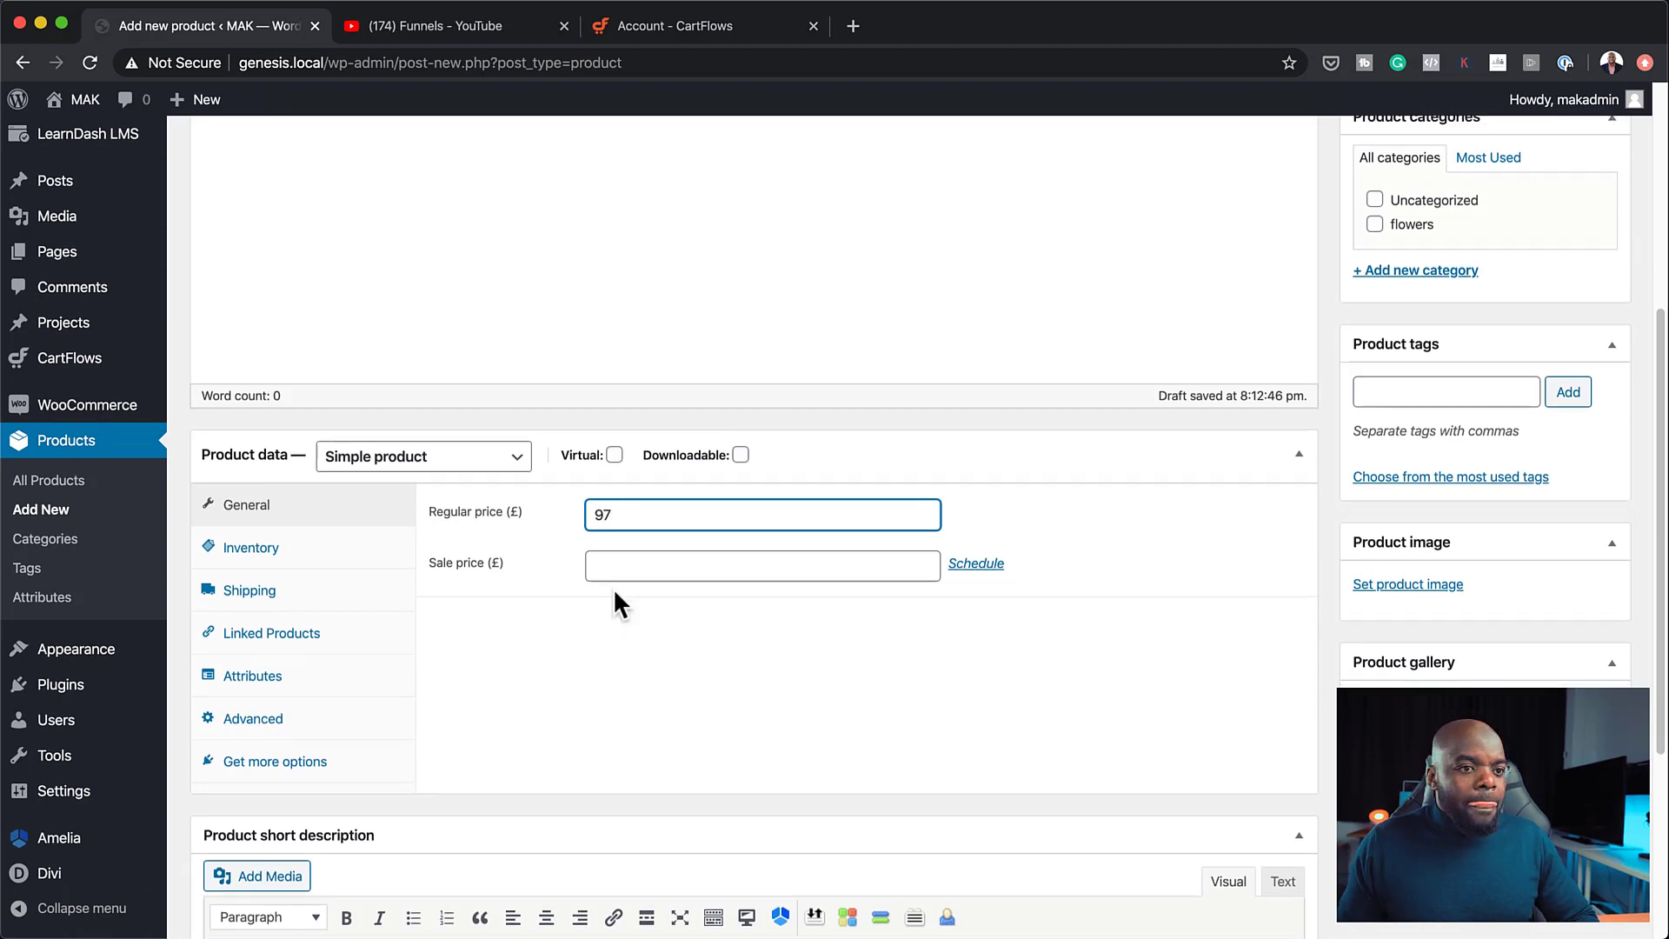
scroll(1160, 530, "up", 5)
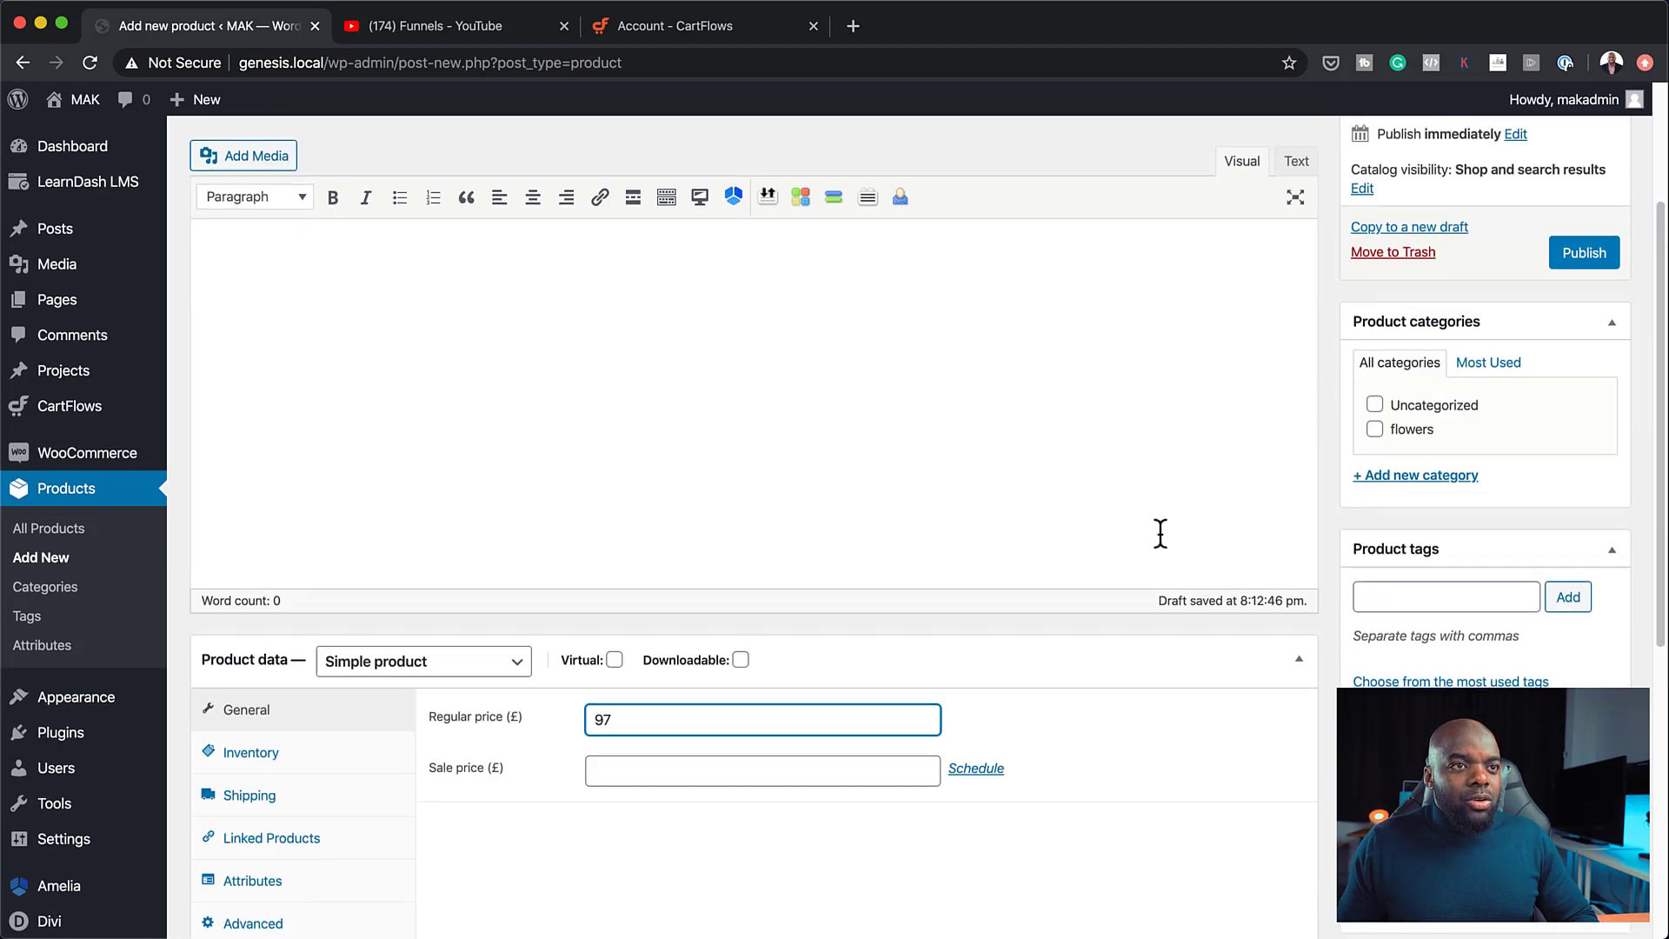
left_click(1599, 374)
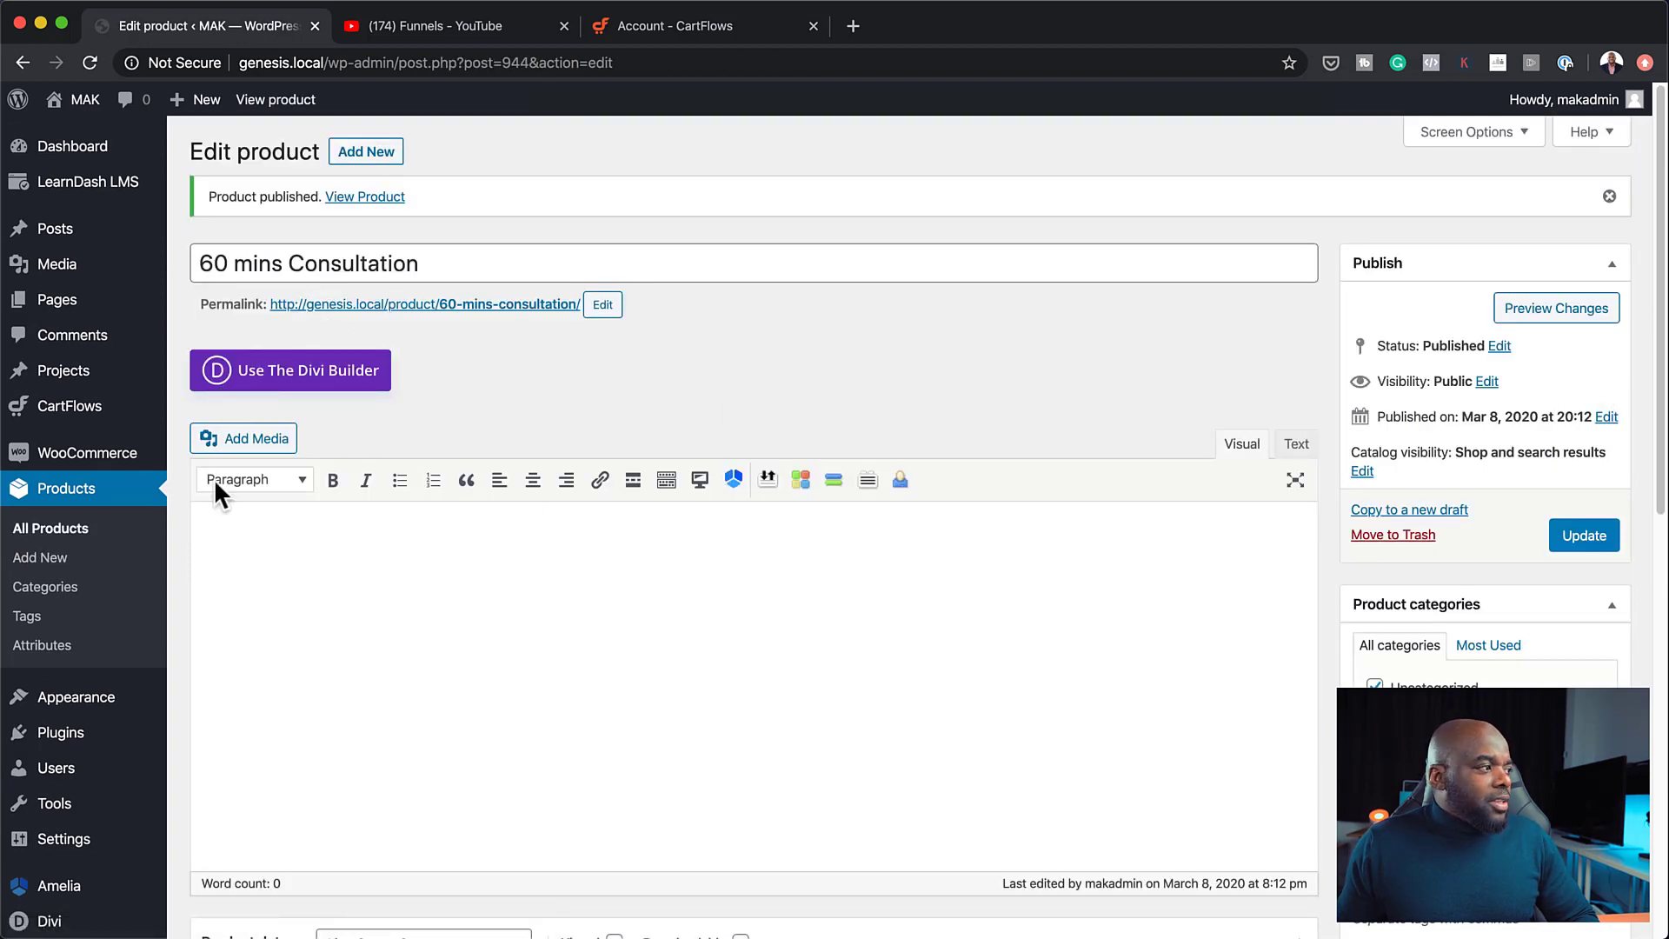
Open the Checkout (Woo) step of the Basic Lead flow for editing and select its checkout page shortcode
left_click(127, 415)
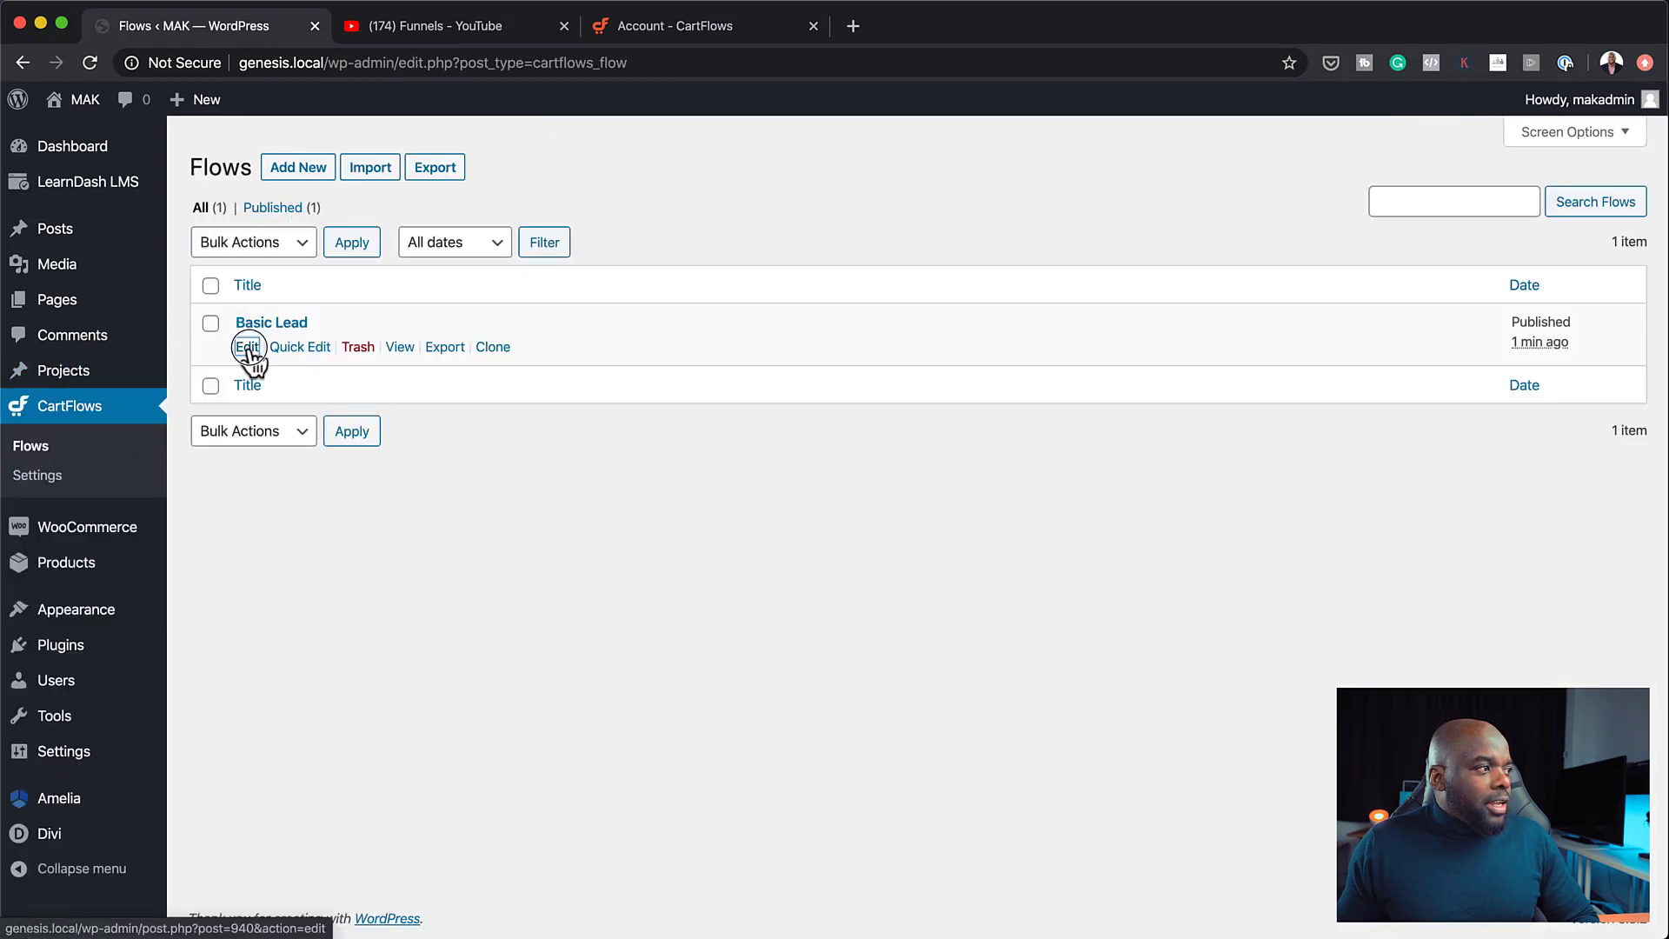
left_click(248, 348)
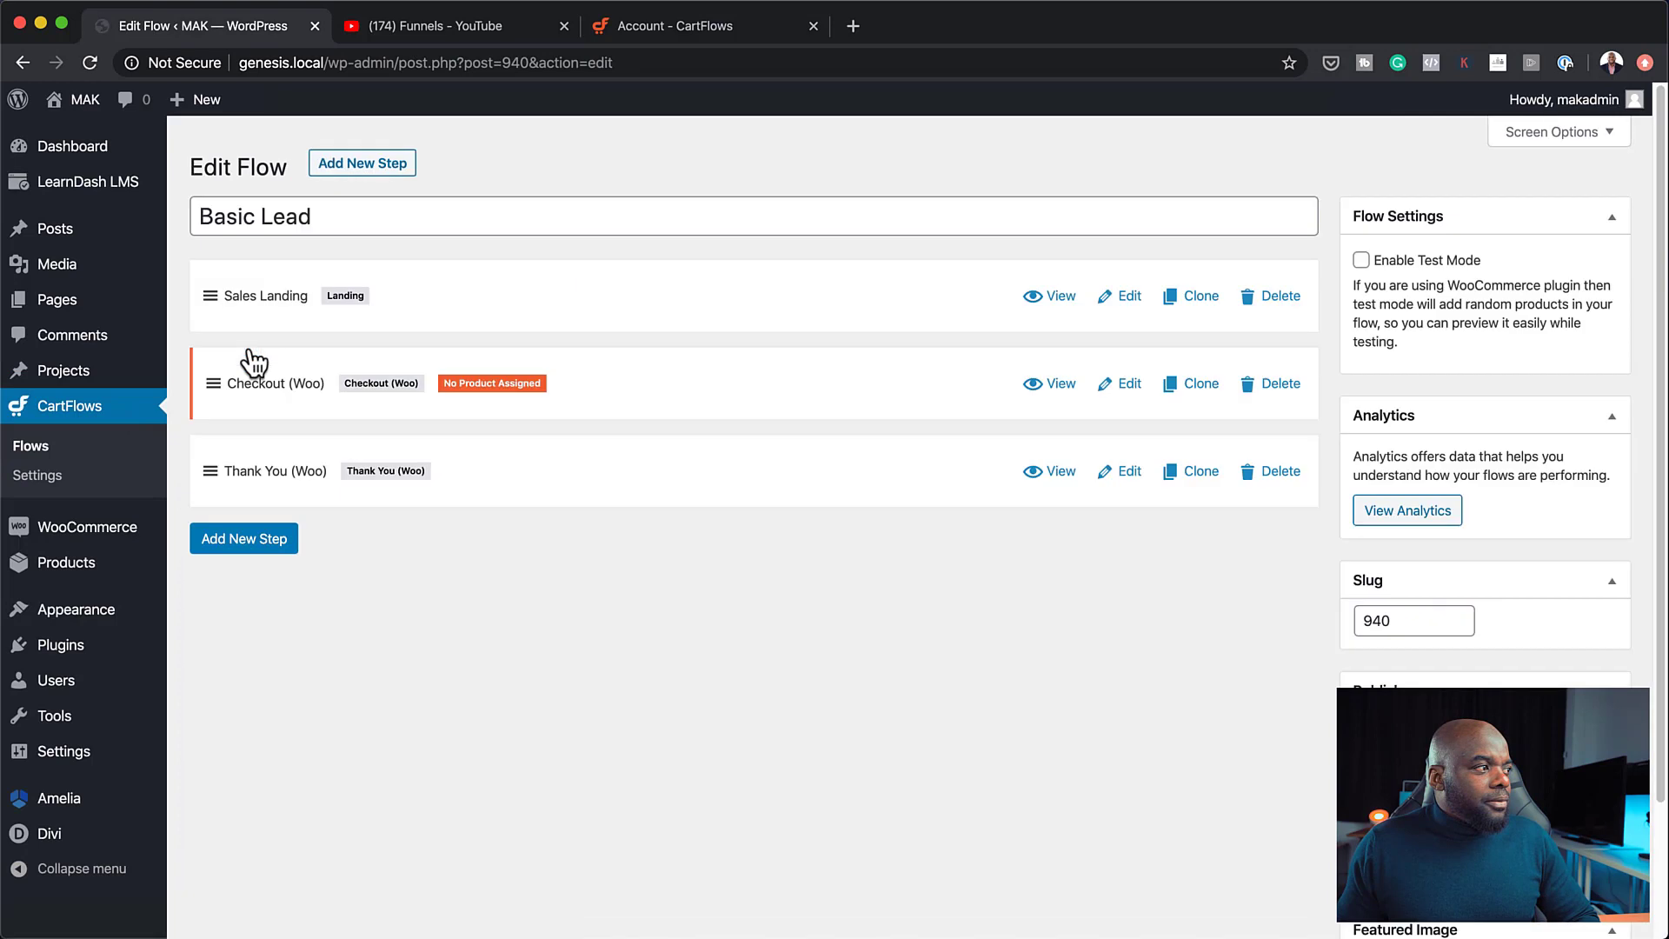
left_click(1133, 393)
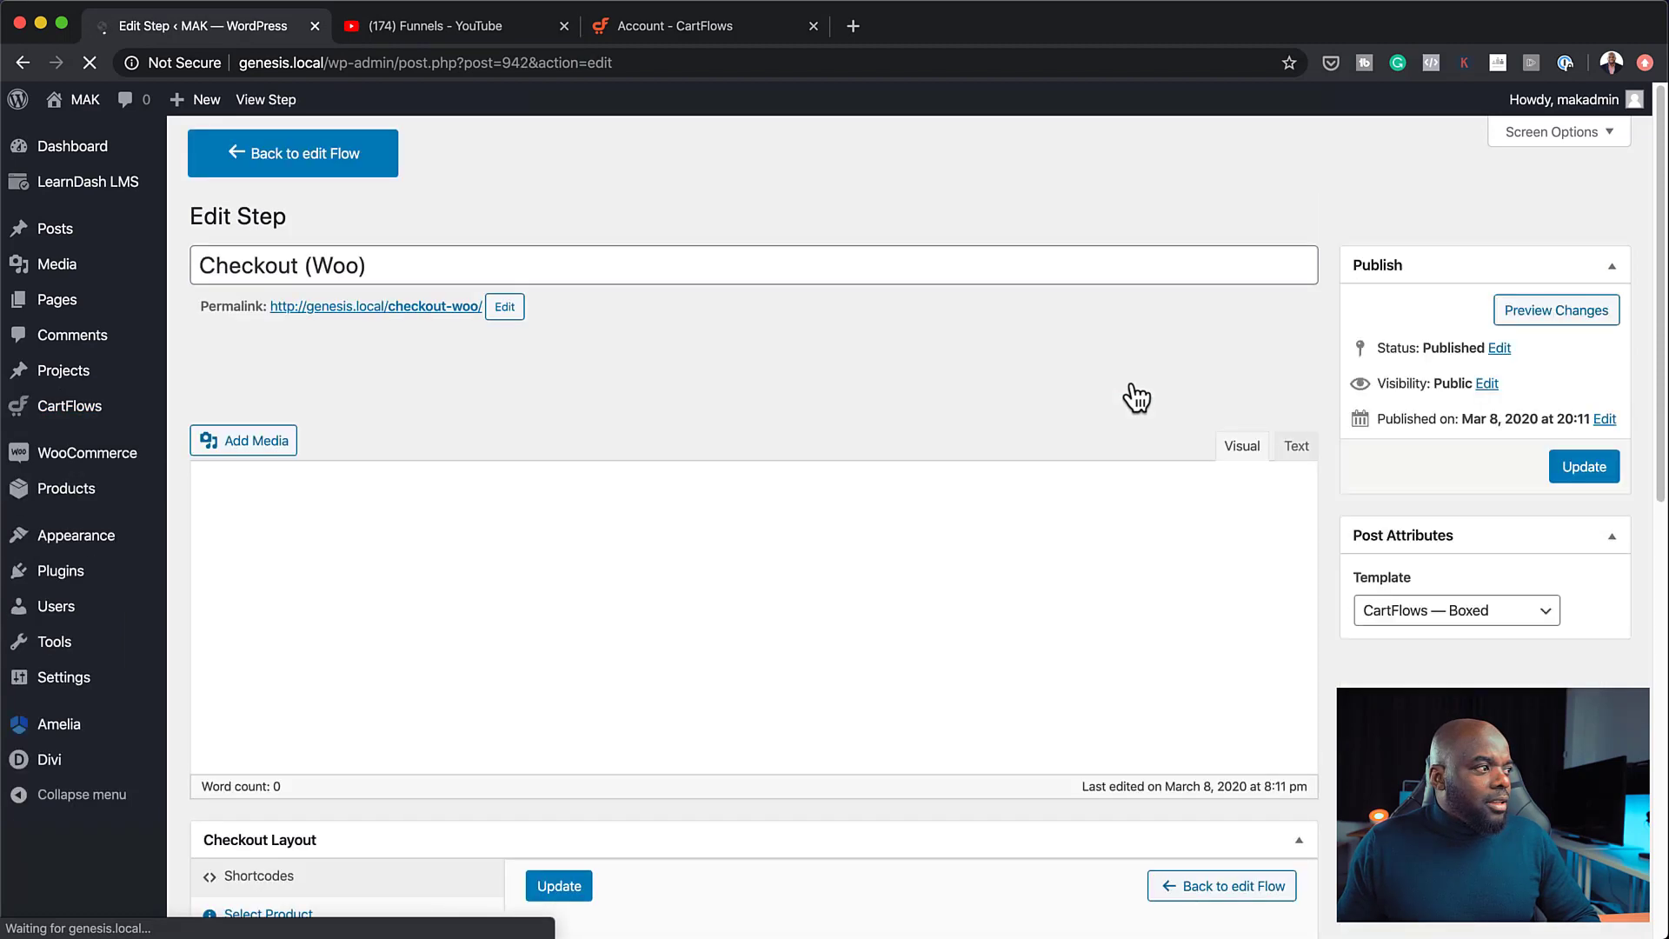
scroll(640, 675, "down", 5)
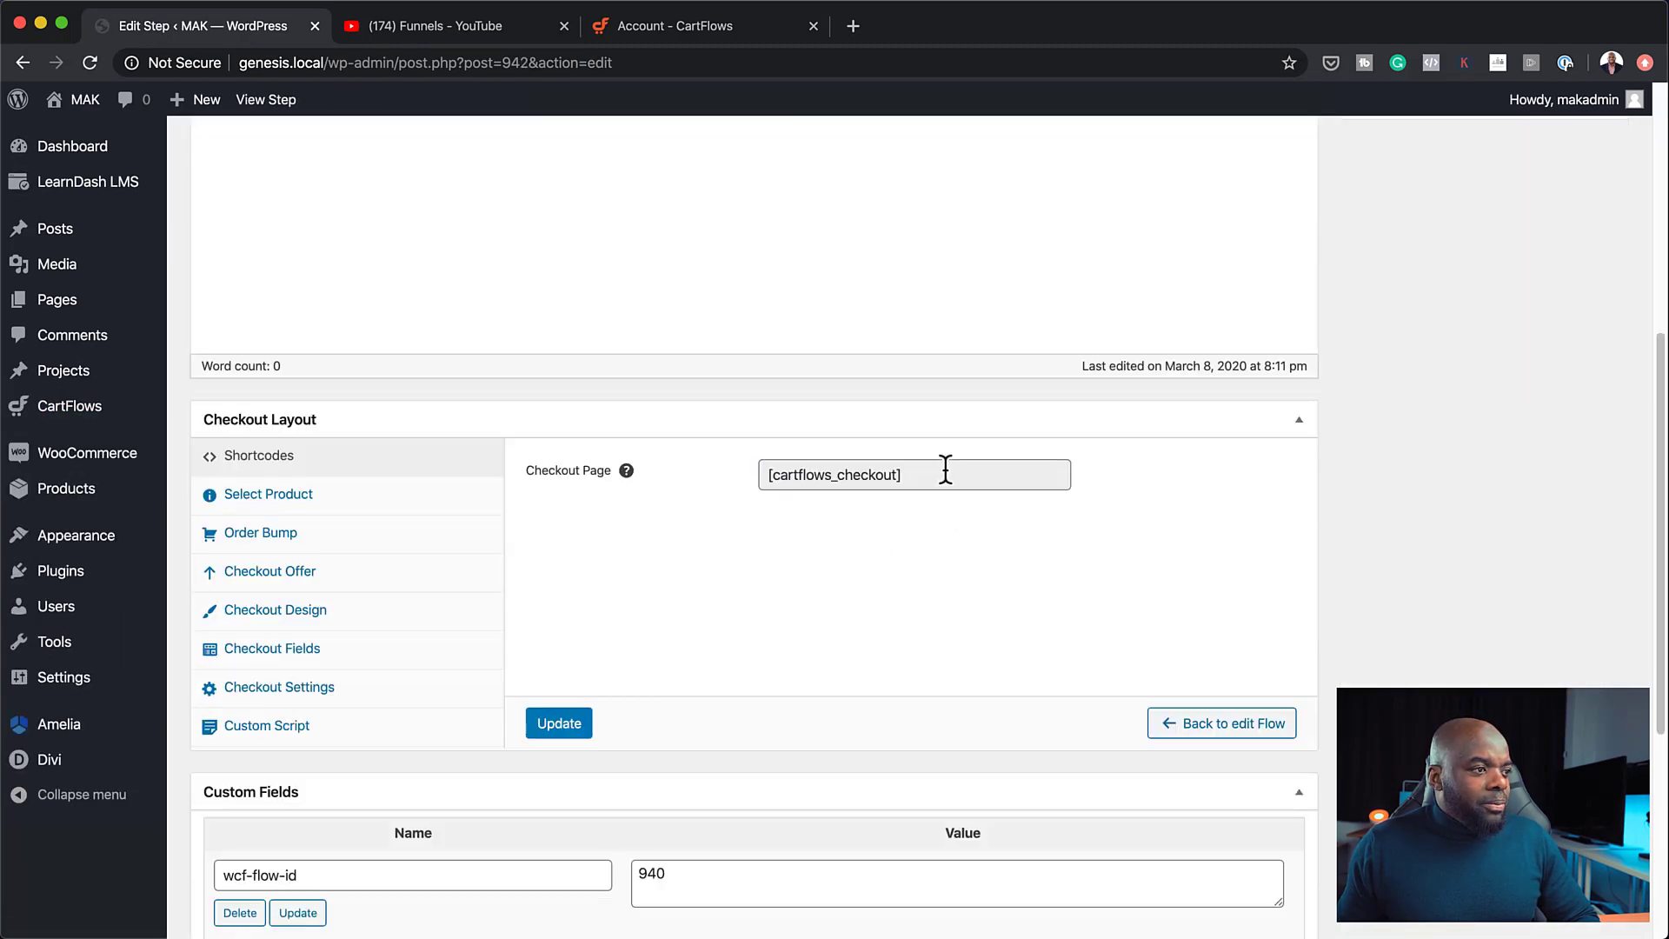
left_click(946, 470)
scroll(594, 659, "down", 1)
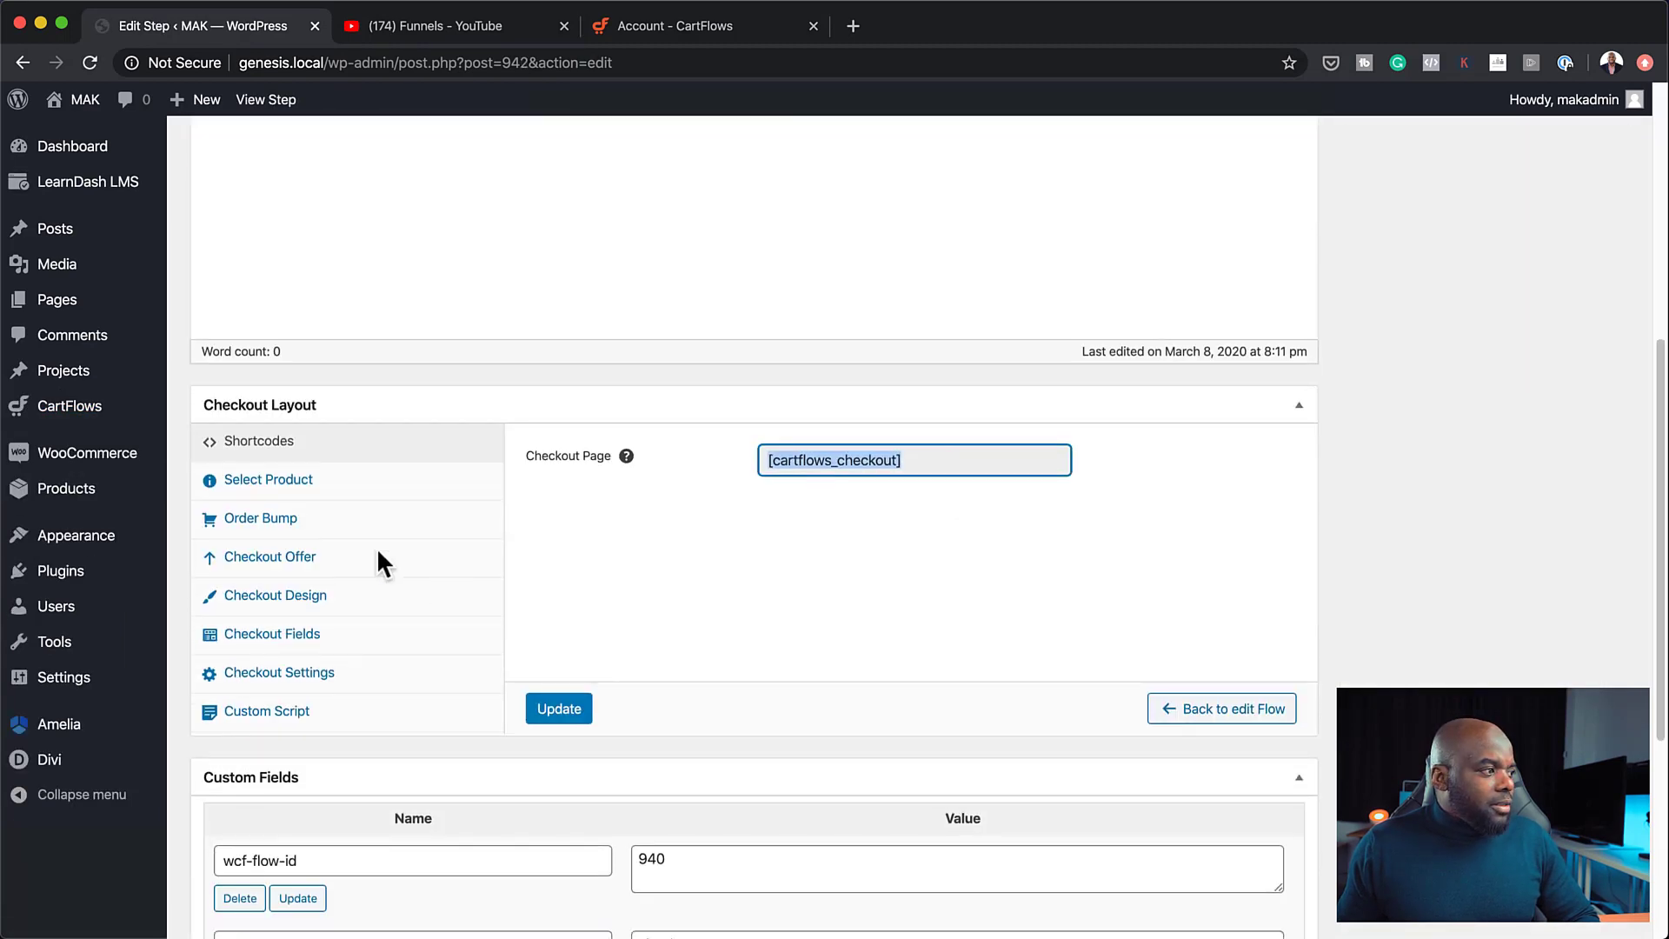
Assign the 60 mins Consultation product to the checkout step and update the step
left_click(316, 492)
left_click(658, 473)
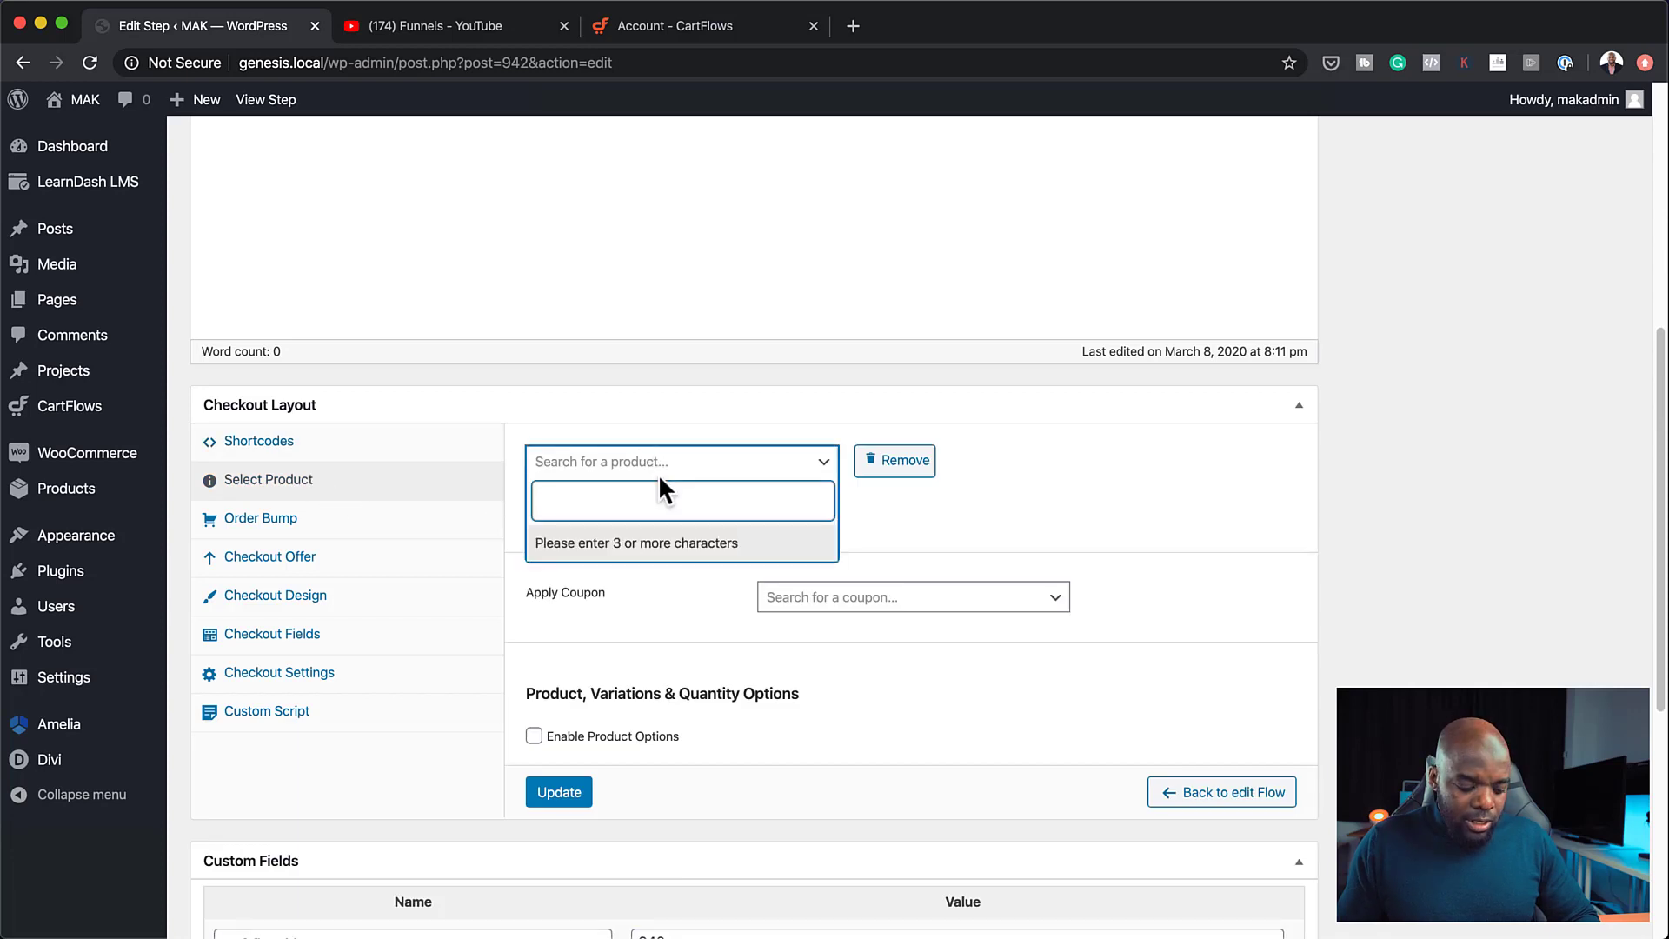
type("60")
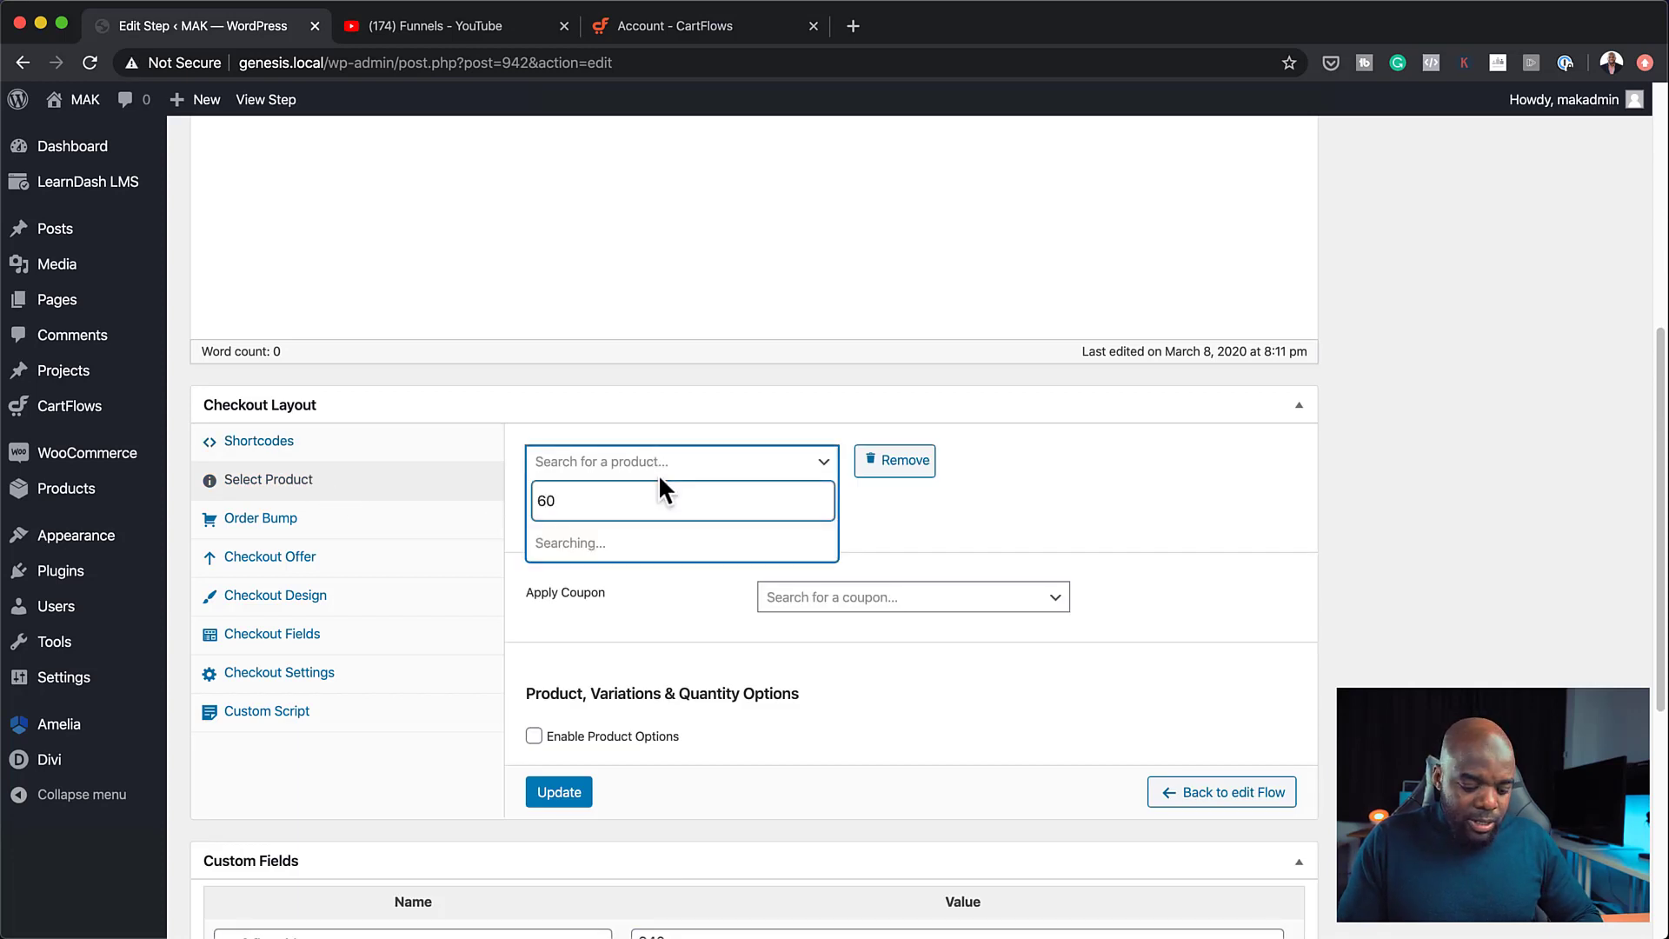
type(" mins")
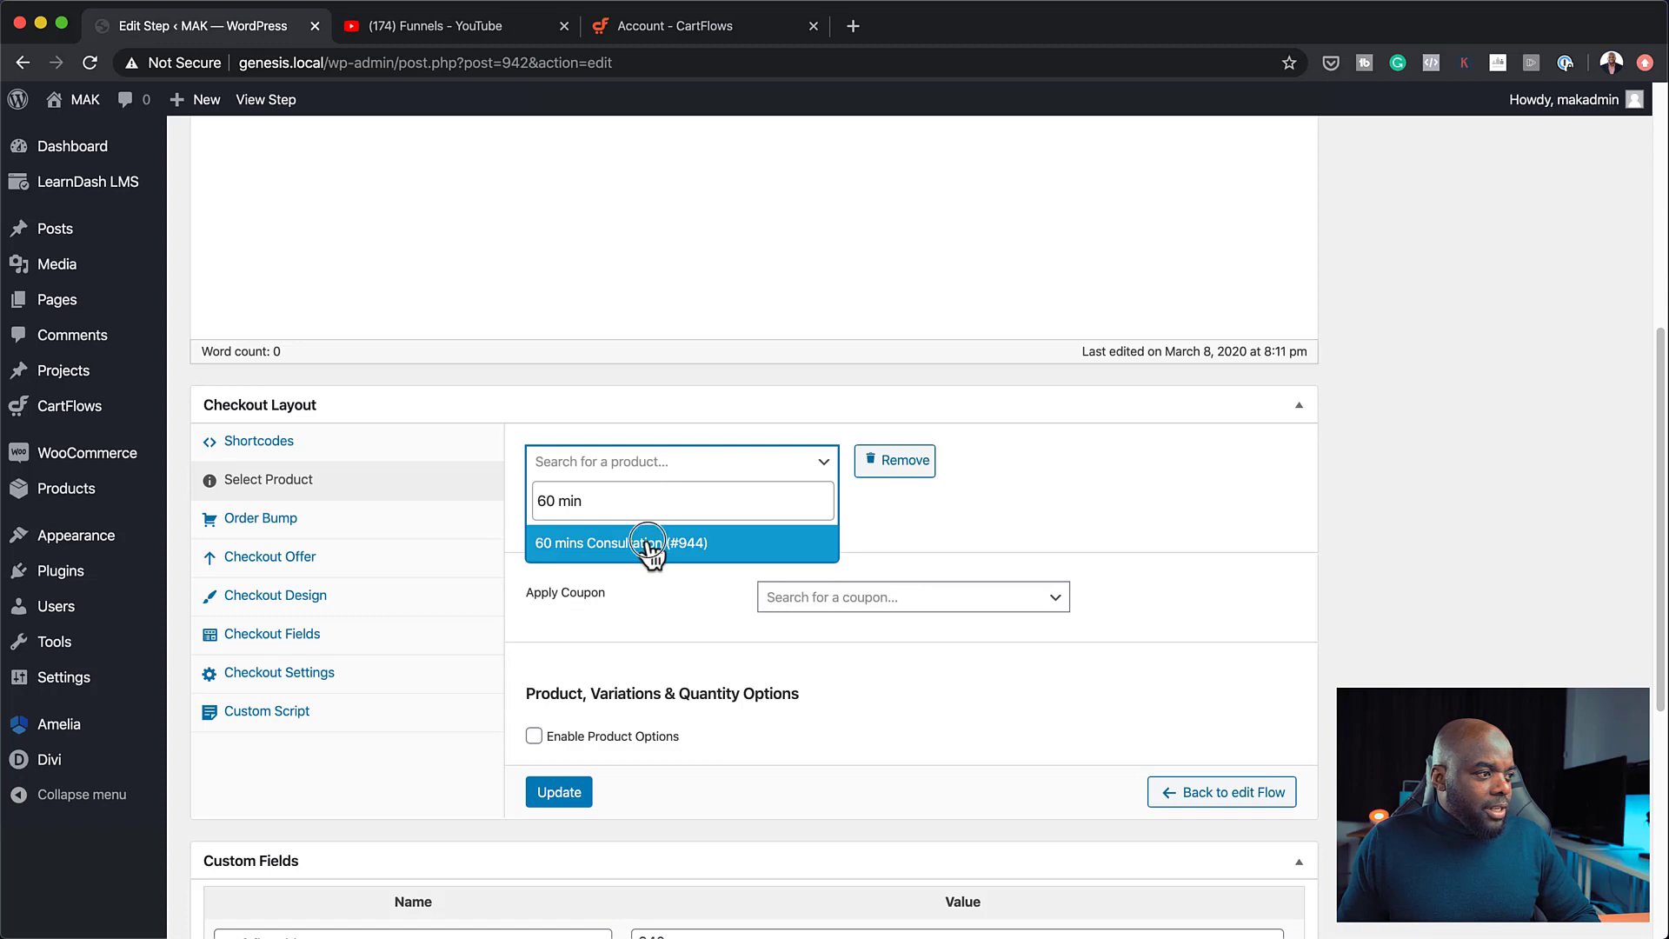
left_click(657, 546)
left_click(559, 792)
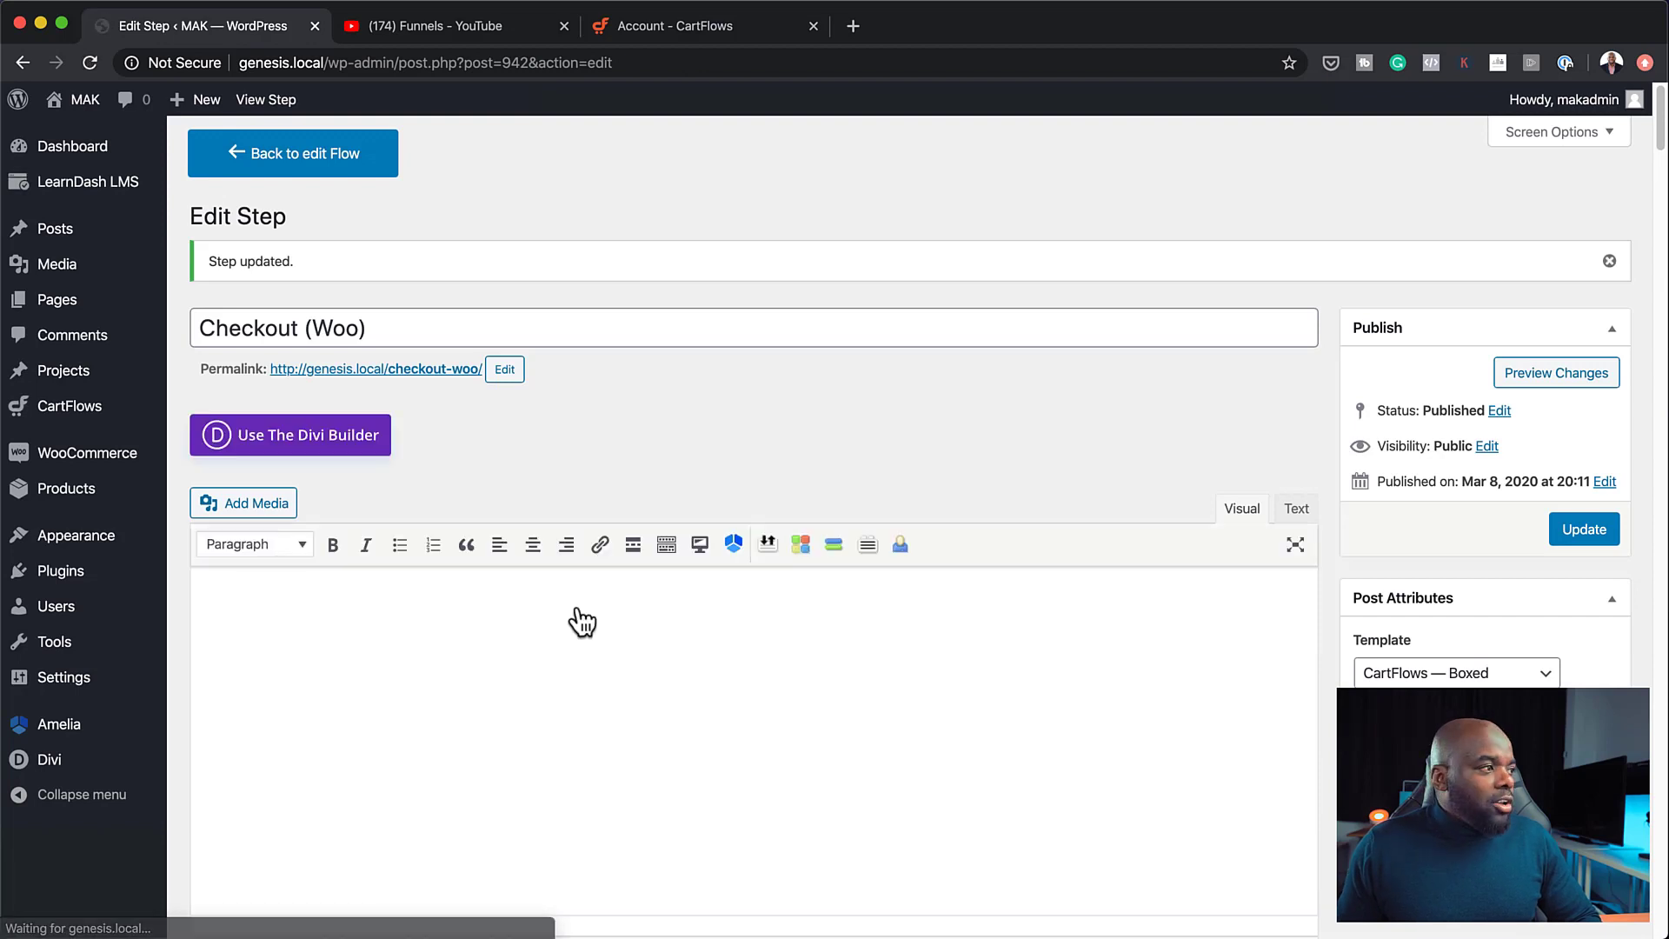
left_click(1591, 530)
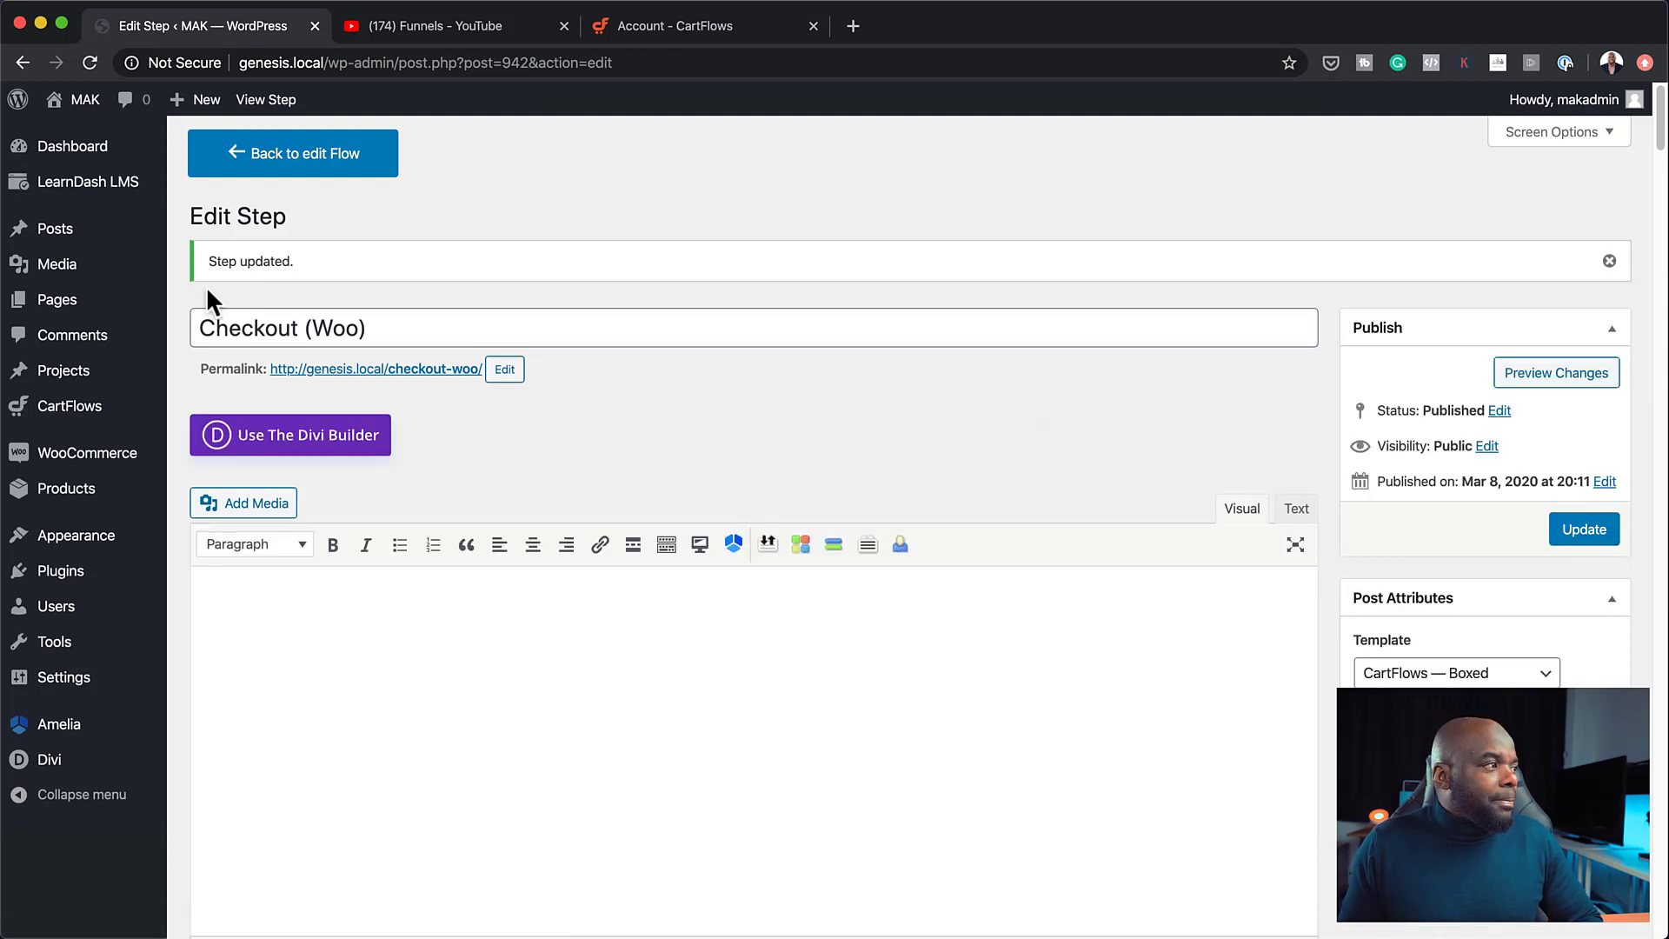
Open the flow's Sales Landing step for editing and enable the Divi Builder on it, choosing to build from scratch
left_click(287, 160)
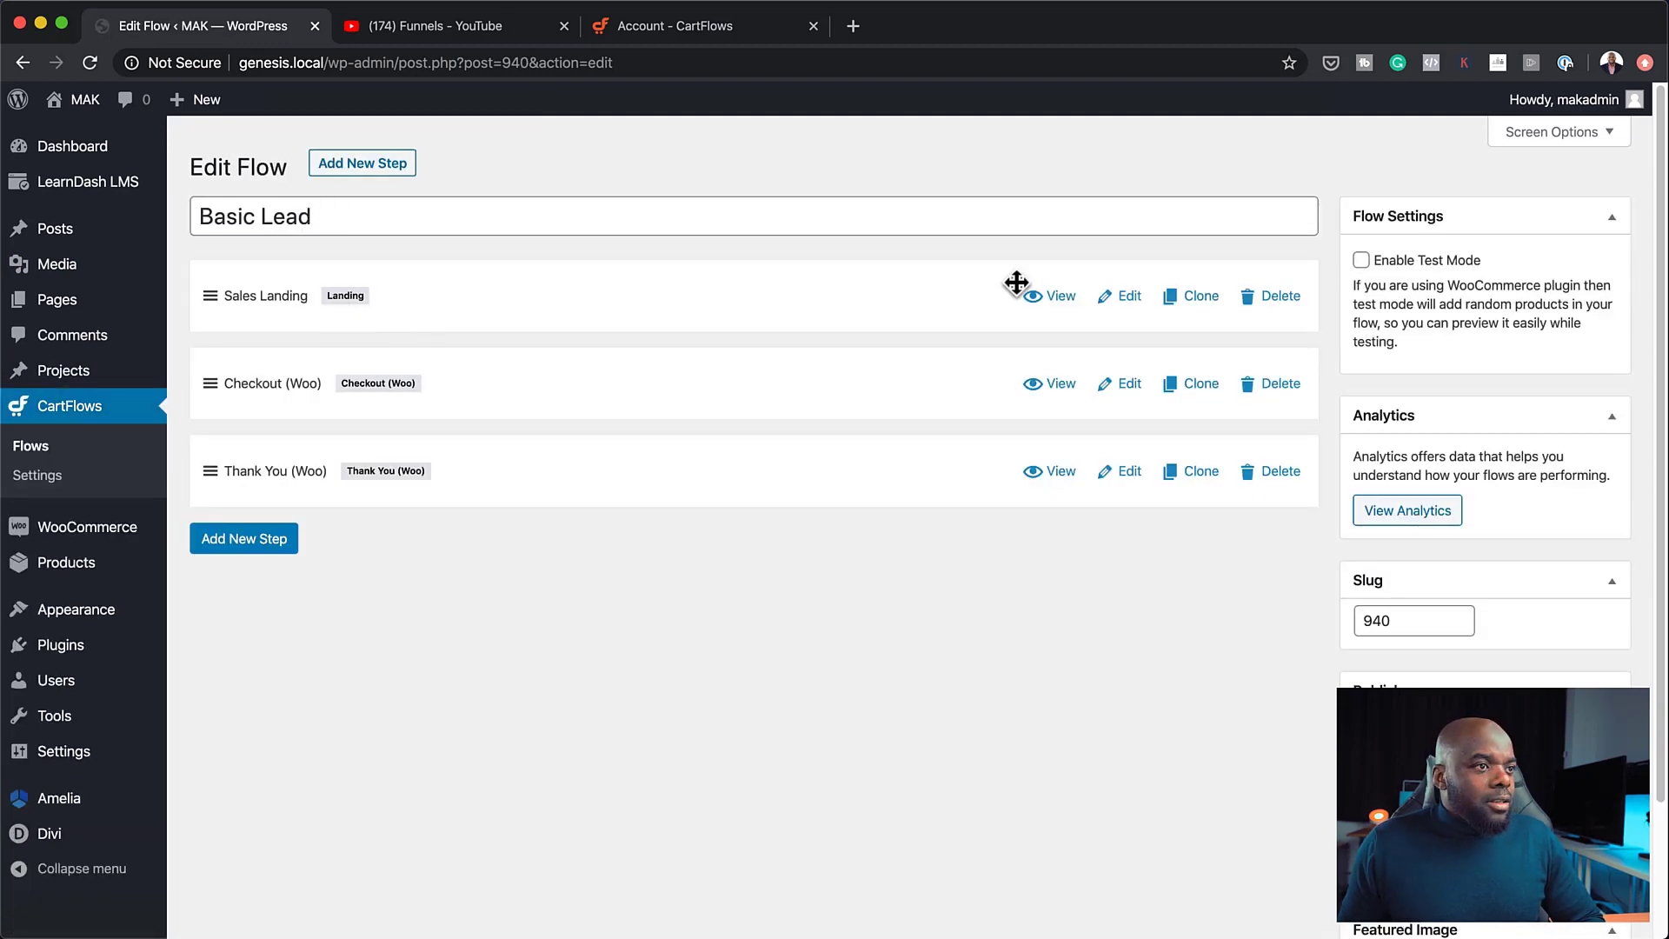
left_click(1133, 303)
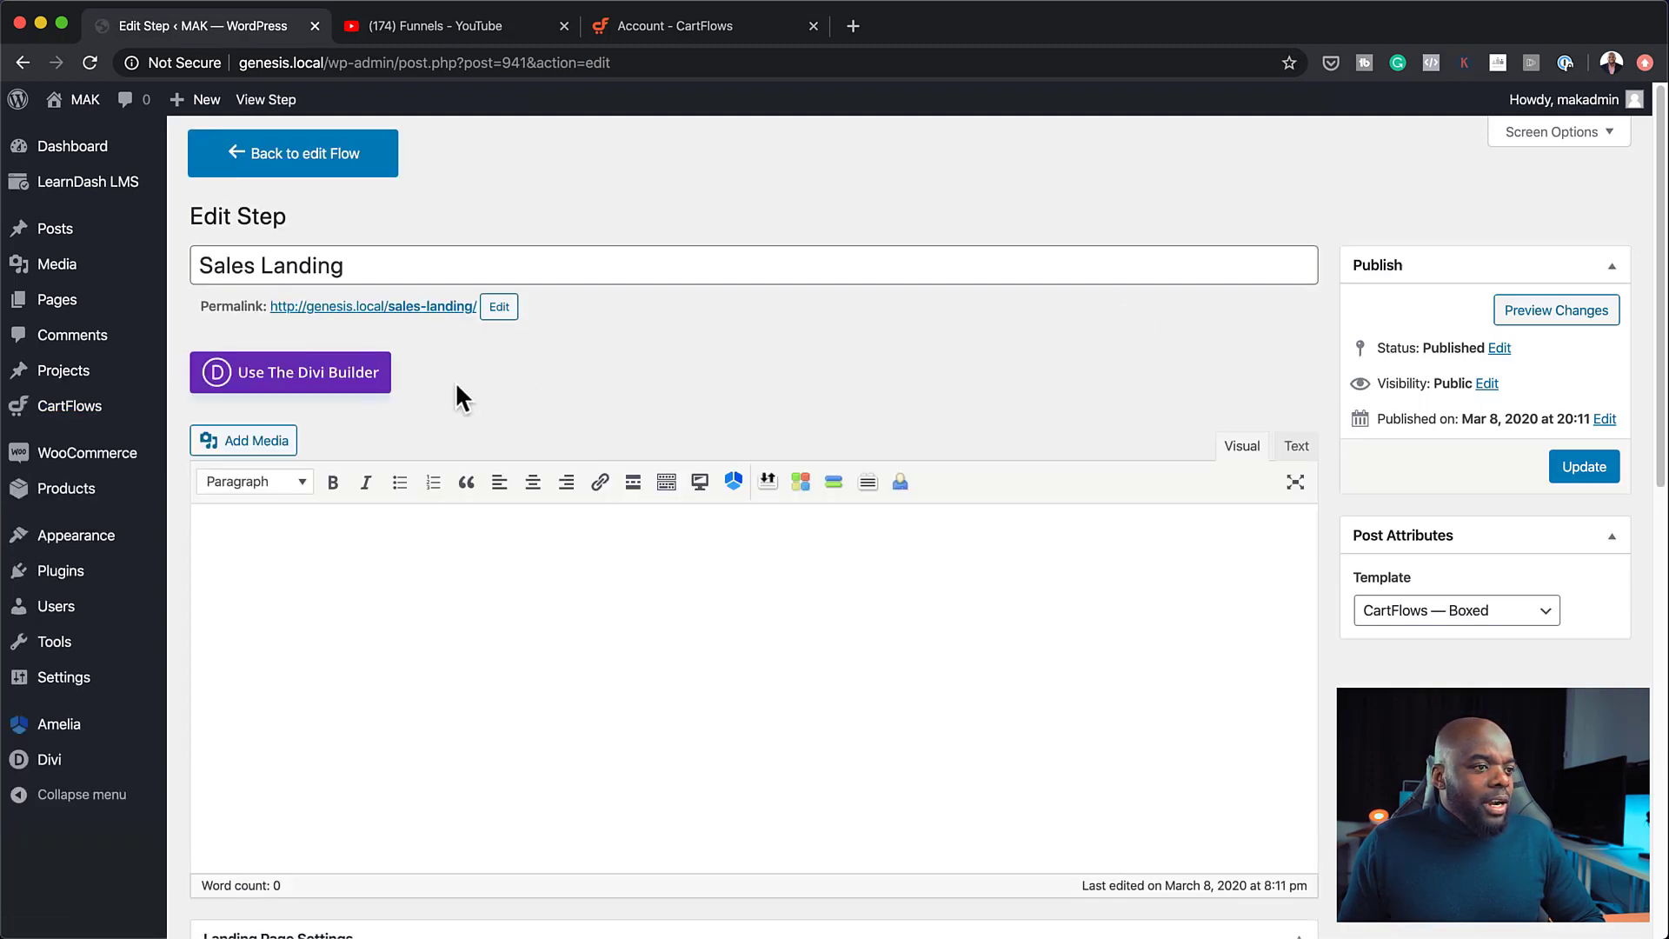
left_click(346, 382)
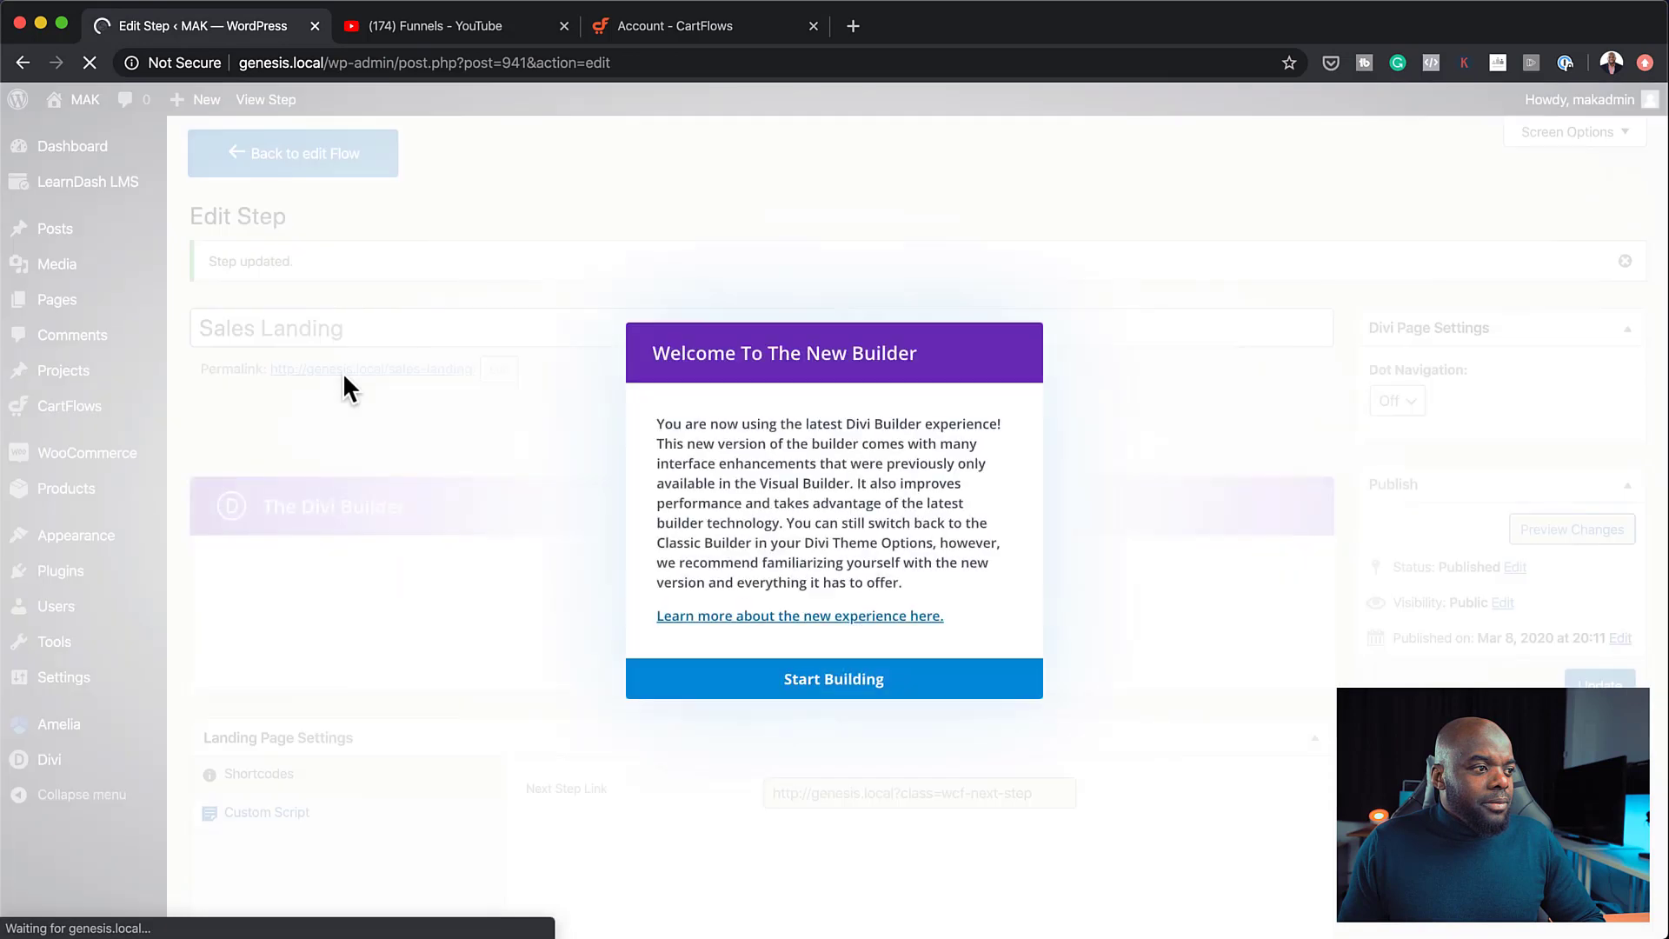
left_click(839, 684)
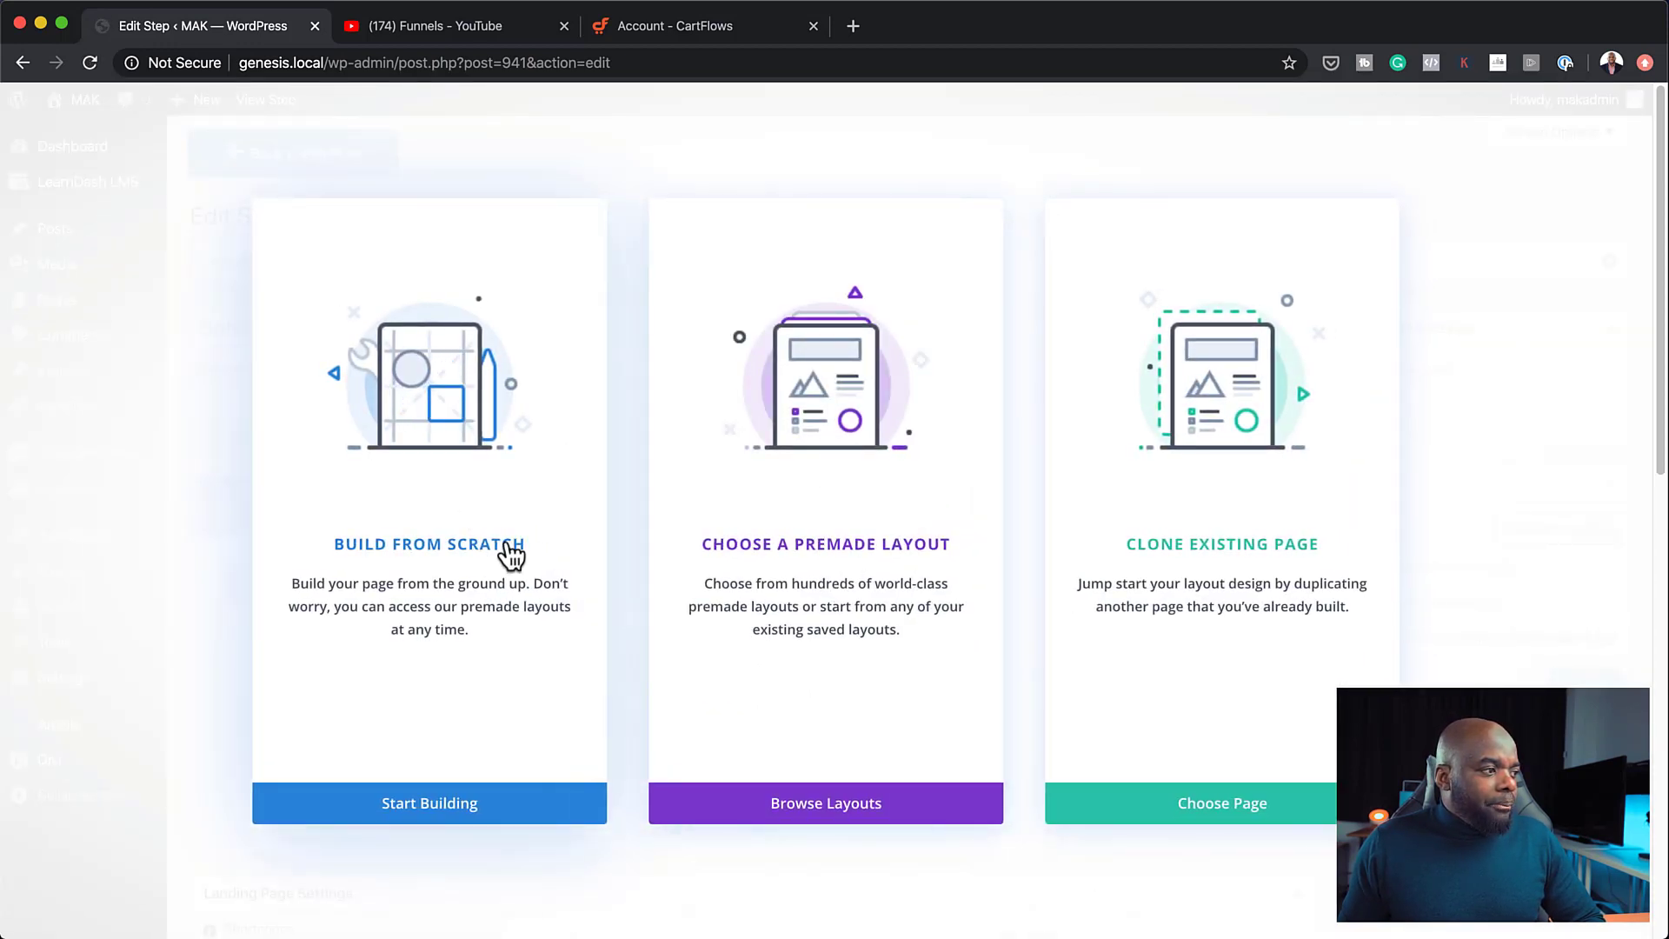
left_click(512, 549)
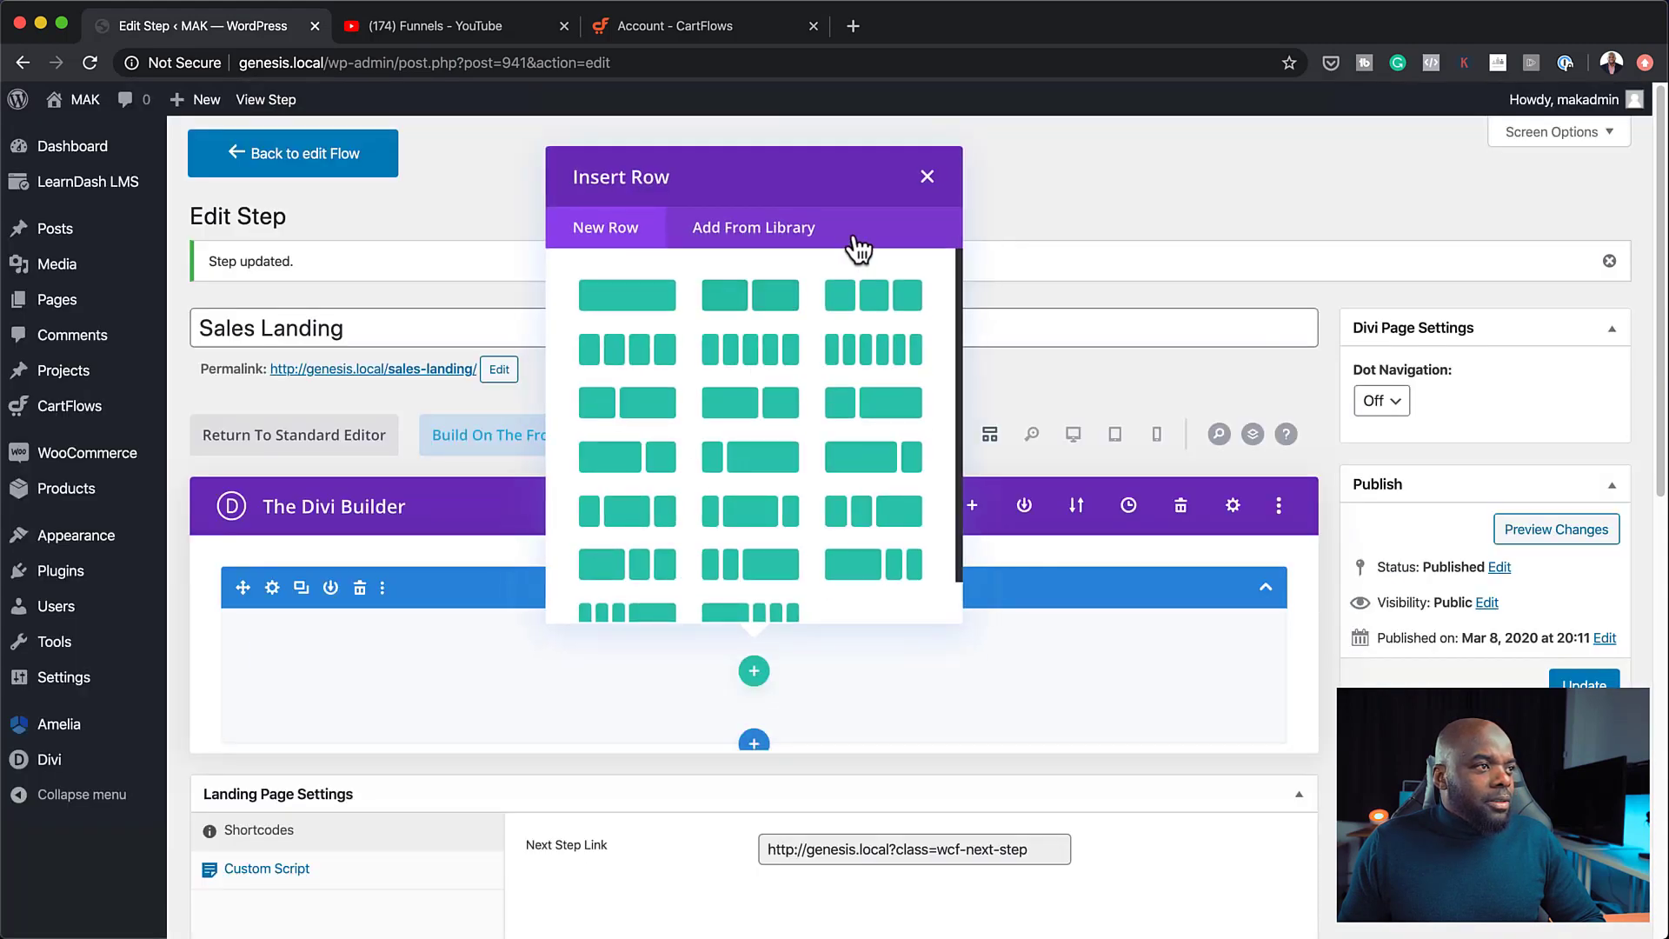
left_click(926, 176)
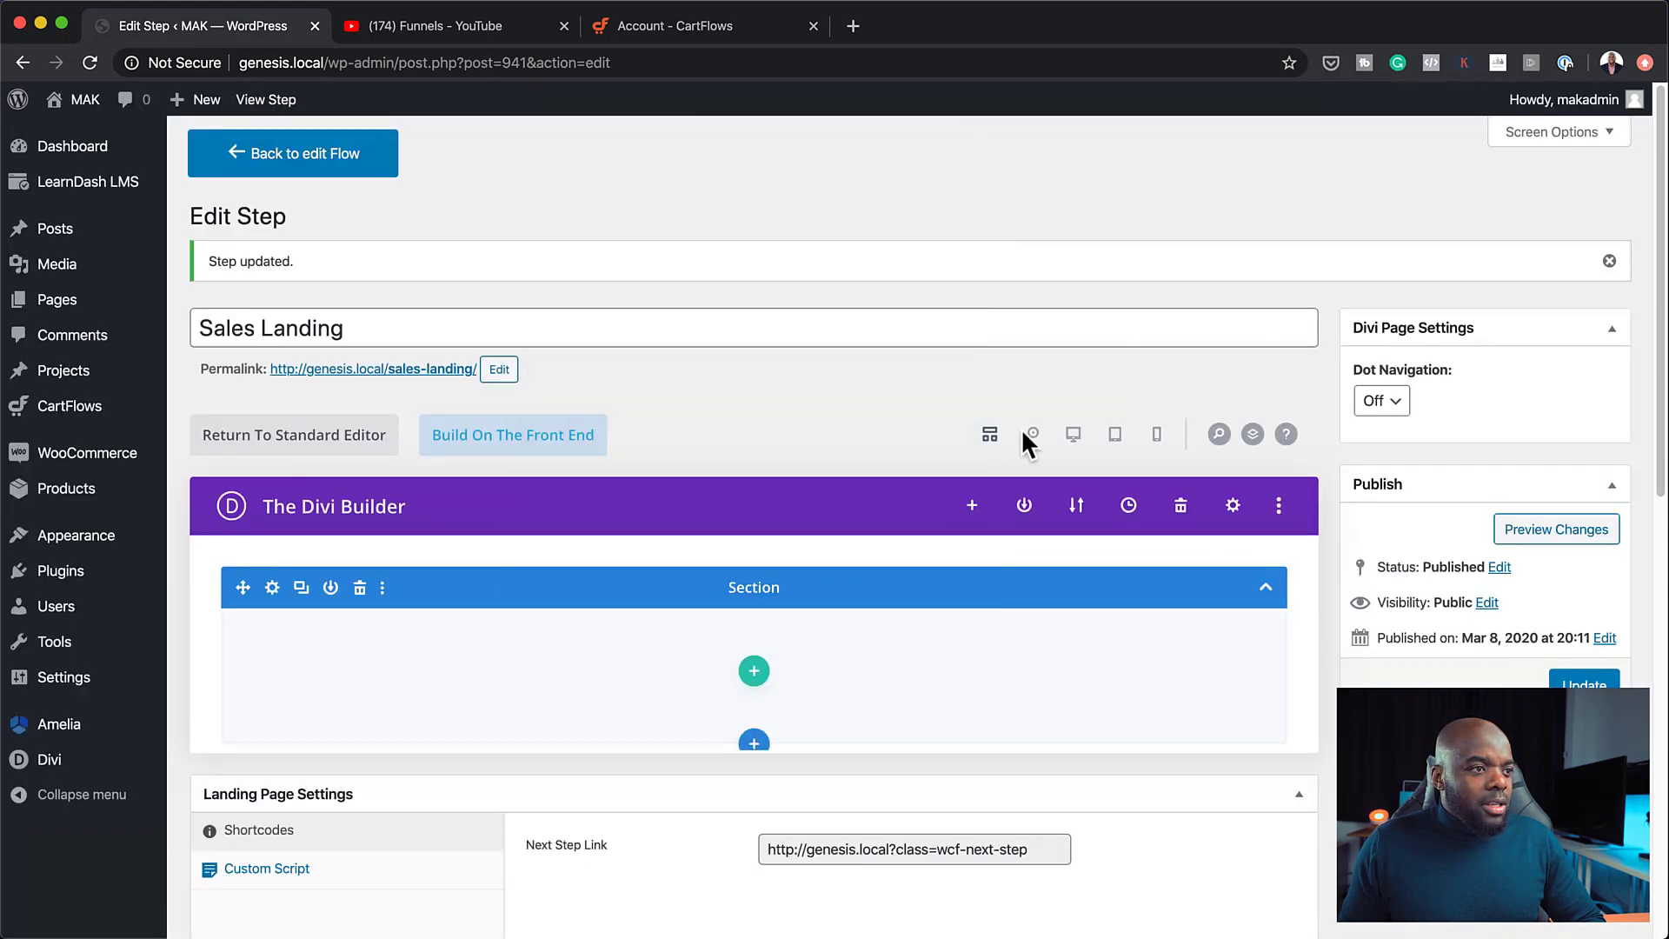
Build the Sales Landing page on the front end from scratch and insert a single-column row
left_click(551, 436)
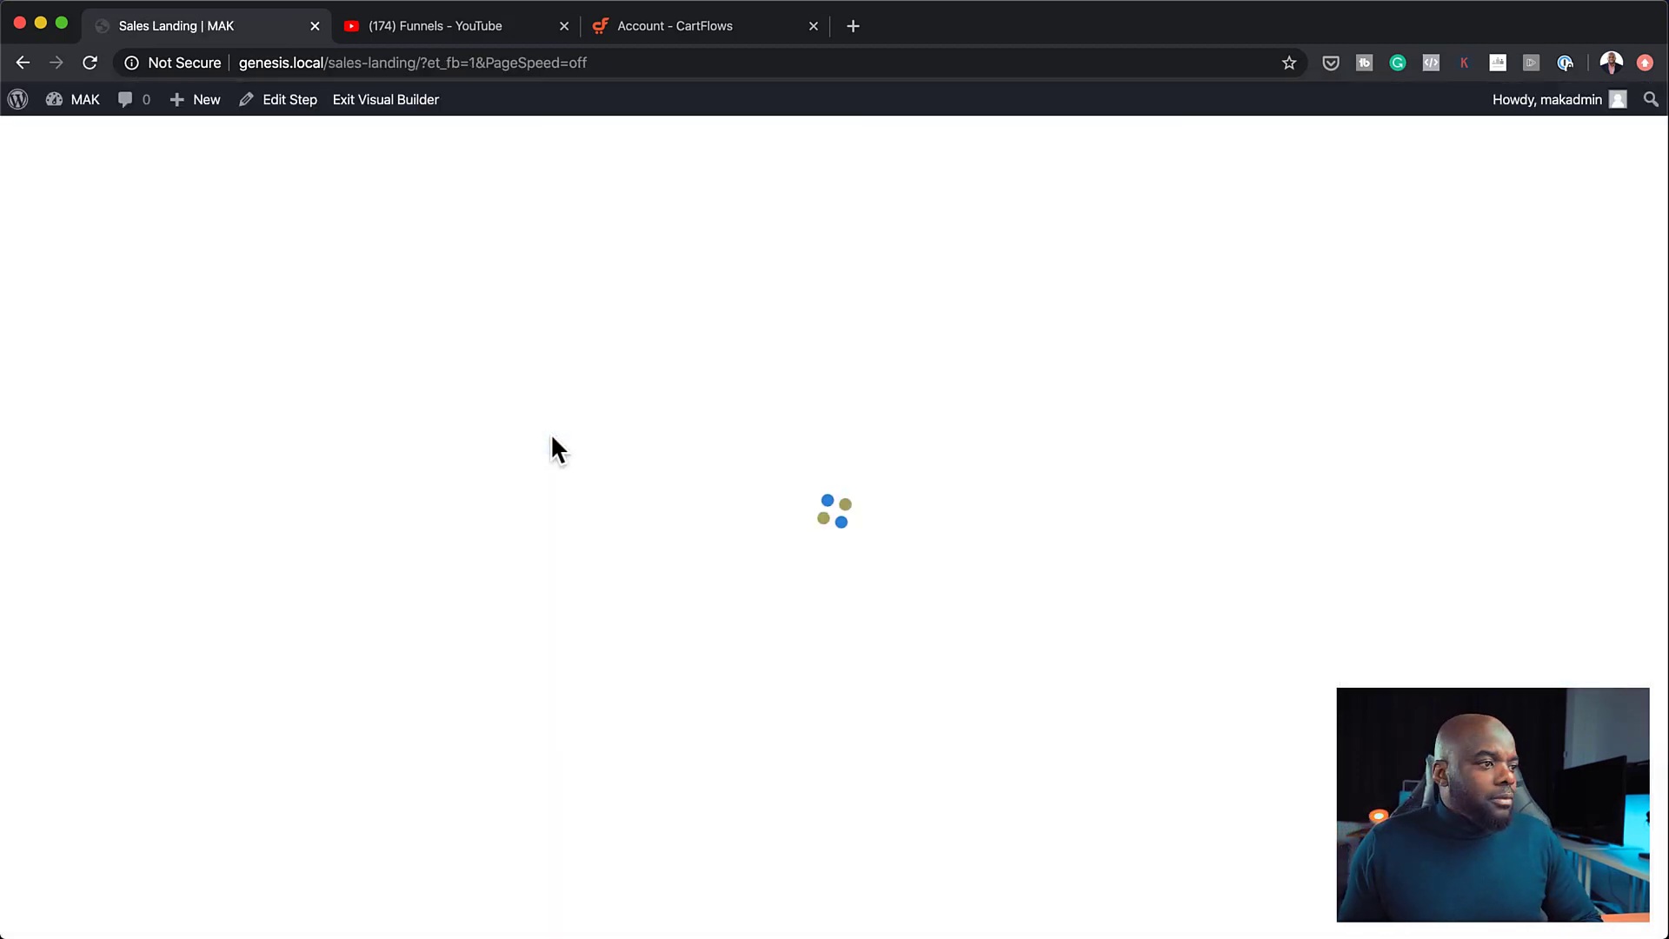
left_click(501, 557)
left_click(742, 613)
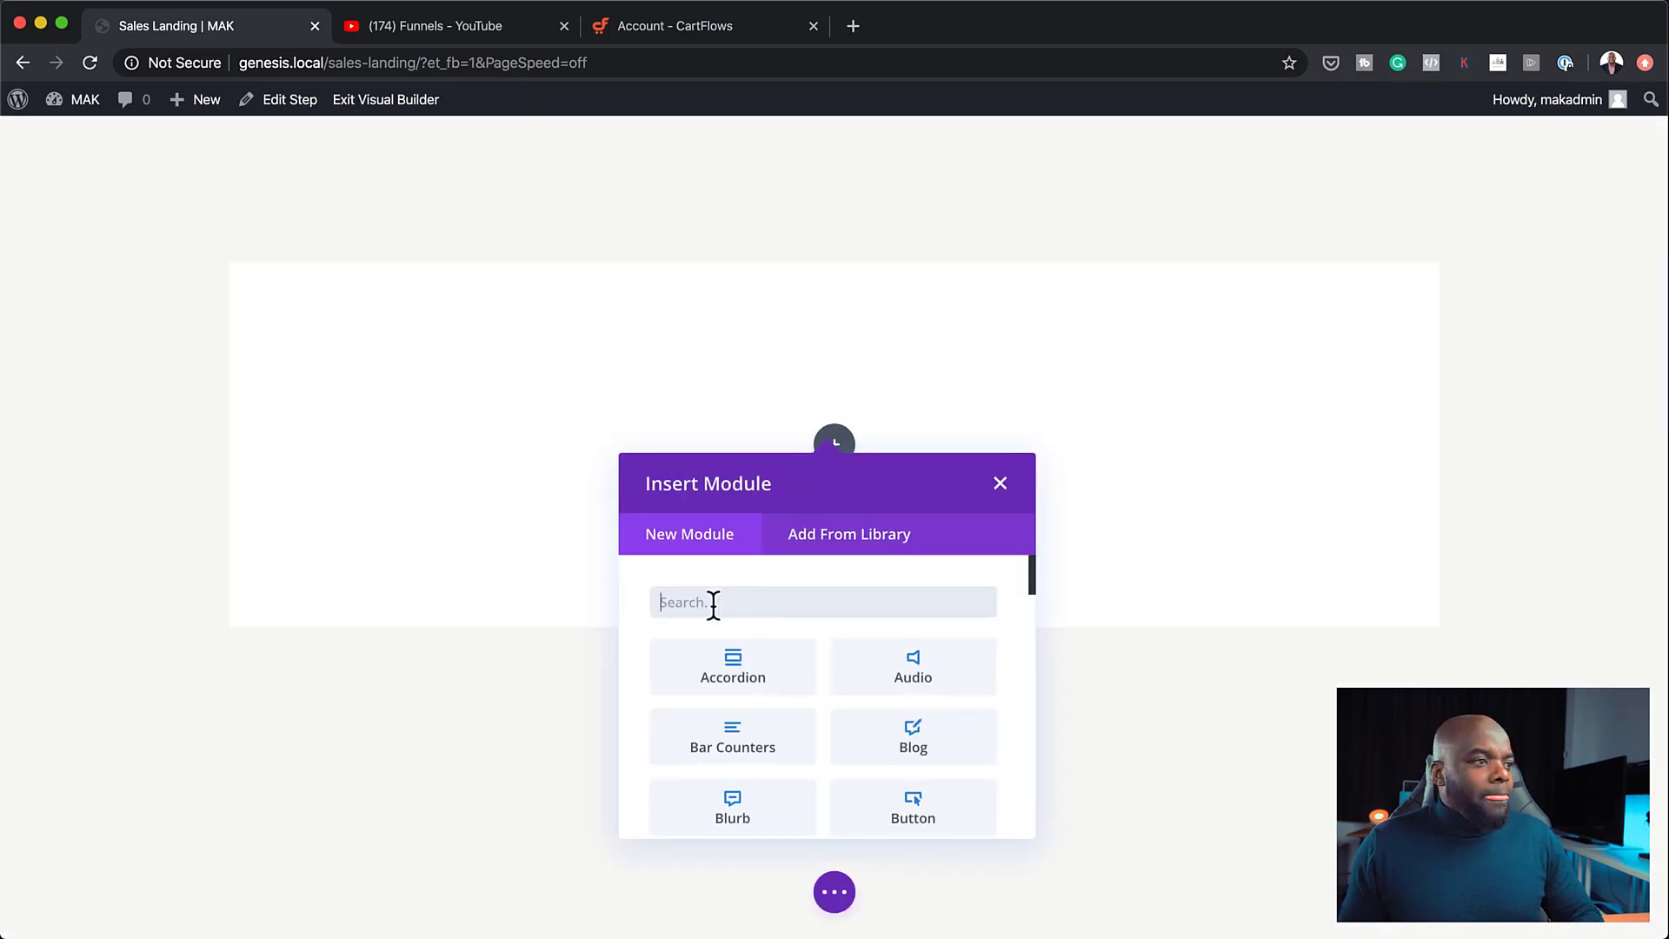
Insert a Text module into the single-column row of the Sales Landing page
left_click(1002, 484)
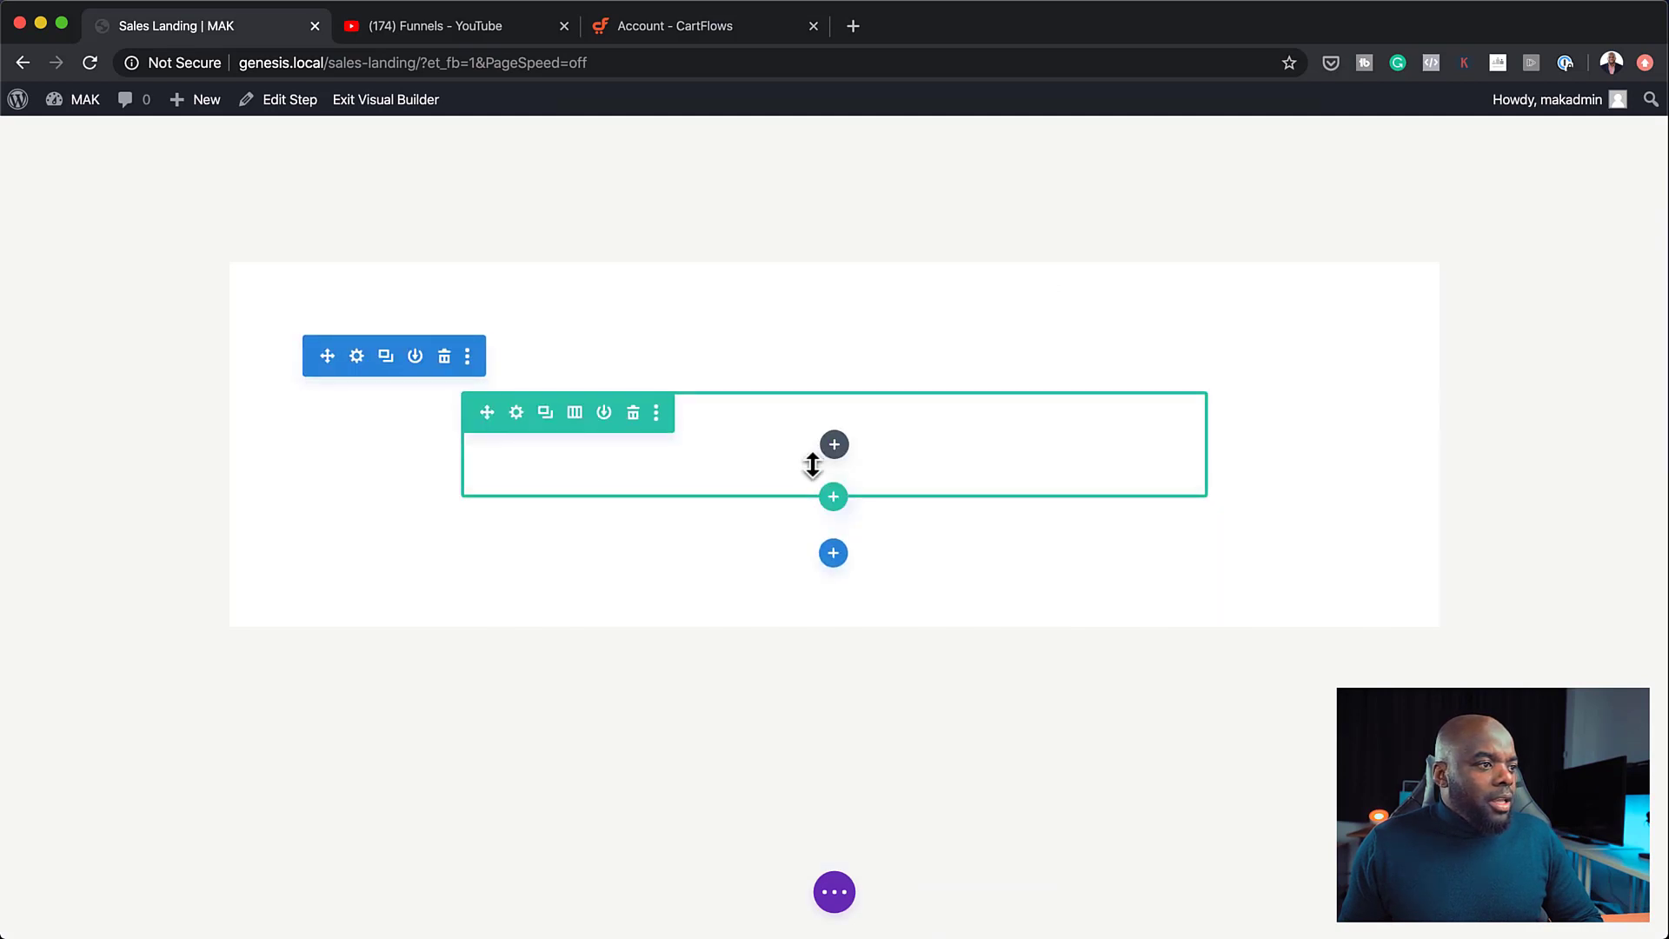
left_click(837, 446)
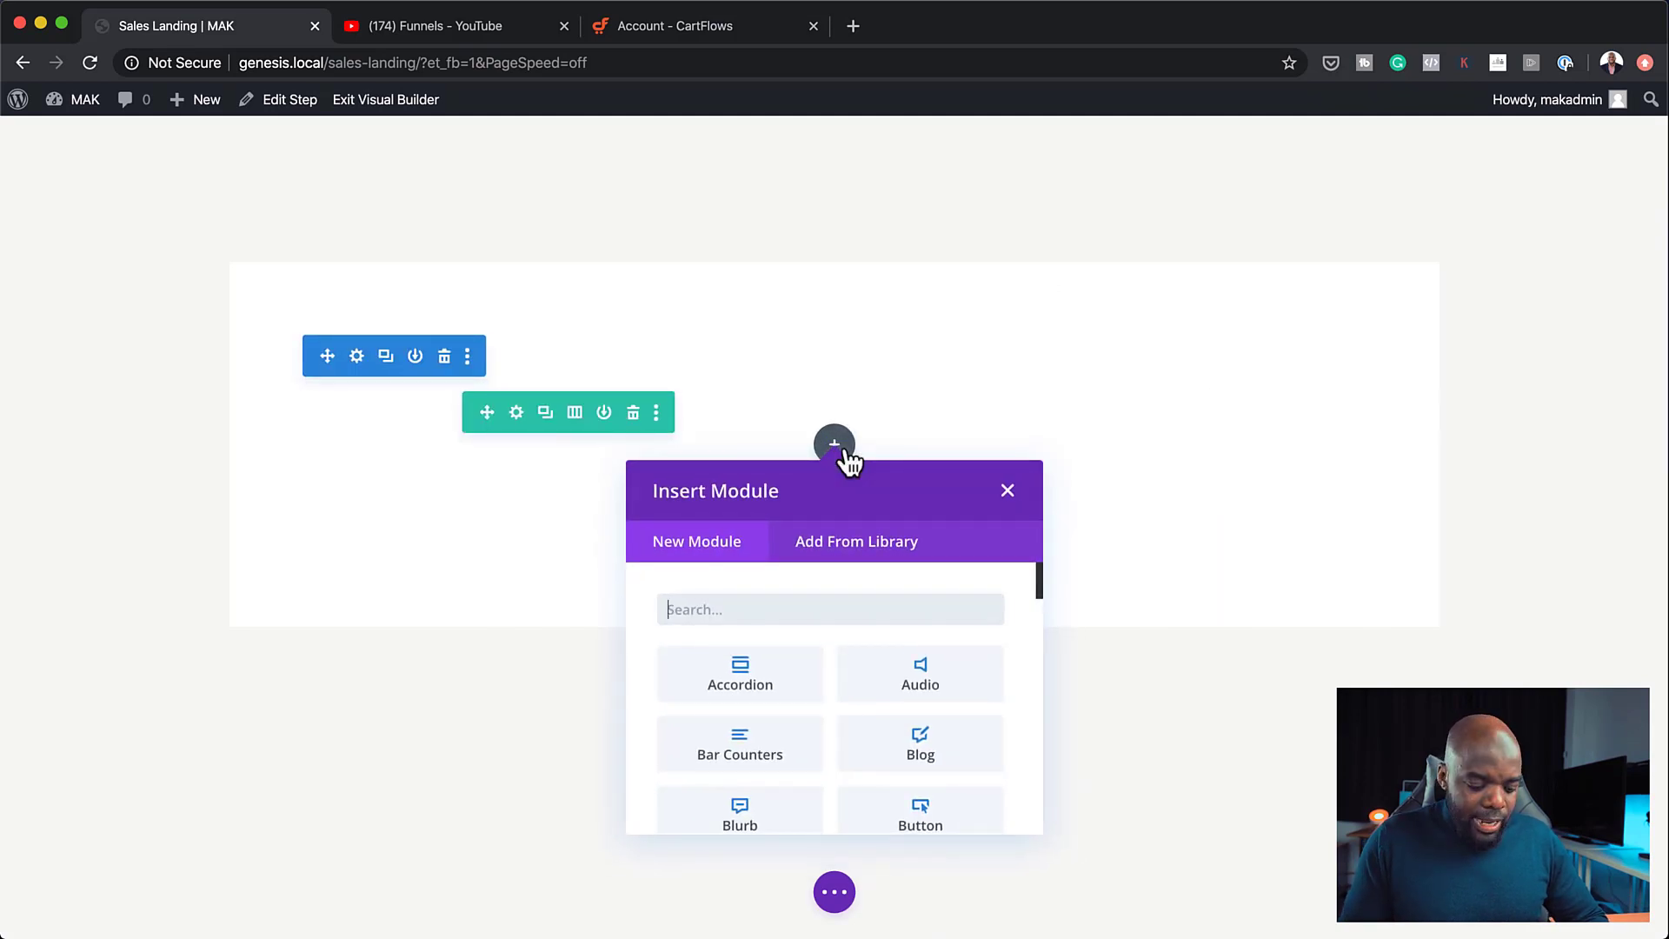
type("Tex")
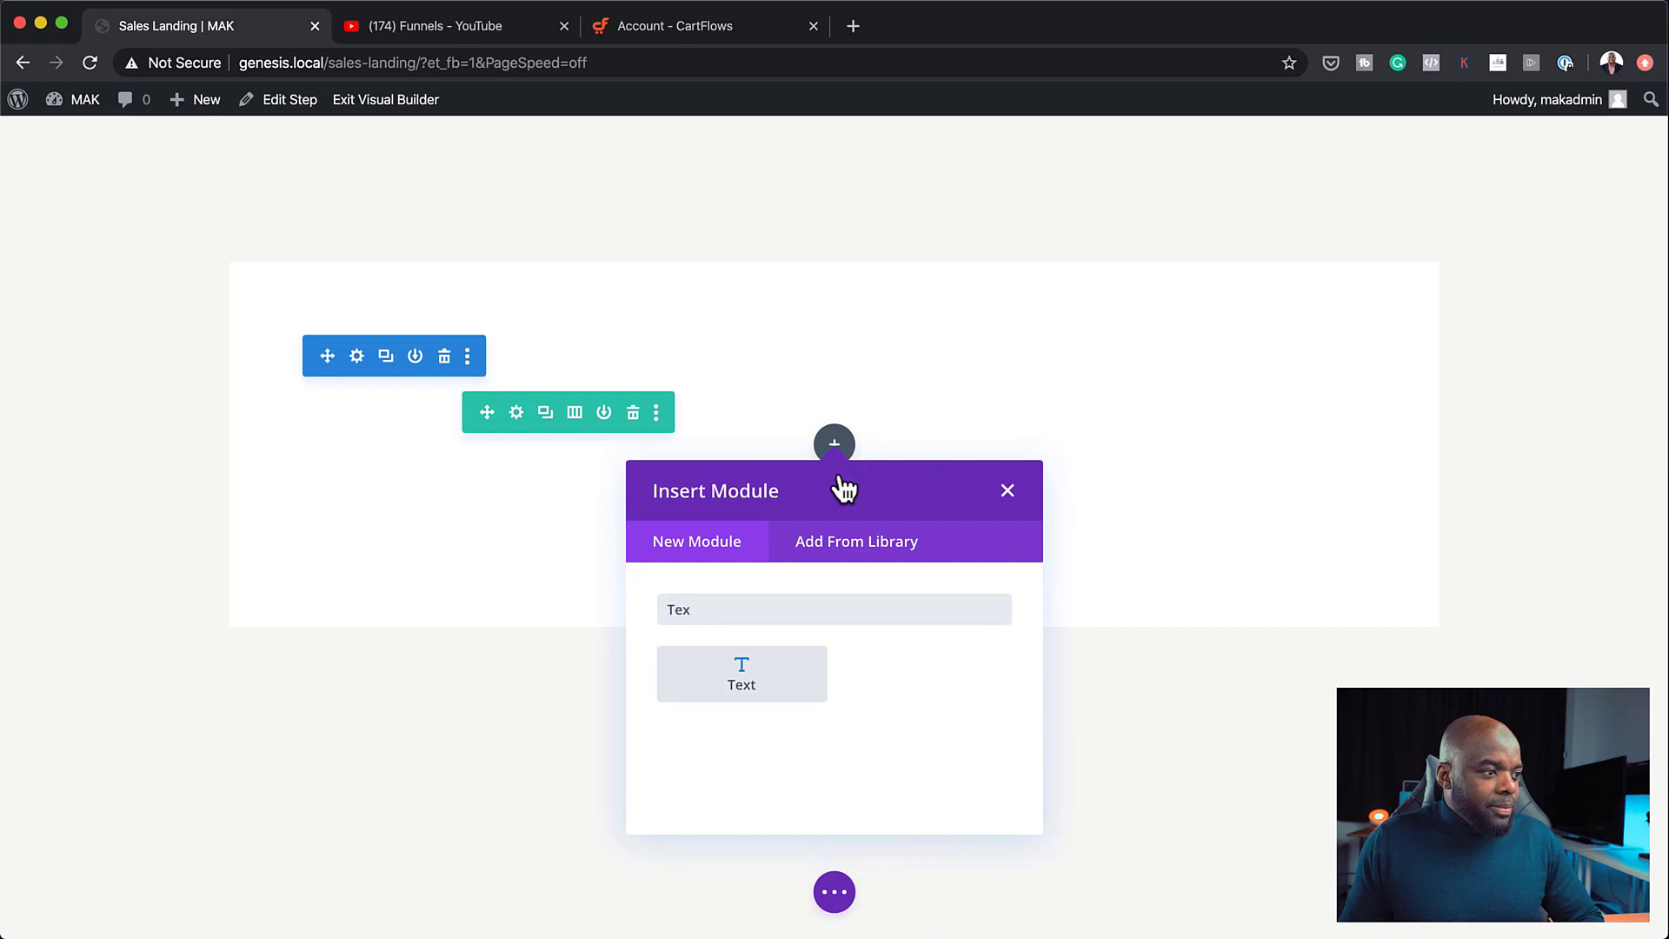
left_click(791, 668)
Open lorem2.com in a new browser tab and copy the first short placeholder paragraph
left_click(853, 26)
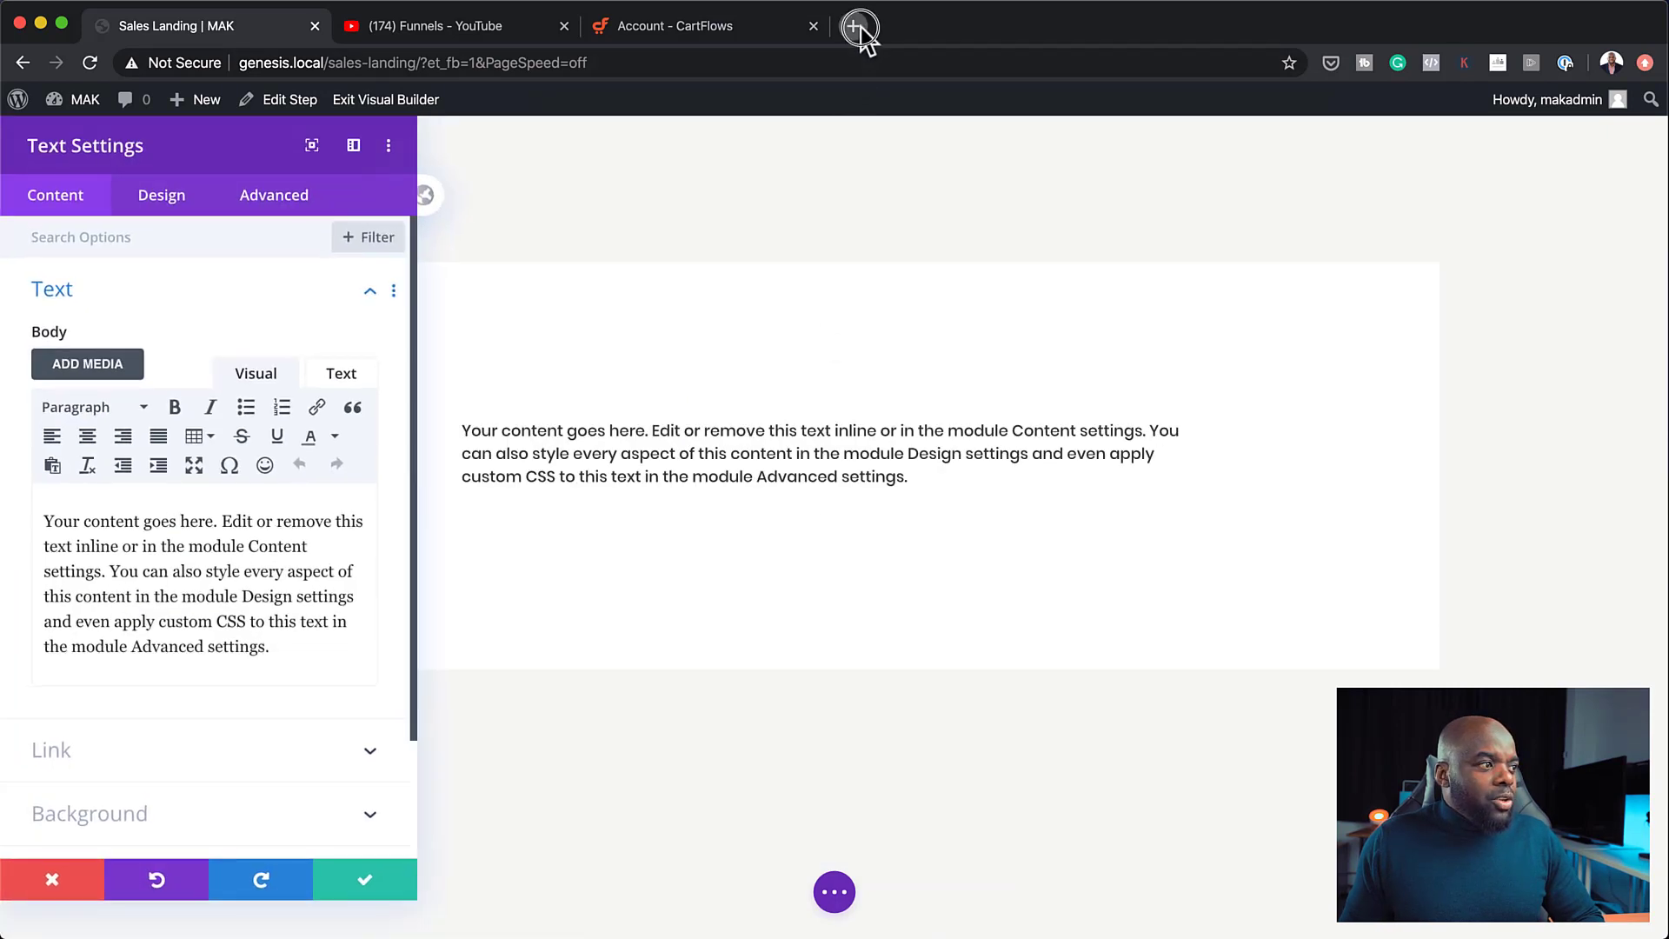
left_click(918, 62)
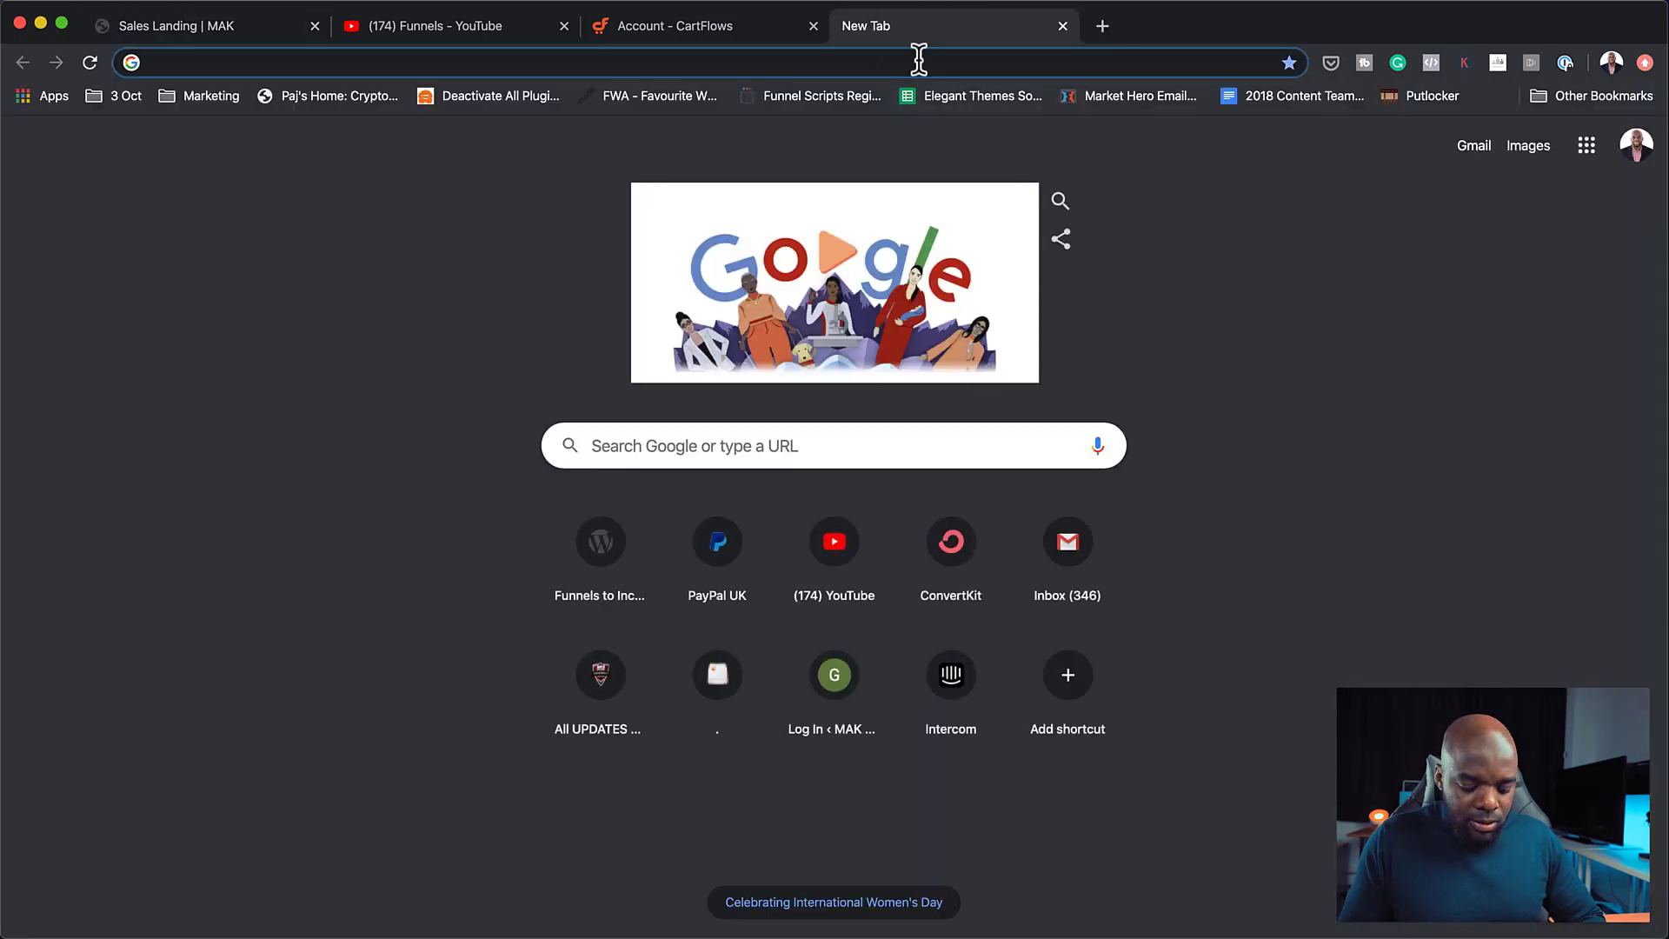
type("lore")
key("Return")
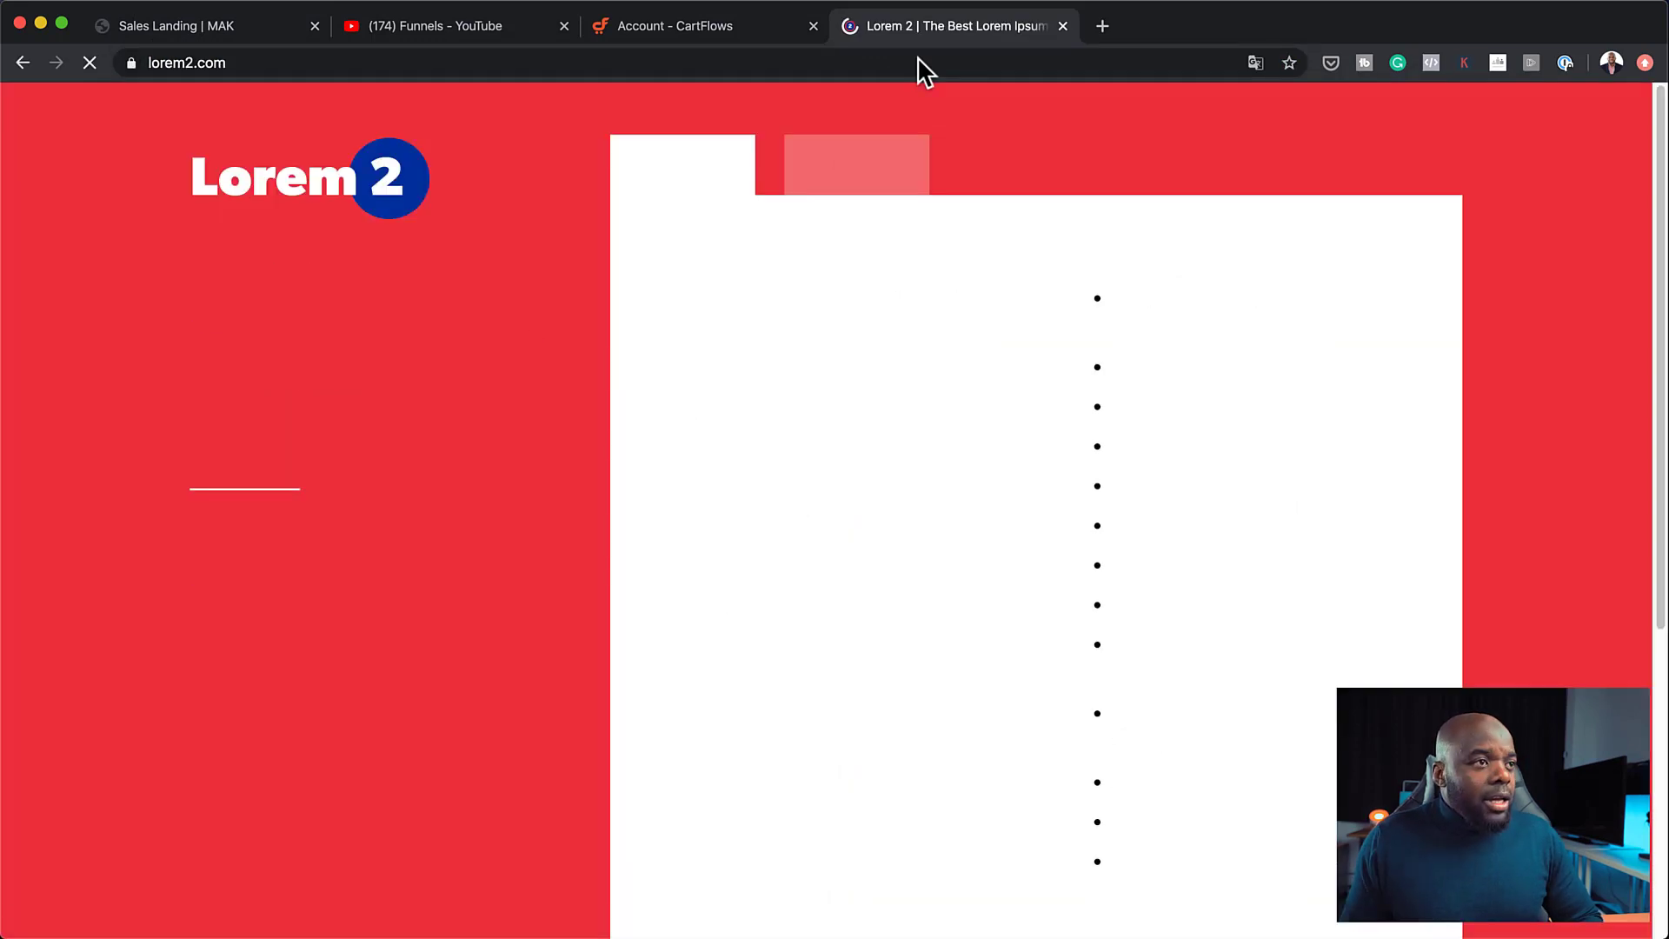
left_click_drag(652, 300, 874, 408)
key("super+c")
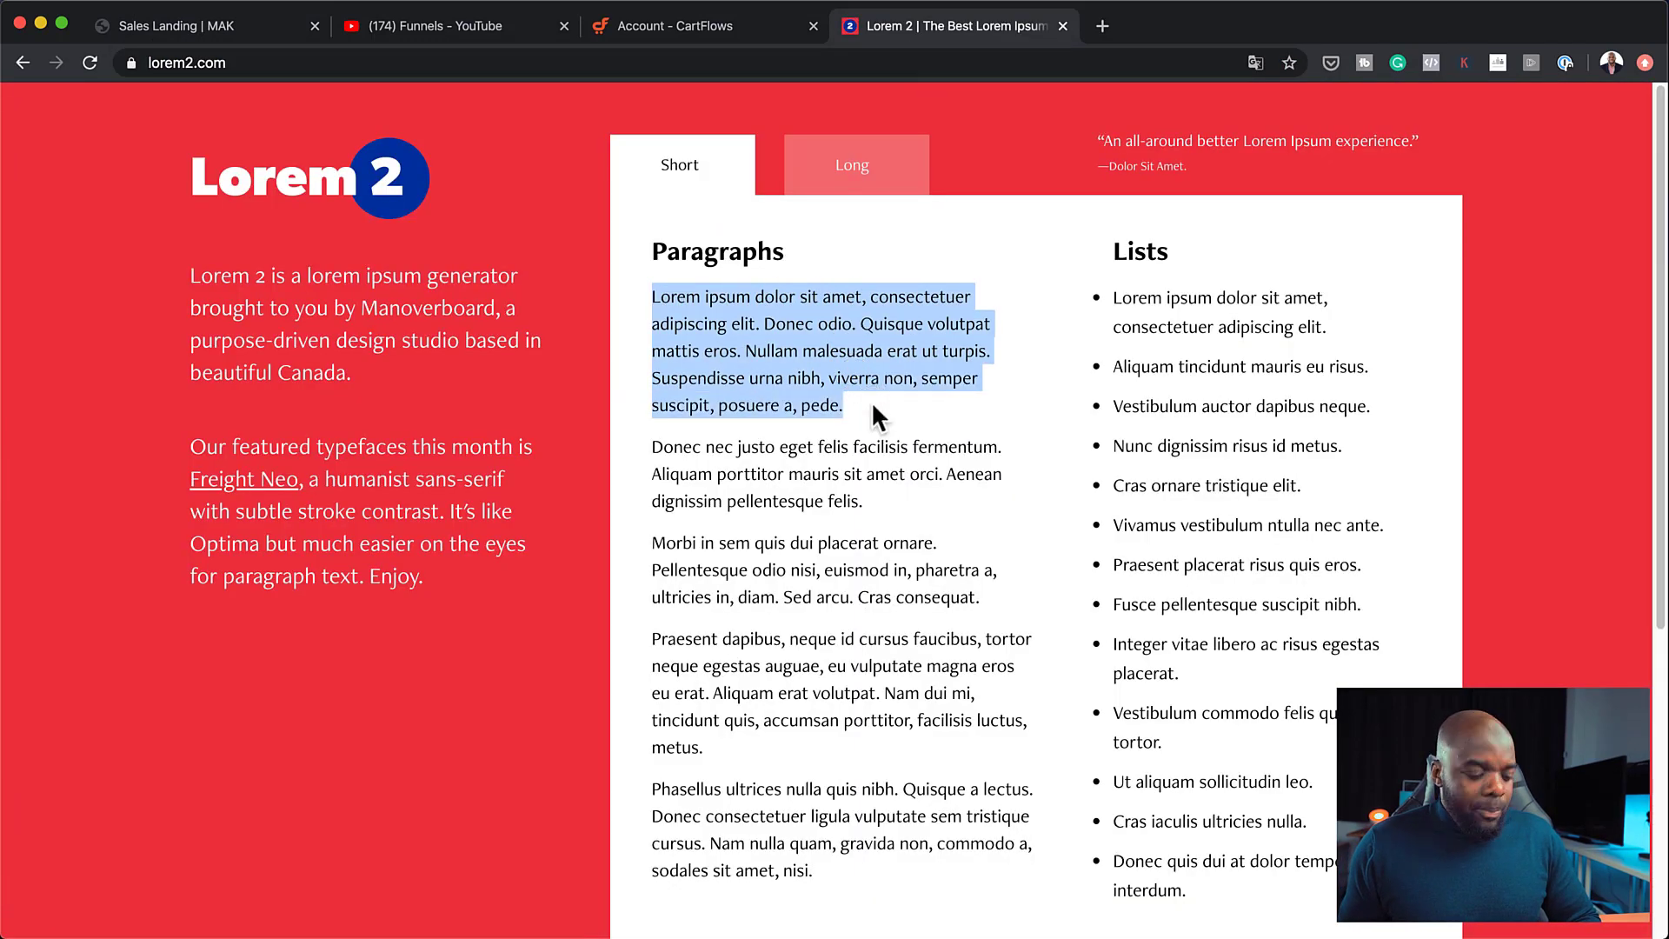
Replace the Text module's default body on the Sales Landing page with the copied lorem ipsum paragraph and save the module
left_click(252, 27)
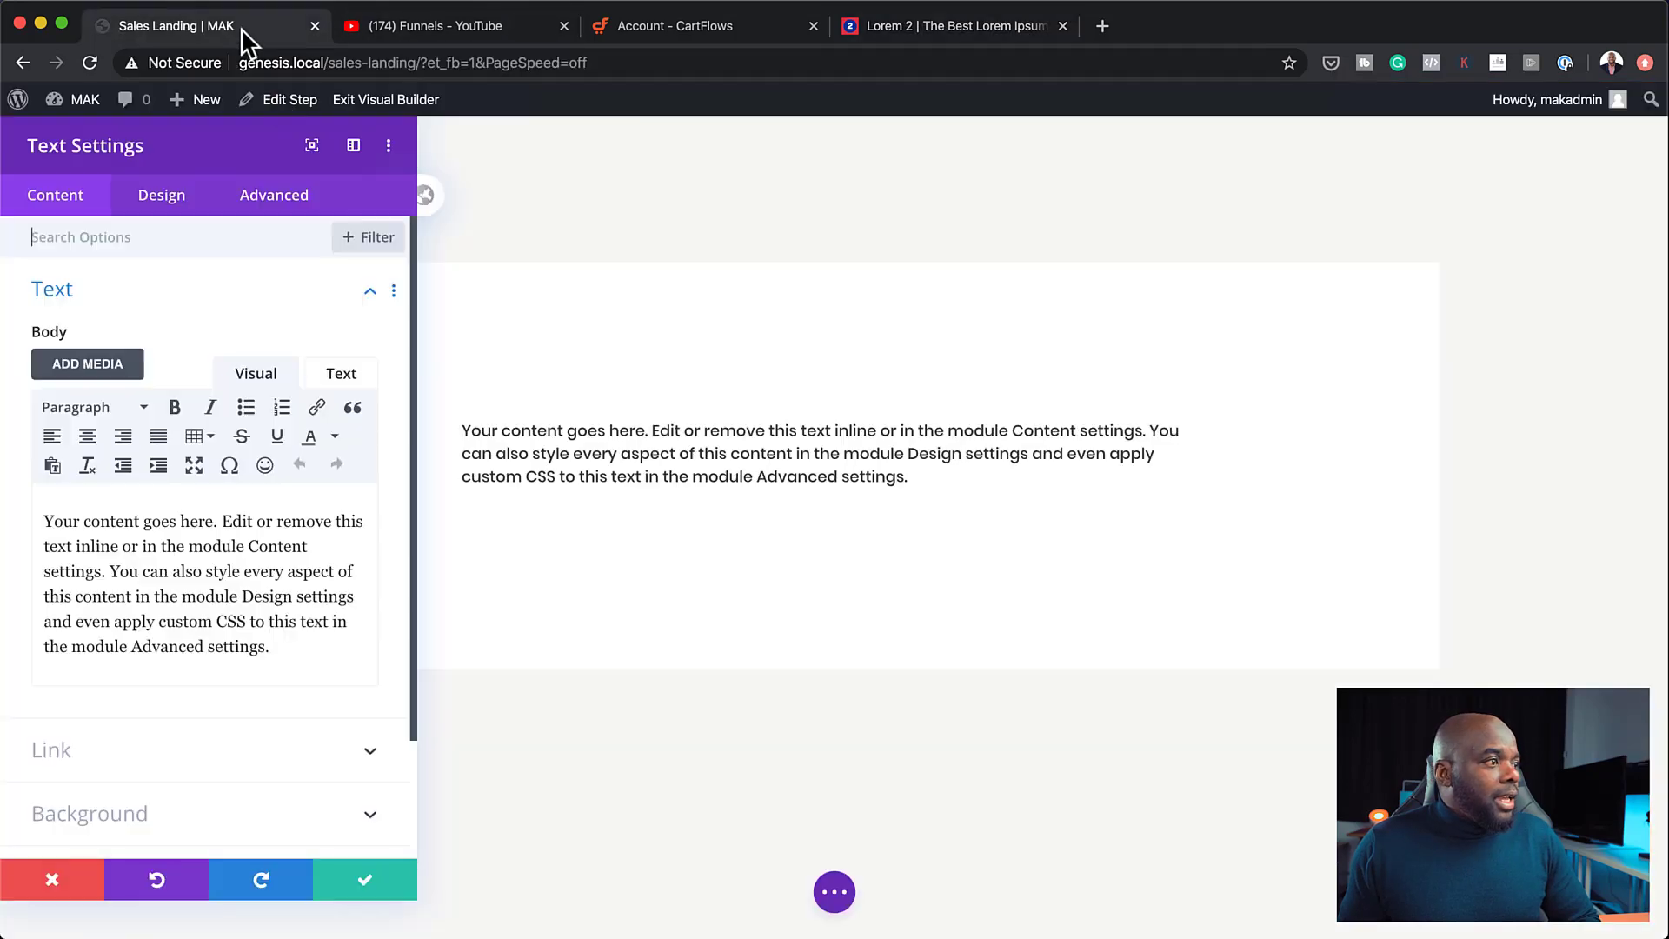
left_click_drag(275, 658, 38, 514)
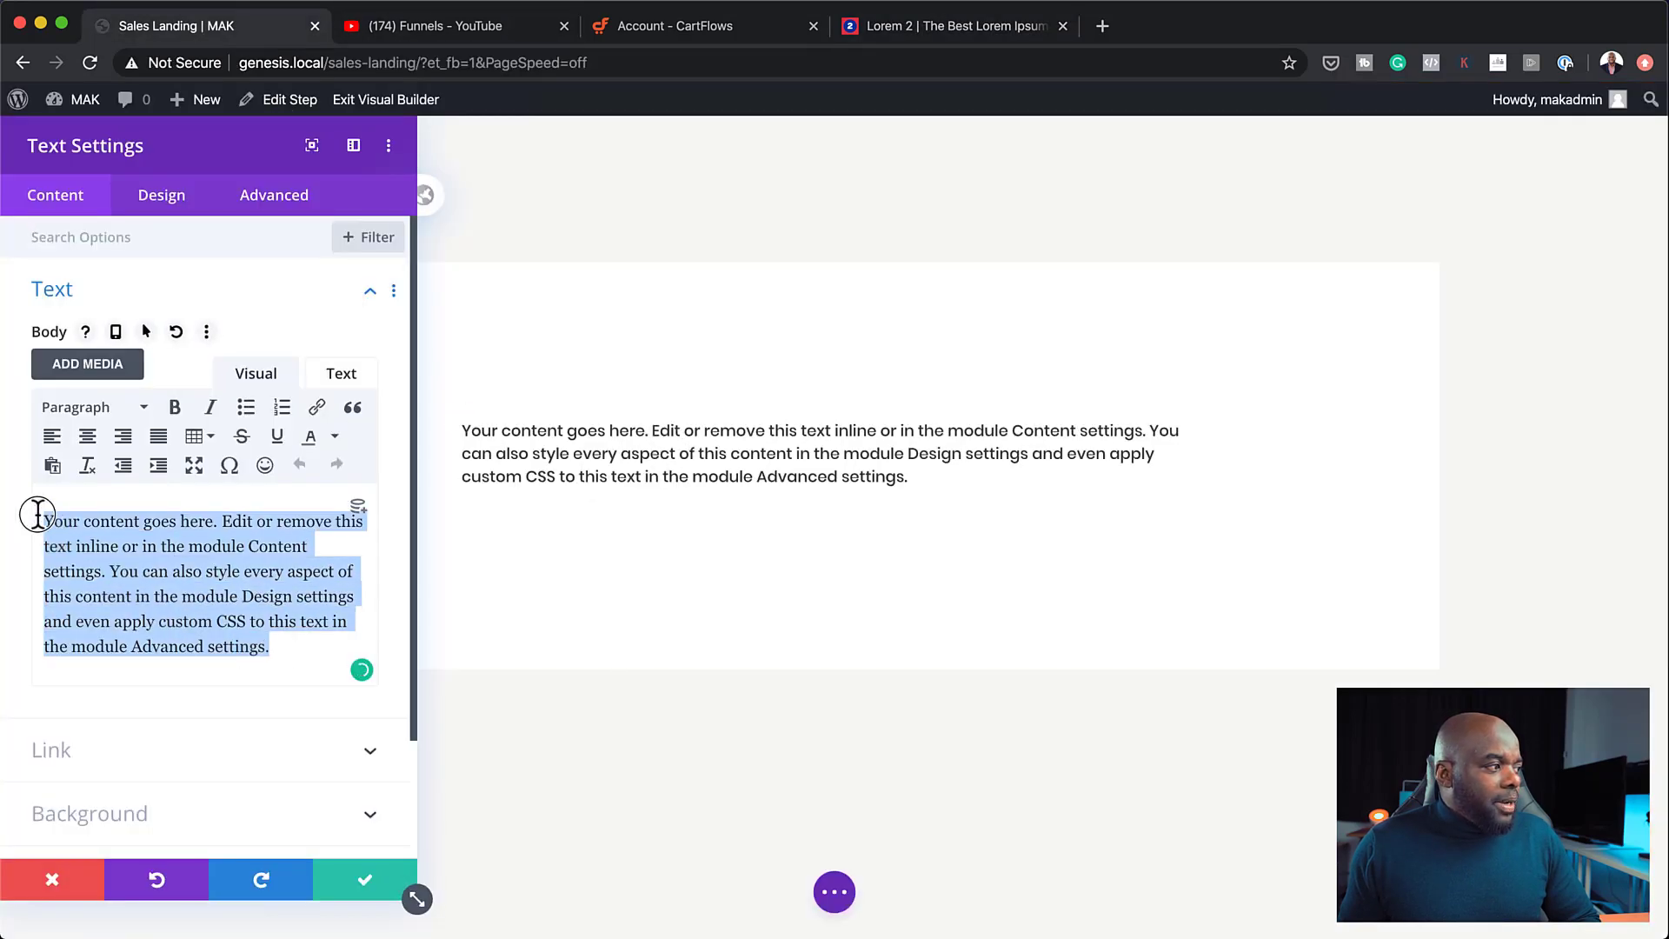
key("super+v")
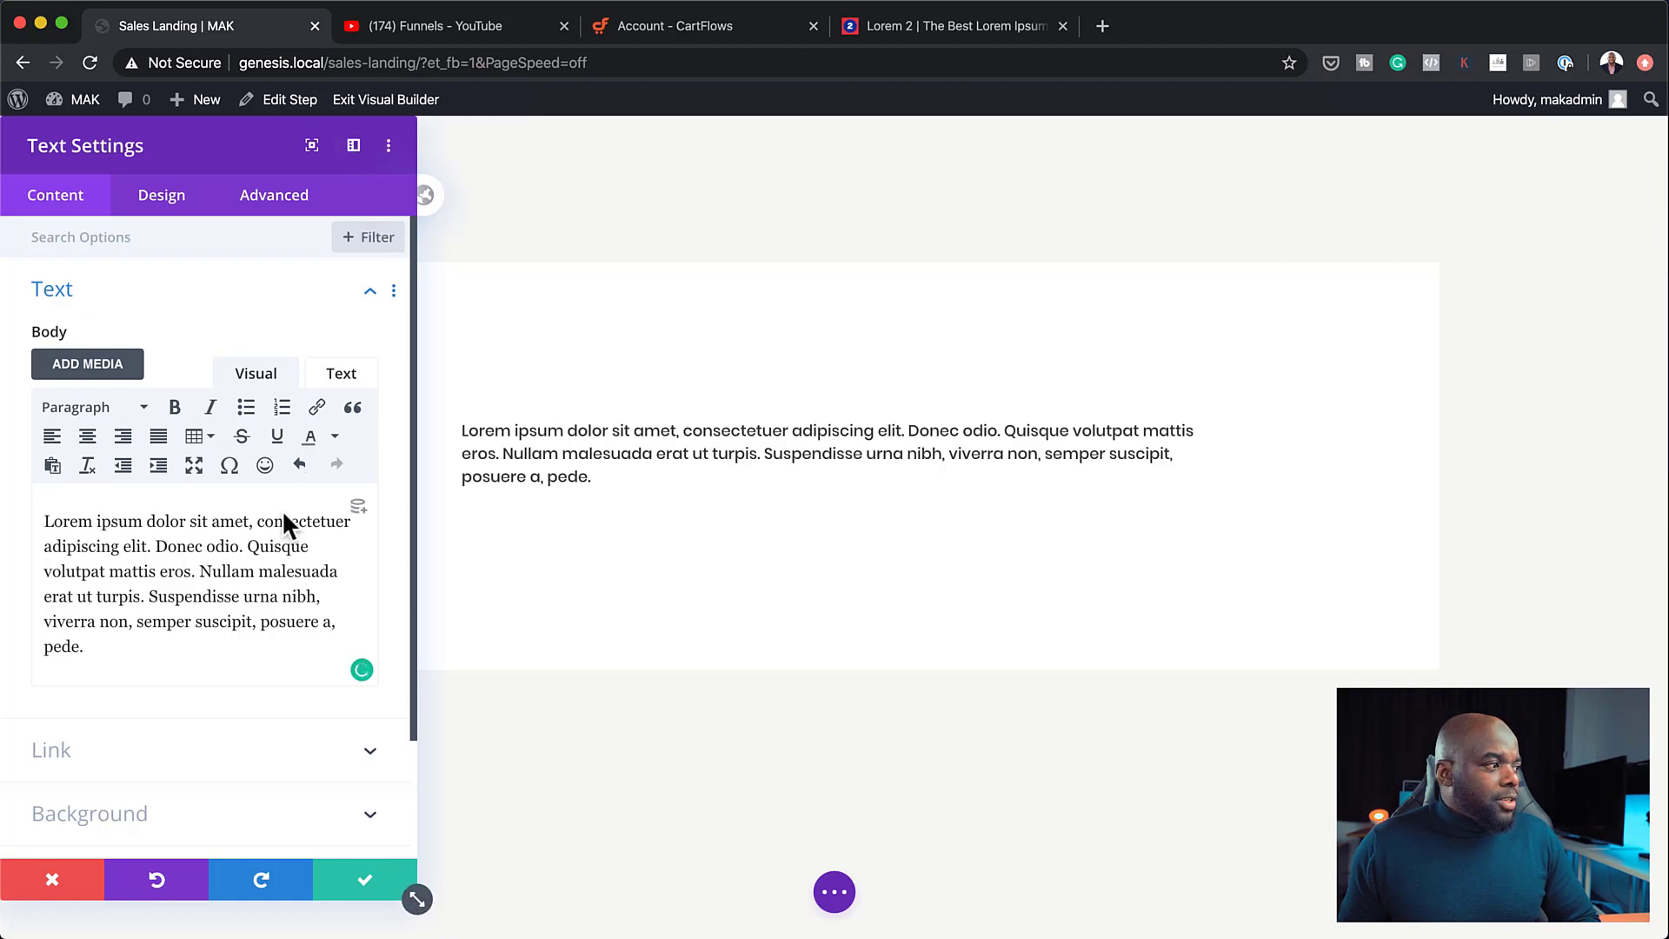
left_click(365, 880)
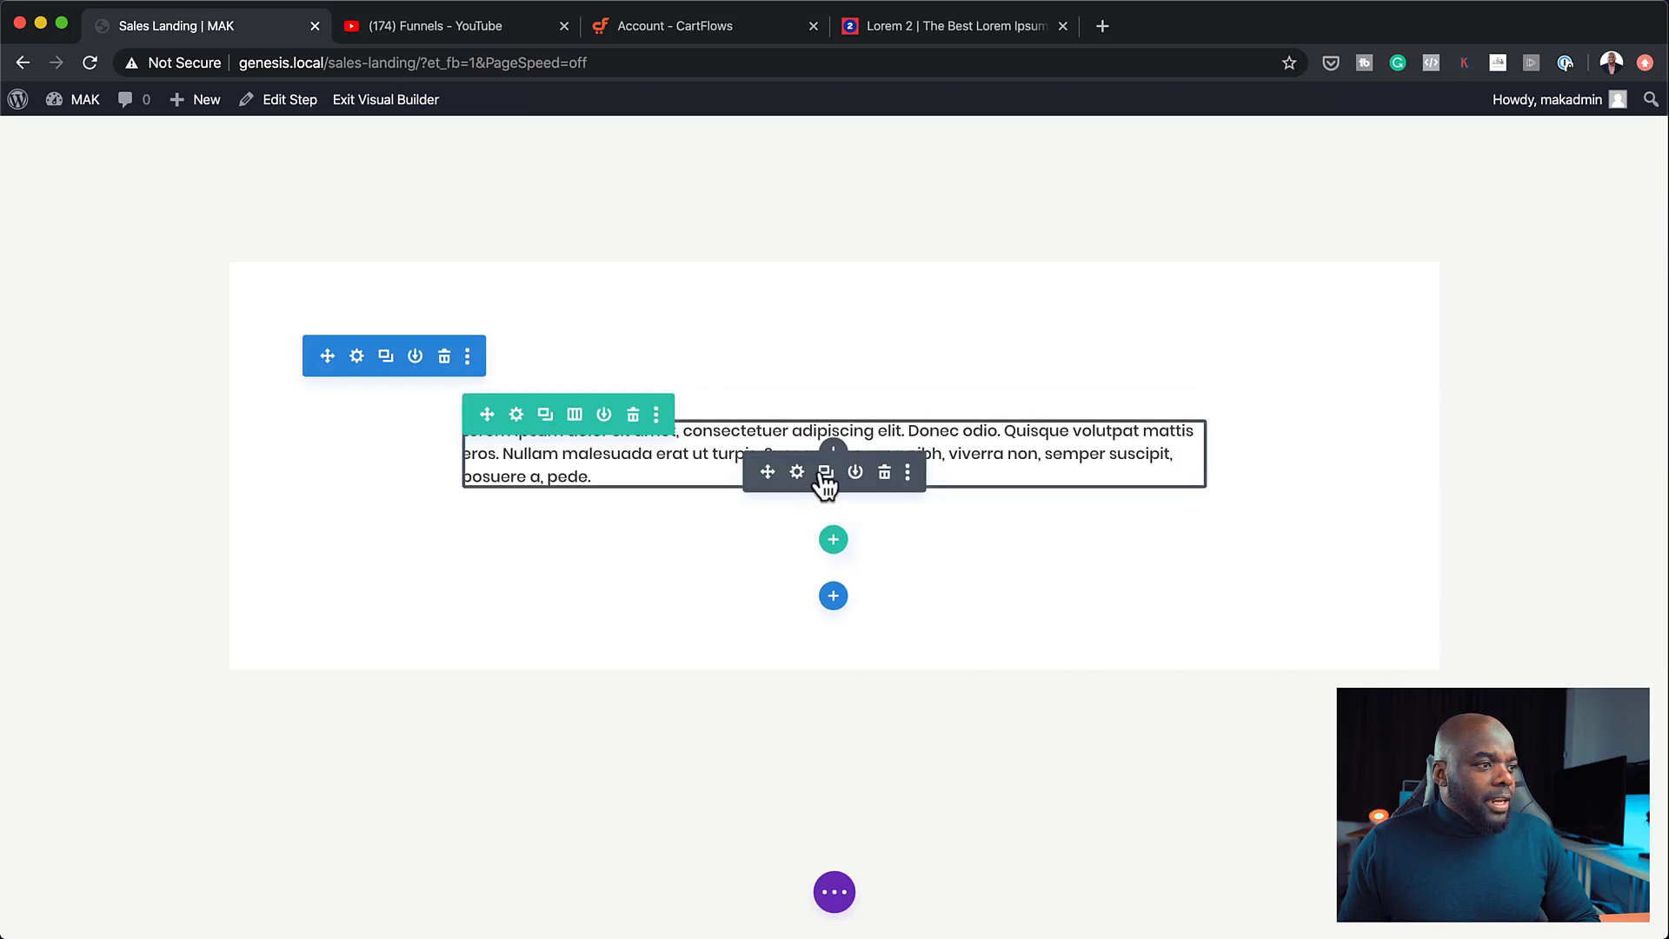
Duplicate the Text module and shorten the upper copy's body to "Lorem ipsum dolor sit amet."
left_click(826, 472)
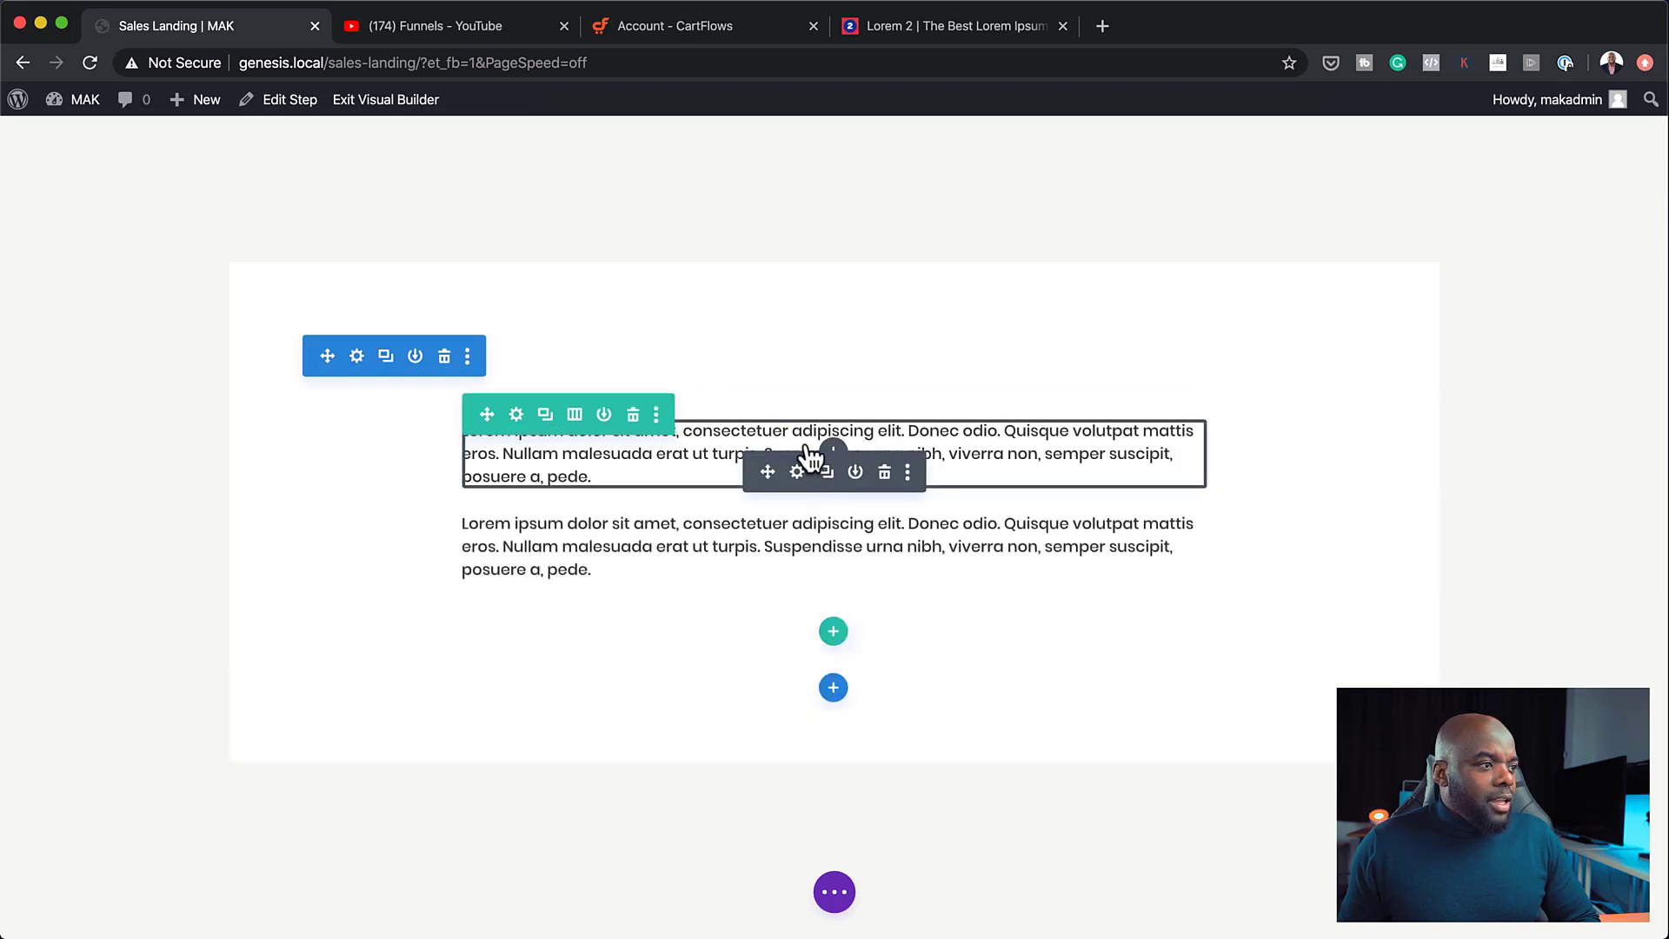
left_click(798, 474)
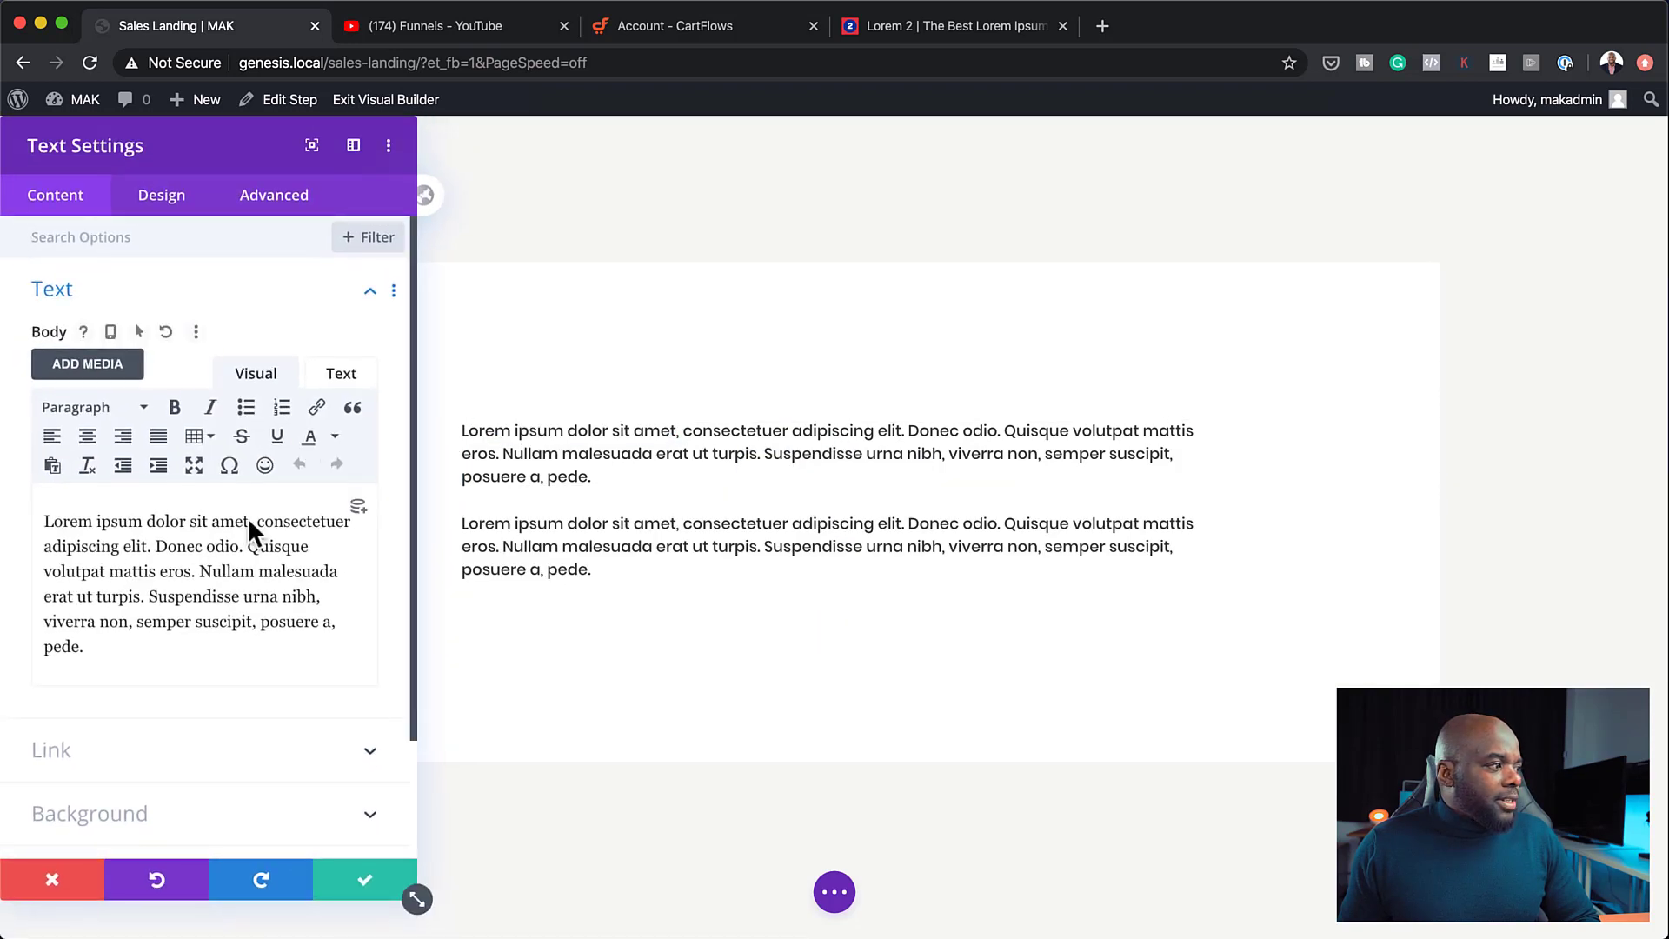
left_click_drag(248, 522, 354, 645)
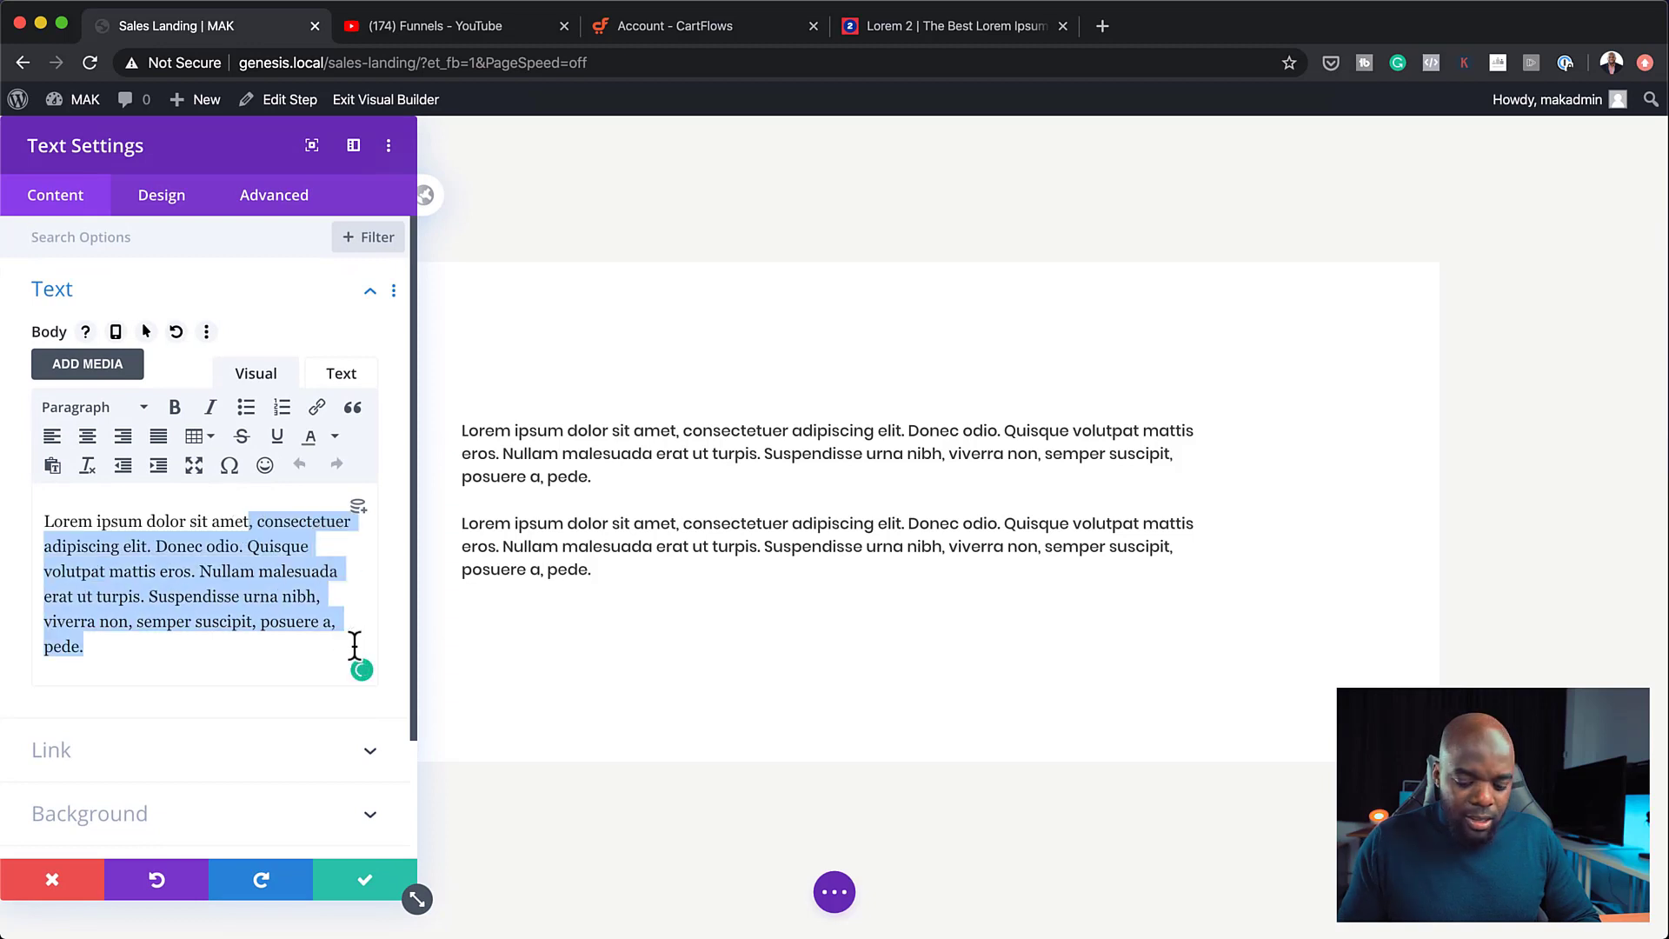
key("BackSpace")
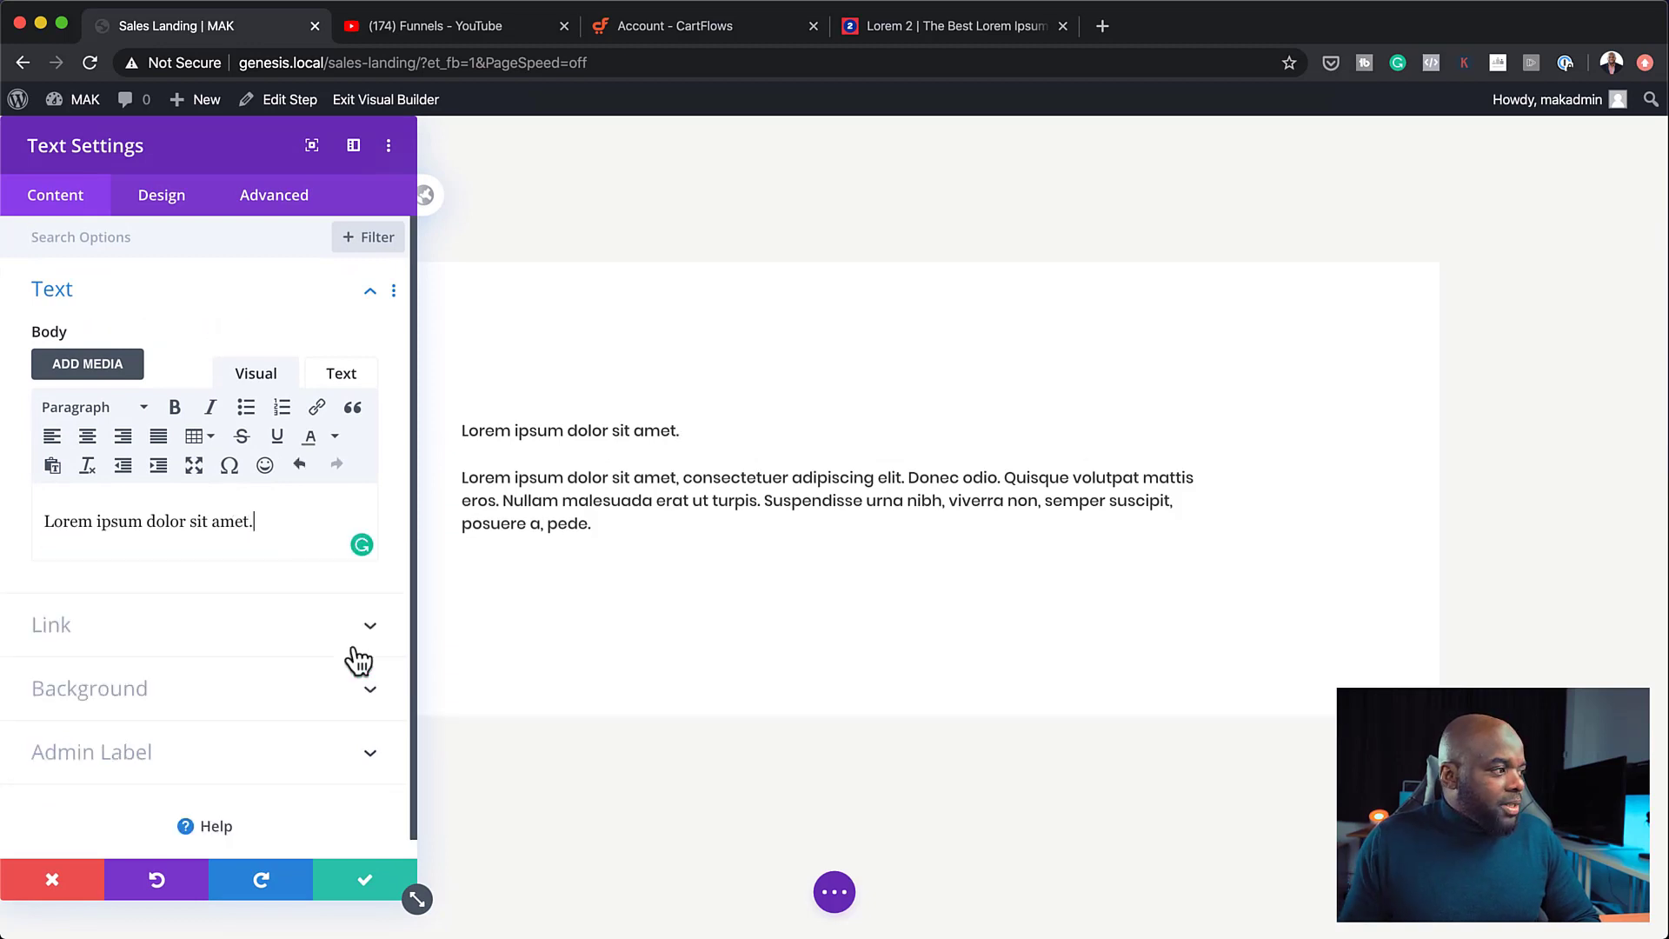
Format the shortened text as Heading 1, center-align the heading and save the module
left_click_drag(261, 522, 5, 515)
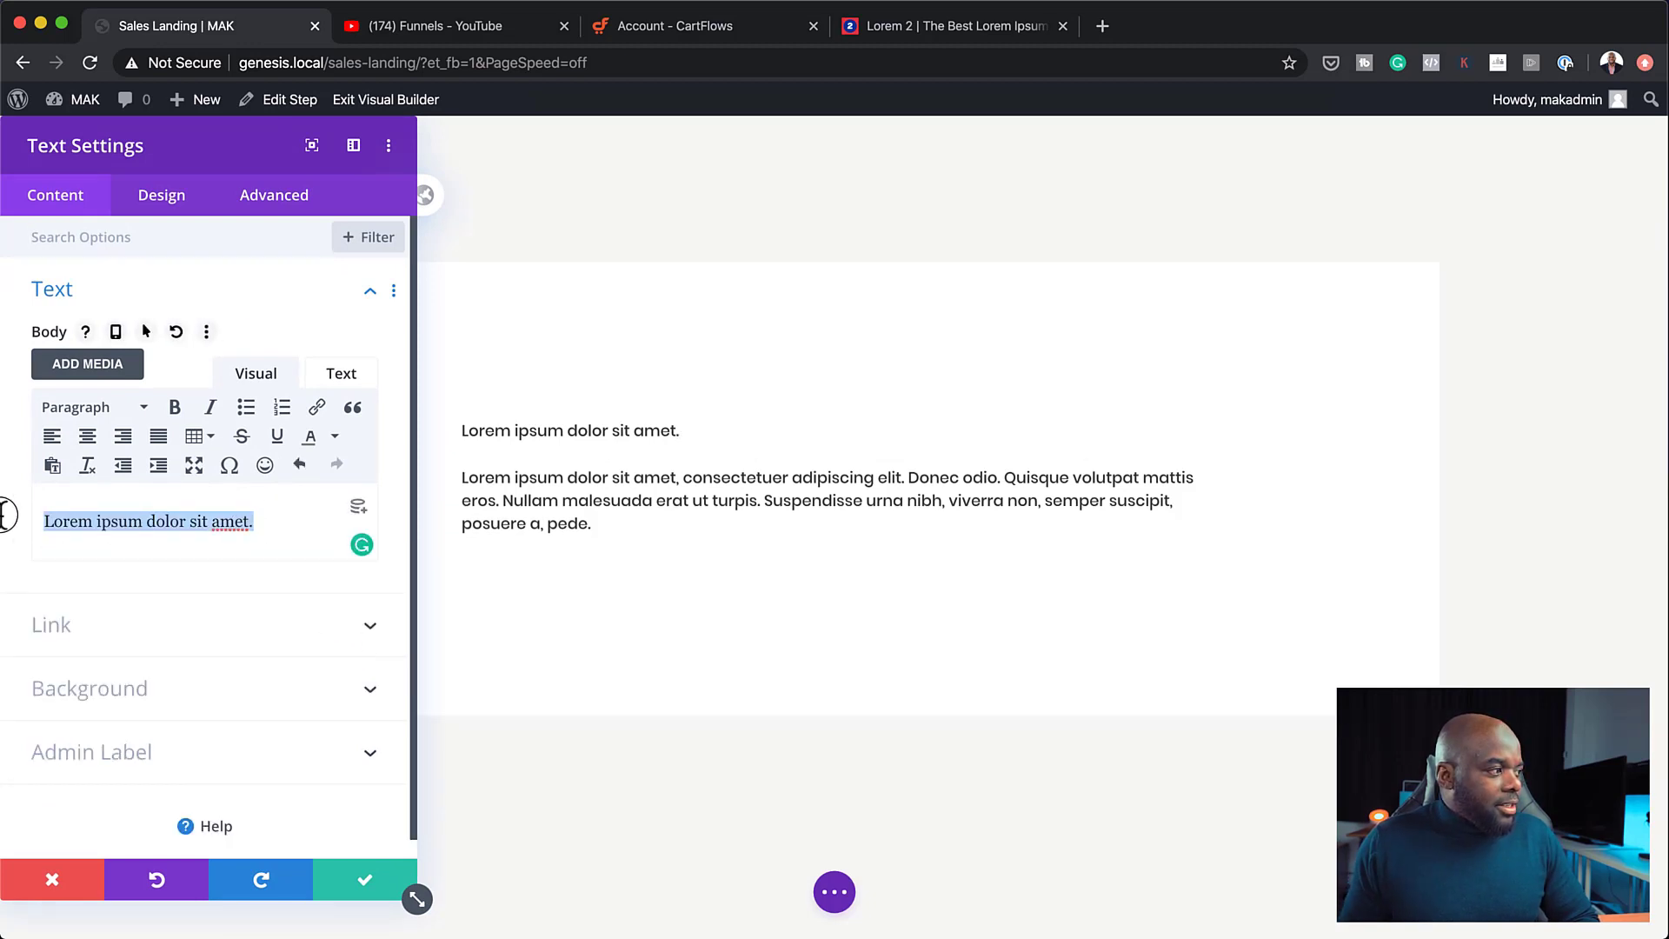
left_click(58, 419)
left_click(127, 488)
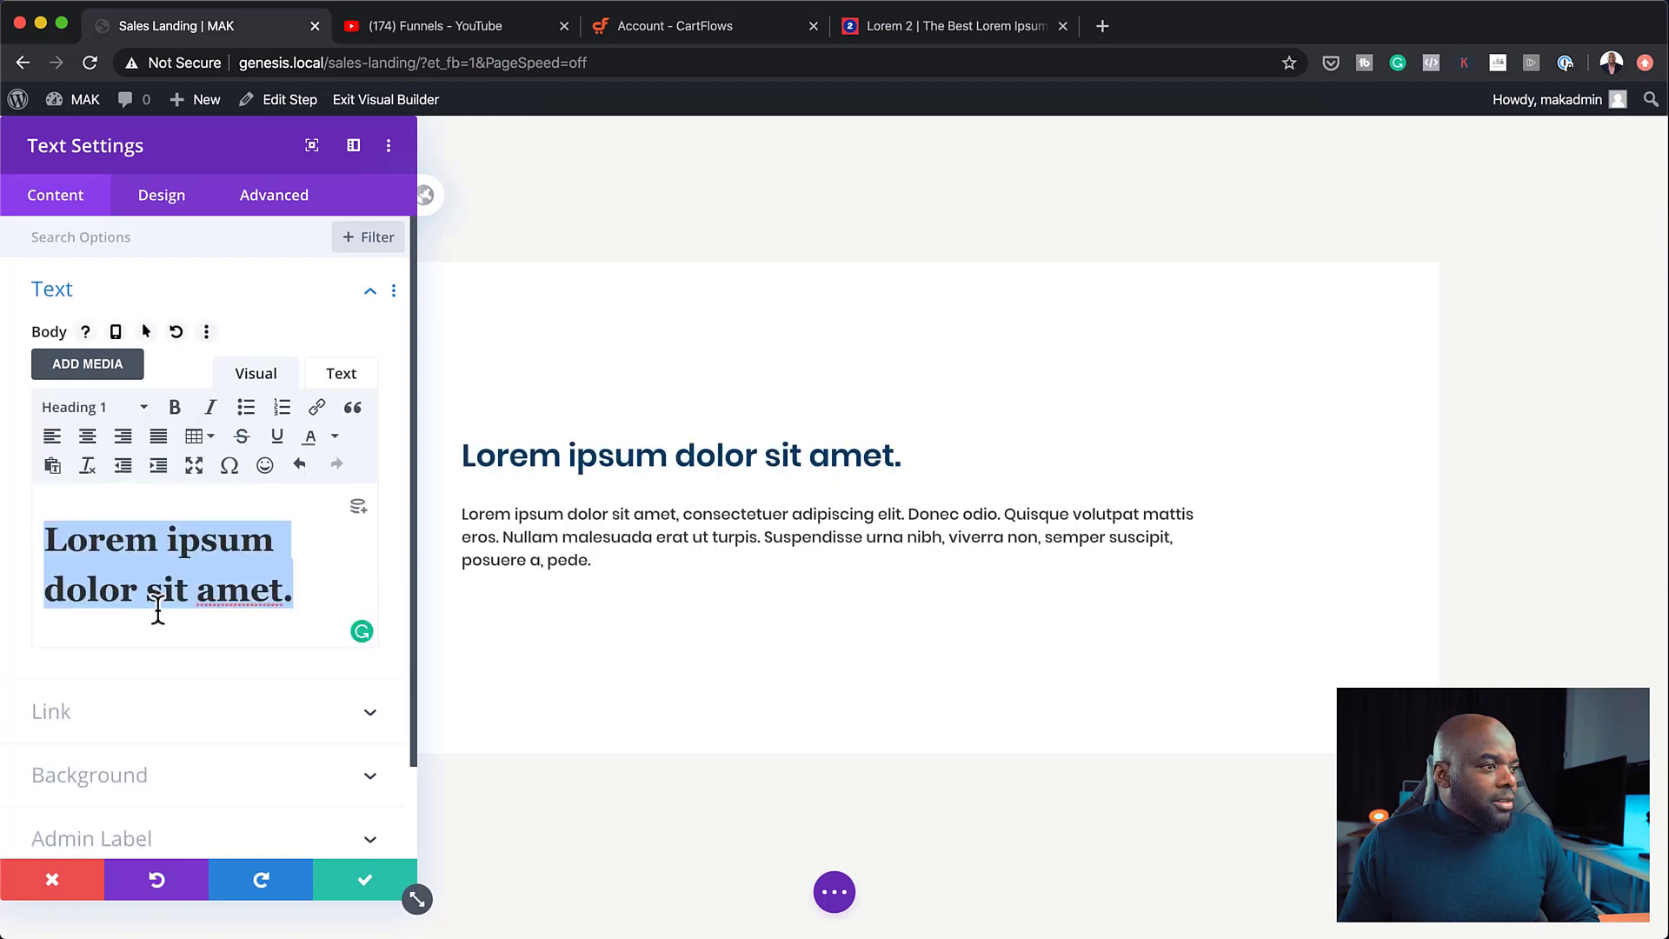
left_click(172, 205)
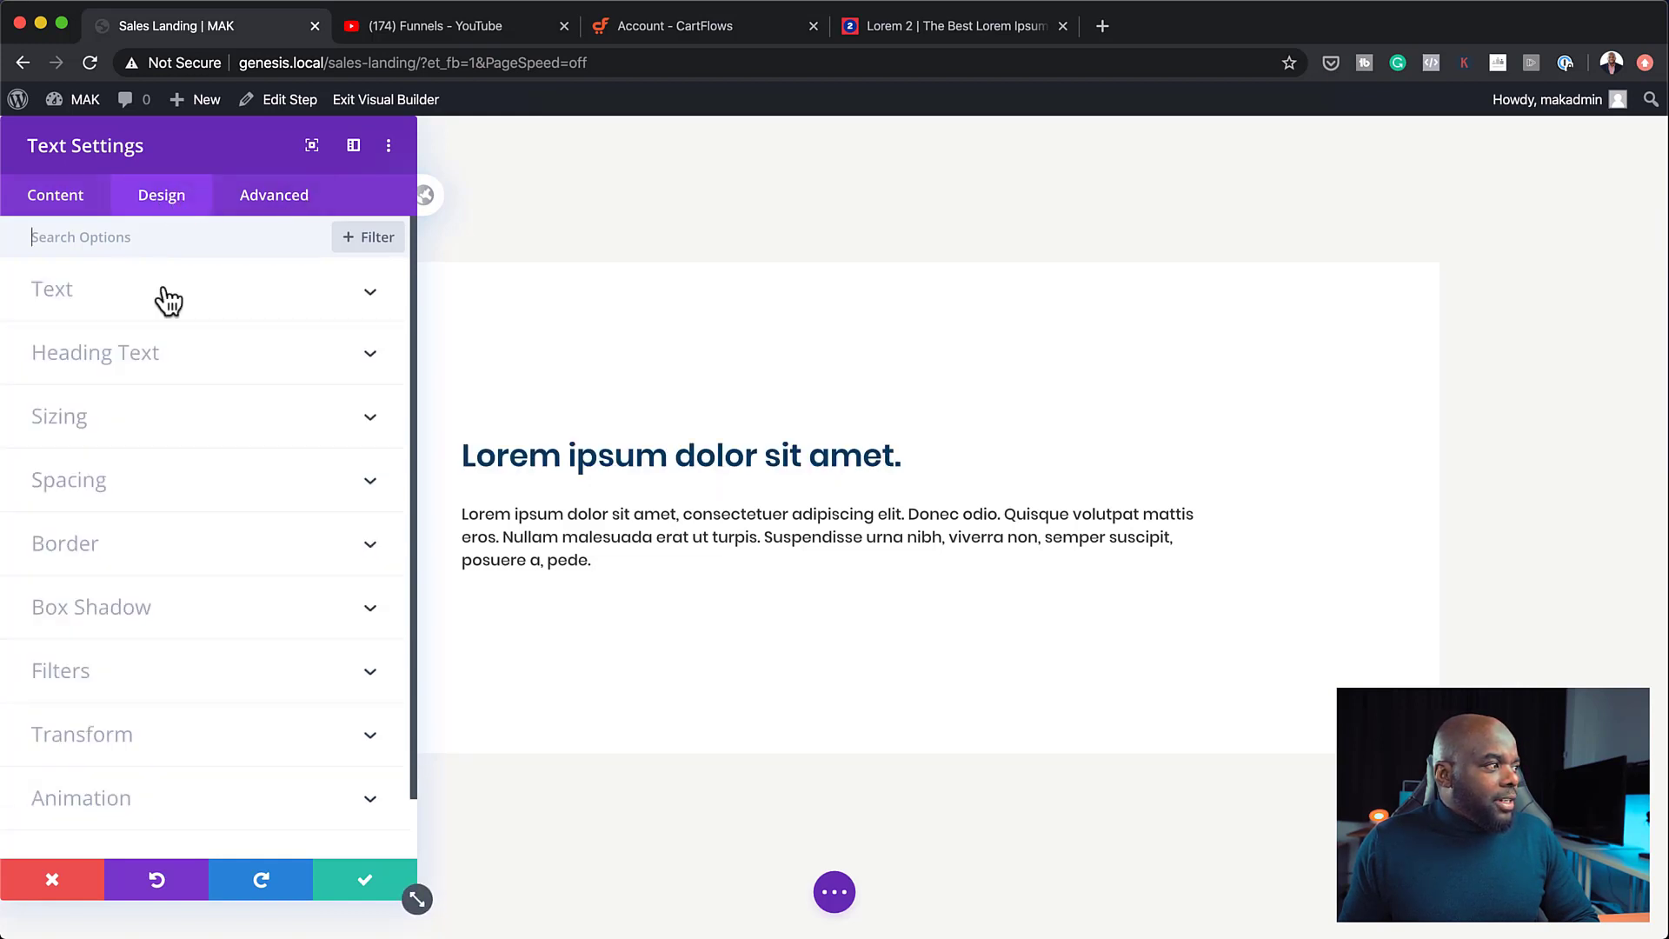
left_click(136, 360)
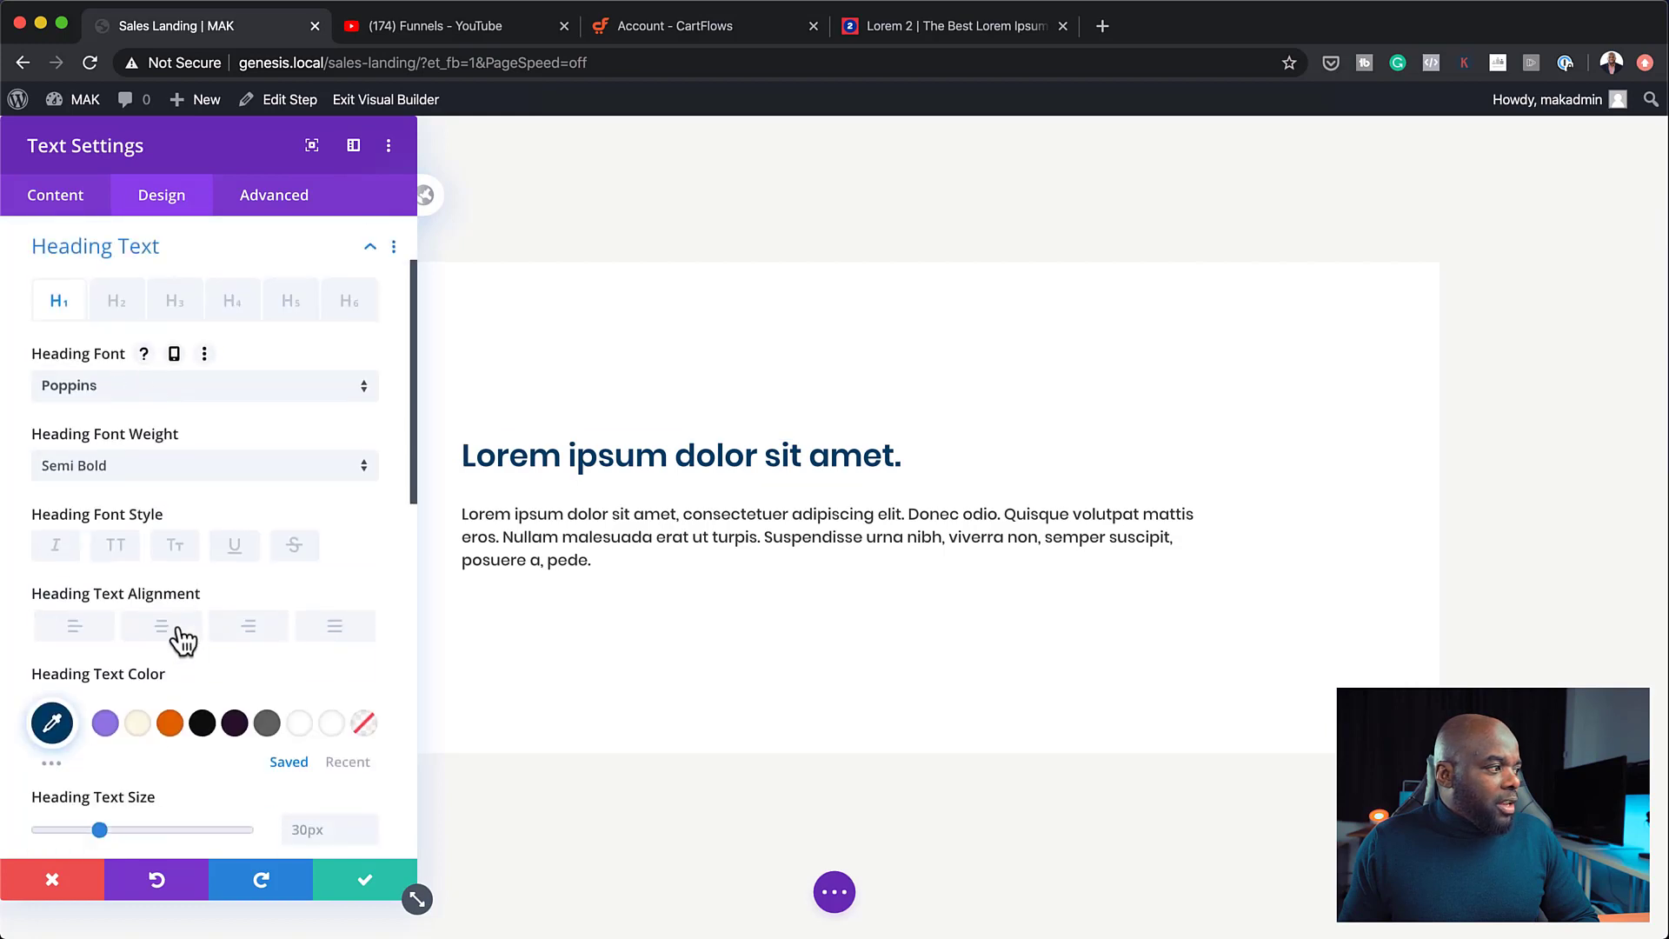
left_click(165, 626)
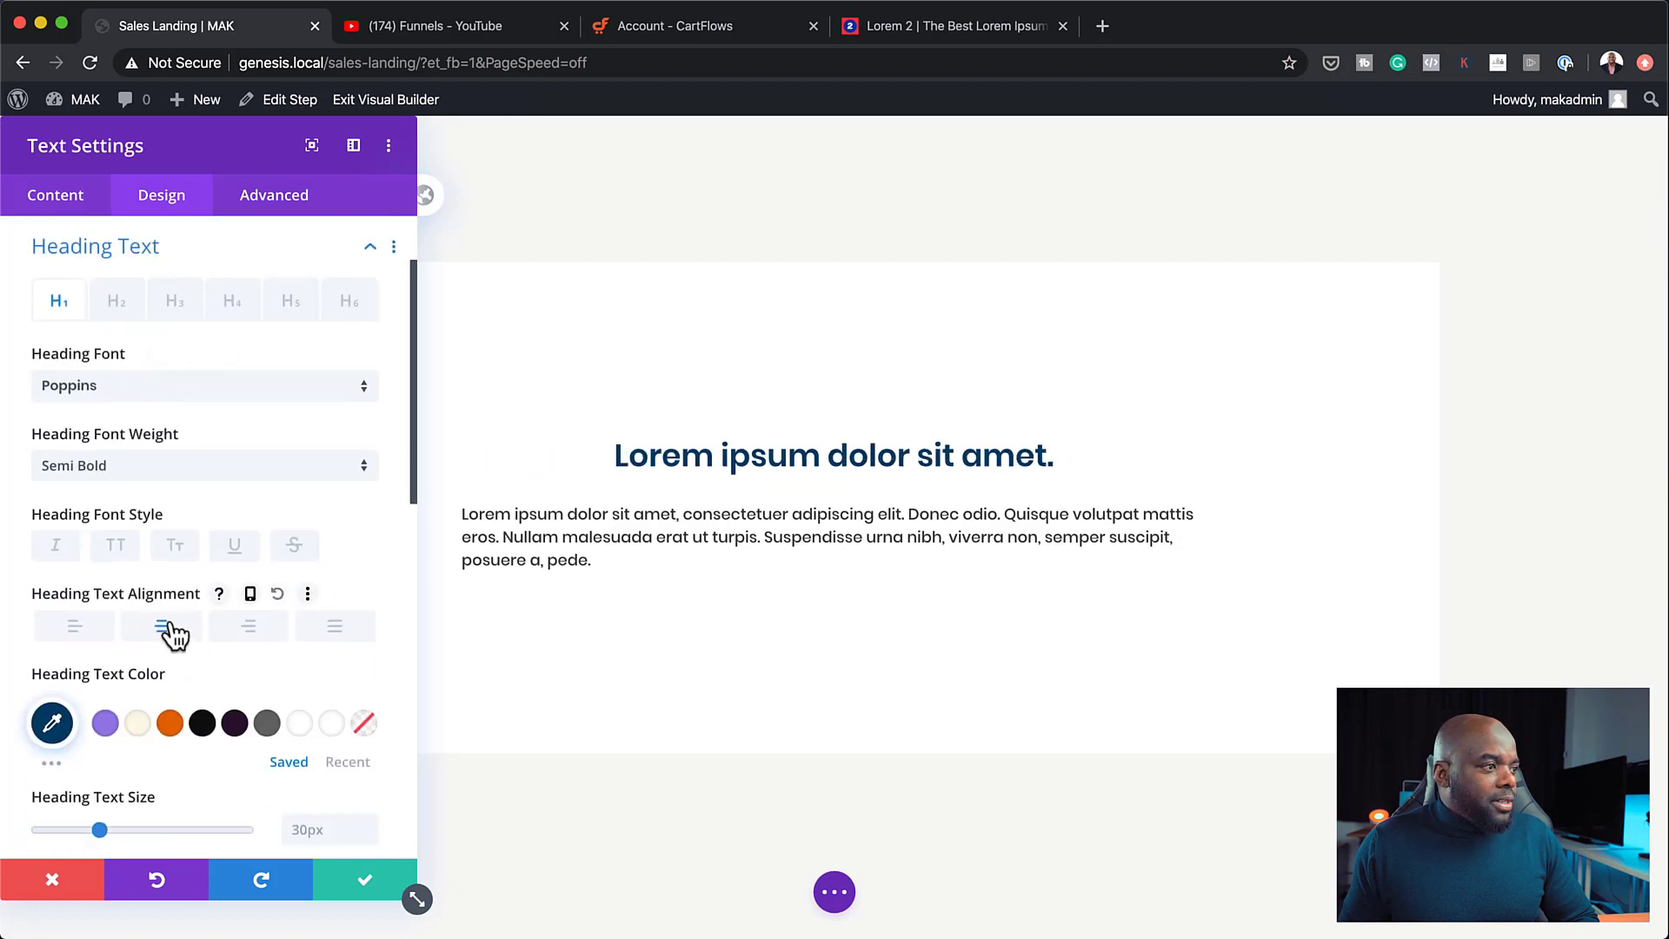
left_click(369, 887)
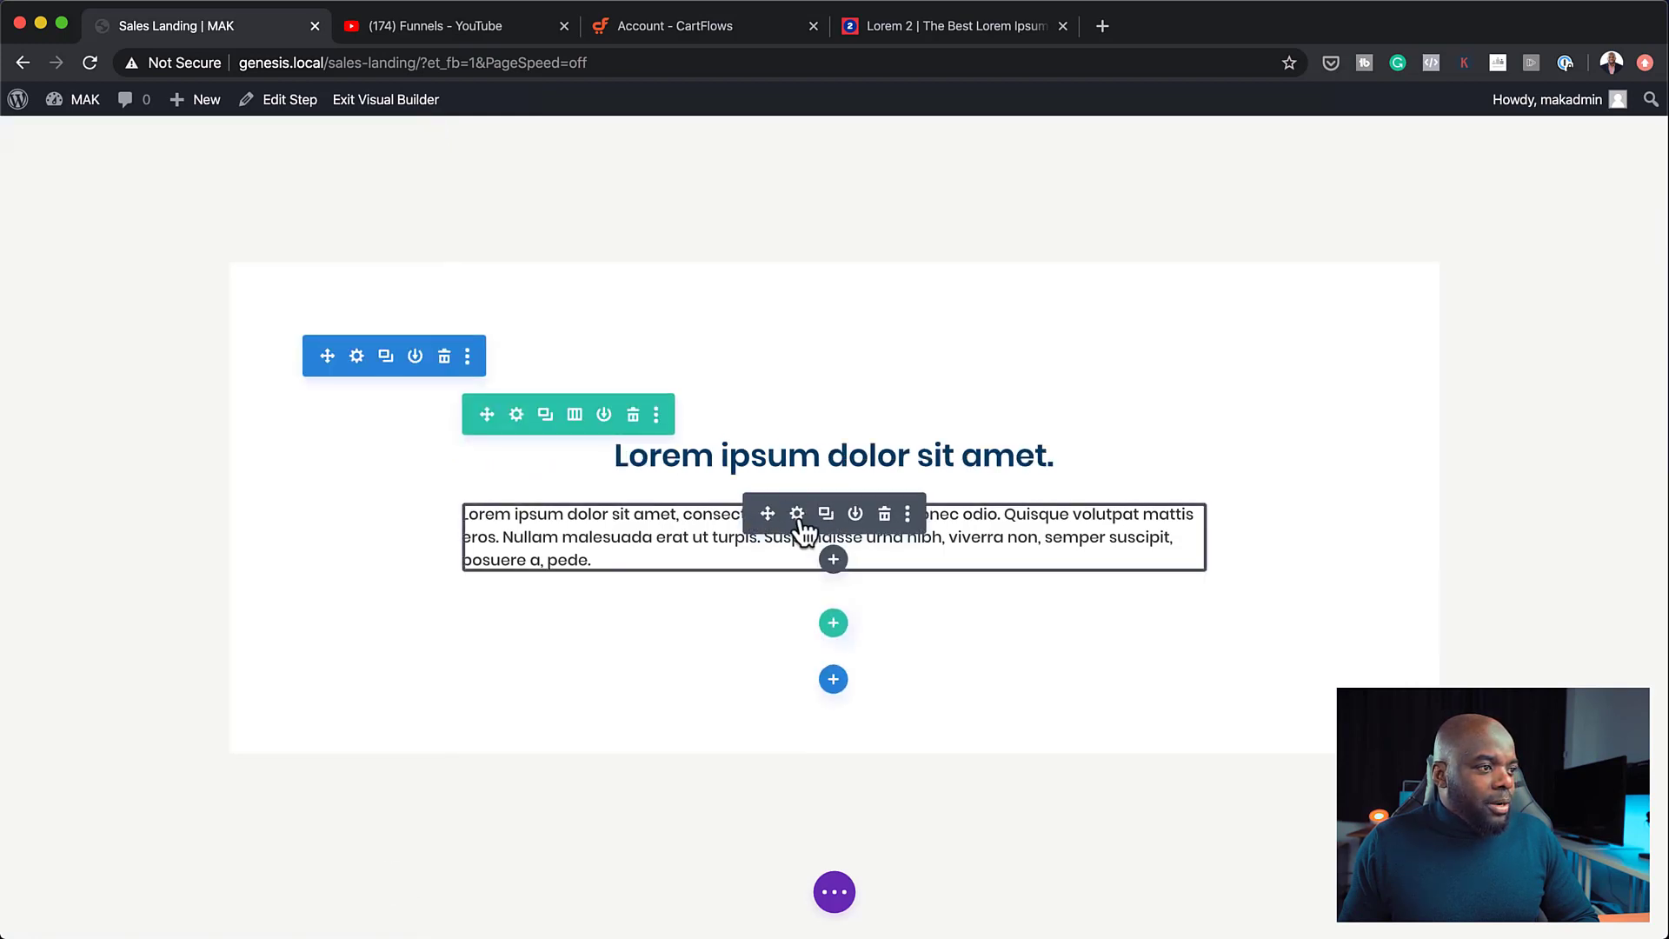
Center-align the text of the paragraph module below the heading and save the module
left_click(798, 514)
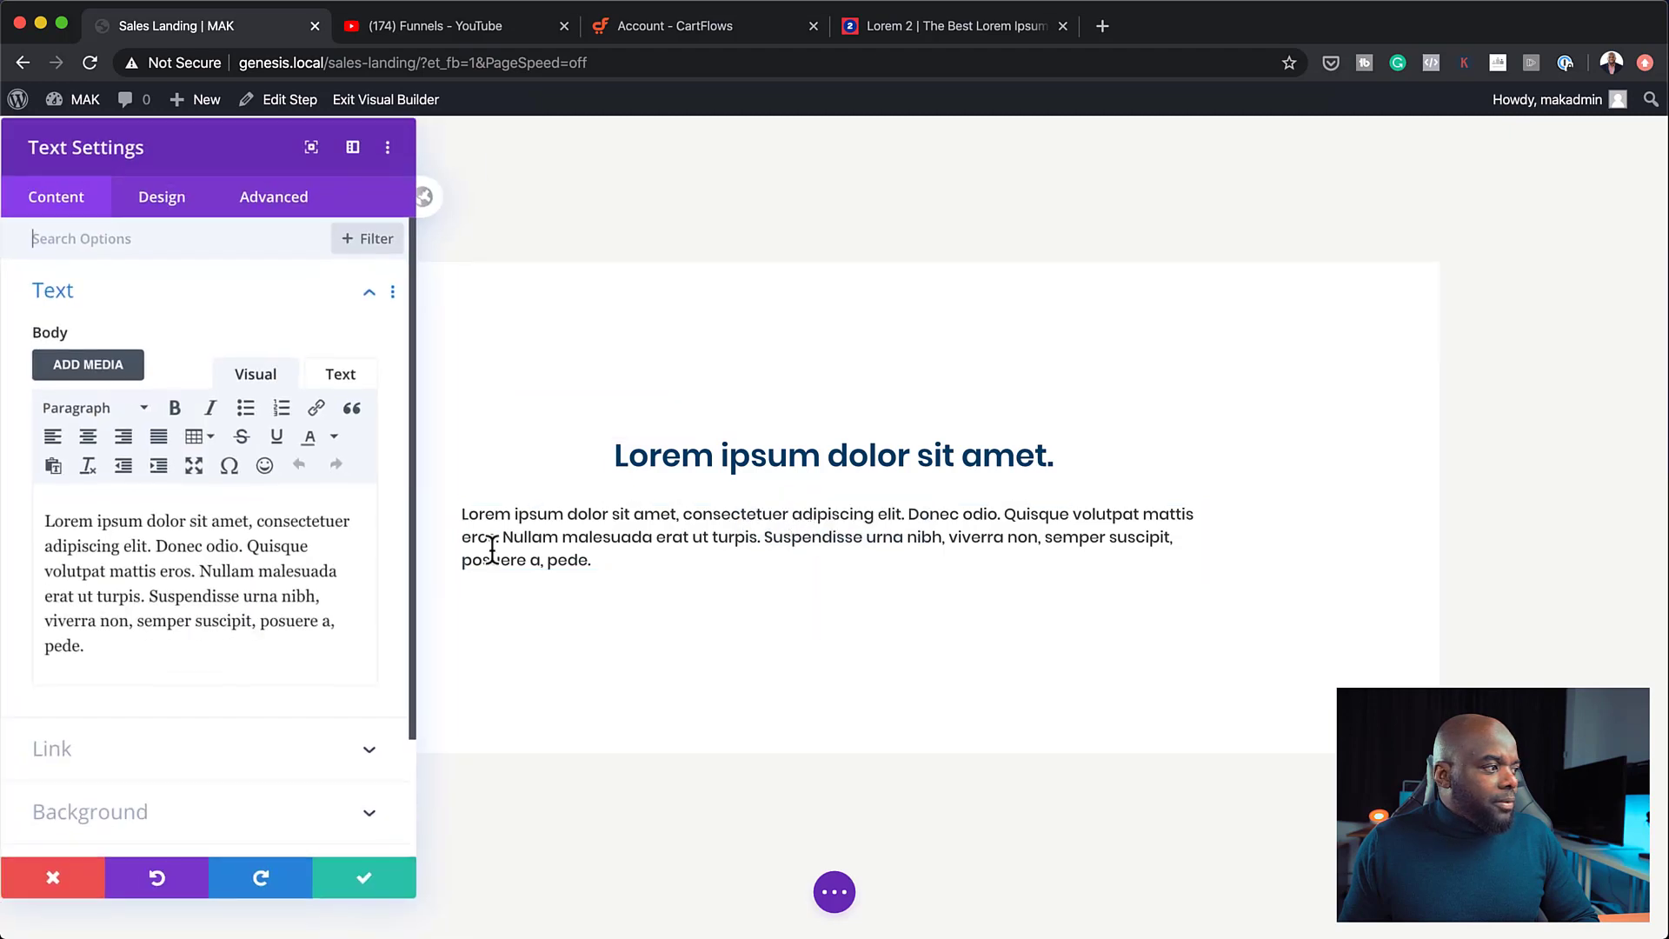
left_click(167, 198)
left_click(139, 290)
scroll(231, 678, "down", 3)
scroll(231, 682, "down", 4)
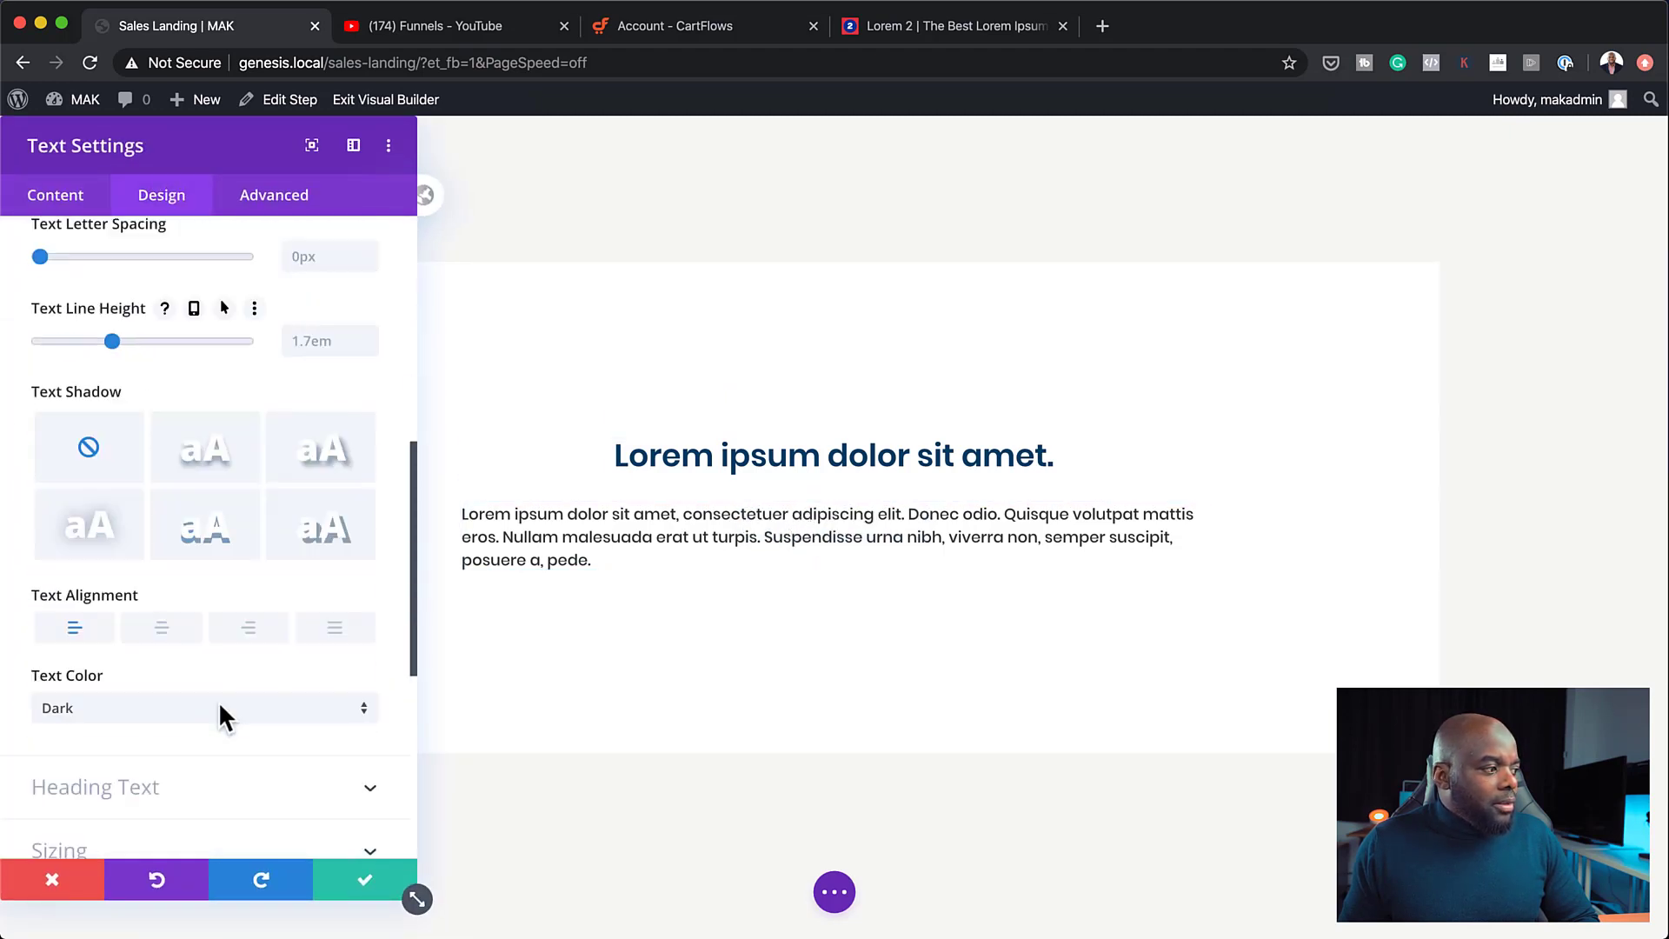
left_click(163, 623)
left_click(359, 882)
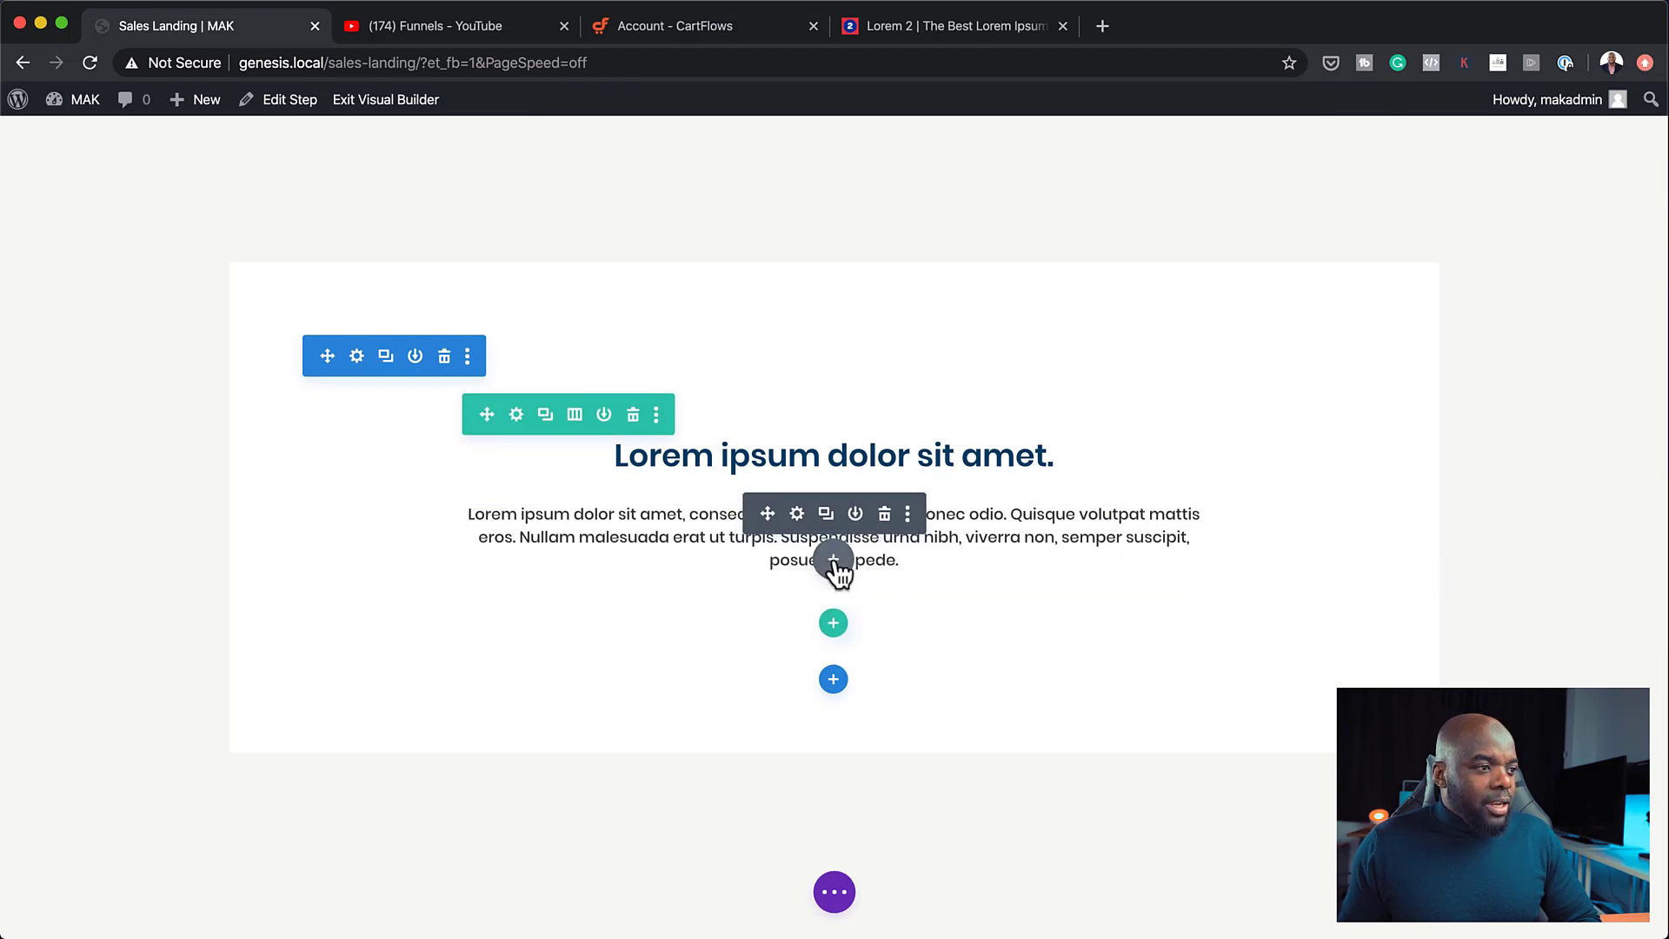
Insert a Button module below the paragraph and set its text to "Get the Offer"
left_click(835, 564)
left_click(919, 497)
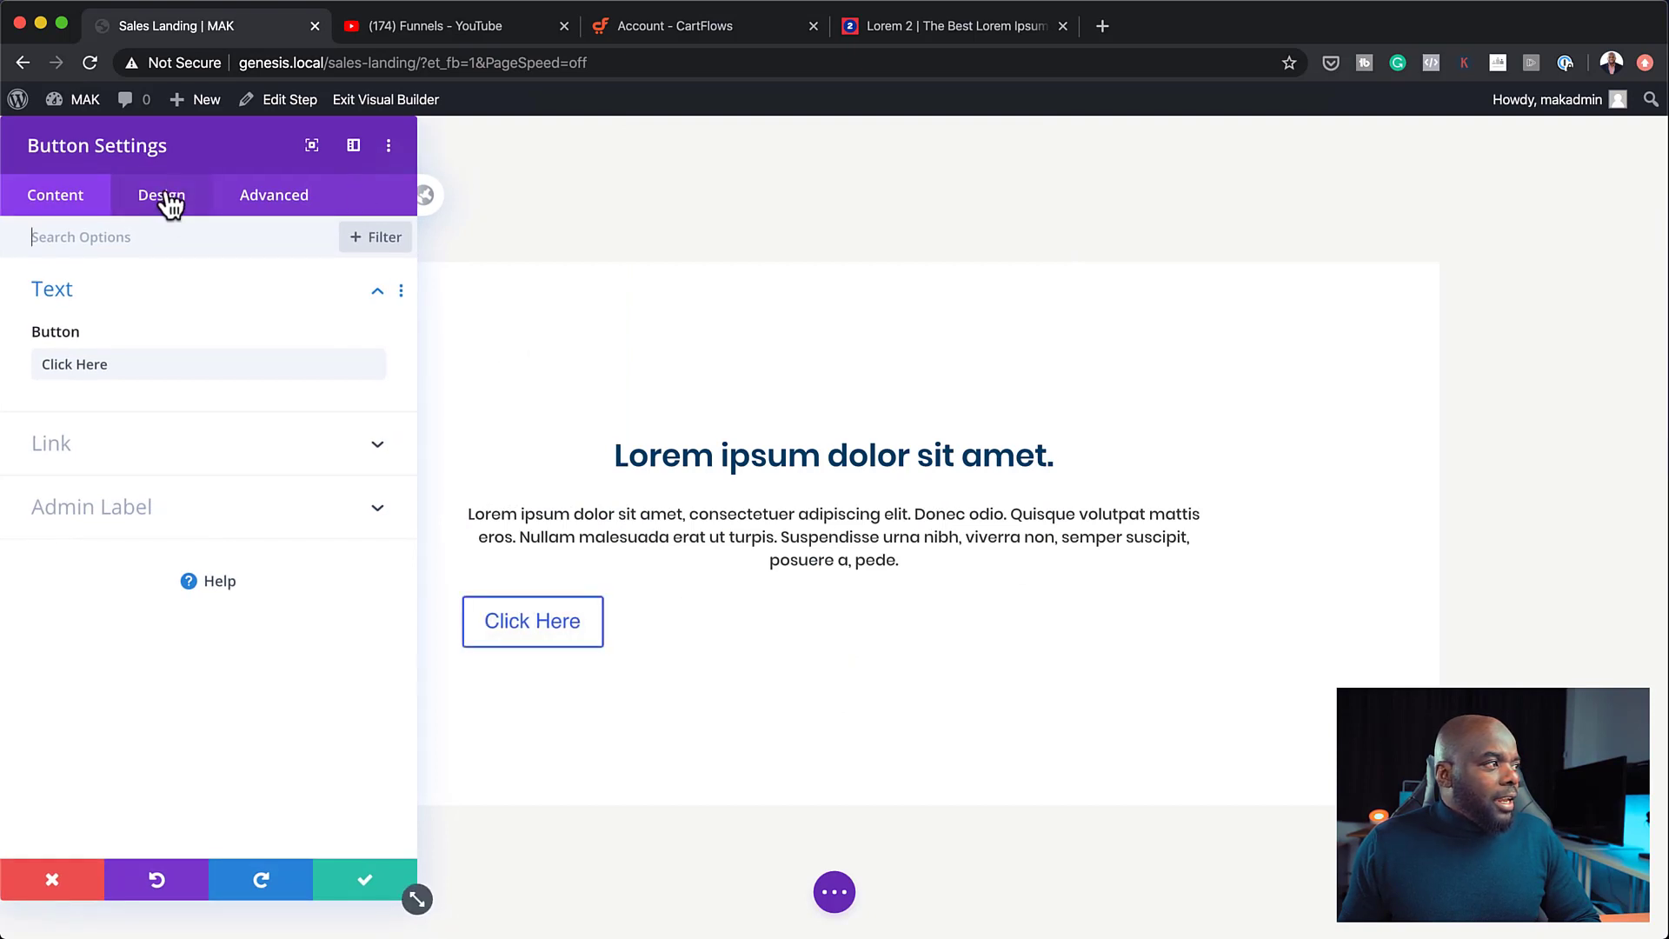
double_click(148, 363)
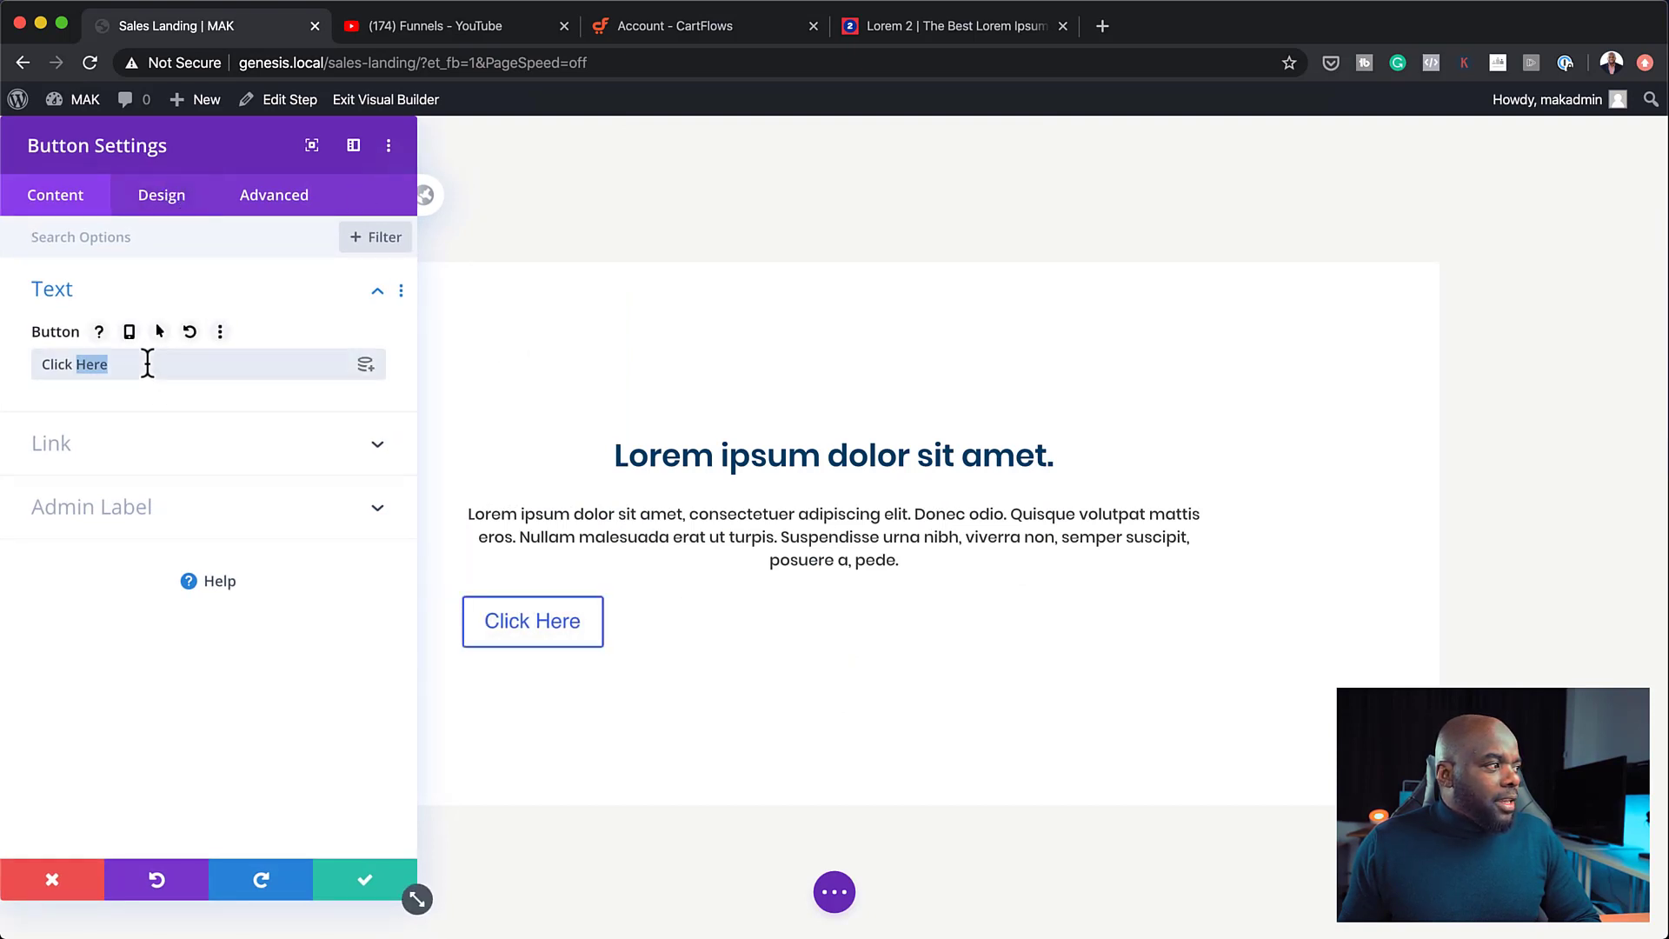
double_click(148, 363)
type("Get the Offer")
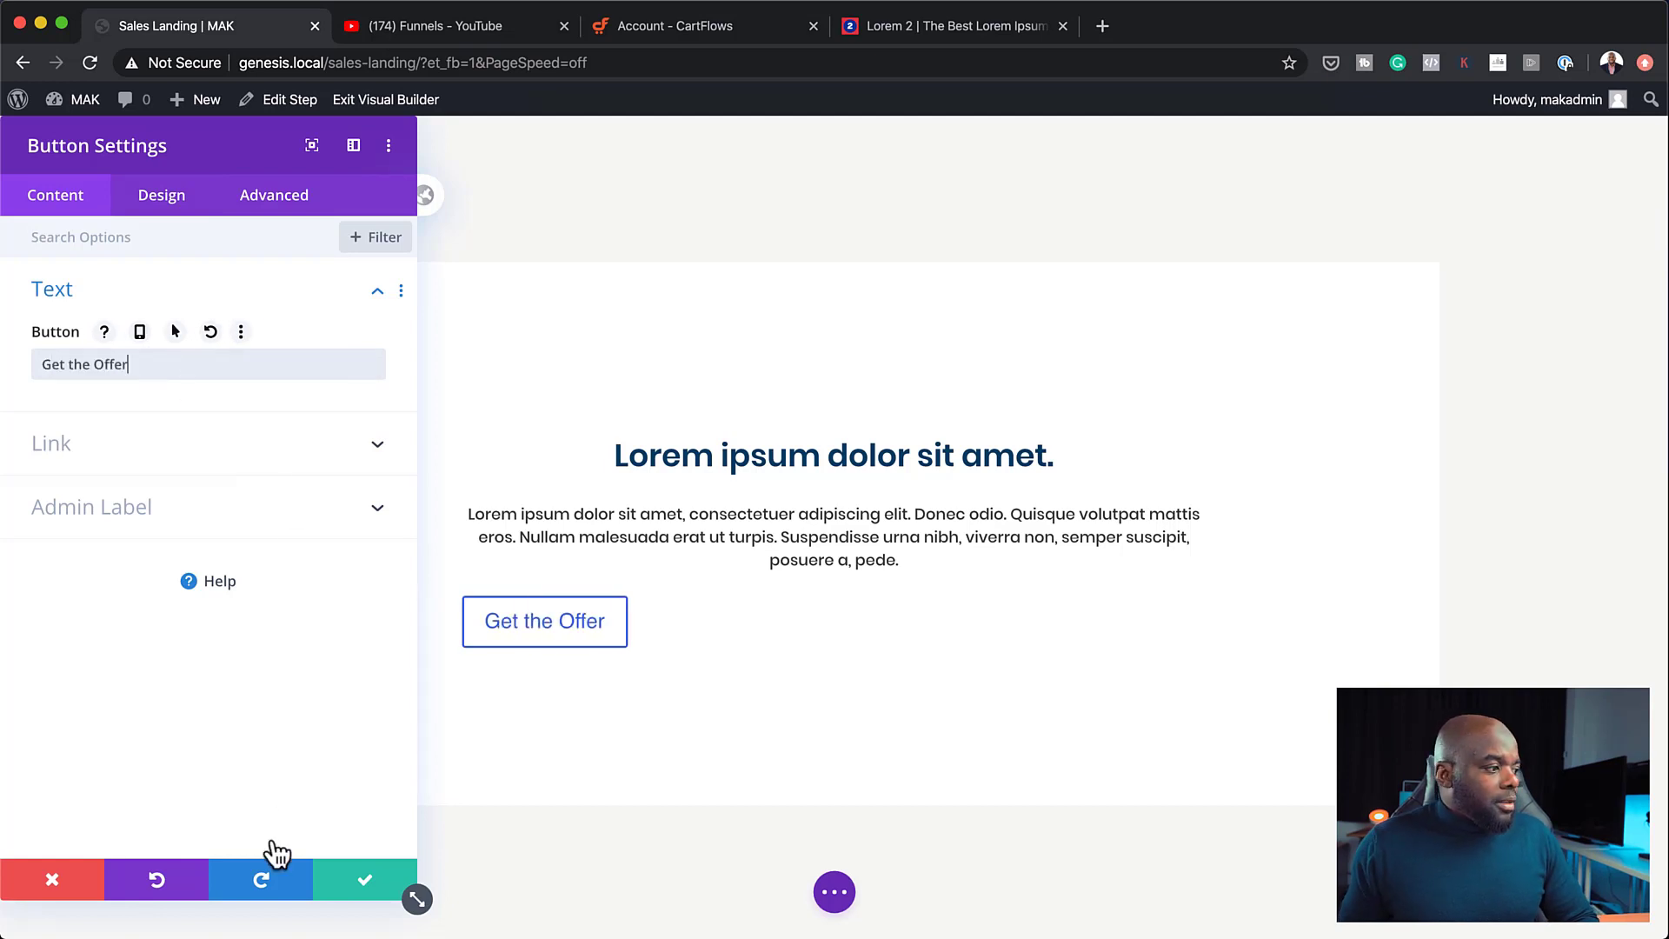
Center-align the button, save the module and save the page
left_click(164, 207)
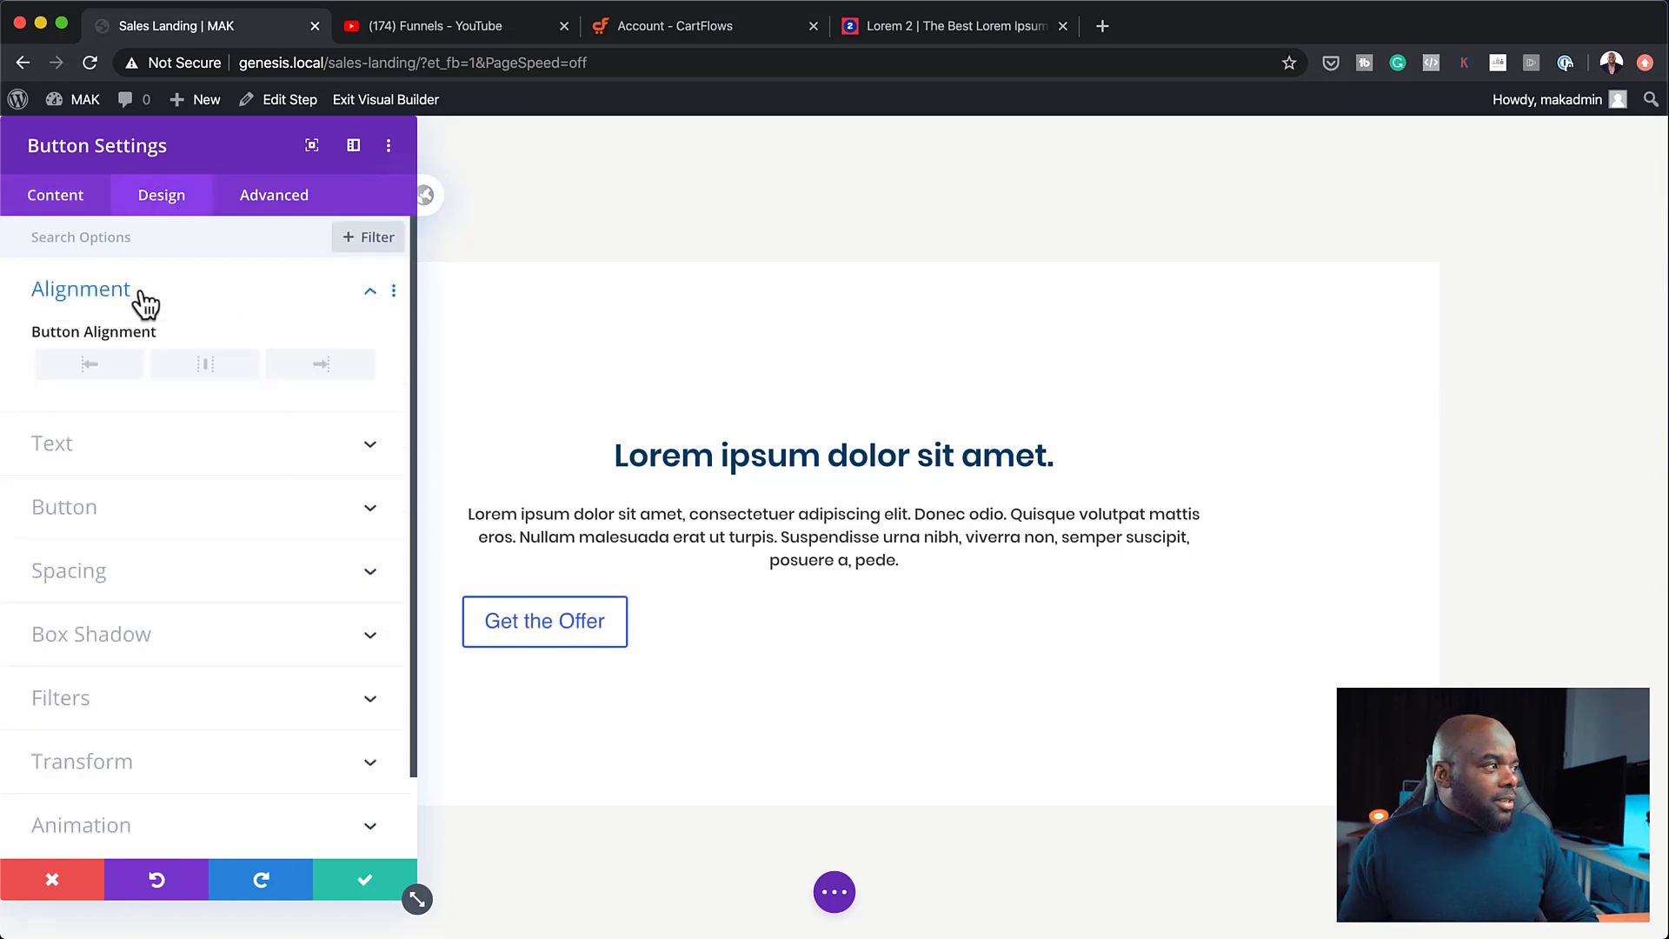
left_click(205, 365)
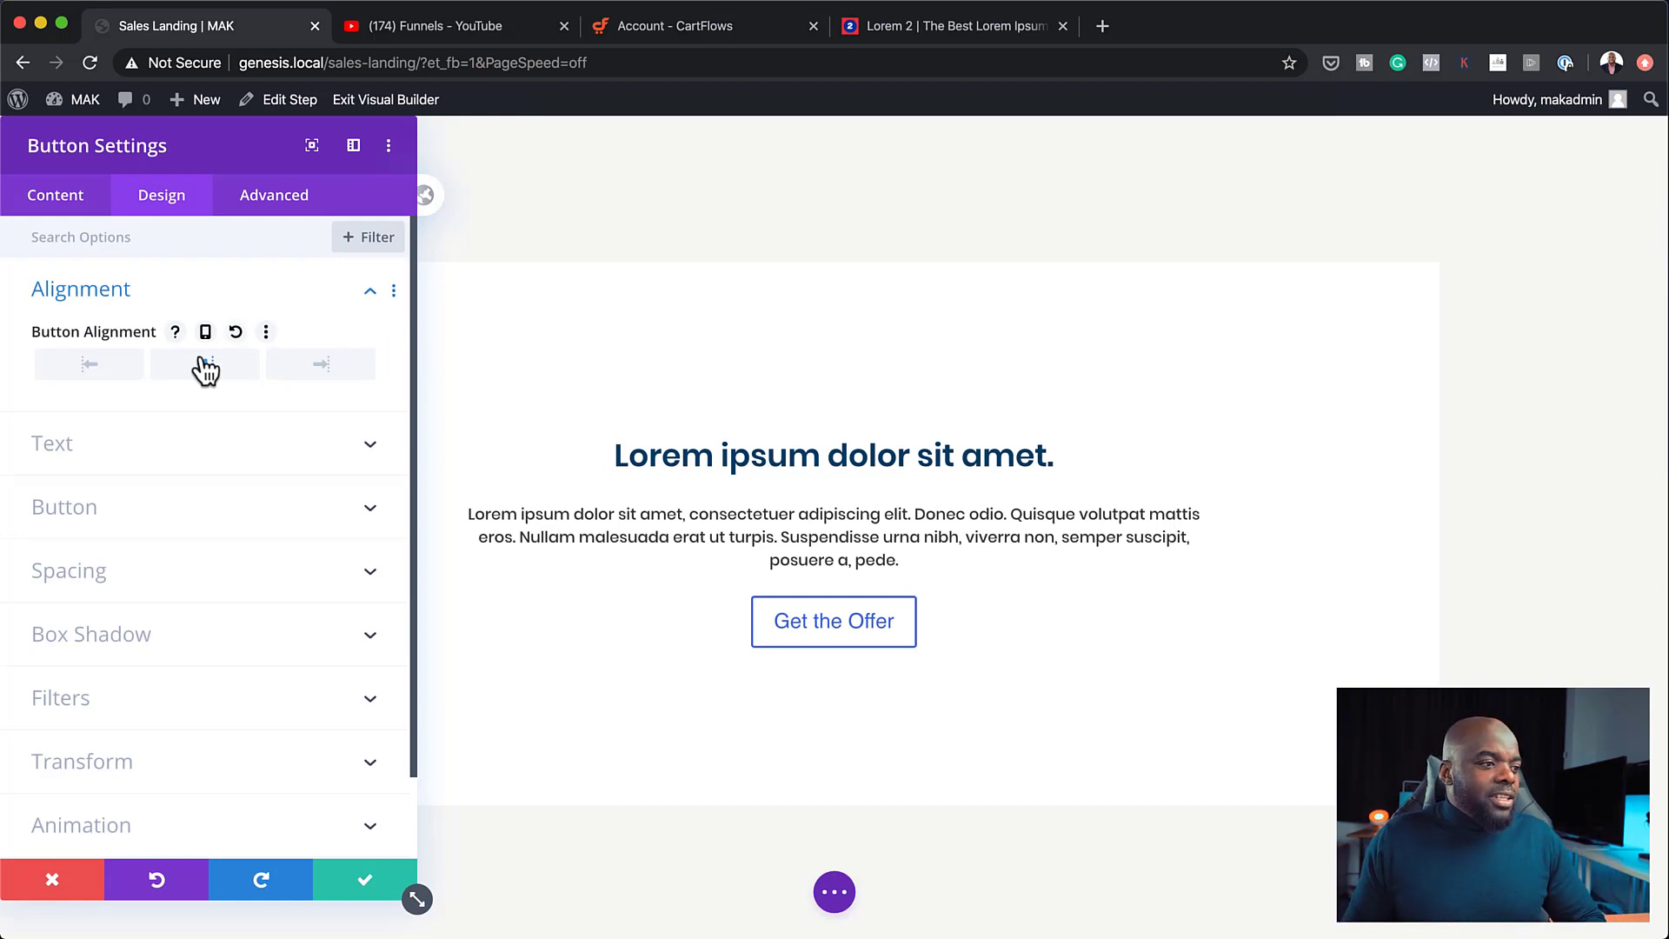
left_click(365, 880)
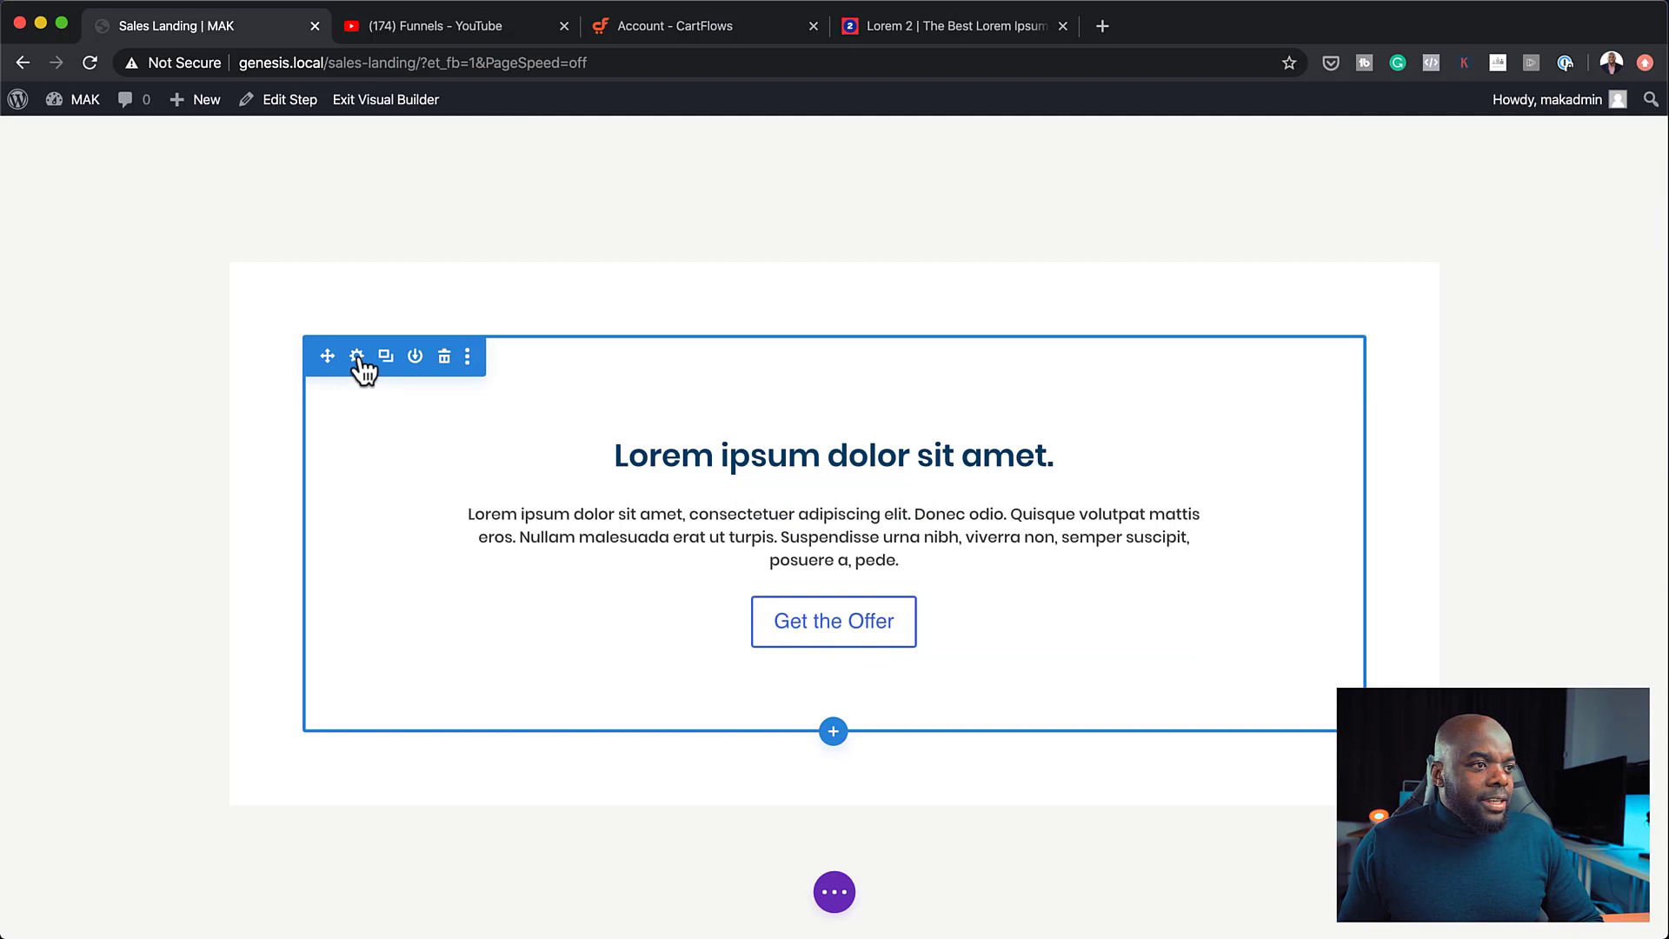
key("super+s")
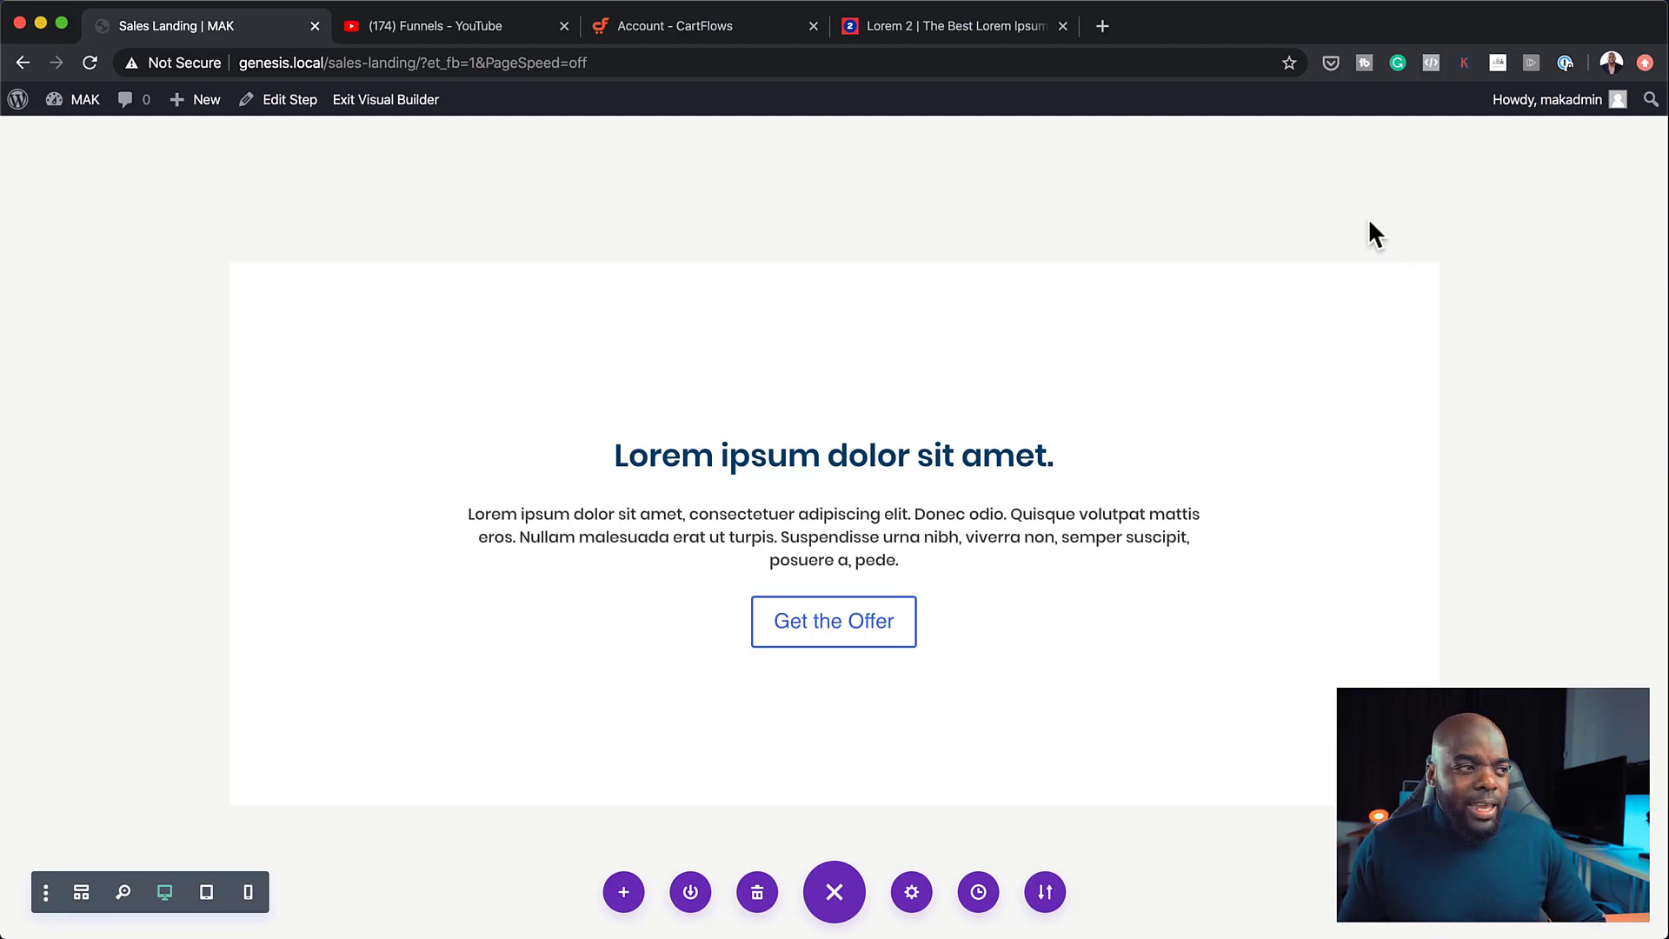
Open the Sales Landing step in the back-end editor, set its template to Template for Page Builders and update the step
left_click(301, 101)
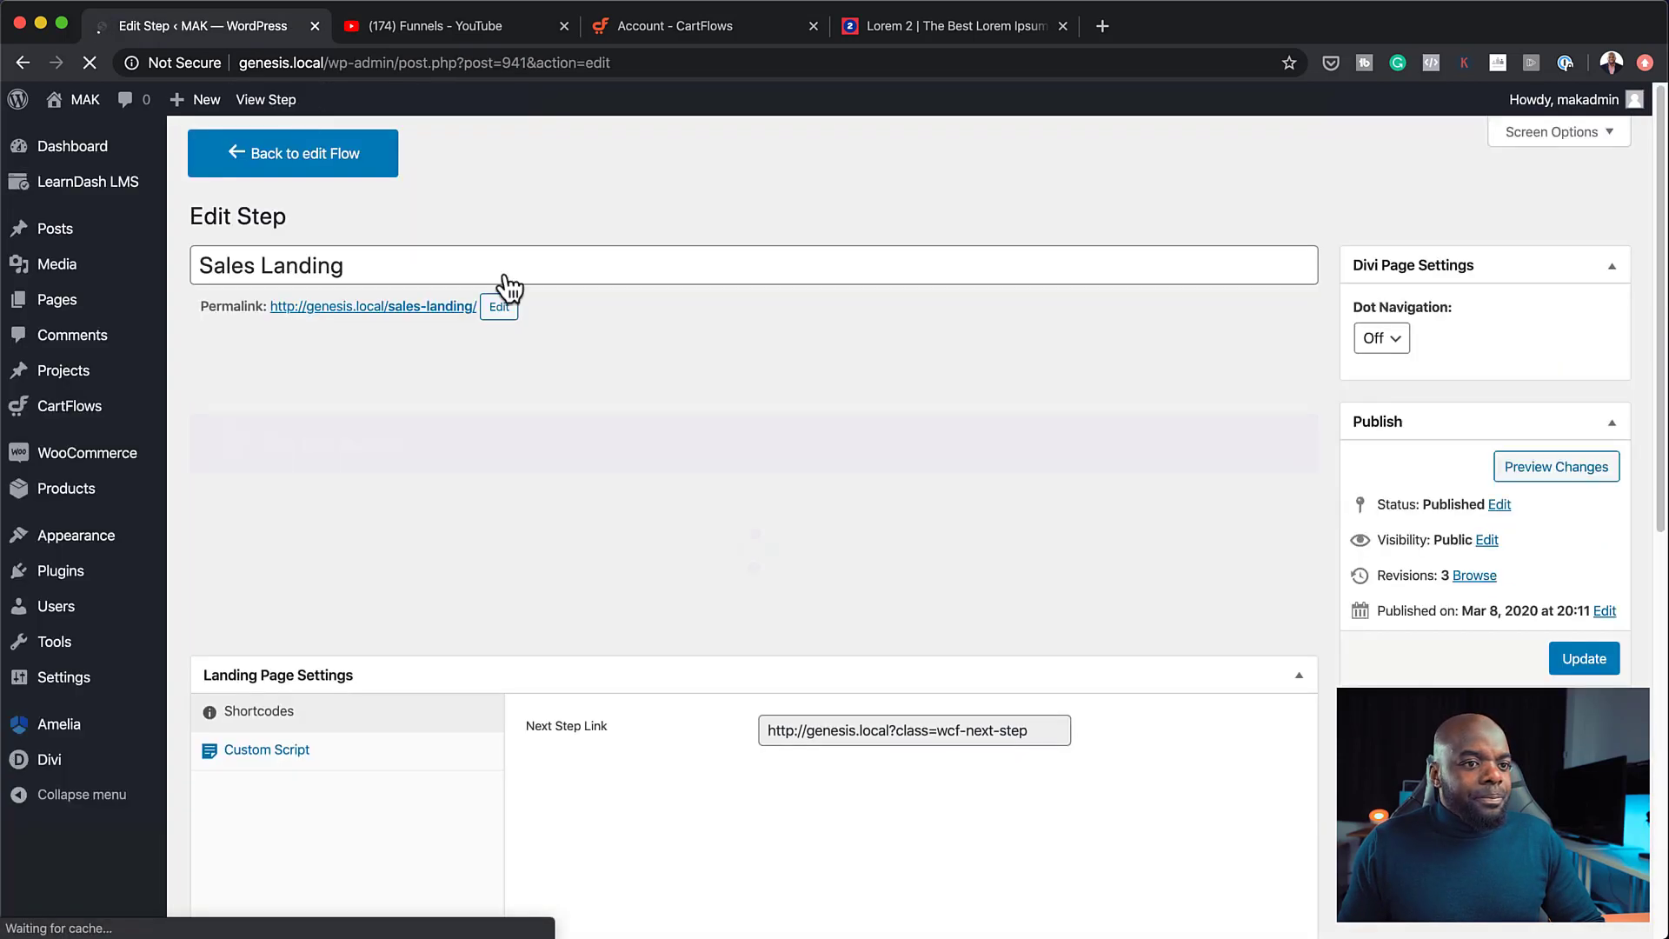
scroll(1381, 658, "down", 3)
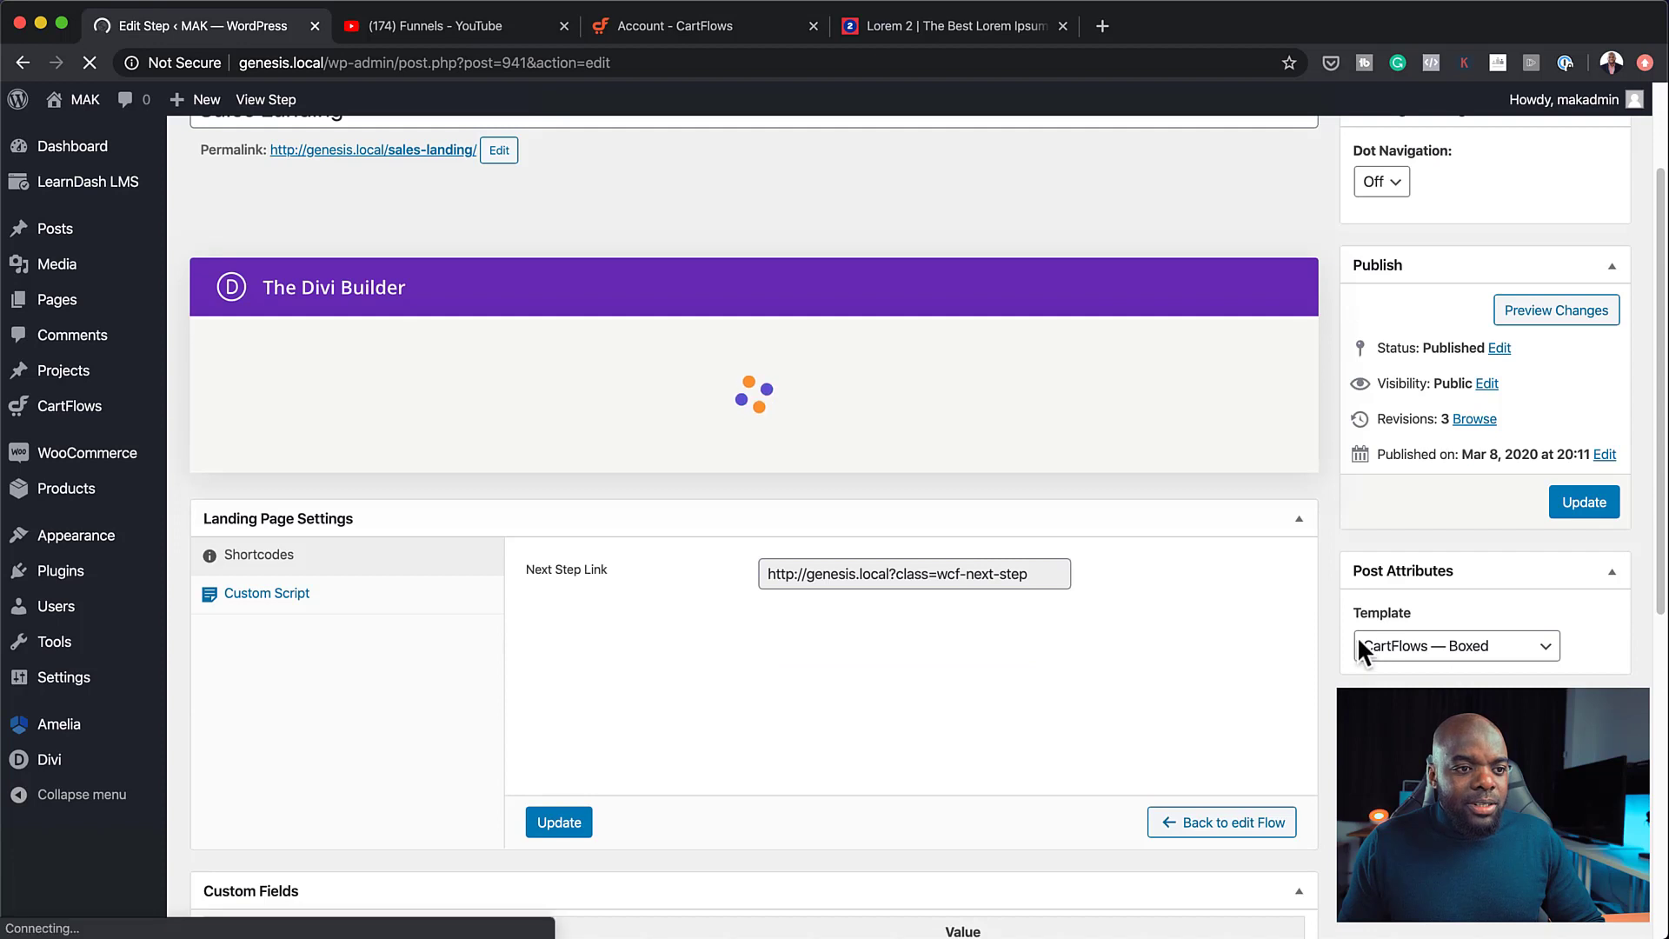
left_click(1478, 661)
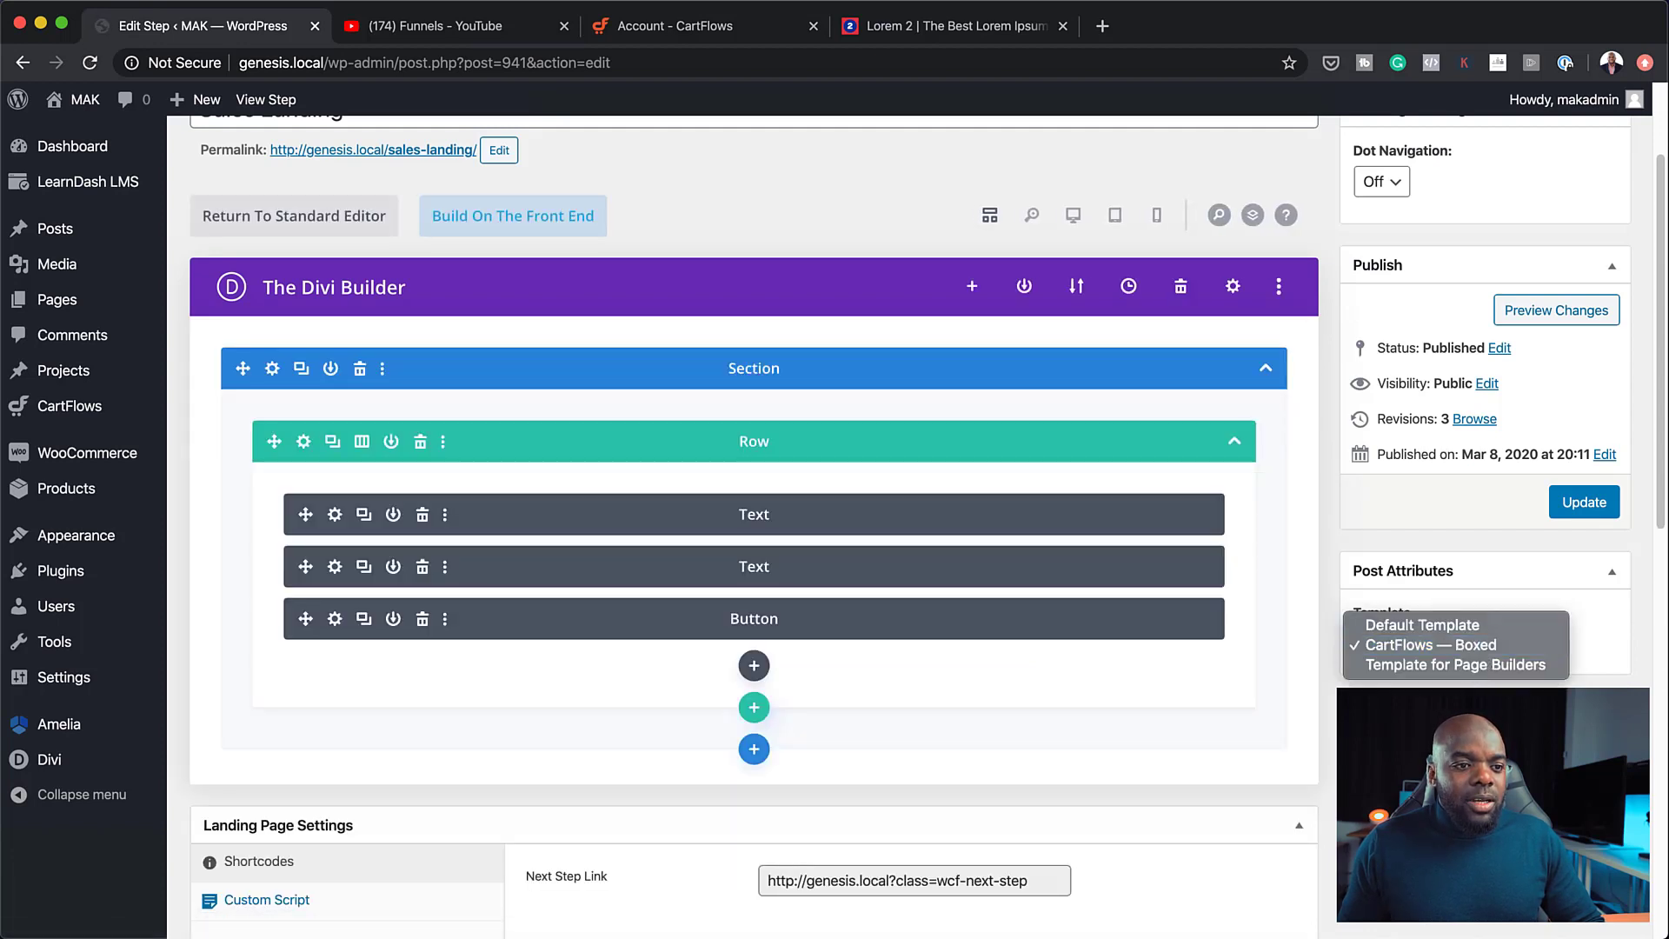
left_click(1526, 666)
left_click(1588, 504)
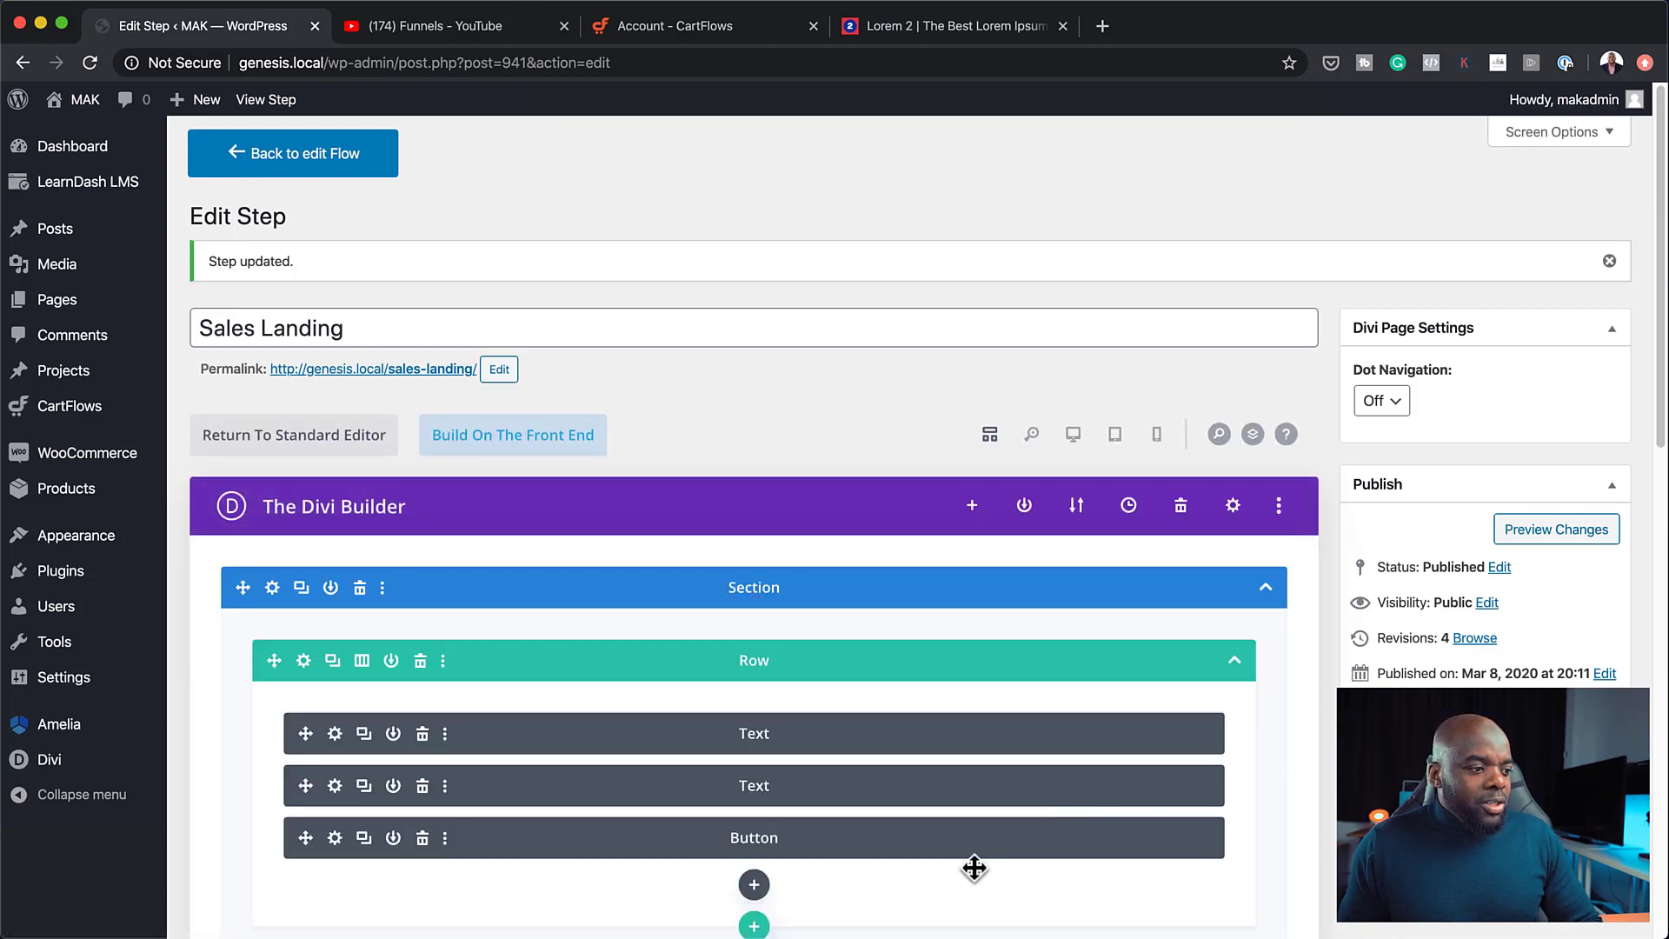
Copy the Next Step Link URL from the Landing Page Settings of the Sales Landing step
scroll(978, 865, "down", 5)
scroll(957, 461, "up", 1)
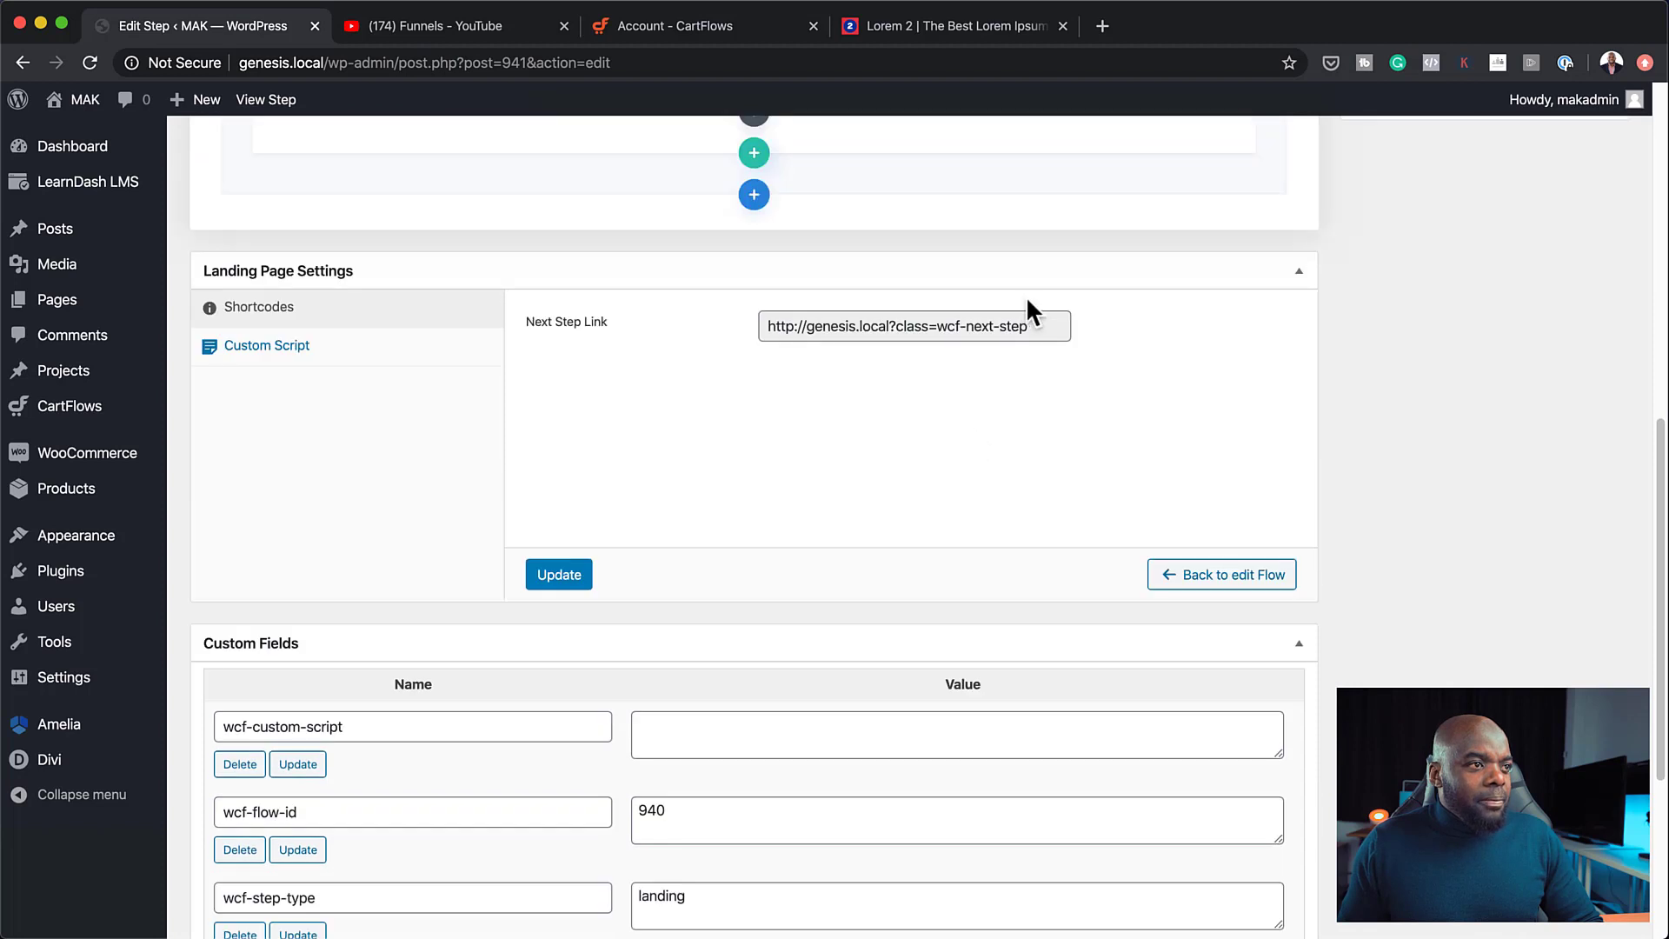
left_click(1034, 332)
key("super+c")
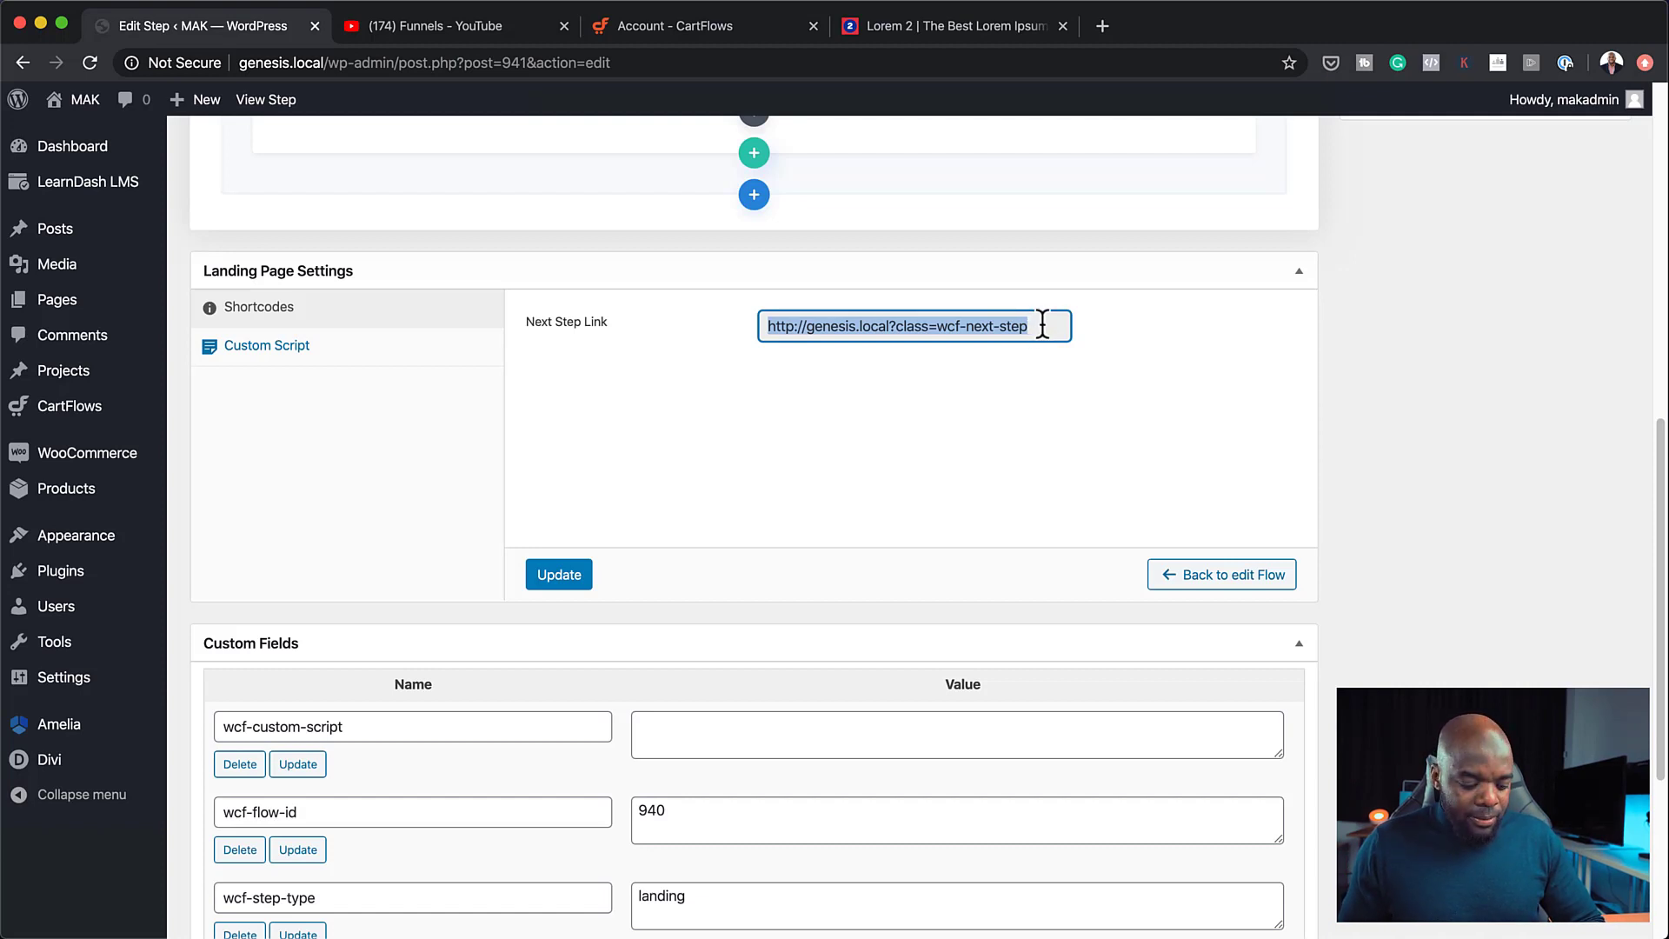
scroll(1058, 383, "up", 5)
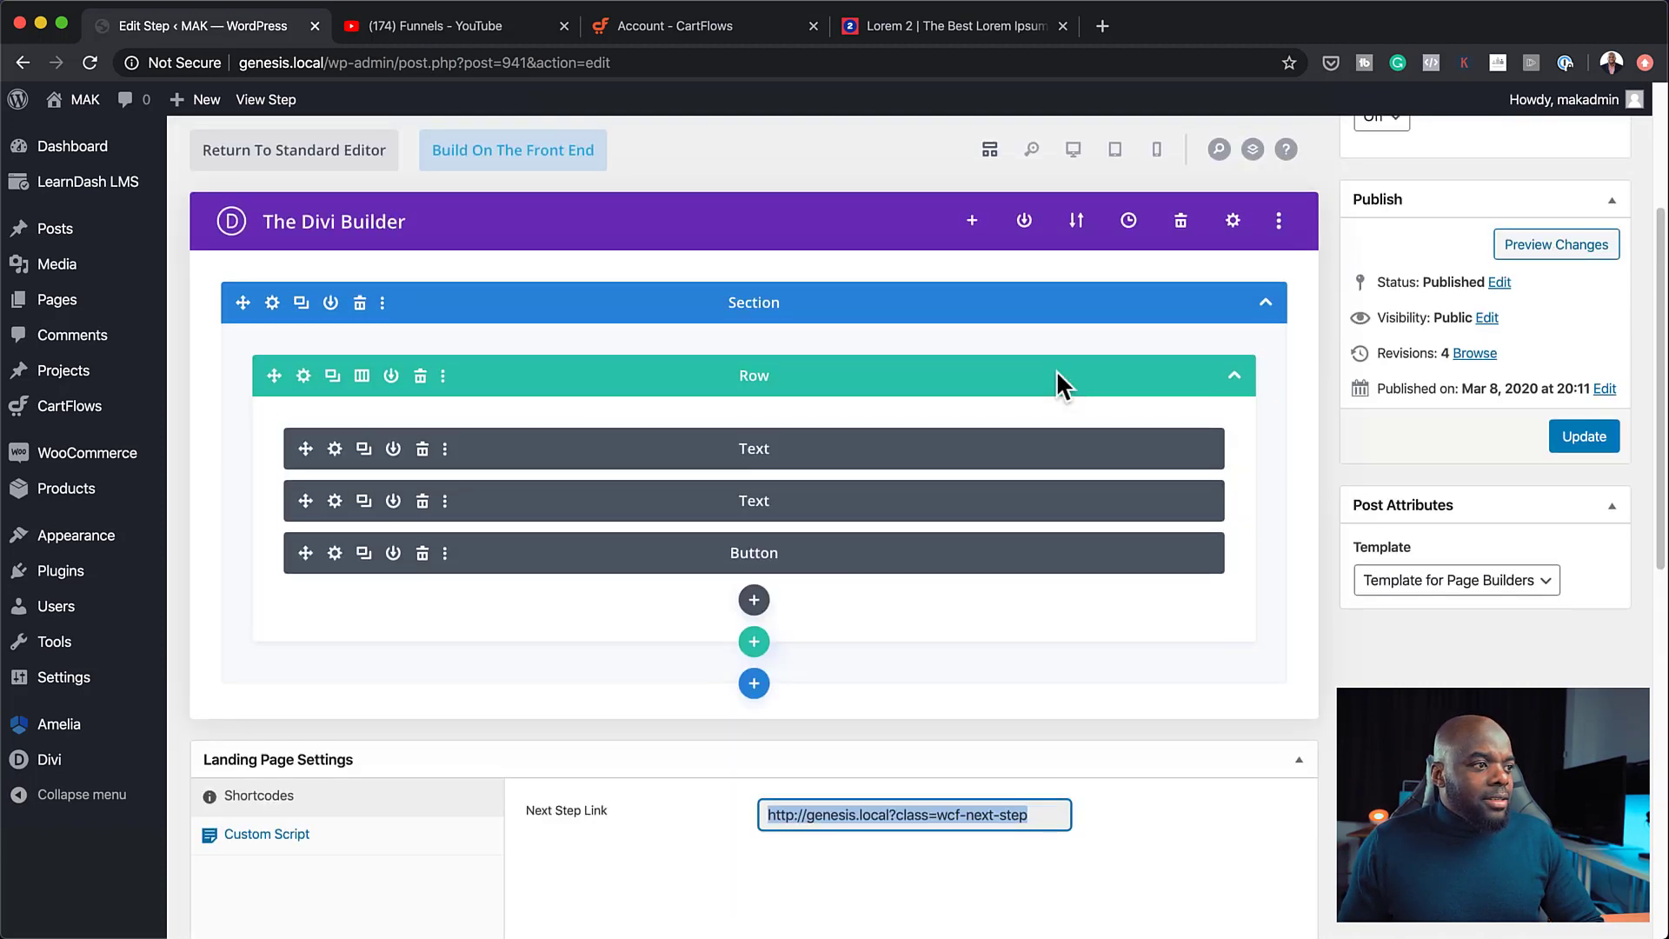
scroll(1007, 553, "up", 1)
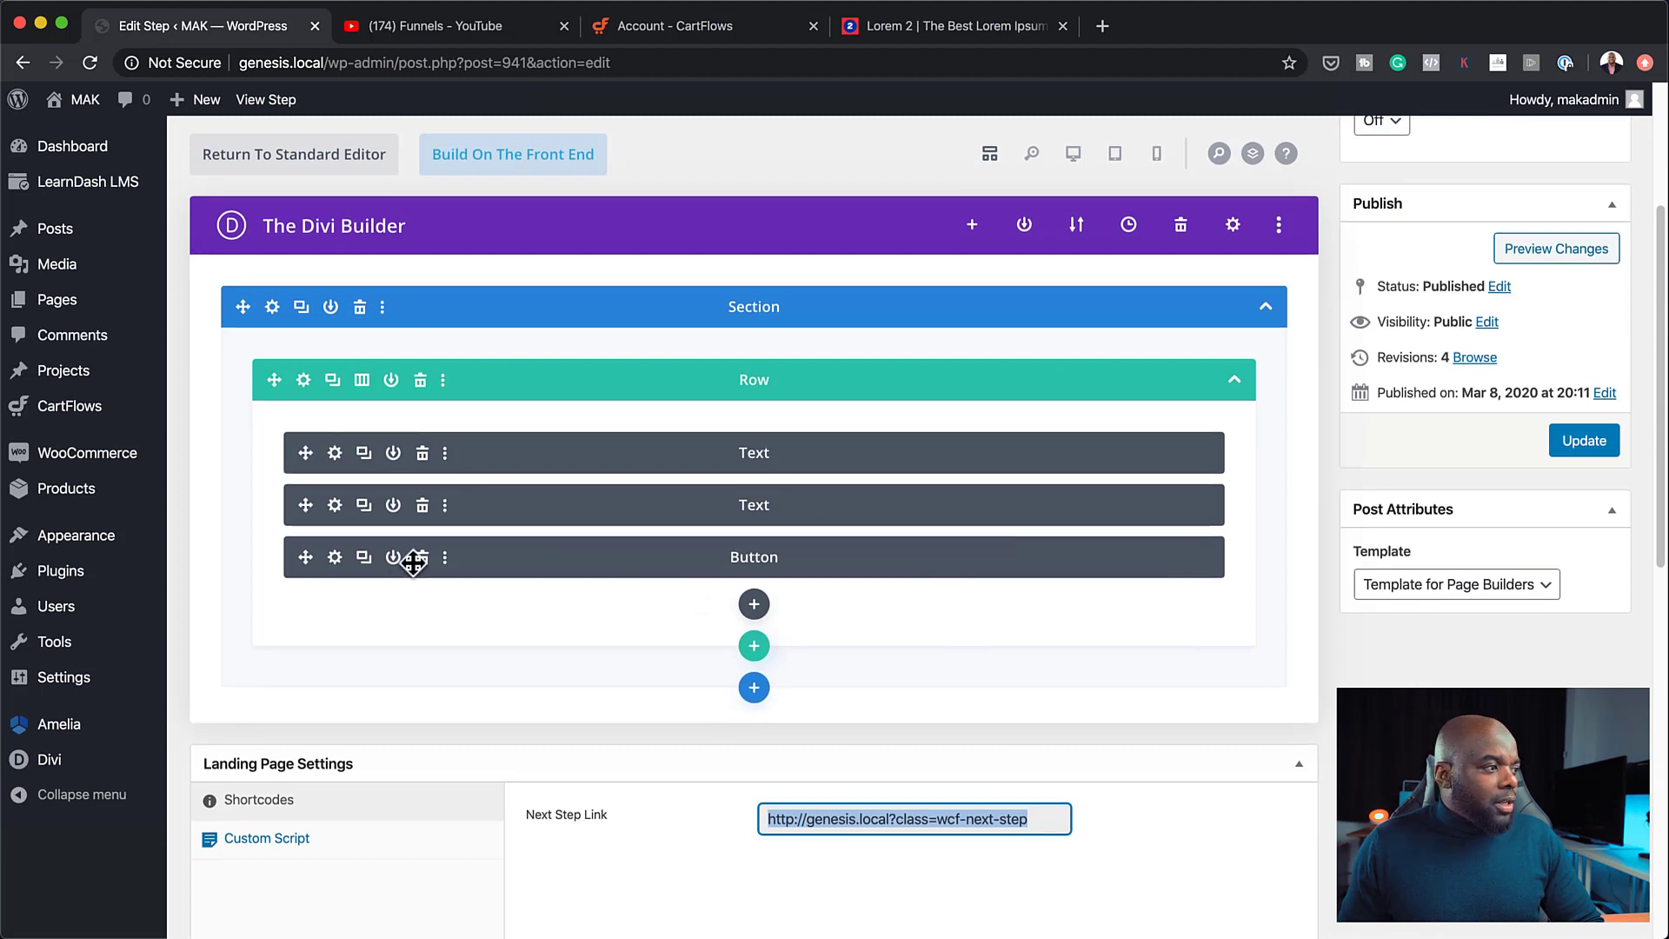
left_click(334, 558)
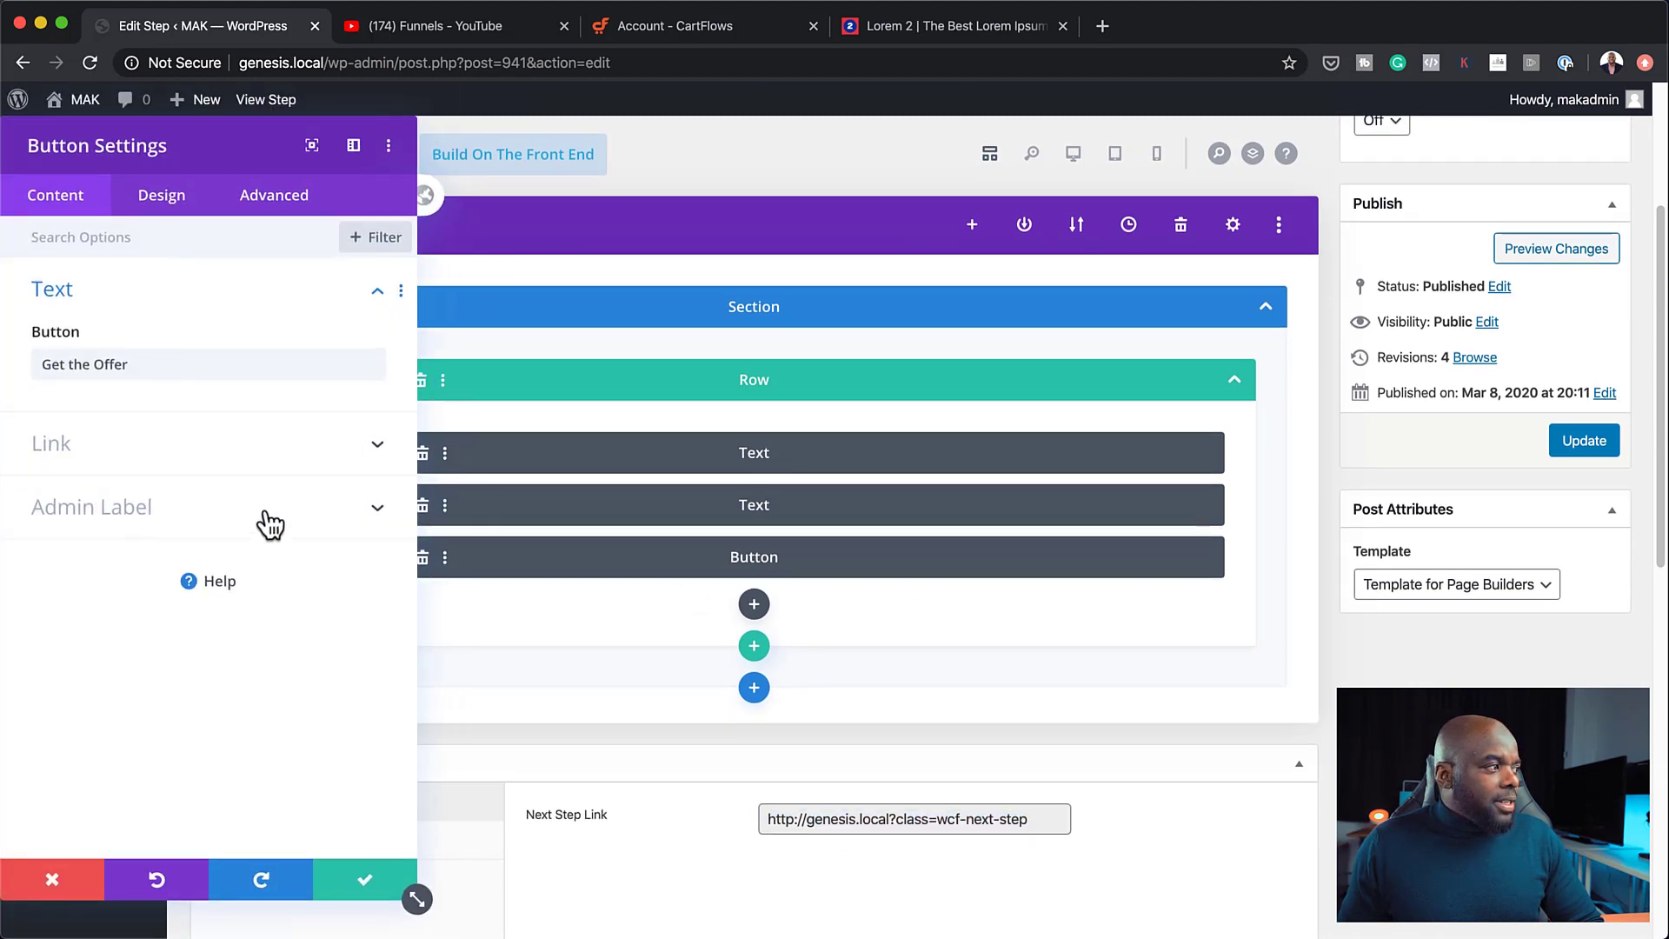
left_click(149, 450)
left_click(153, 440)
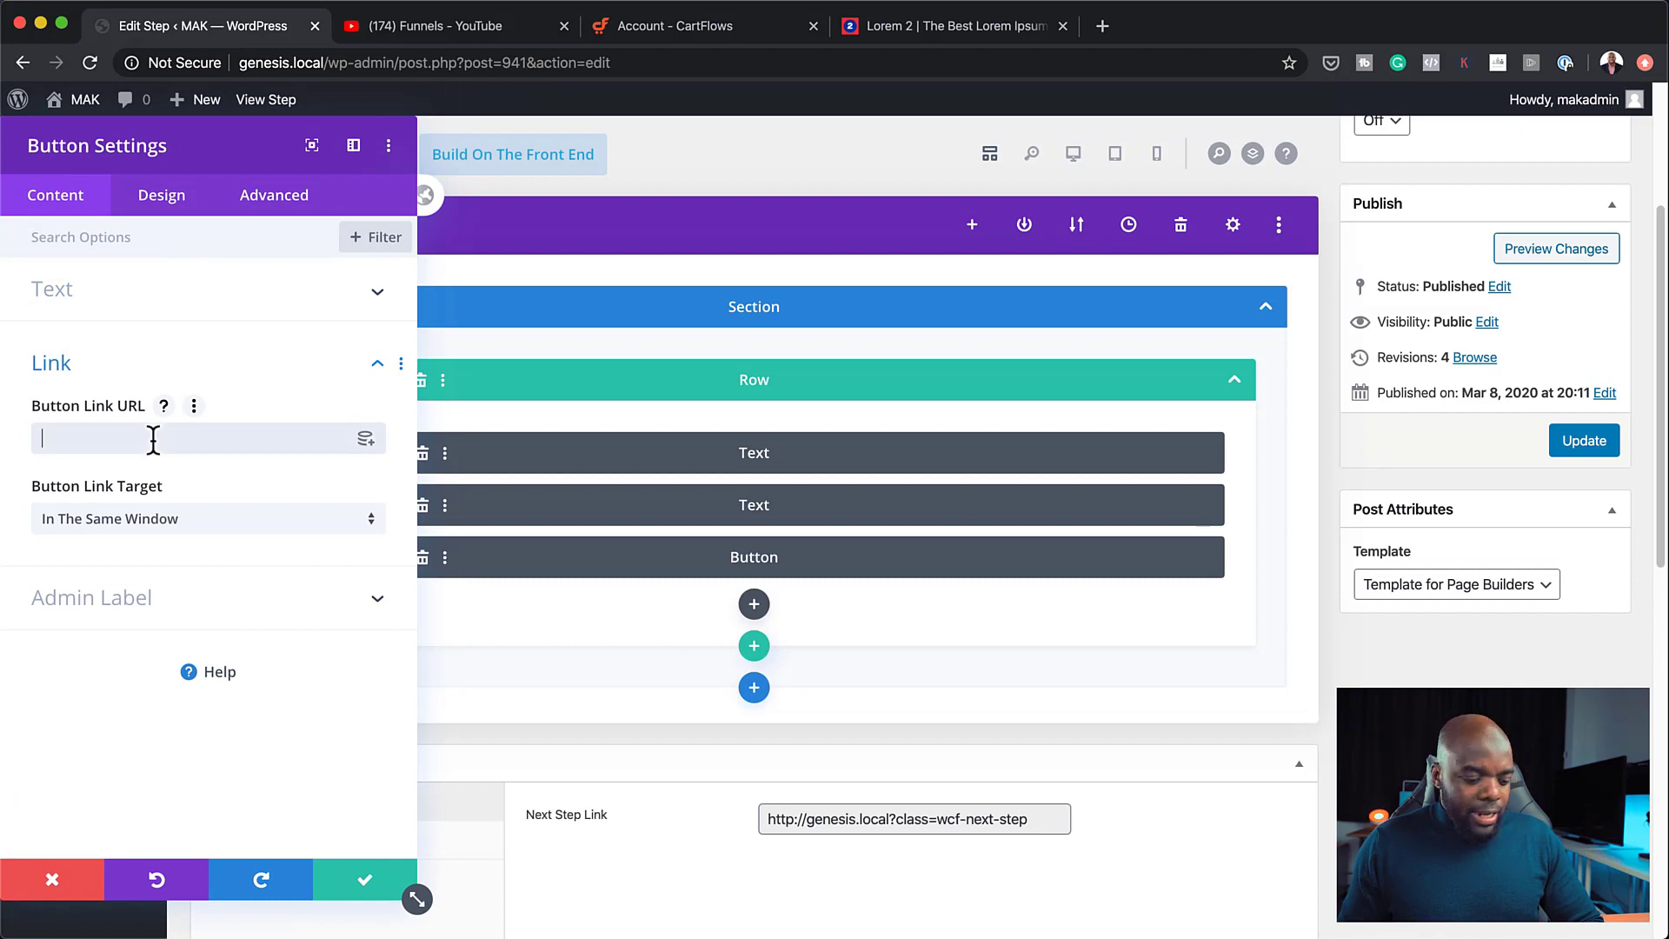
key("super+v")
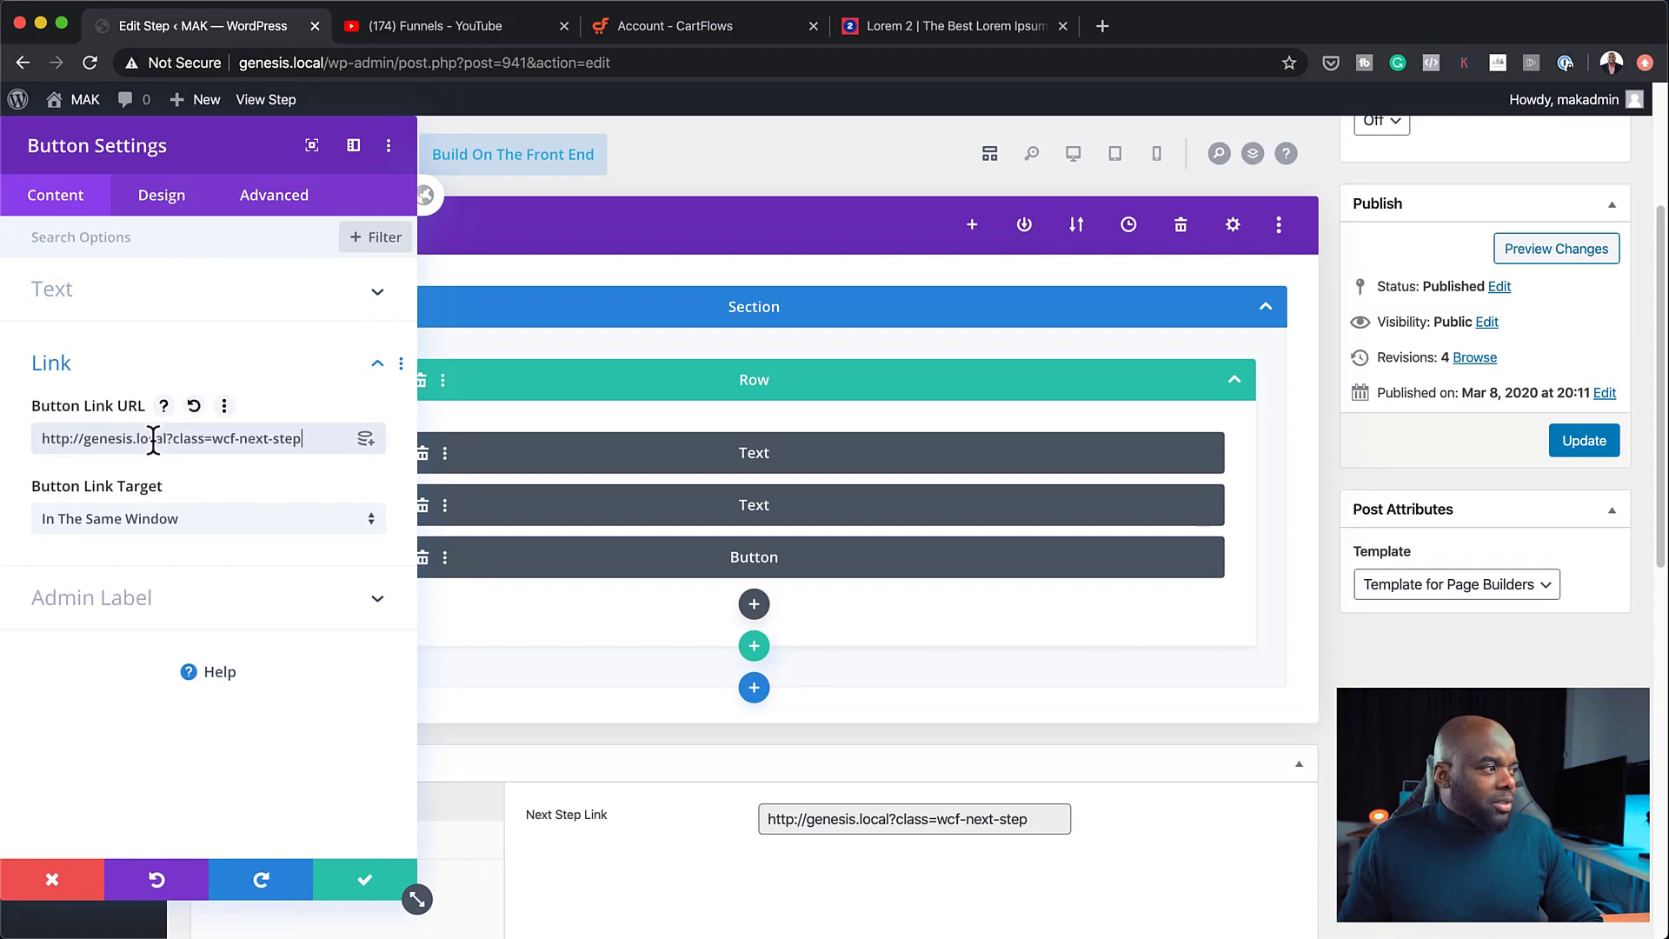
left_click(364, 883)
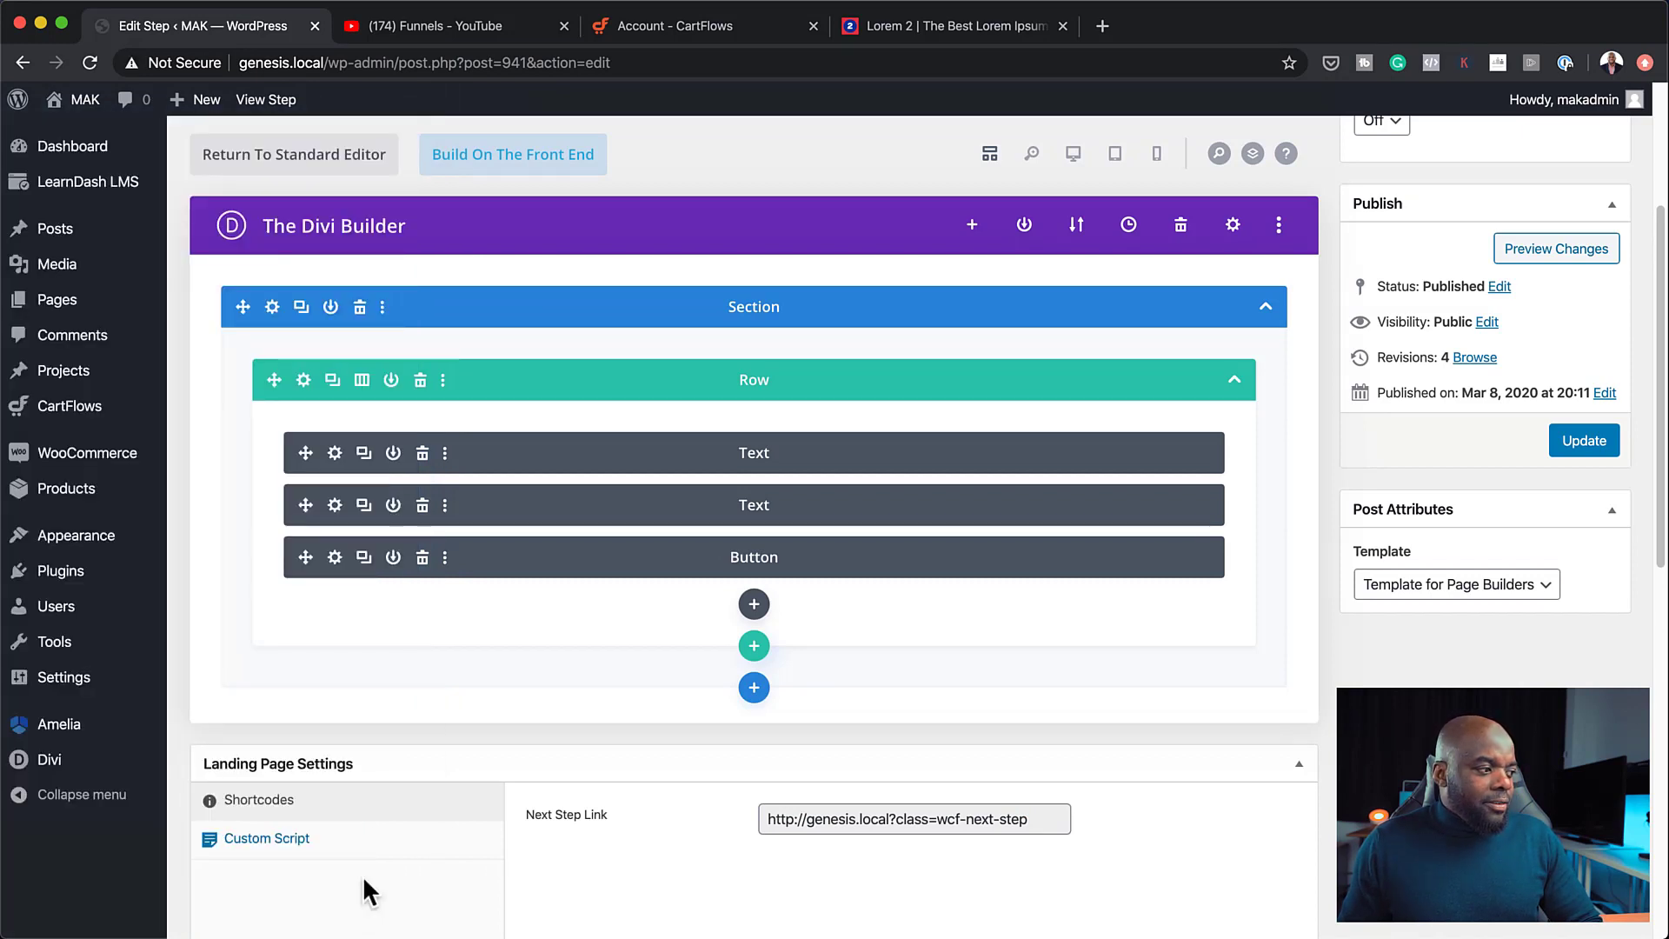
left_click(1602, 442)
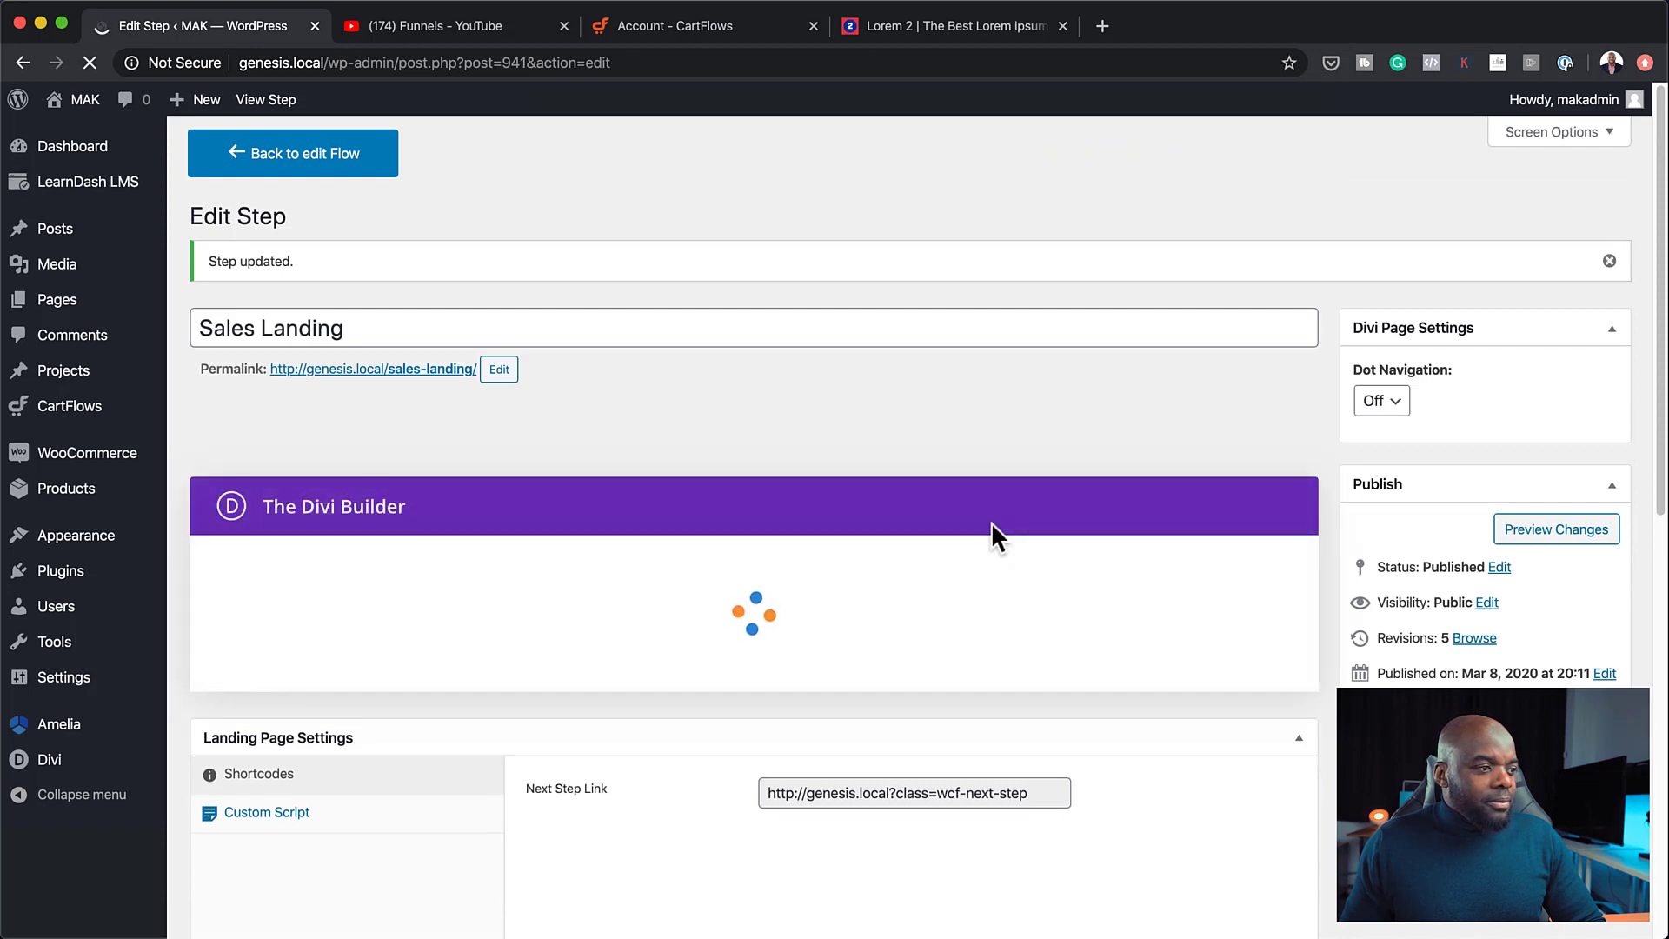
Add a single-column row below the existing row, move the Button module into it and update the step
scroll(982, 583, "down", 4)
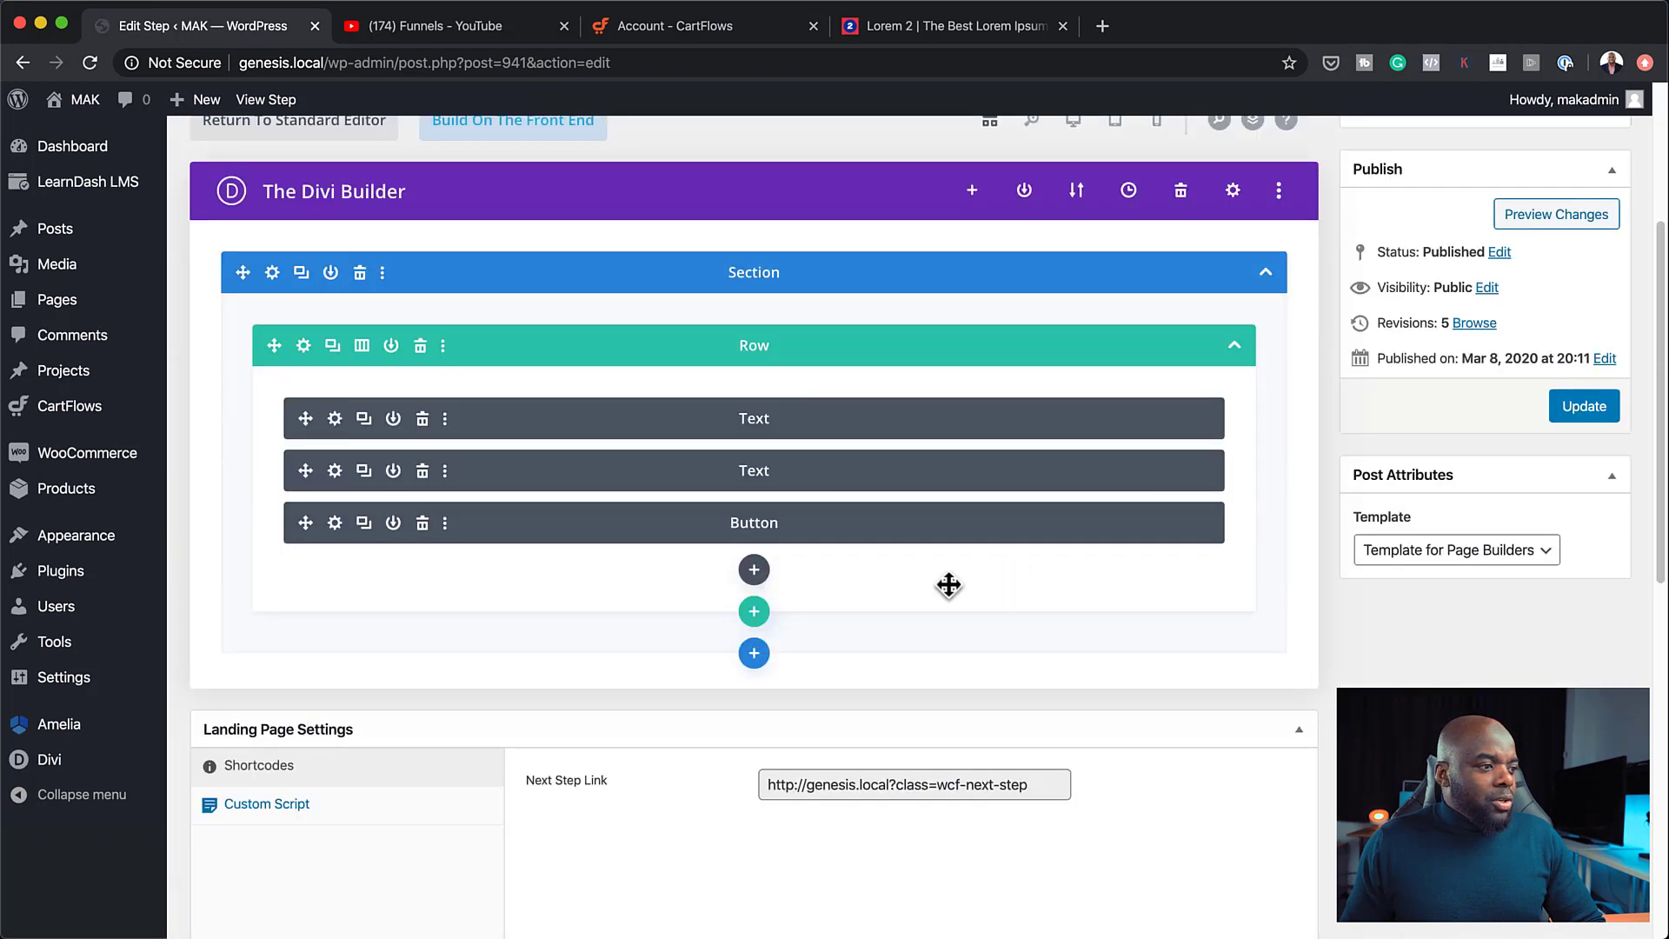
left_click(754, 612)
left_click(626, 296)
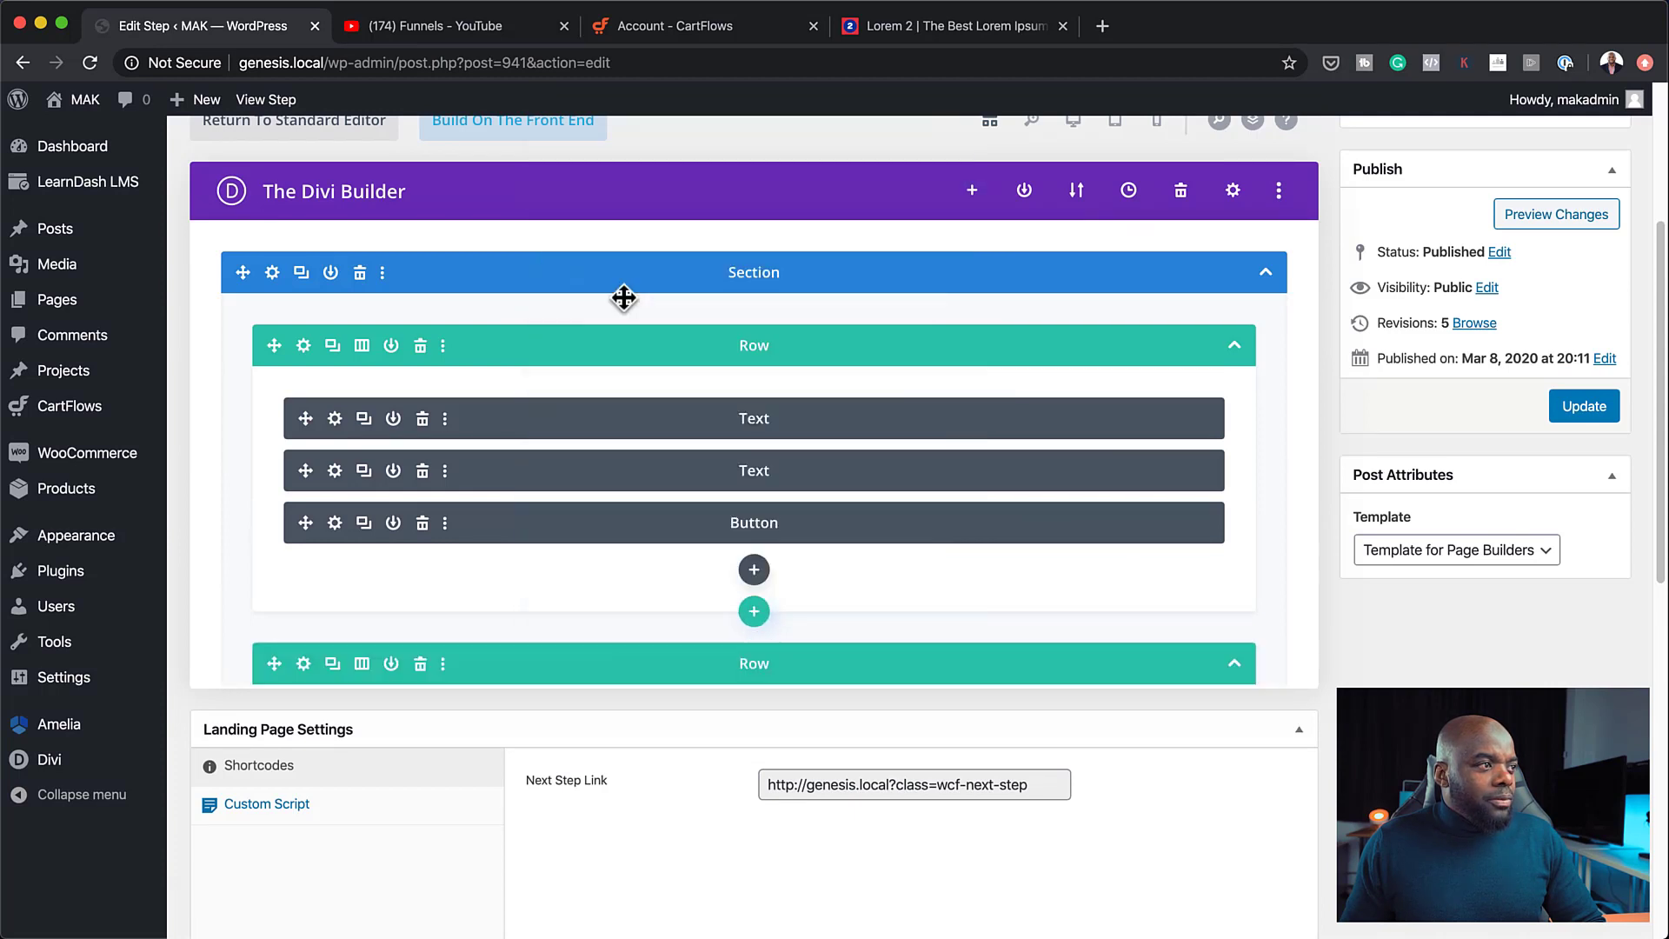
left_click(923, 181)
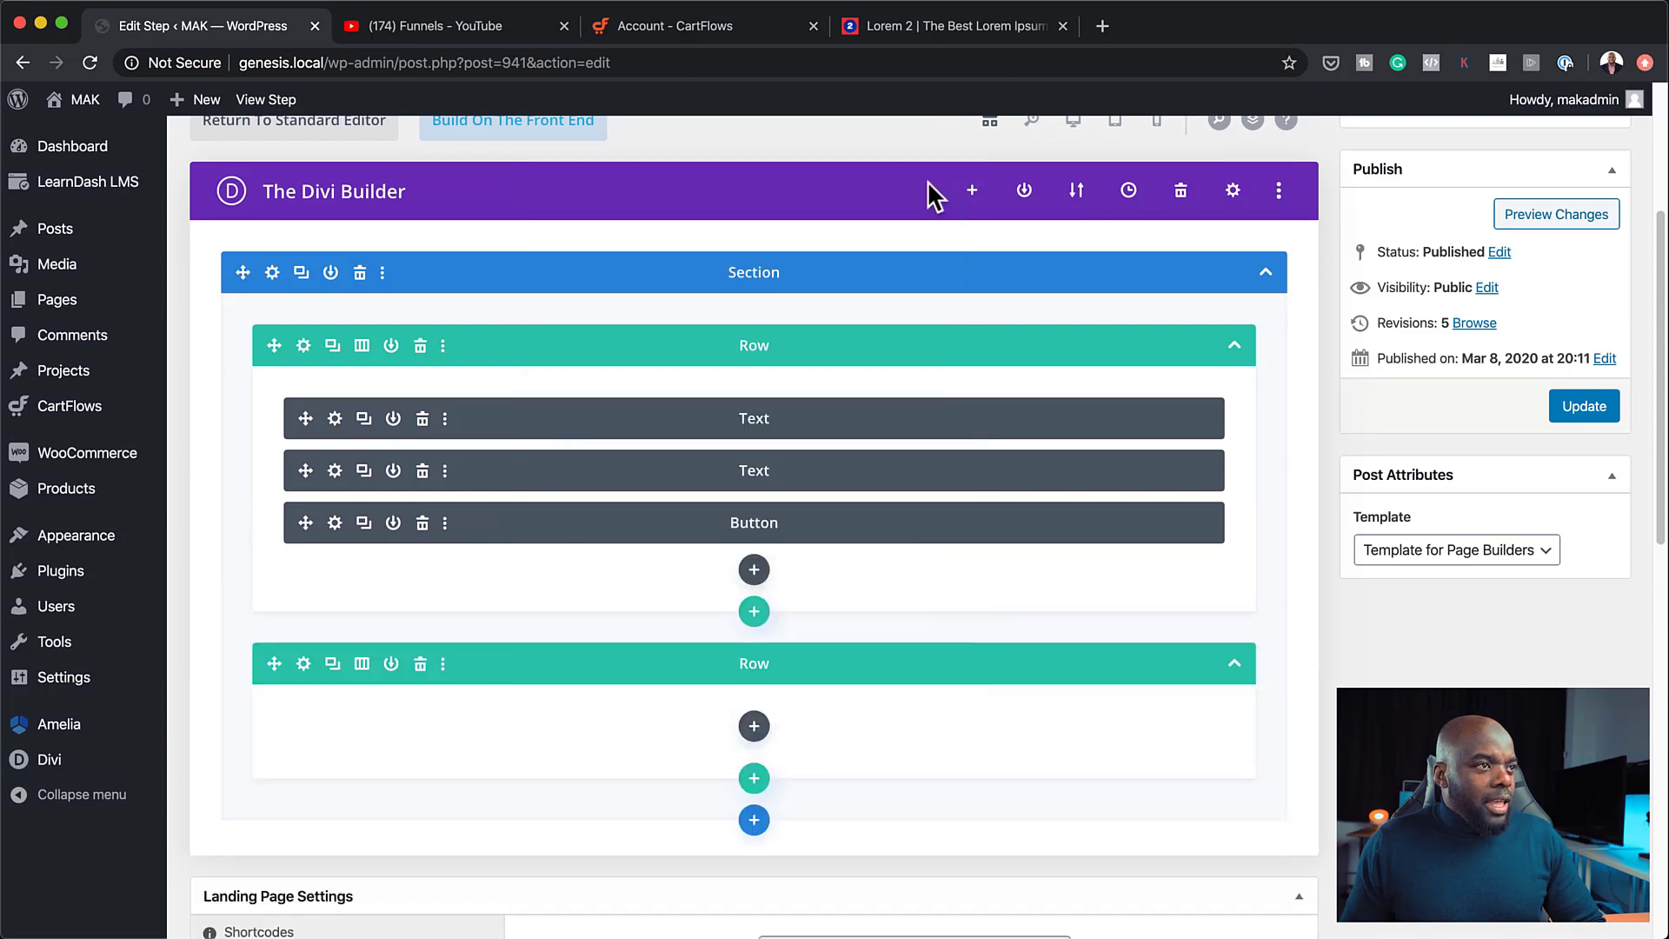
left_click_drag(843, 523, 834, 715)
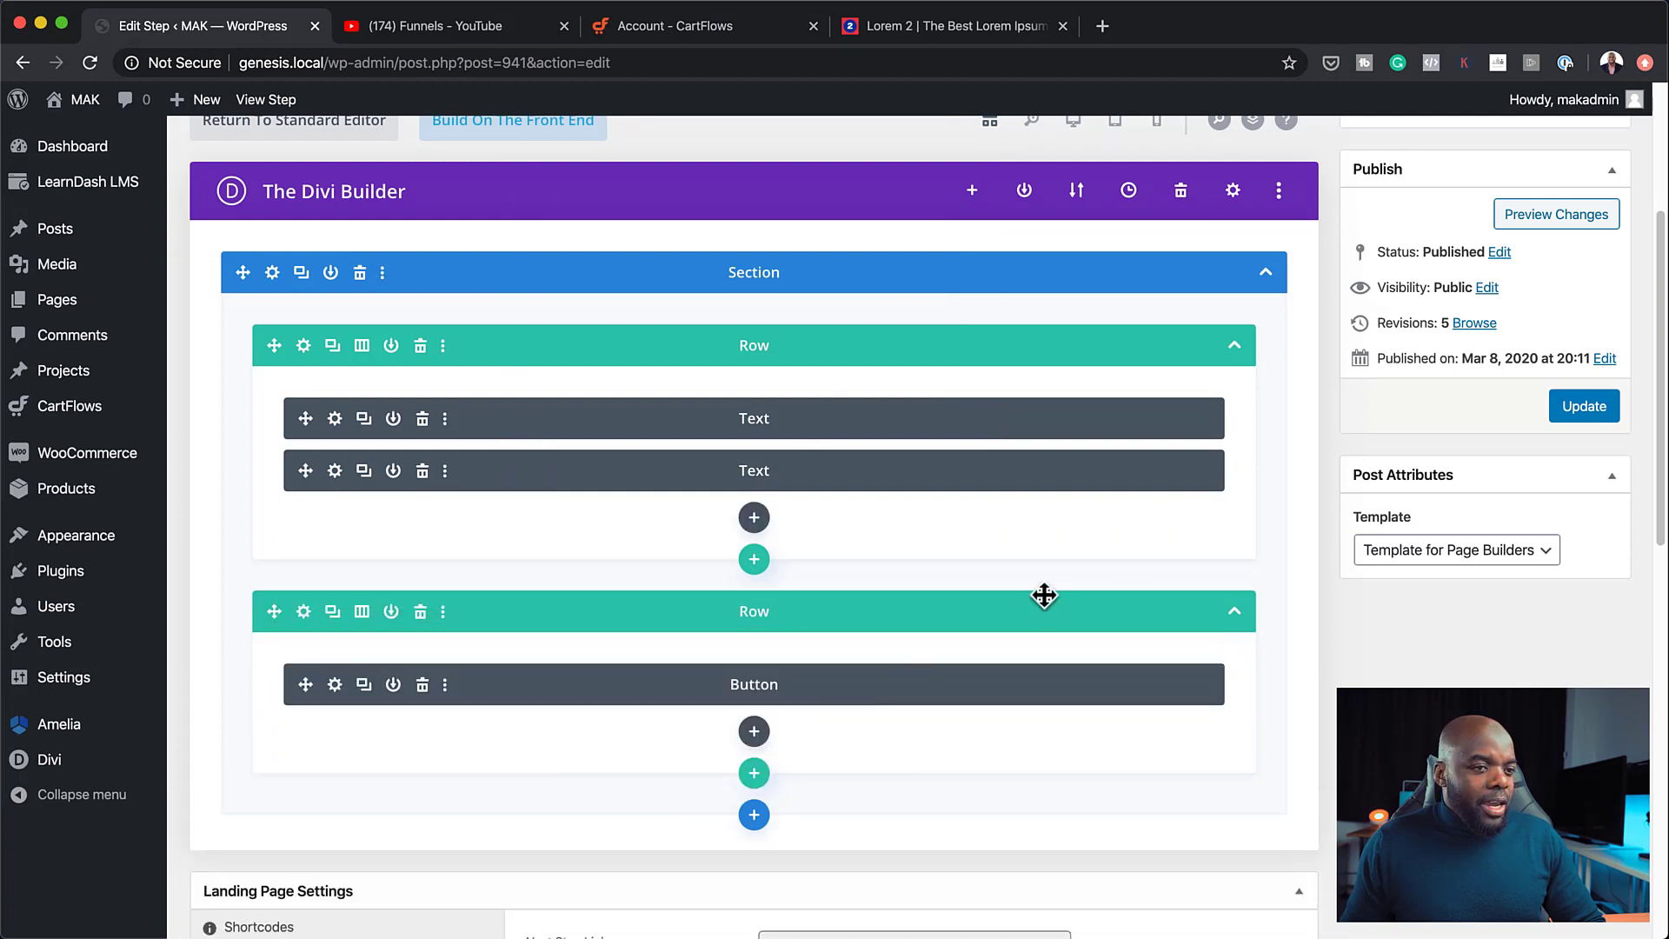
left_click(1578, 419)
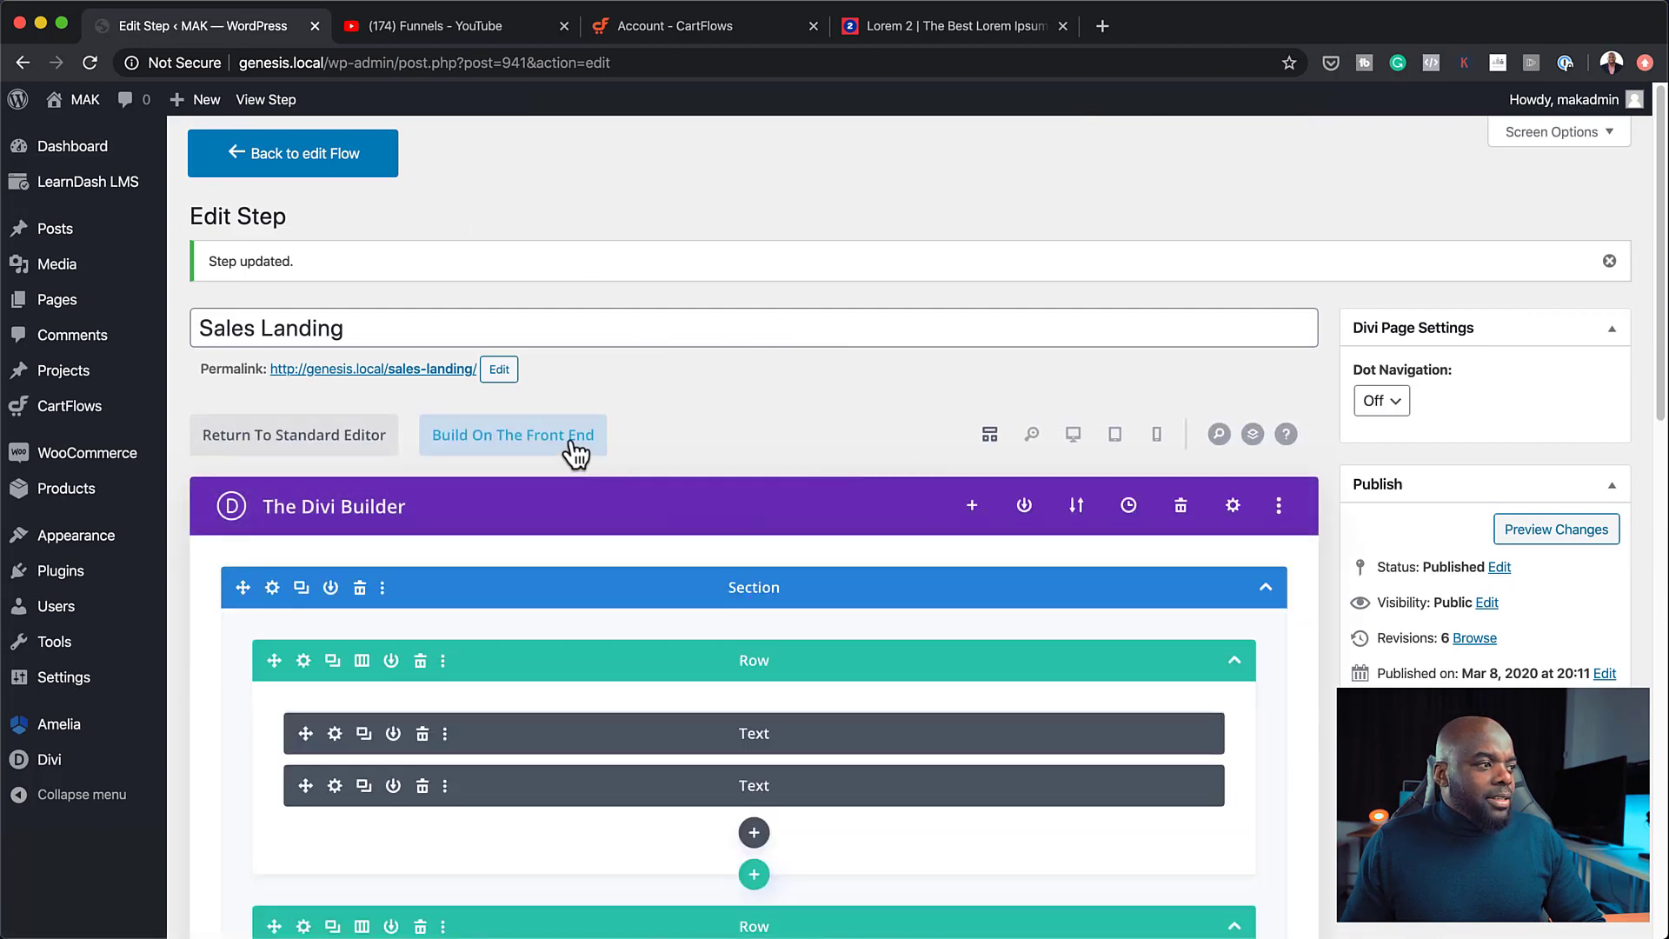
Open the page in the front-end builder and set up a split test with the text row as subject and the "Get the Offer" button as goal
left_click(571, 440)
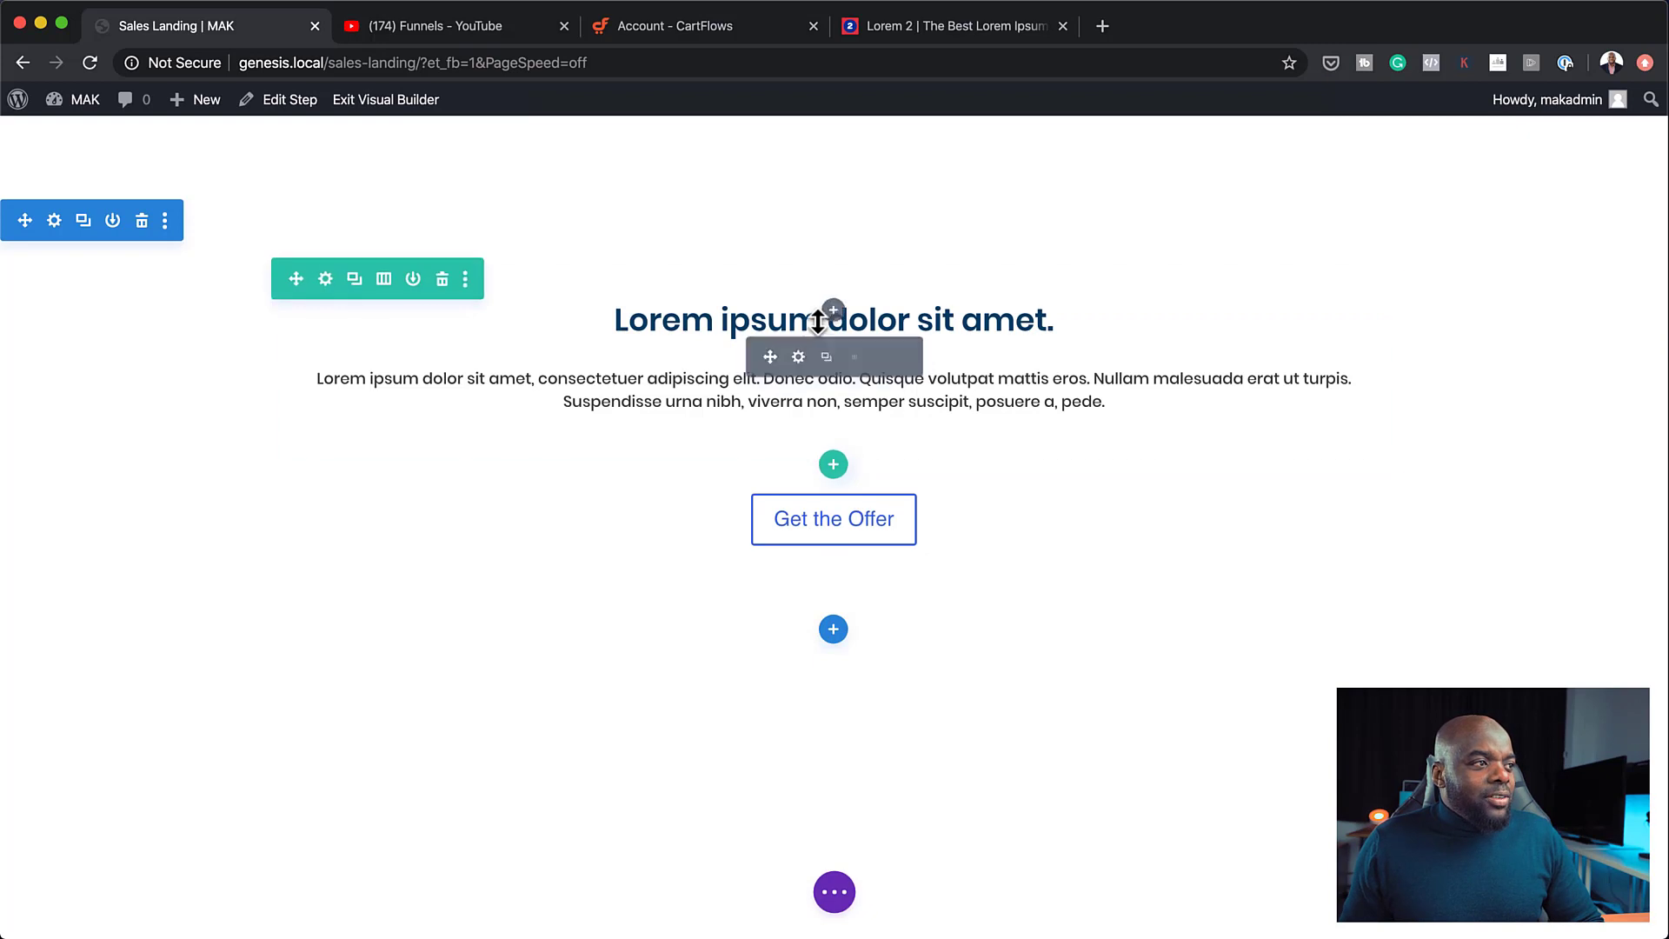
right_click(398, 294)
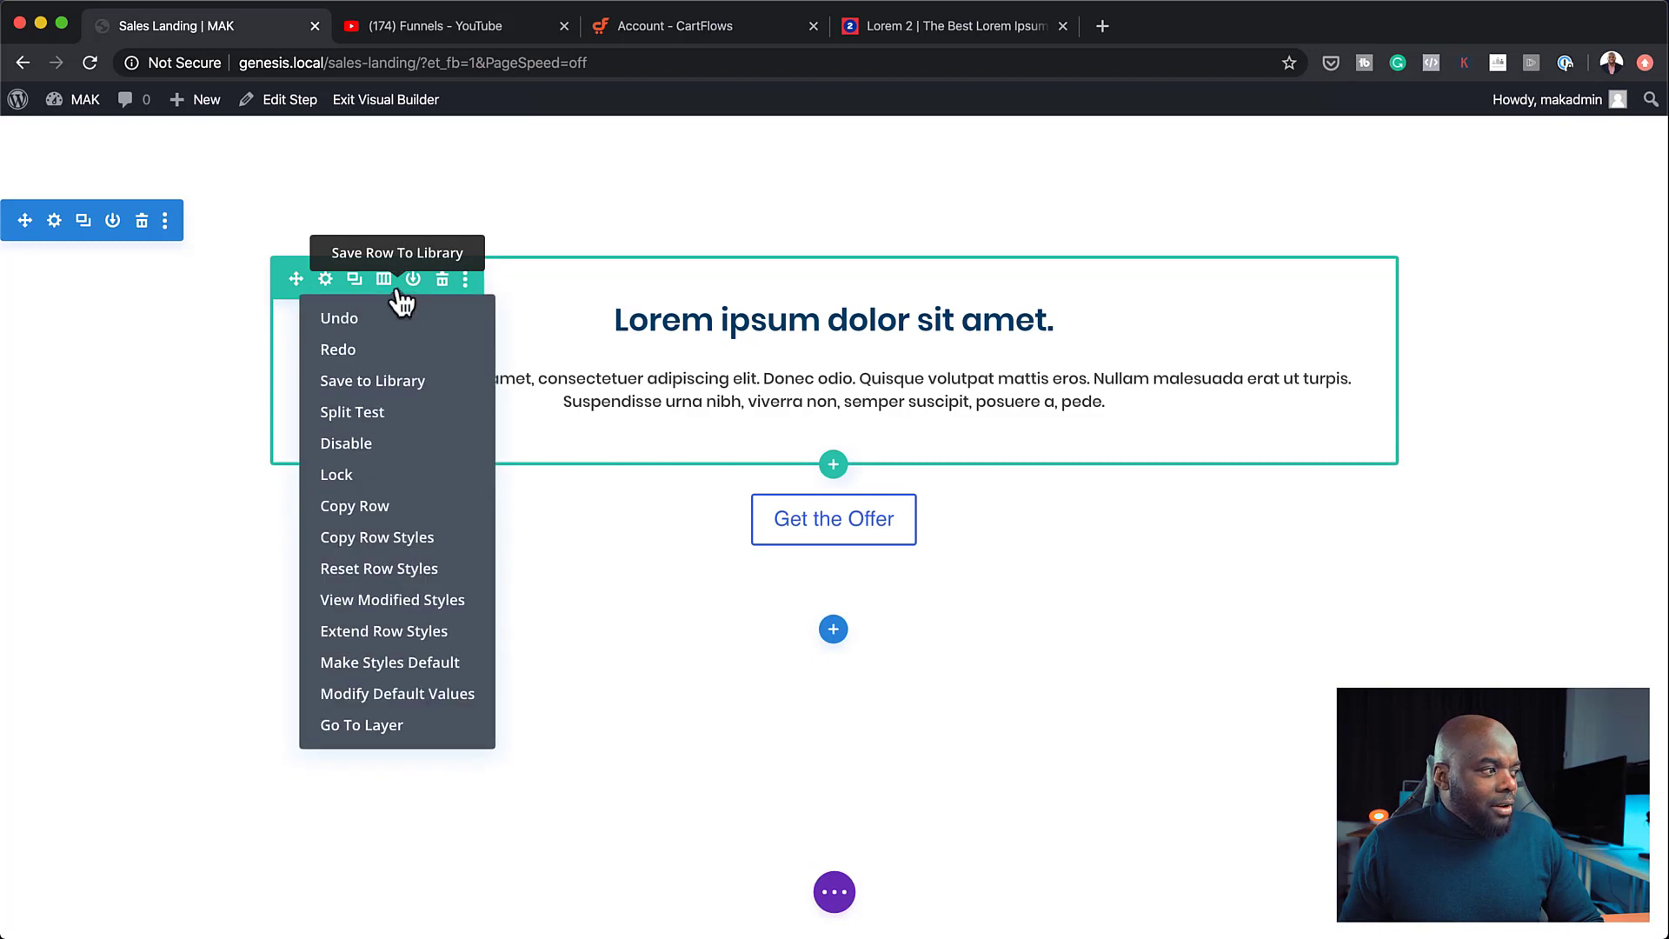
left_click(384, 416)
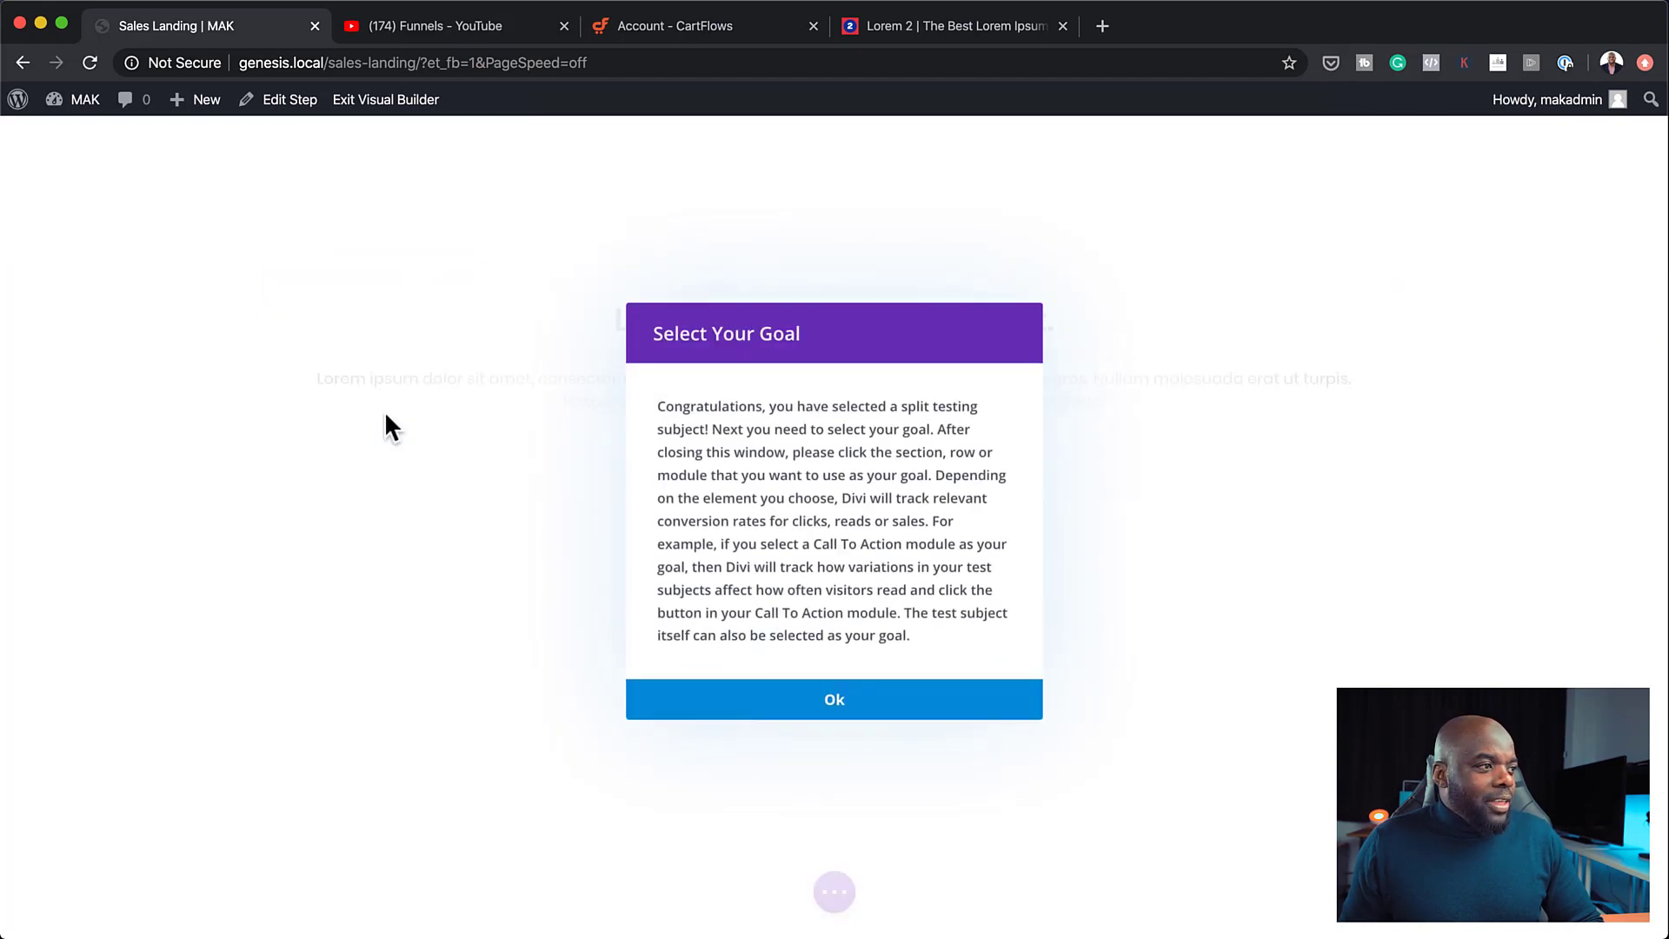
left_click(840, 701)
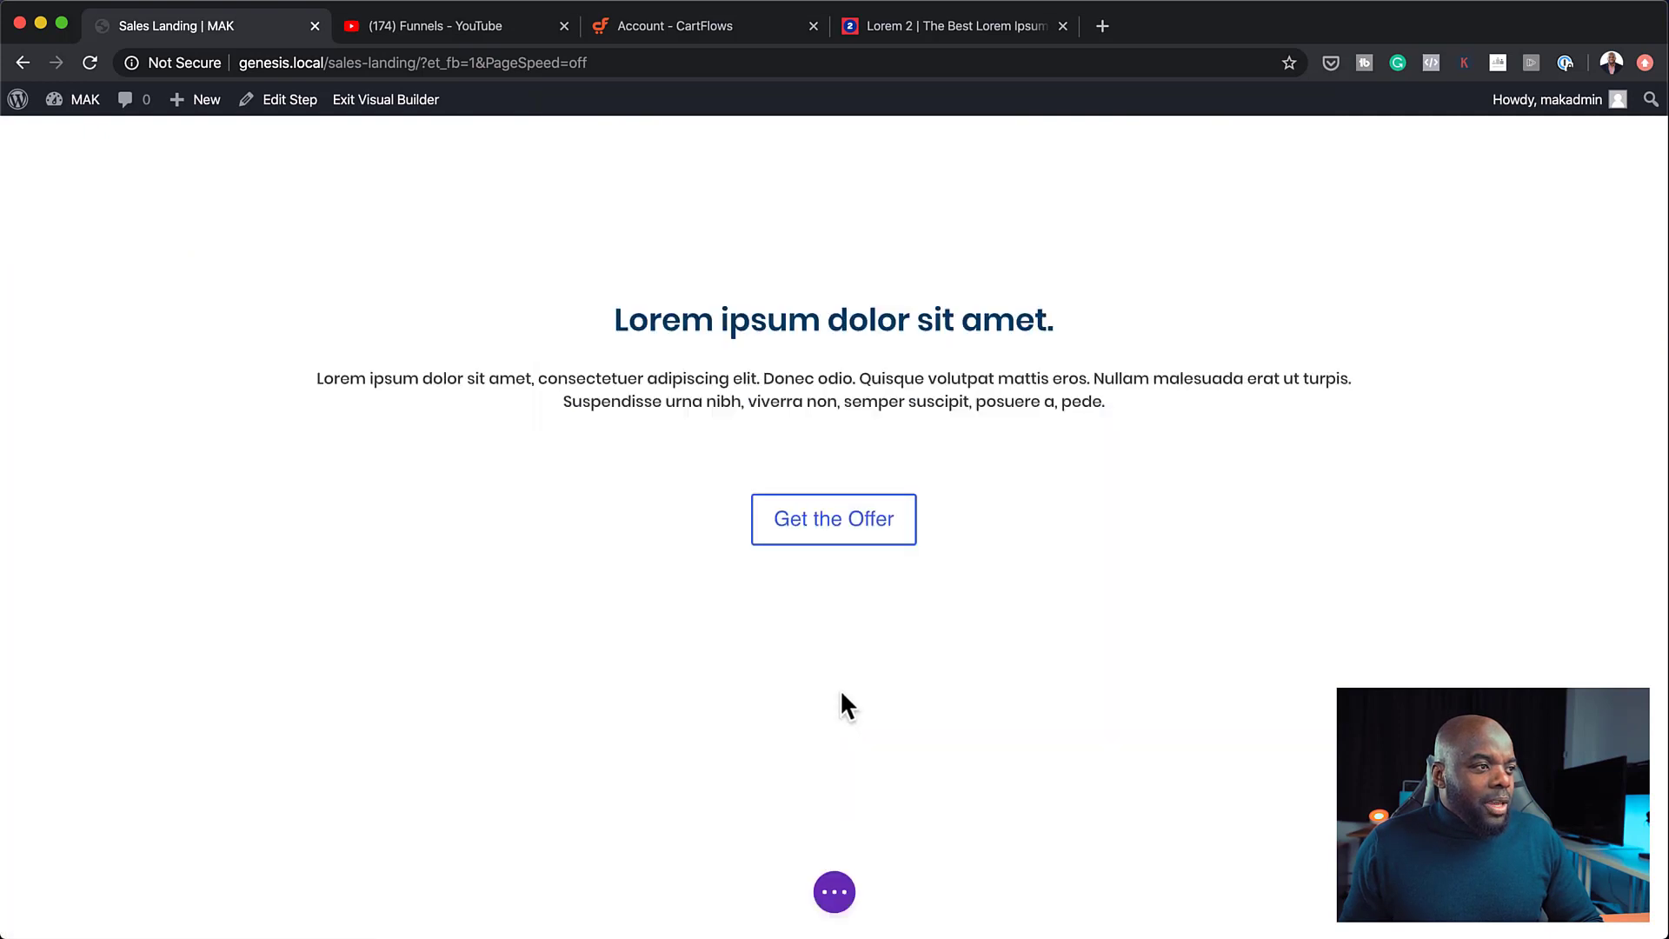
left_click(840, 534)
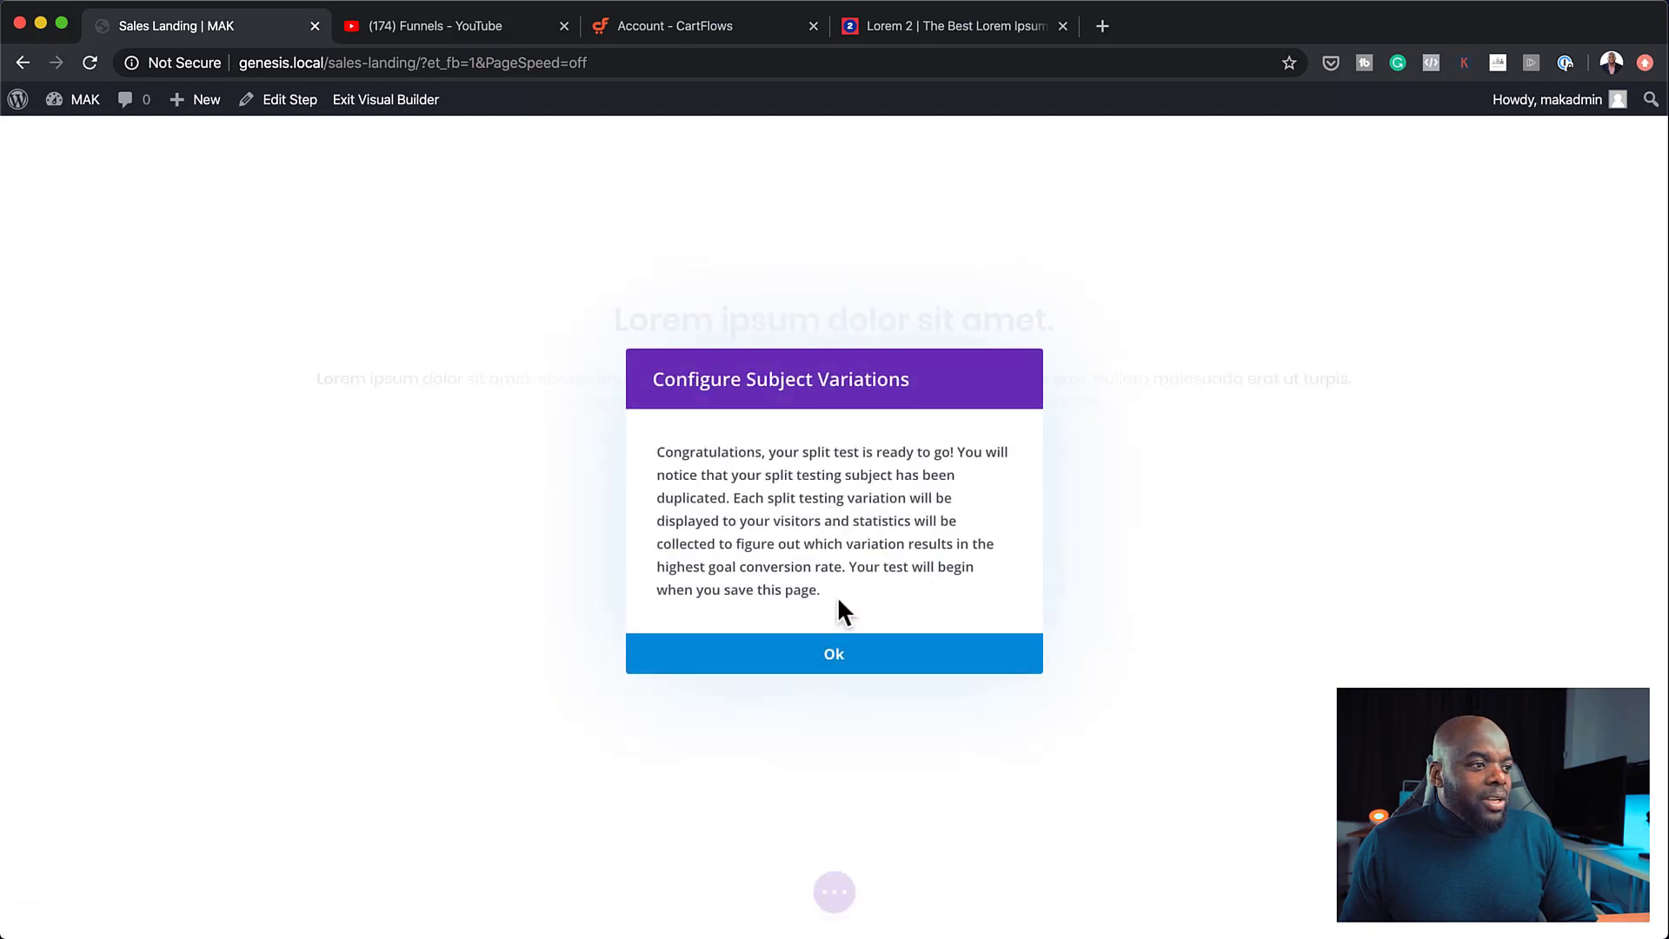
left_click(838, 659)
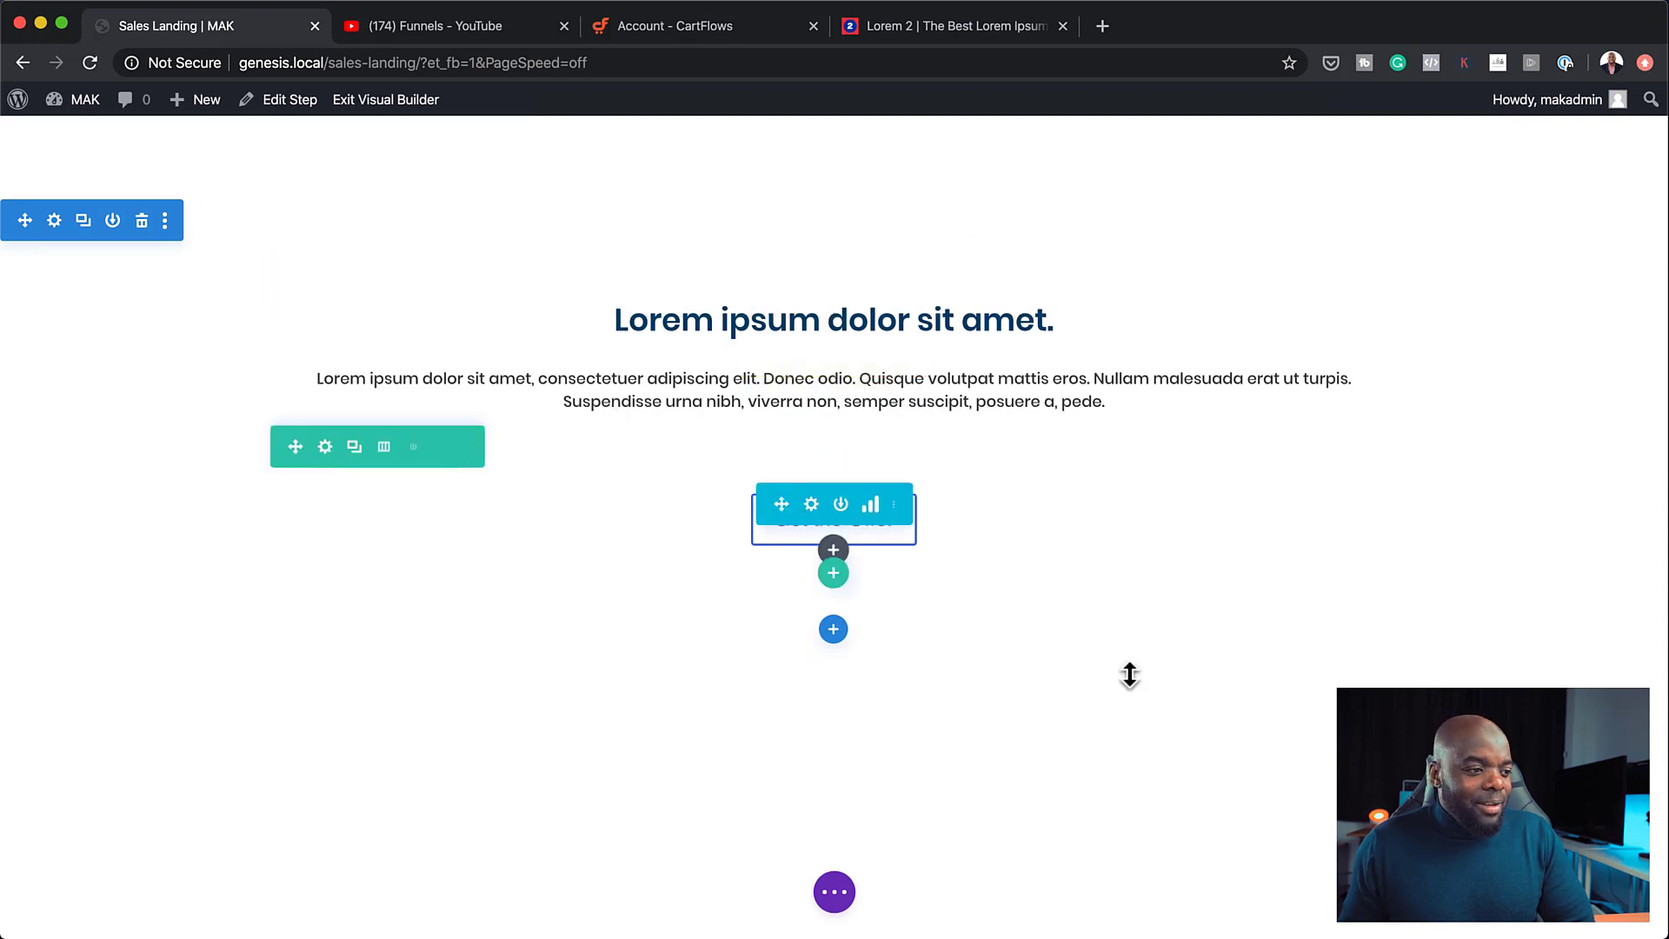
Show the Layers list beside the page content and expand the section down to the Button module
left_click(833, 893)
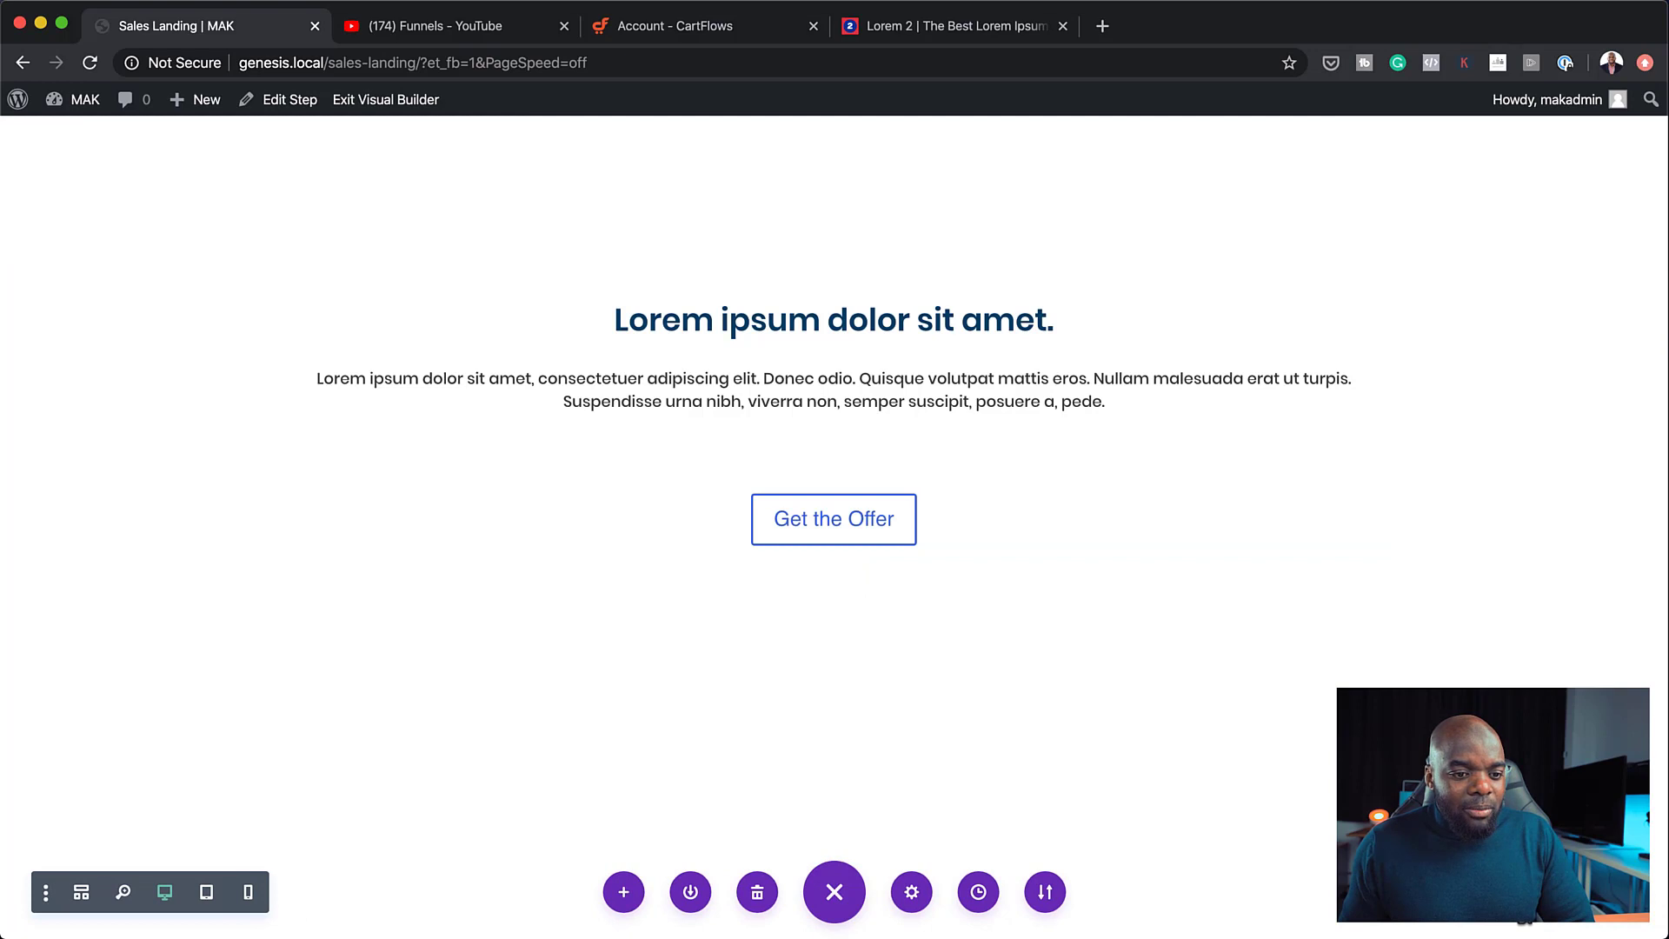
left_click(1517, 900)
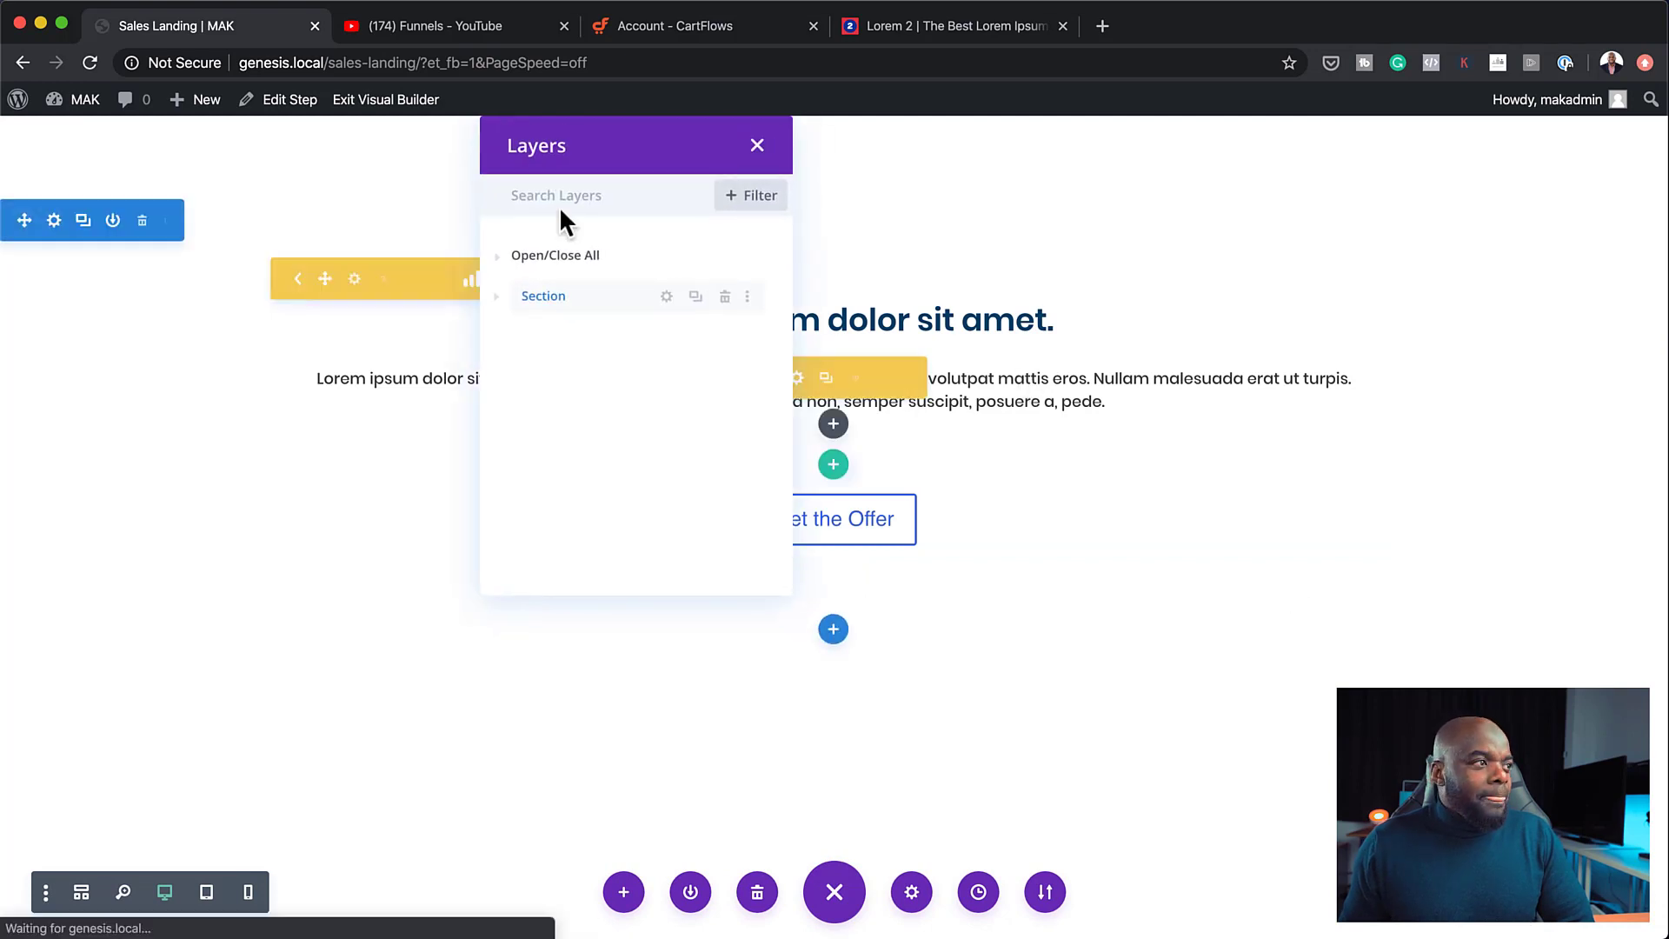
left_click_drag(693, 150, 1459, 185)
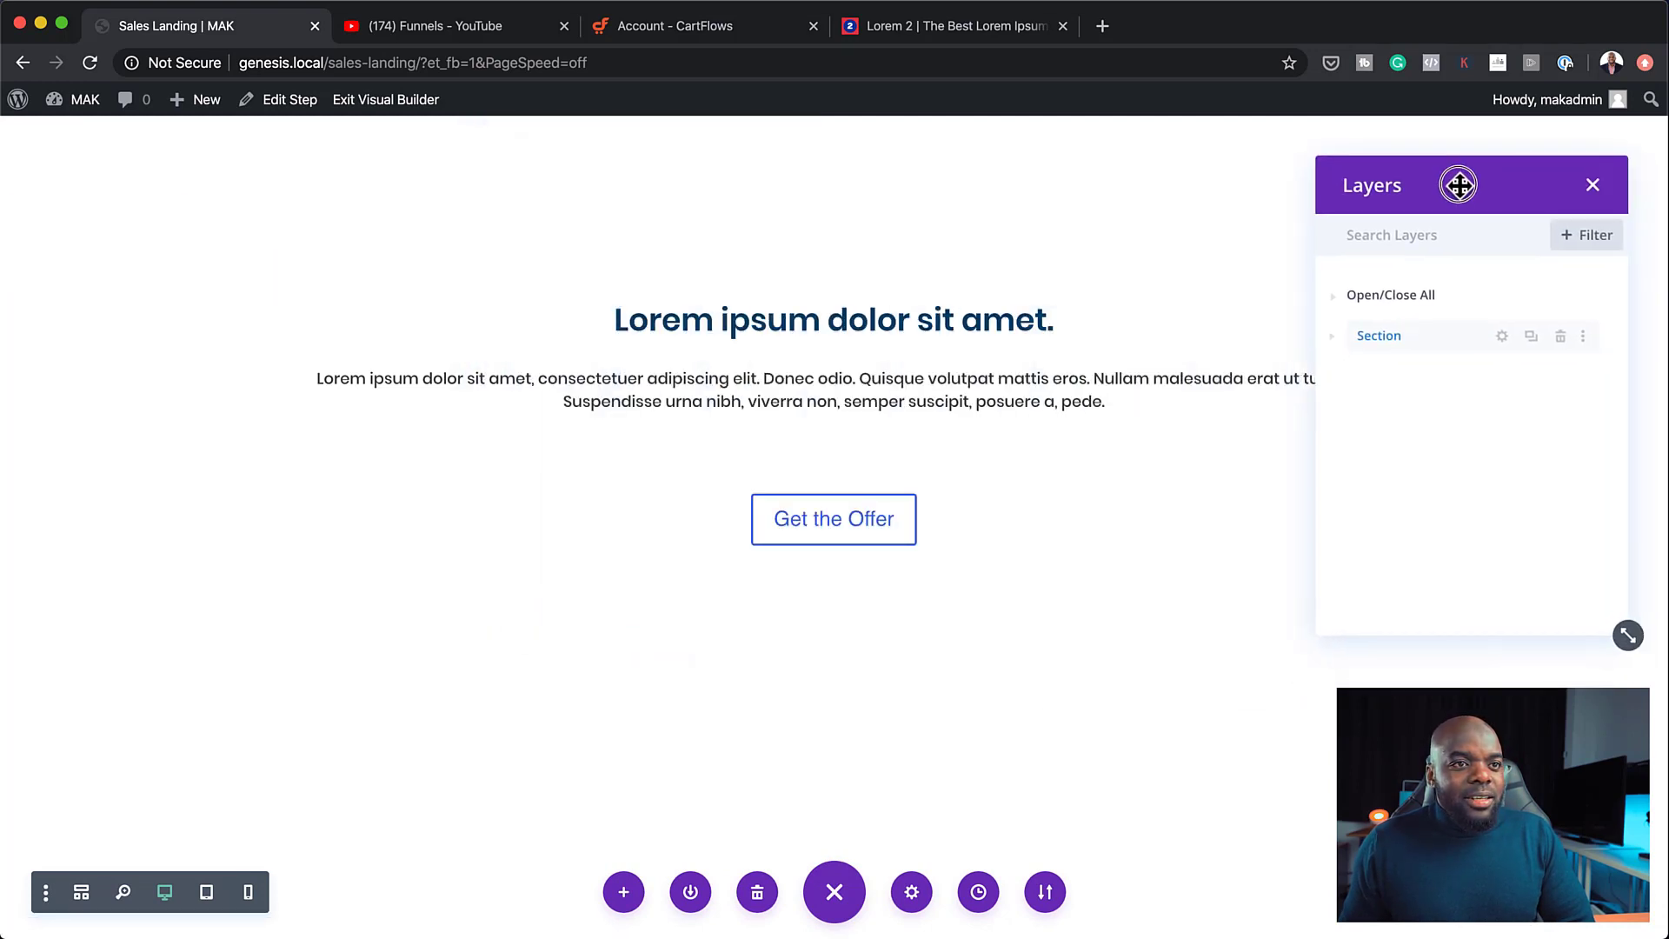
left_click(1333, 337)
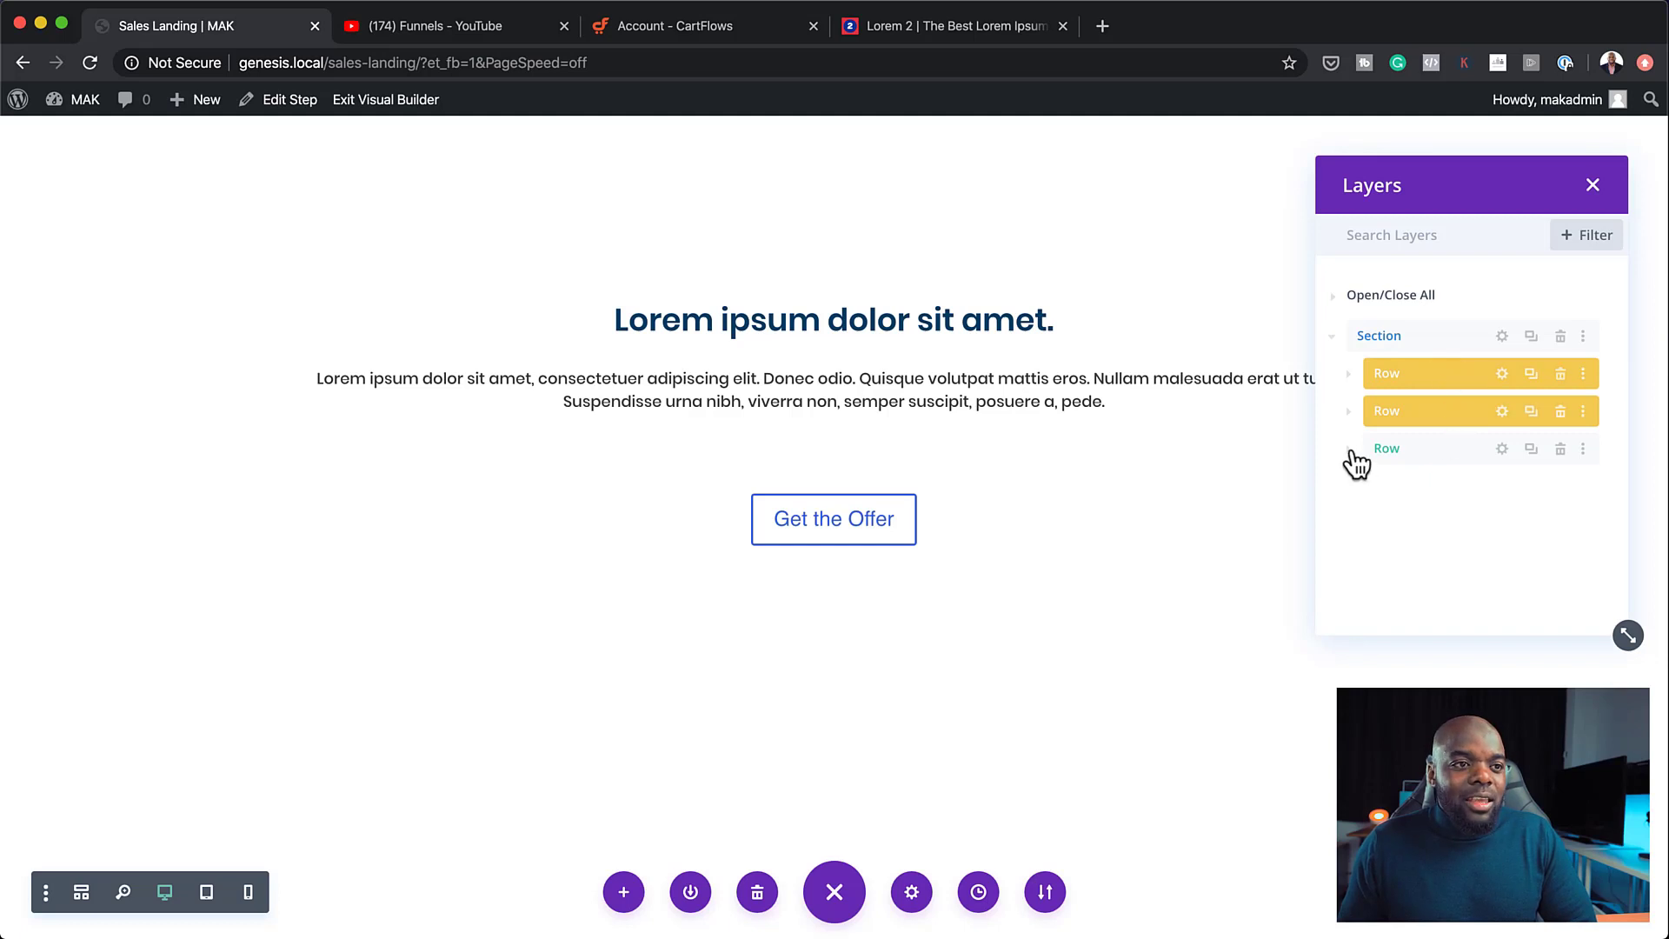
left_click(1365, 486)
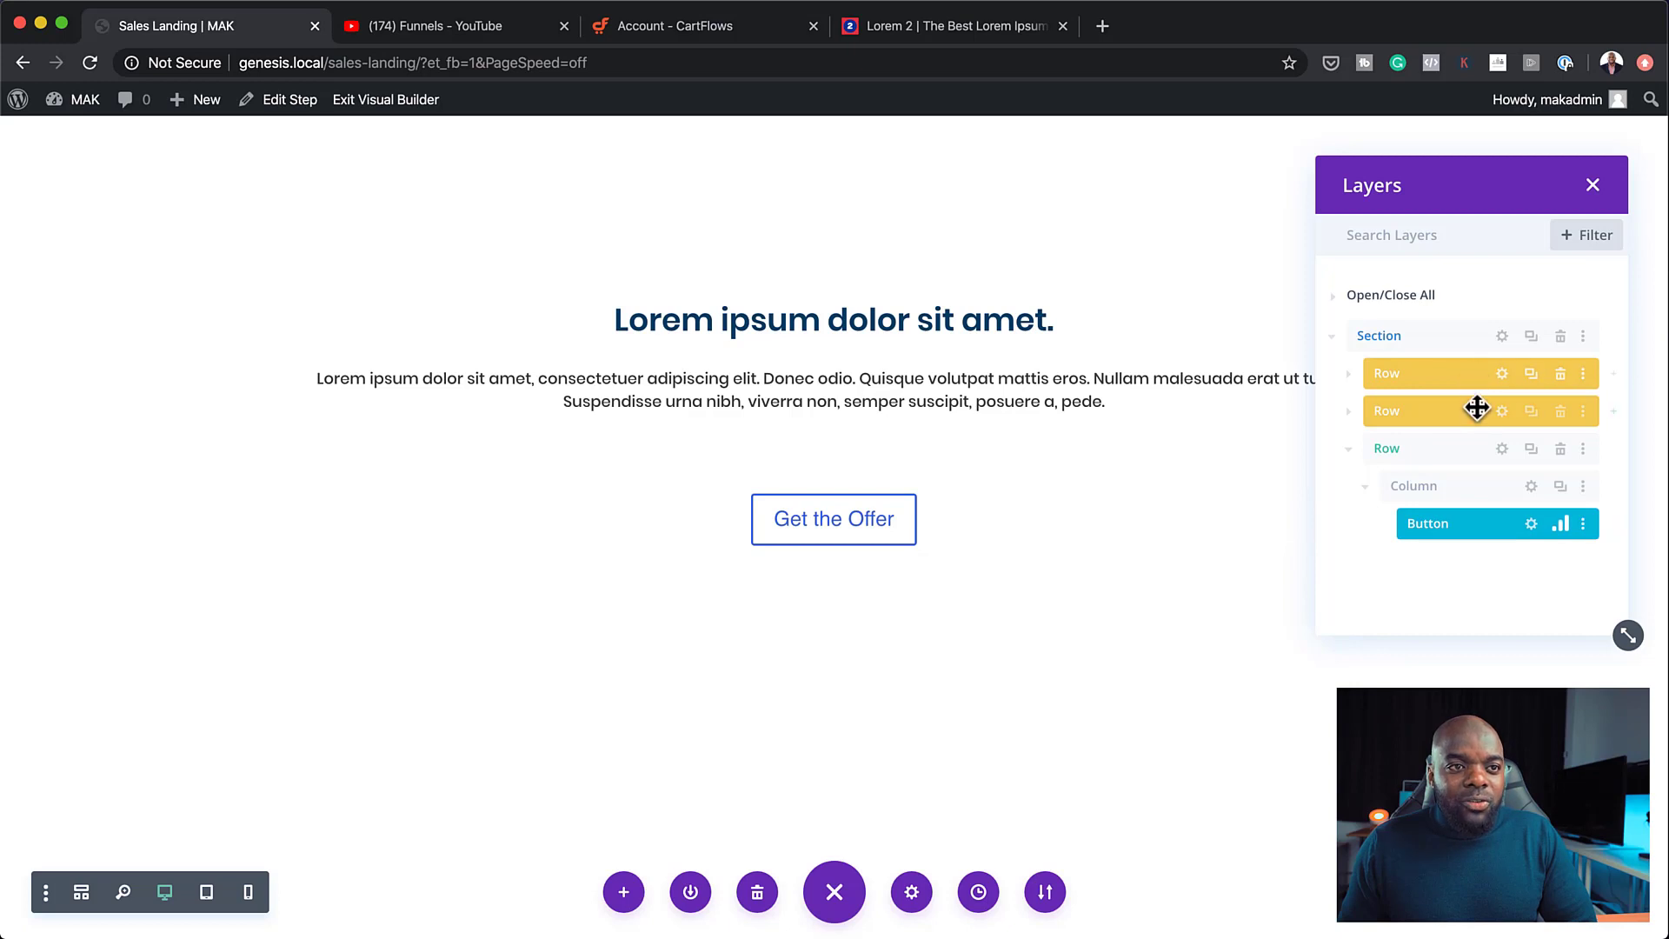
Rename the two split-test row variations as V1 and V2
double_click(1391, 373)
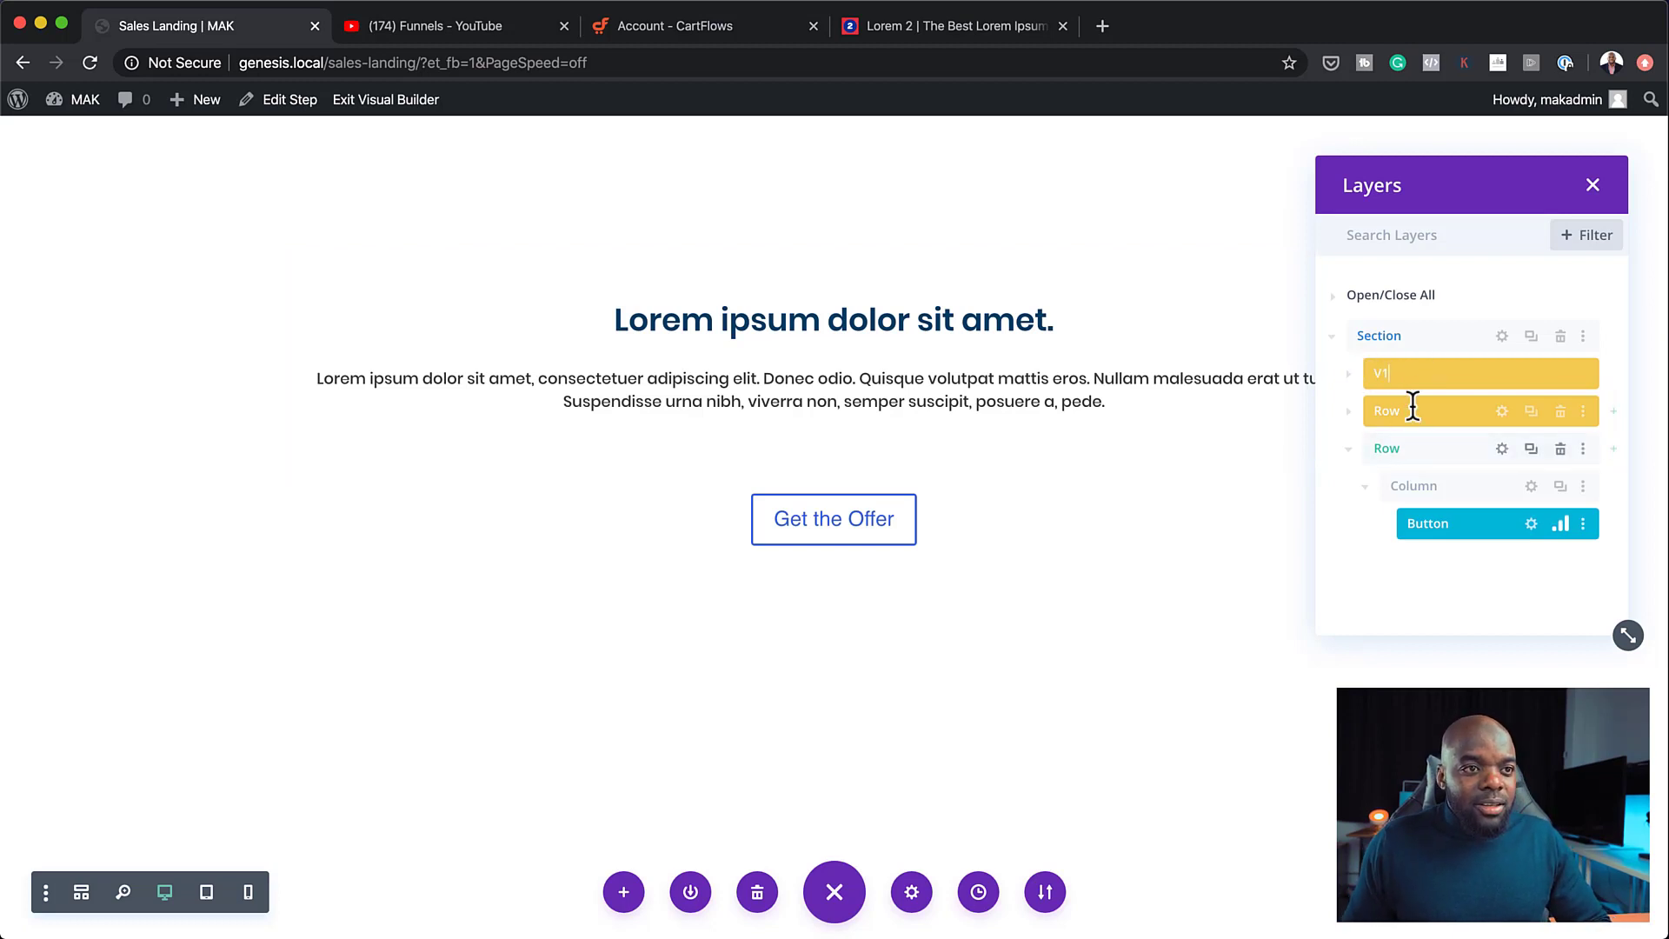
left_click_drag(1403, 409, 1359, 417)
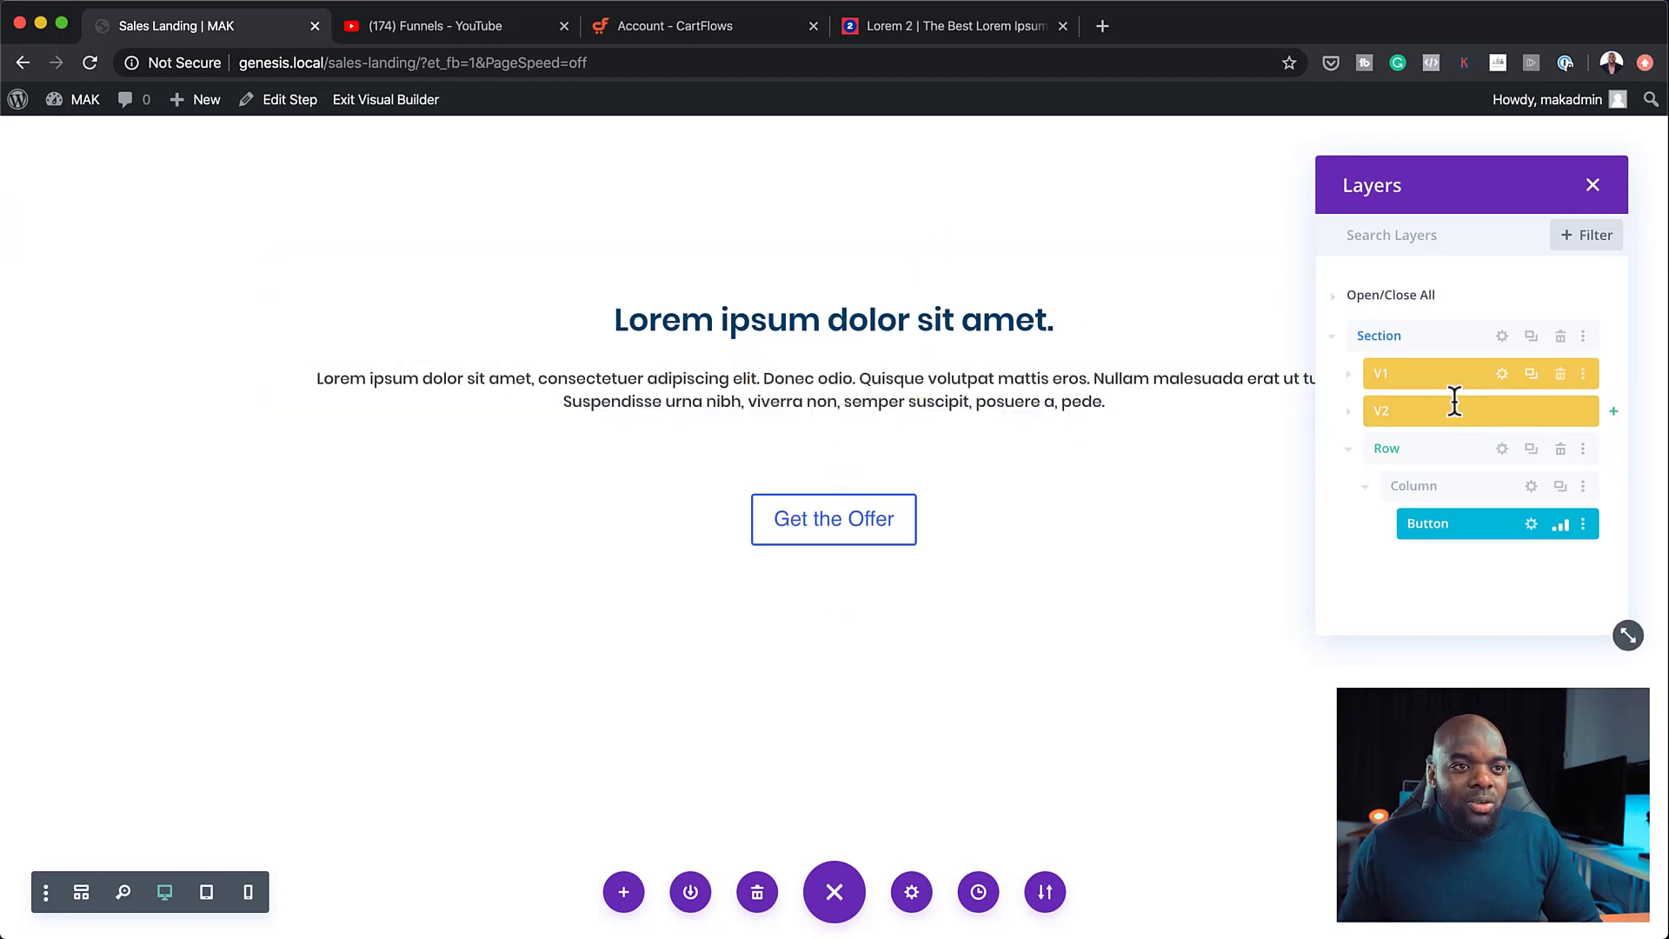
left_click(1444, 373)
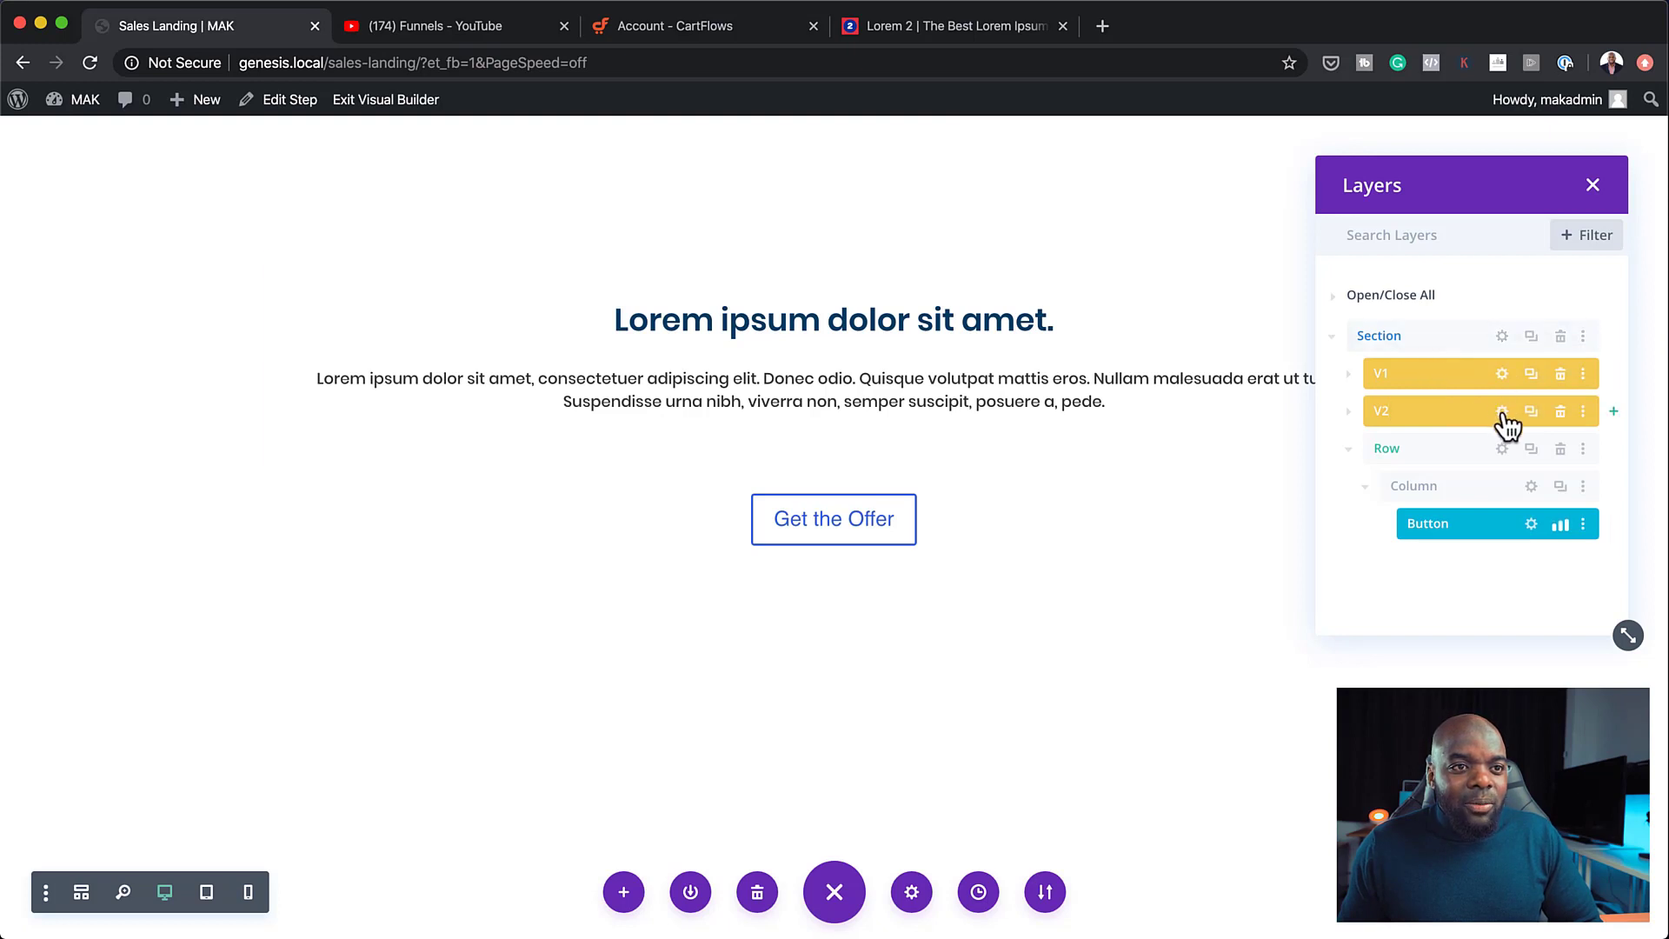
Look over the V2 row's settings and its contents in the layer list
left_click(1503, 414)
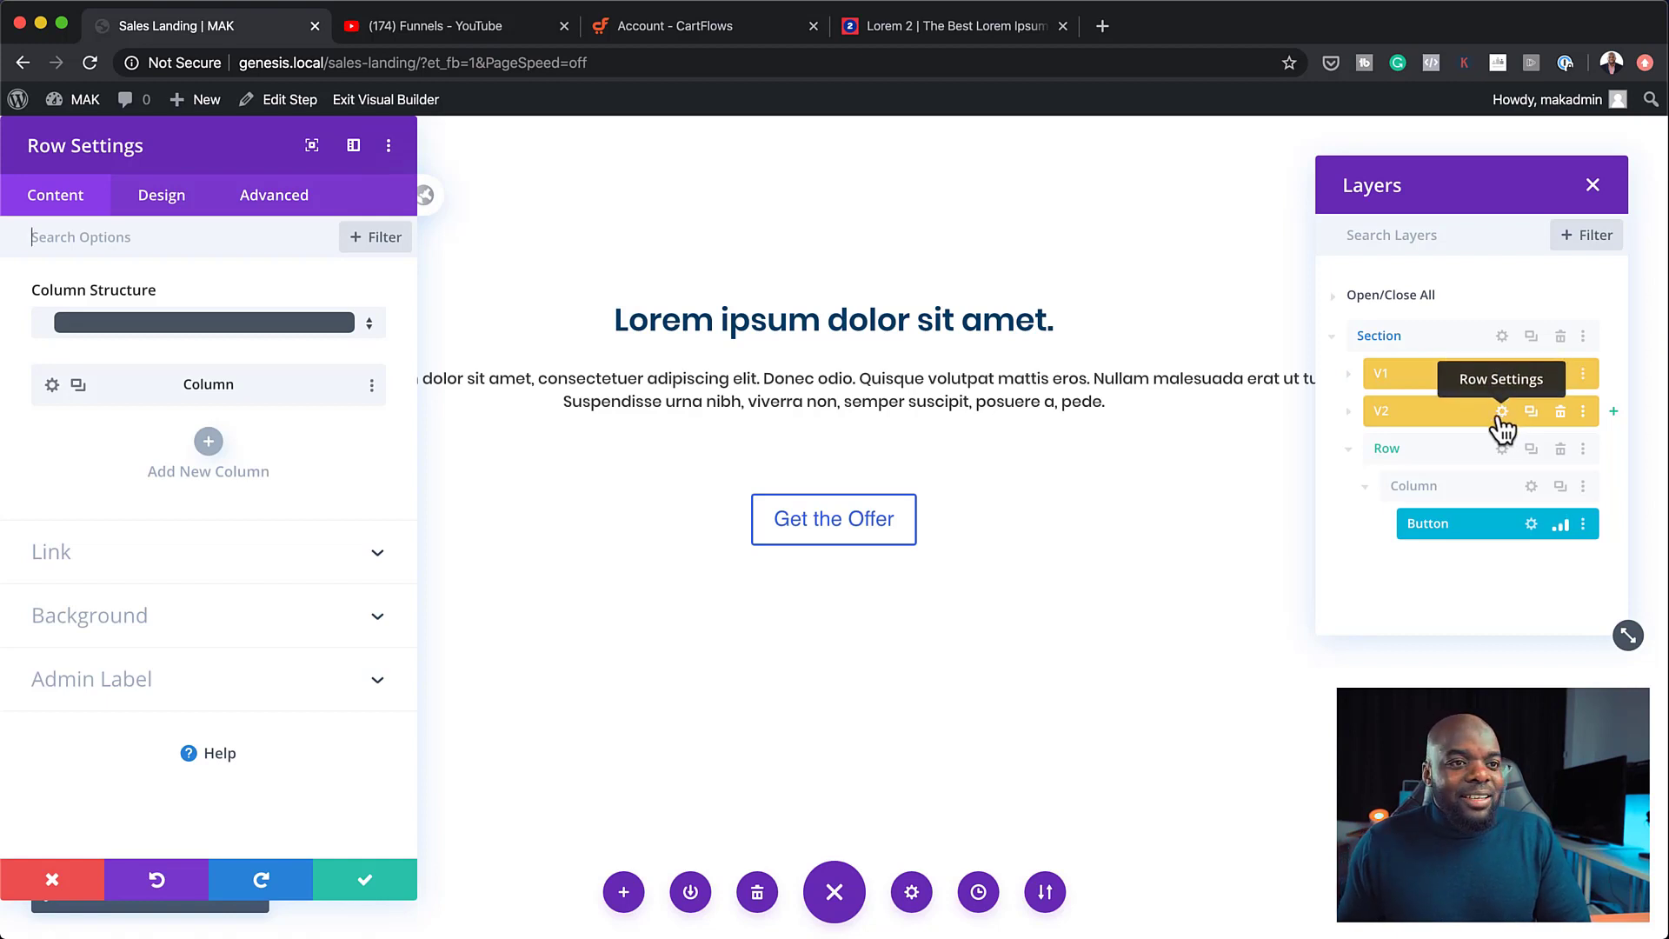
left_click(1350, 412)
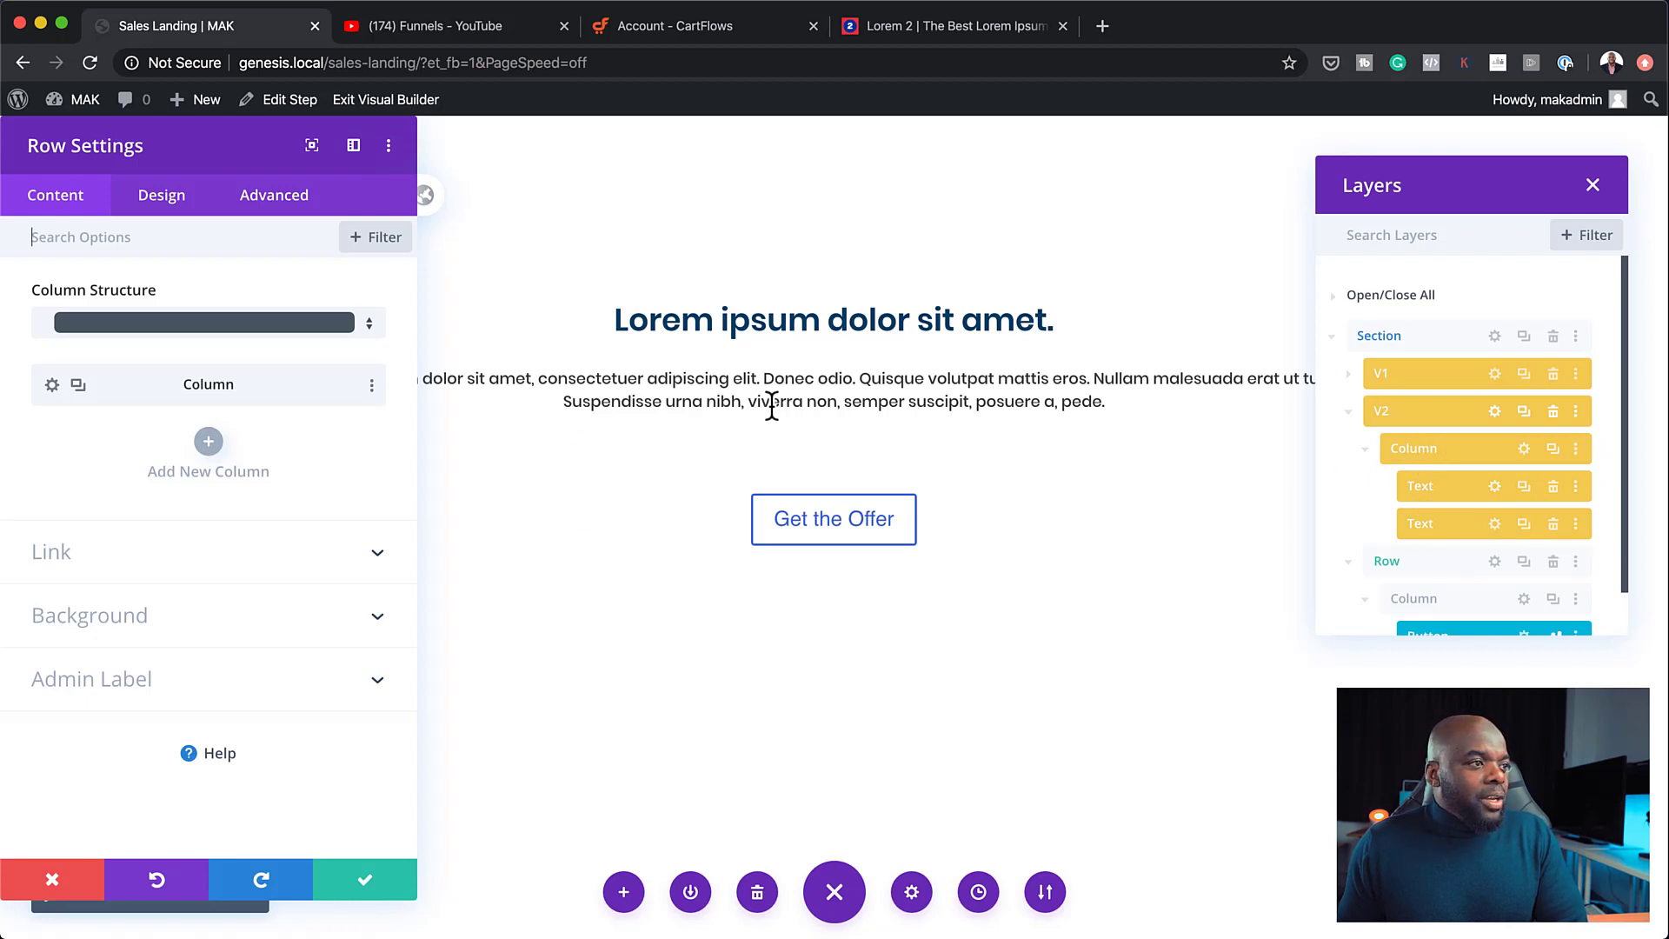
left_click(366, 882)
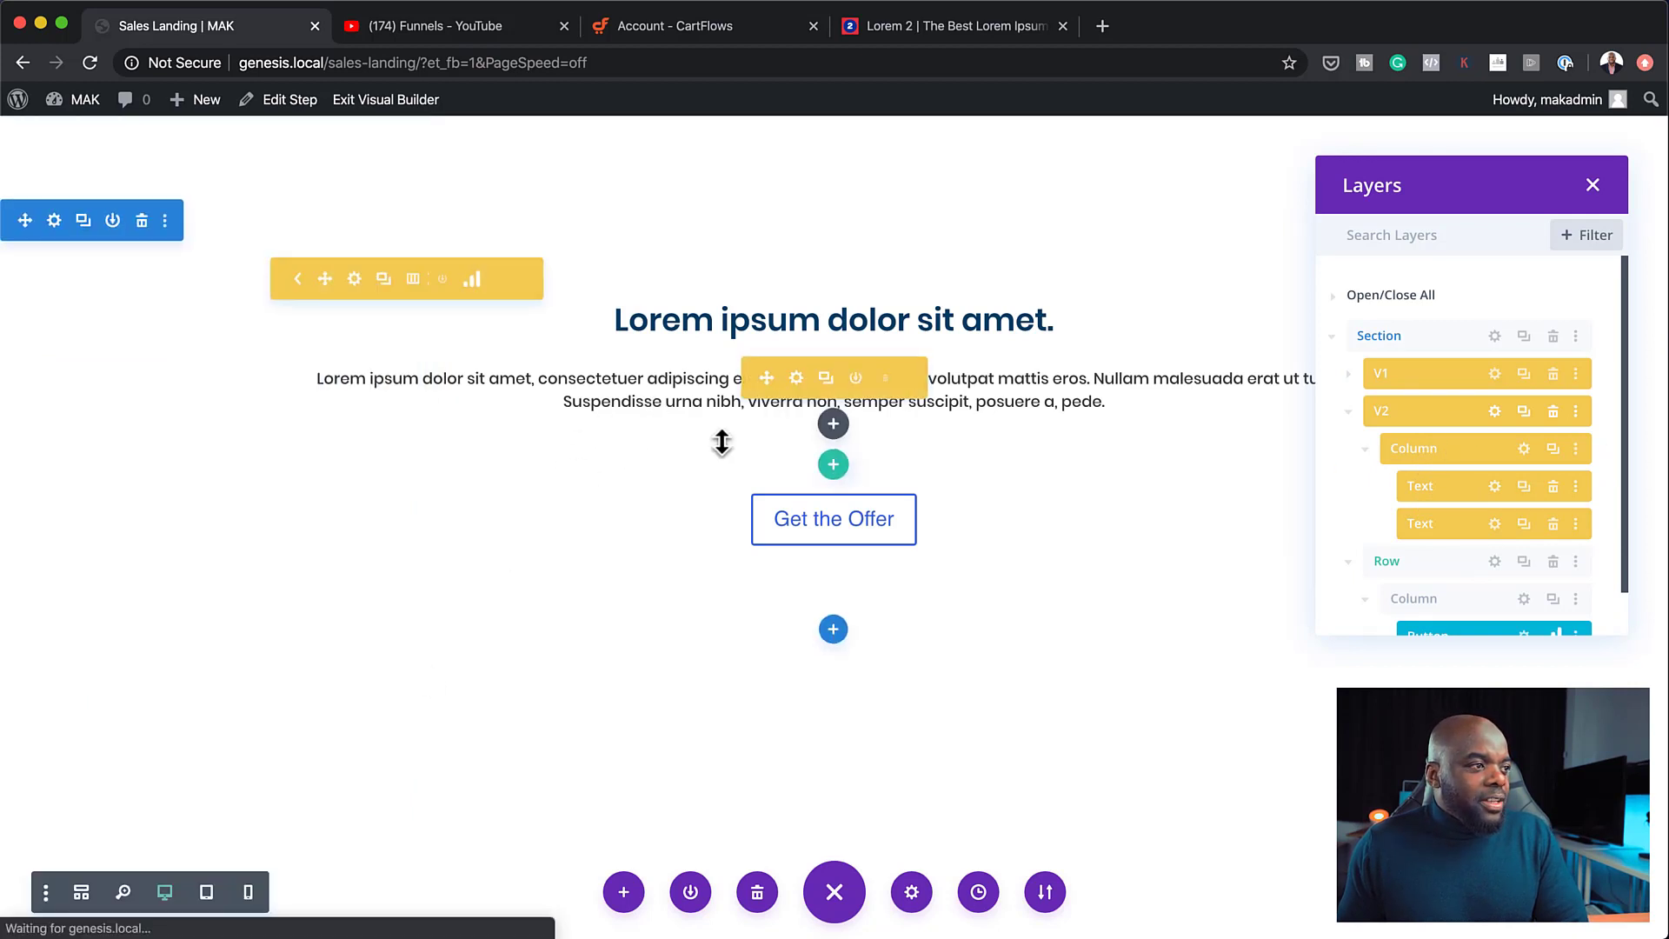
Insert a Video module below the paragraph in the V1 row
left_click(833, 426)
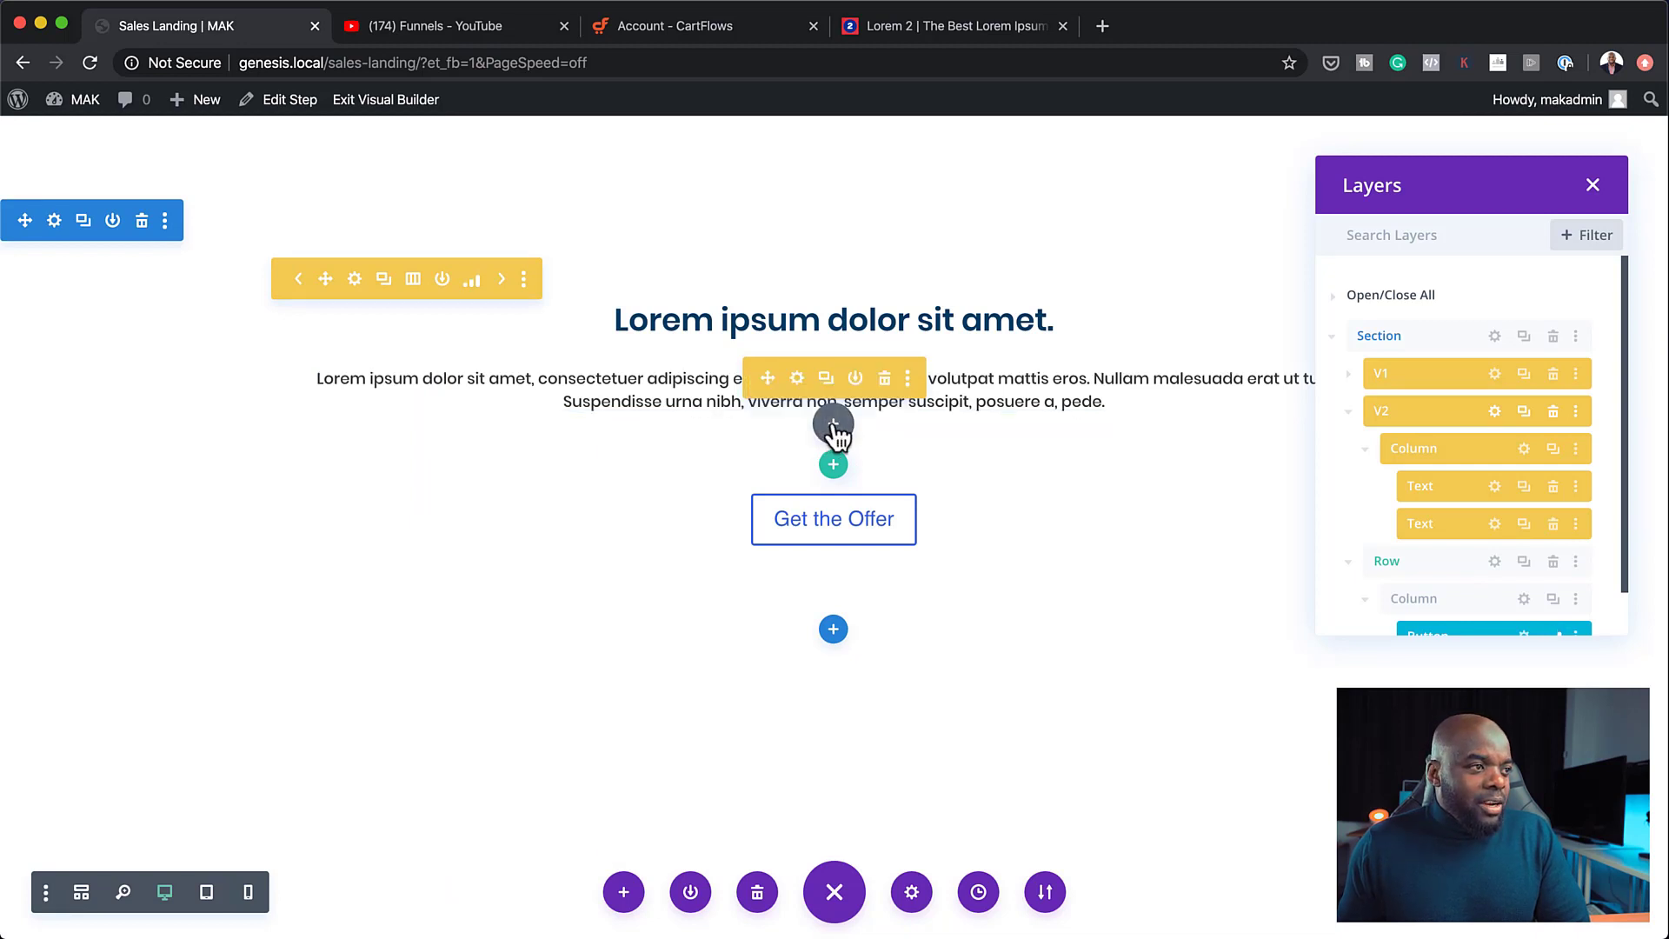
type("video")
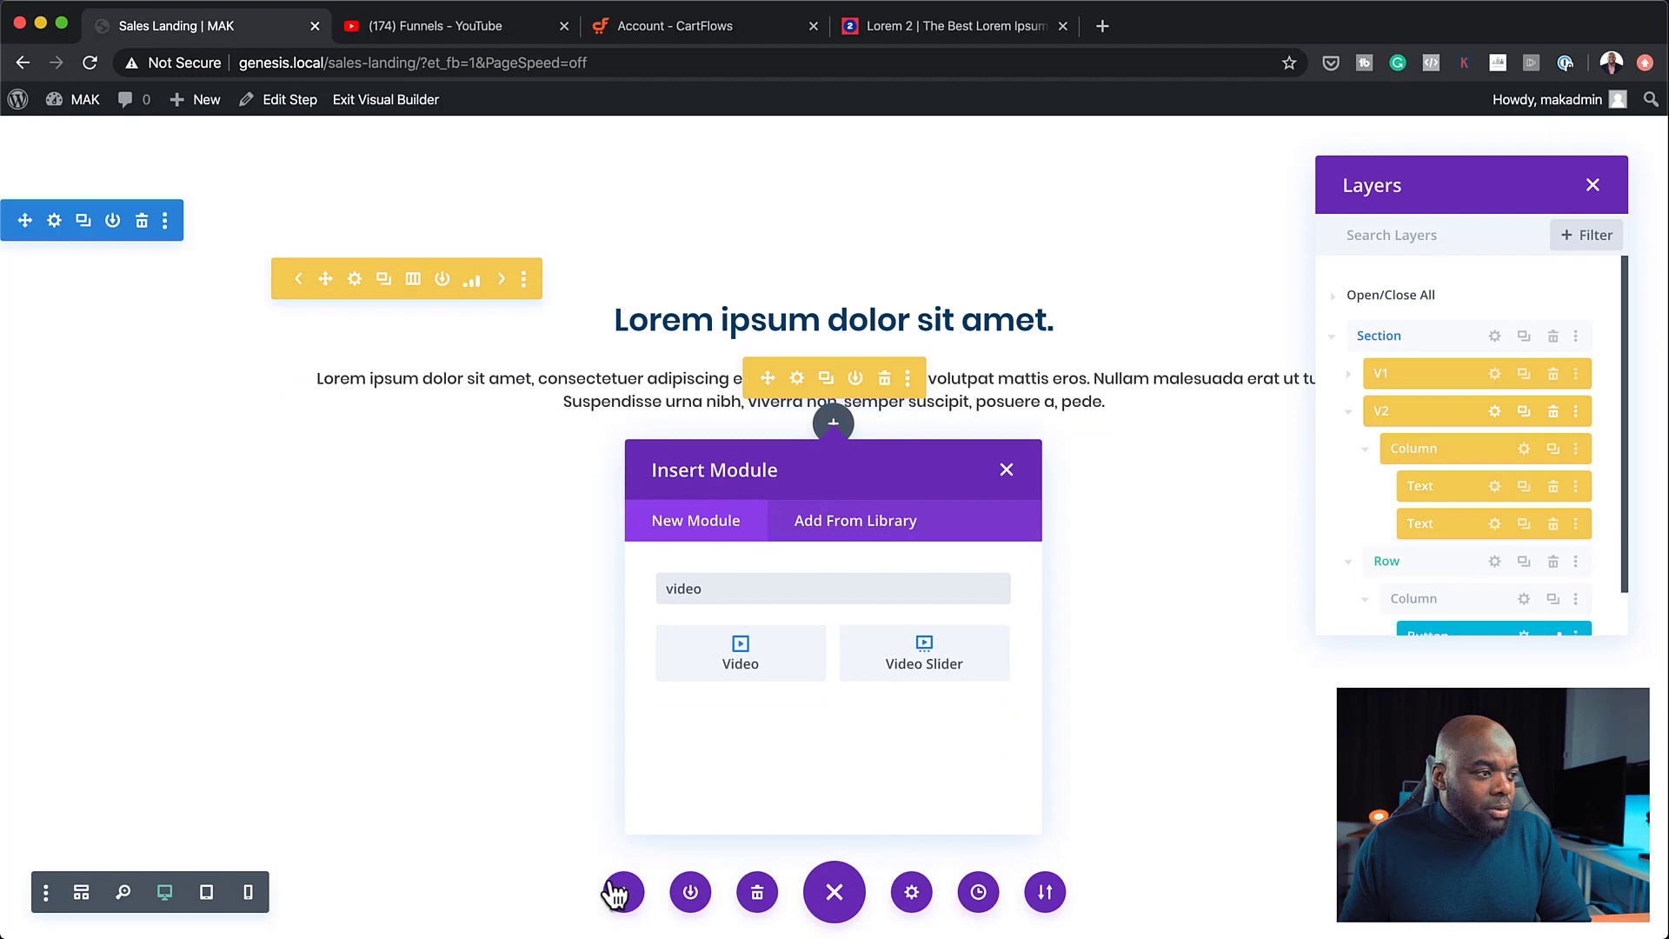
left_click(734, 661)
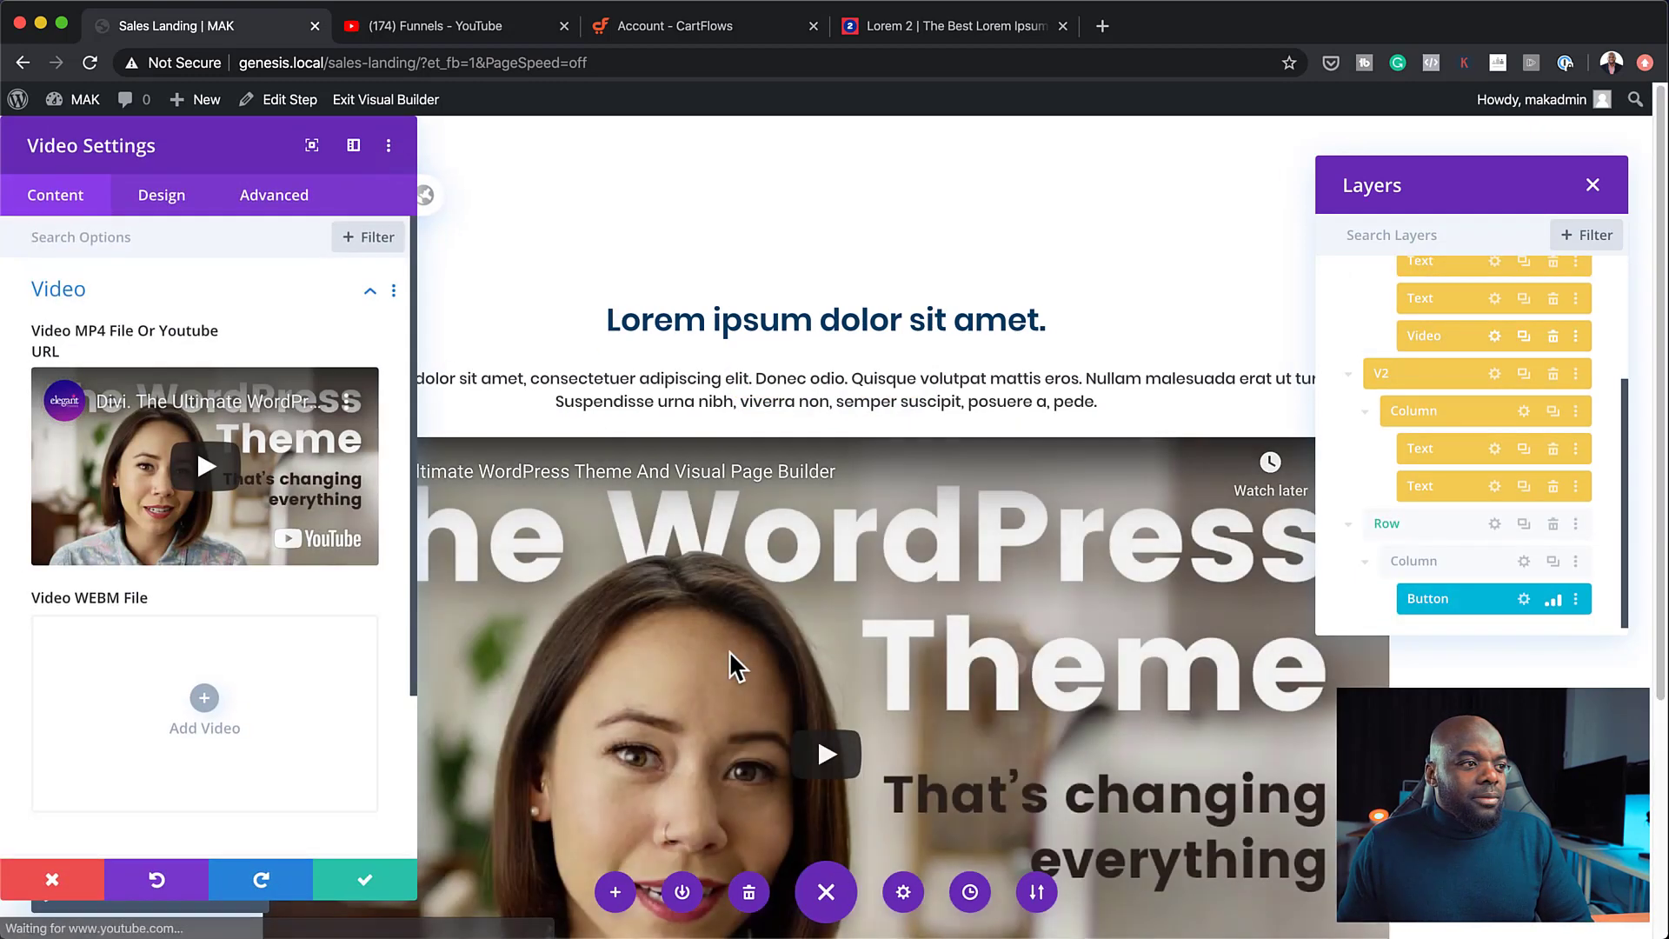
scroll(1041, 656, "down", 4)
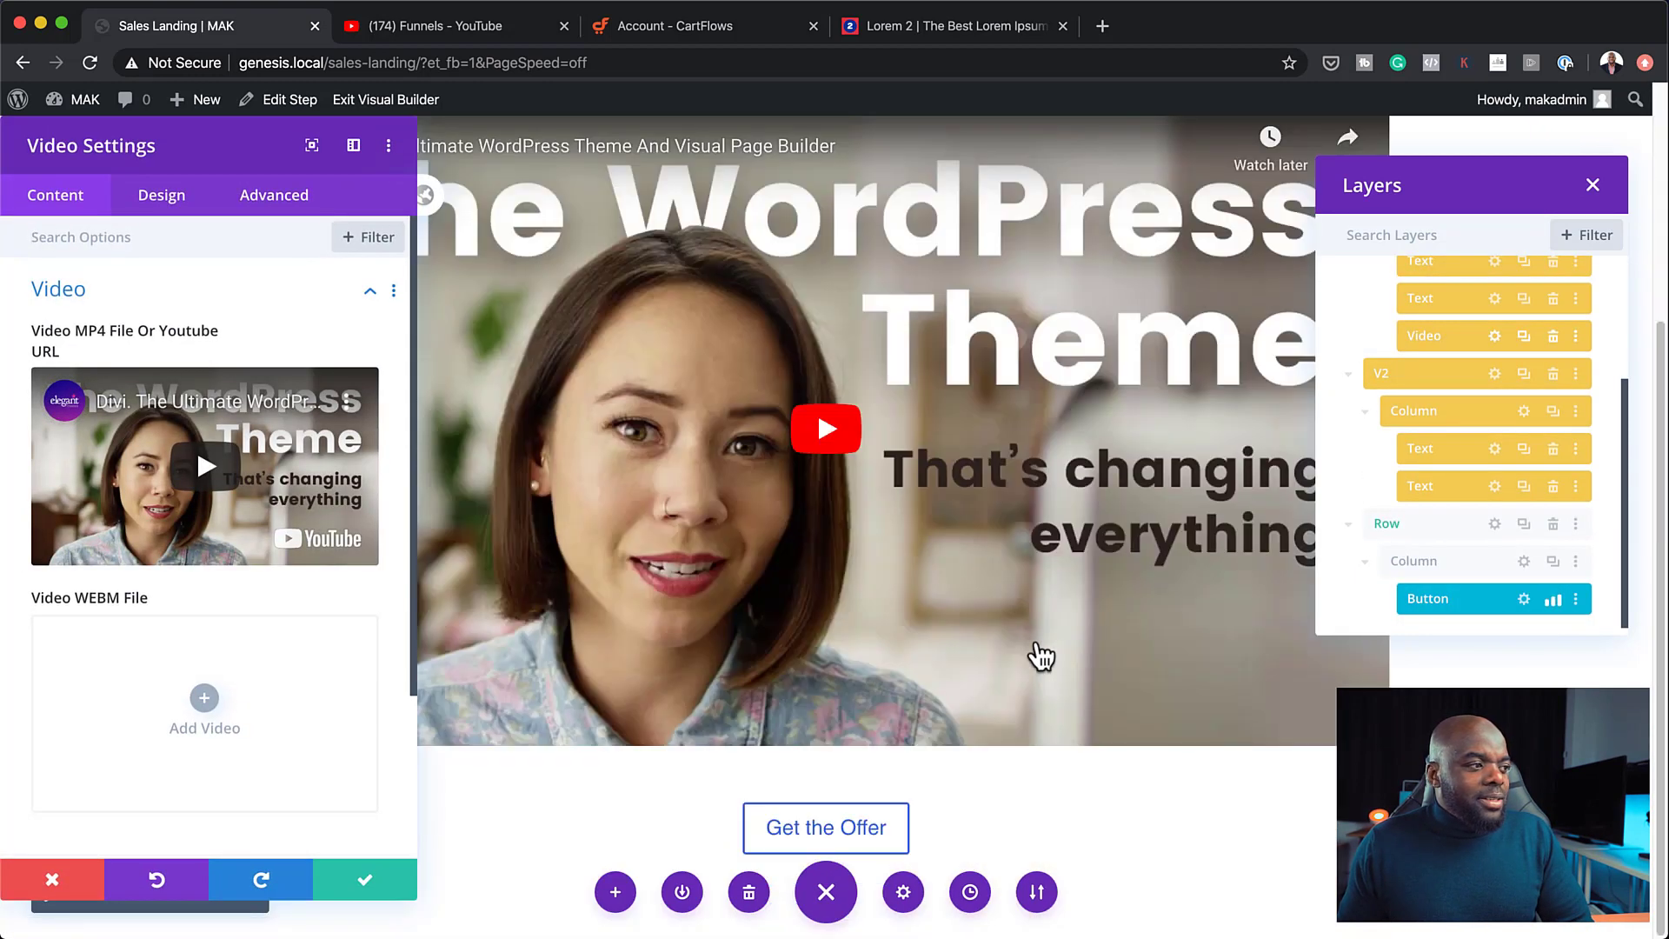
Set the Video module's width to 54% and align the module to the centre
left_click(164, 202)
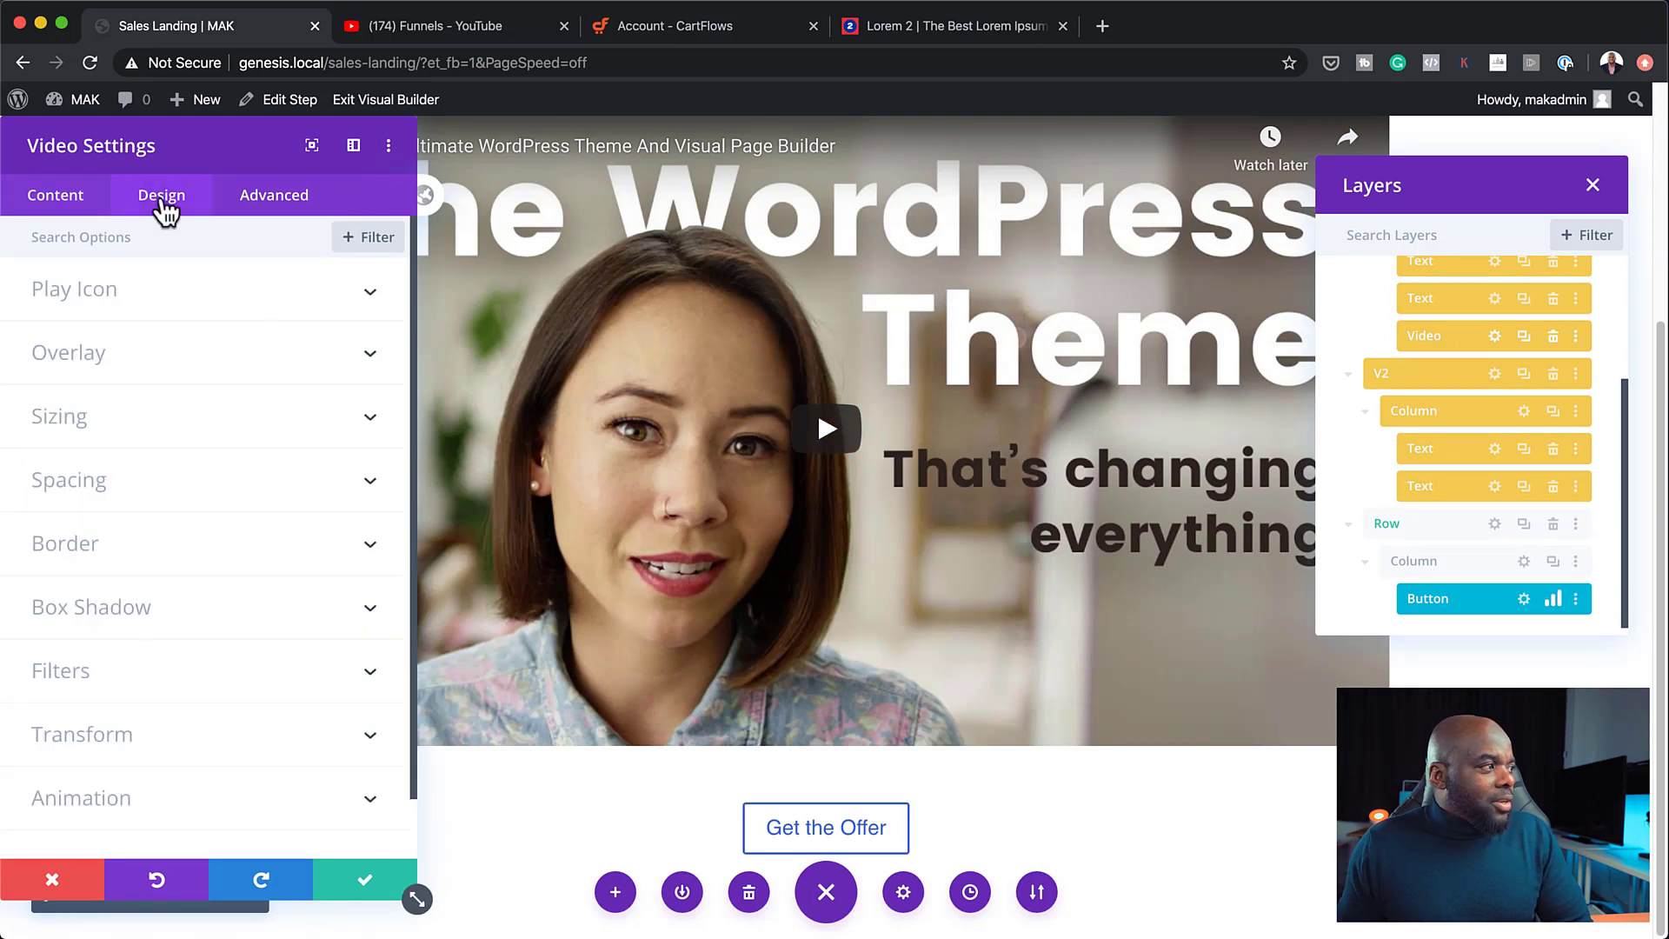
left_click(84, 419)
left_click_drag(244, 323, 152, 342)
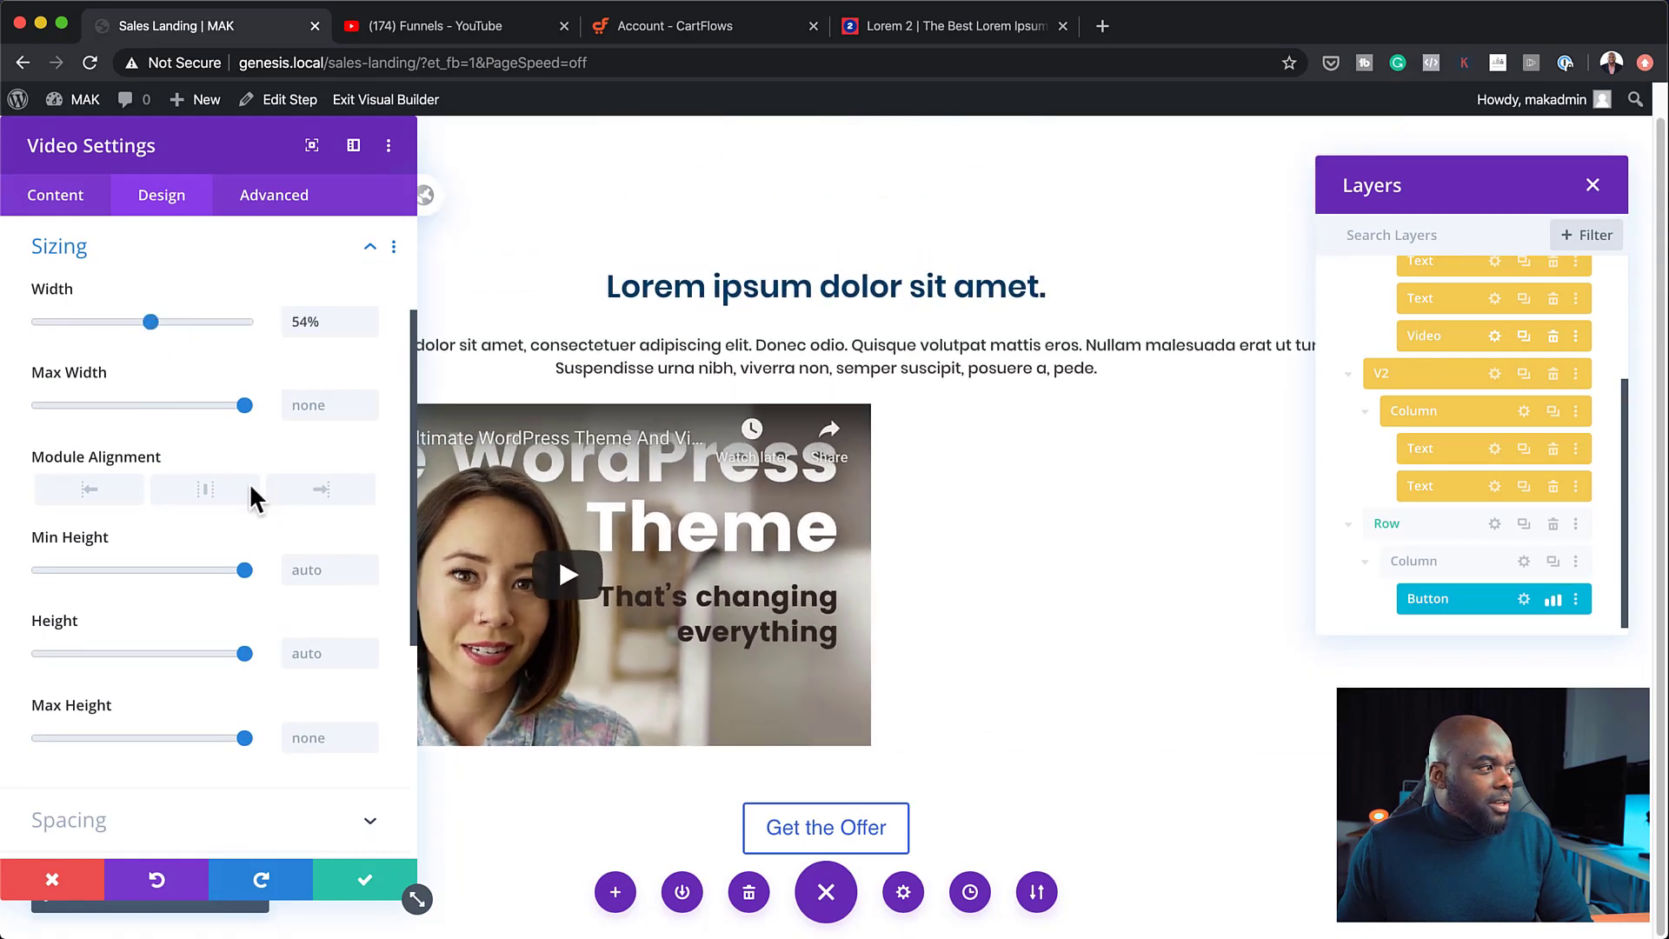
left_click(212, 486)
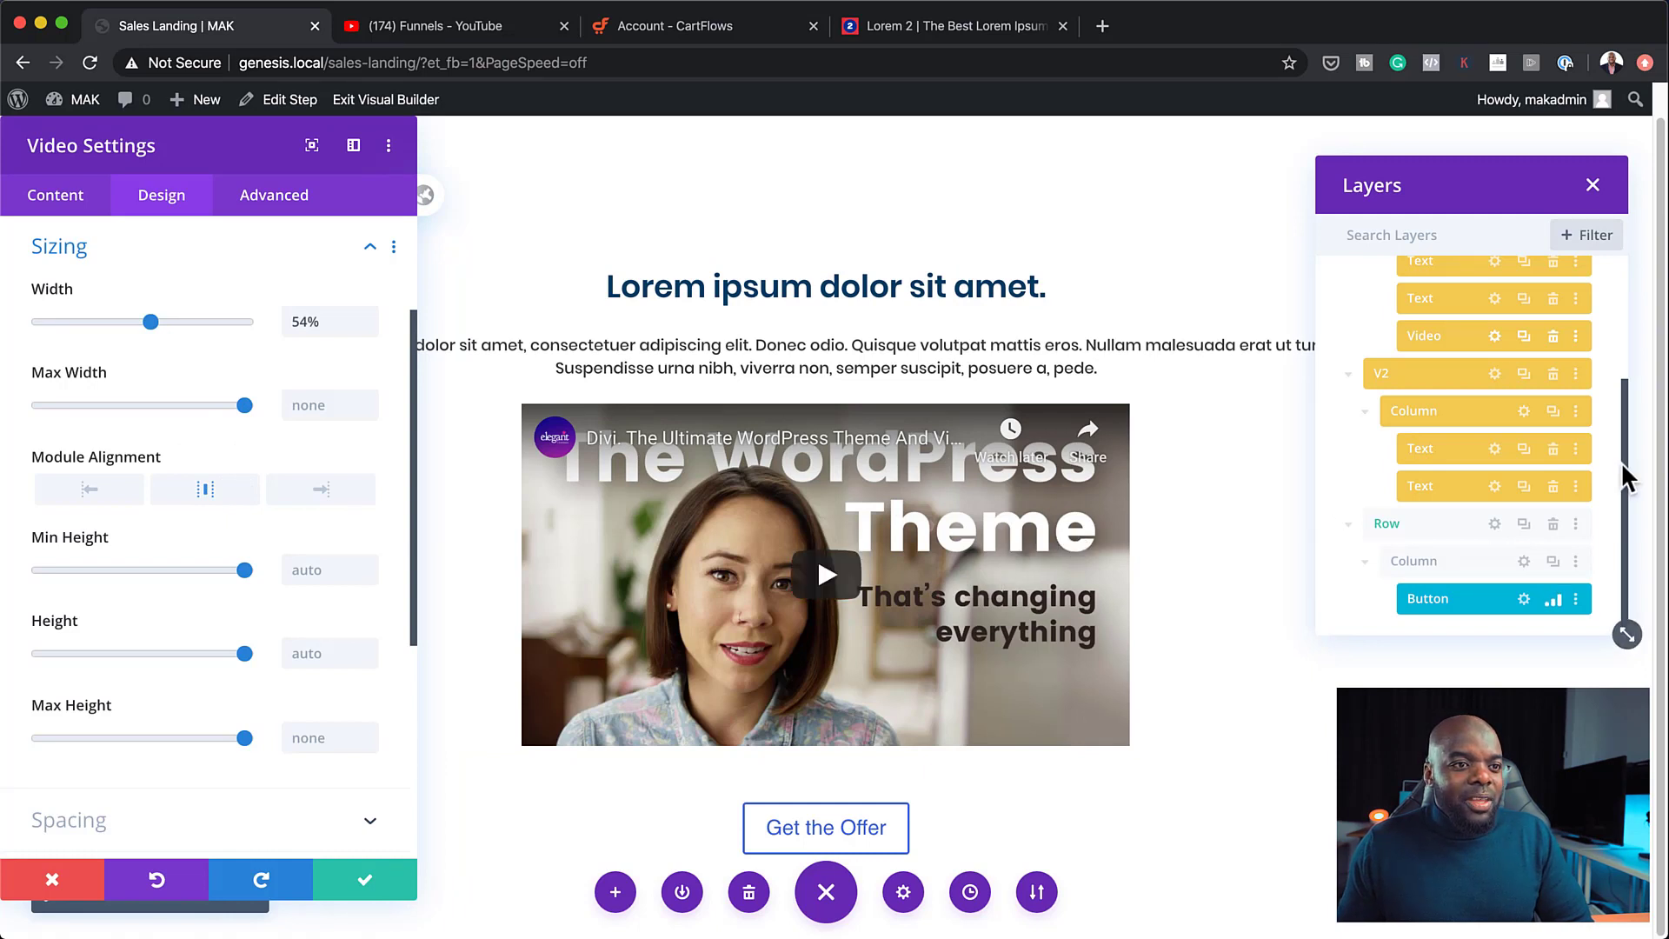
Set the laptop desk photo laptop-2838921_1280.jpg from the media library as the video's overlay image
scroll(1374, 483, "up", 2)
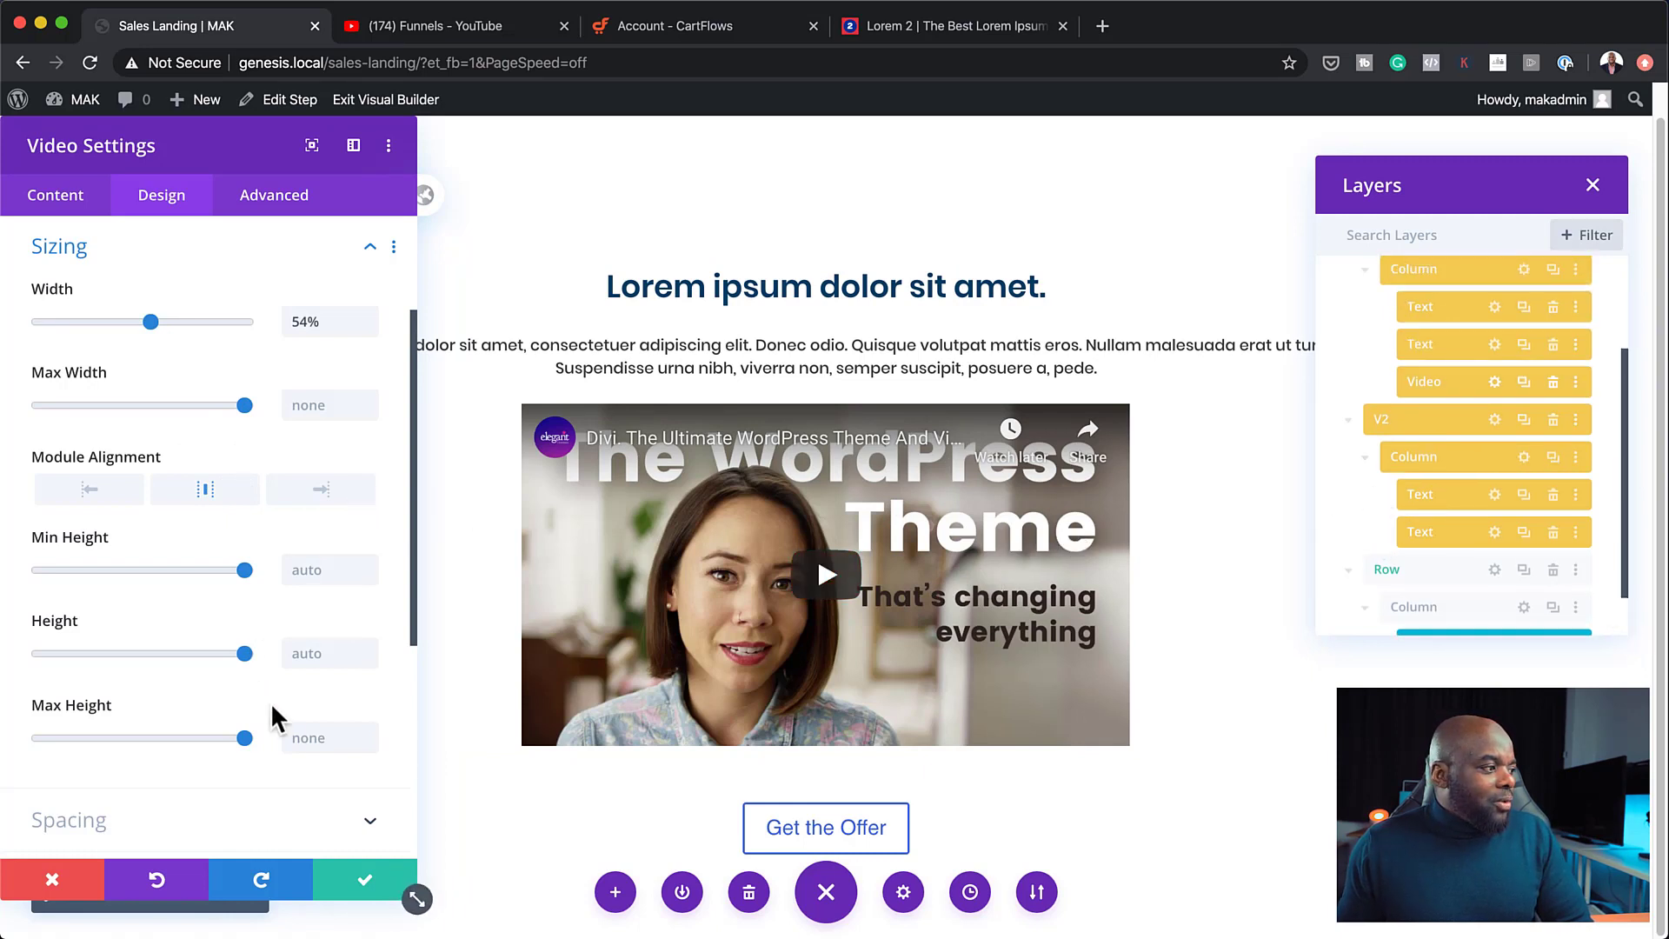
scroll(291, 730, "down", 5)
scroll(279, 746, "up", 3)
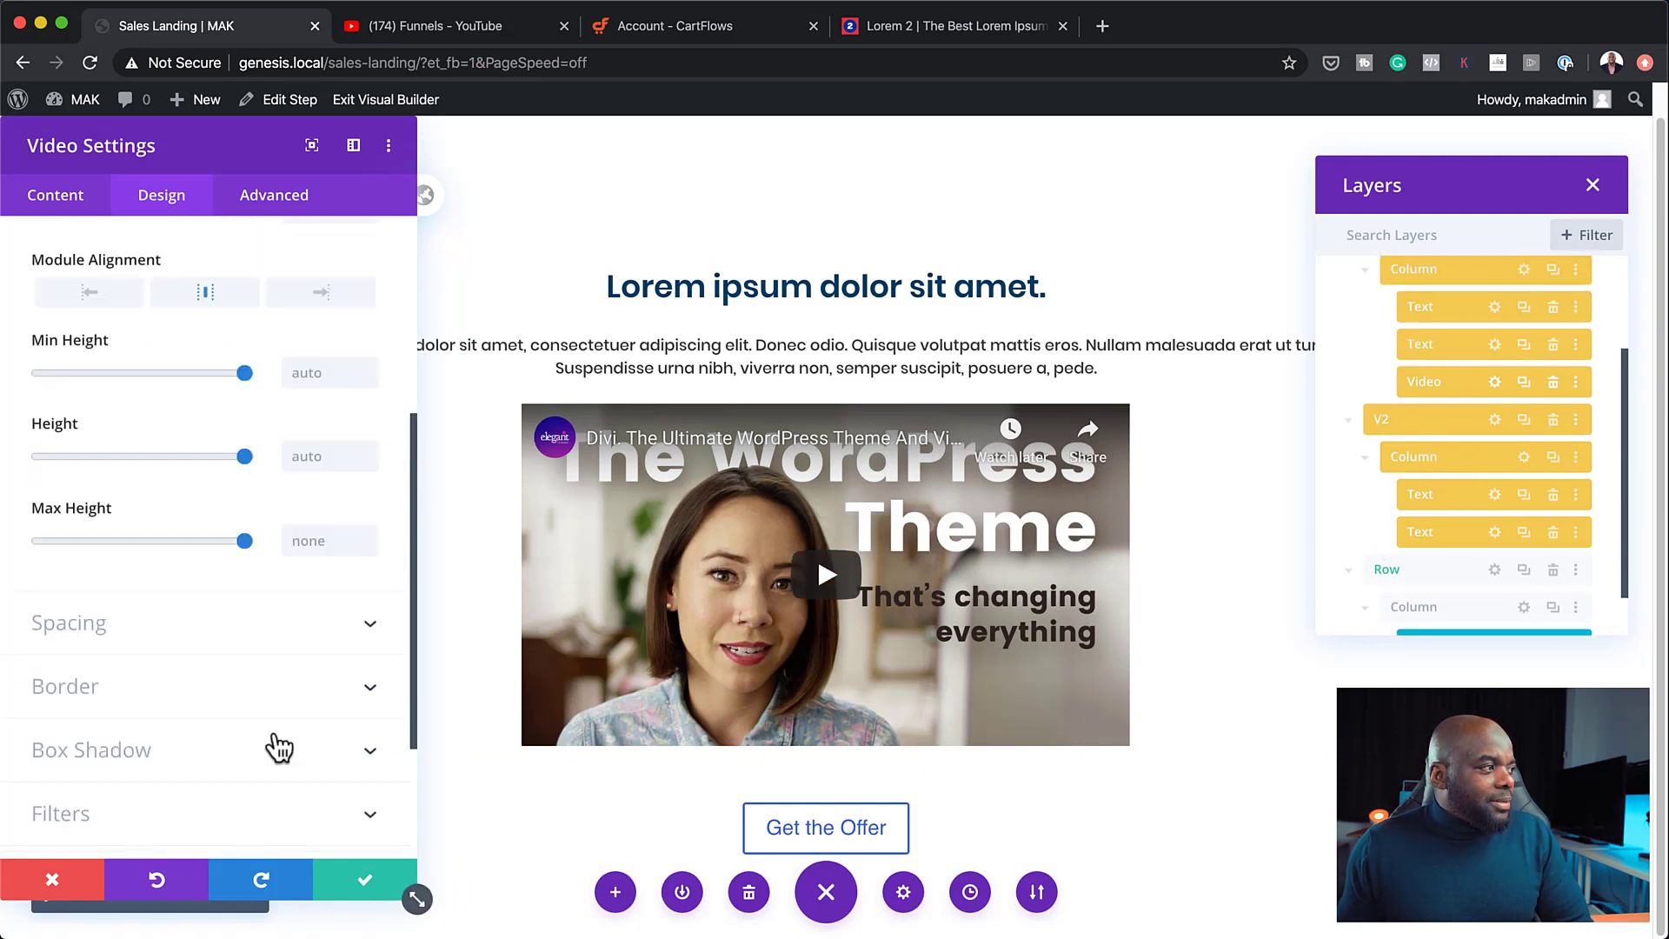
left_click(54, 198)
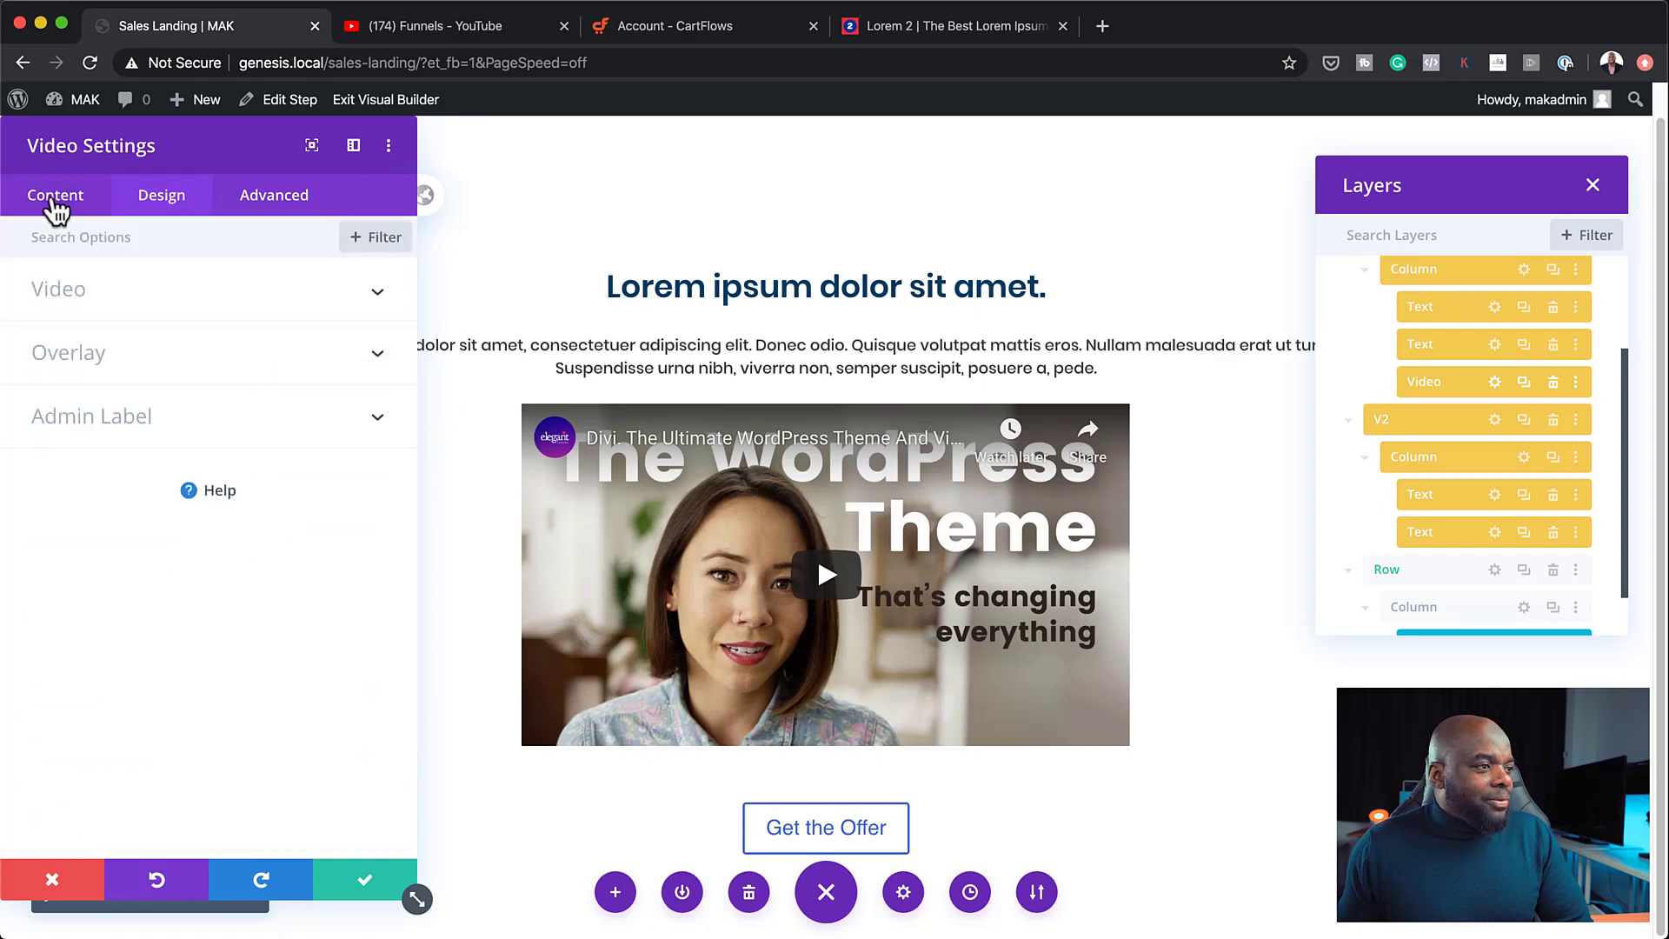
left_click(87, 365)
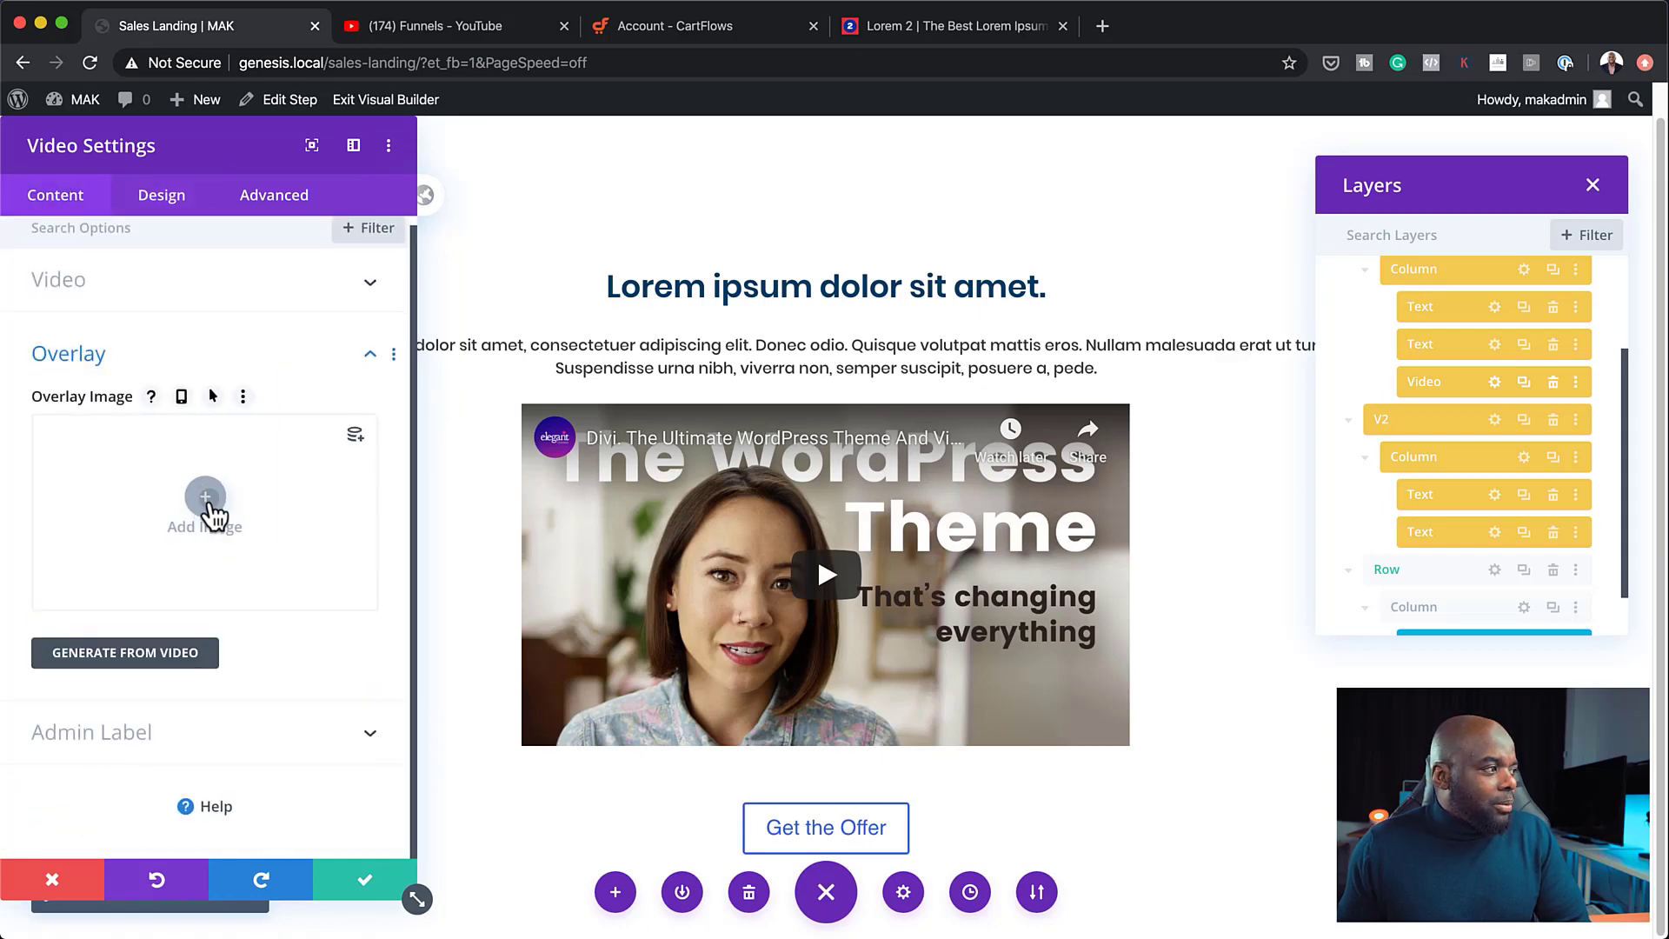
left_click(206, 498)
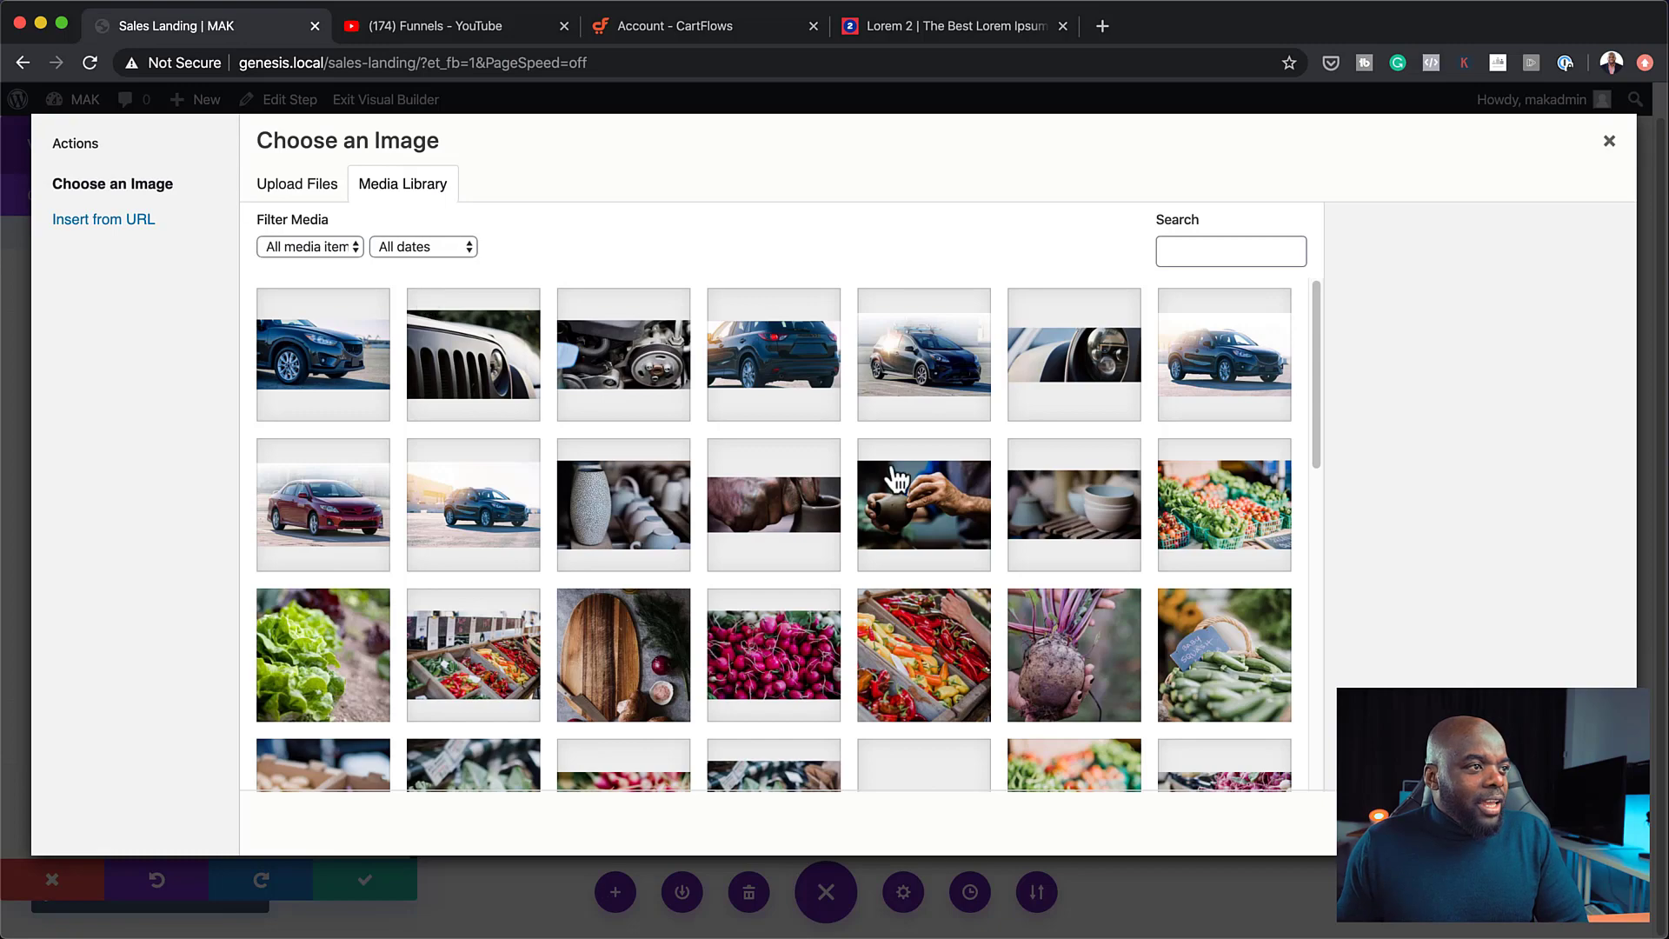
scroll(1032, 619, "down", 5)
scroll(1032, 618, "down", 7)
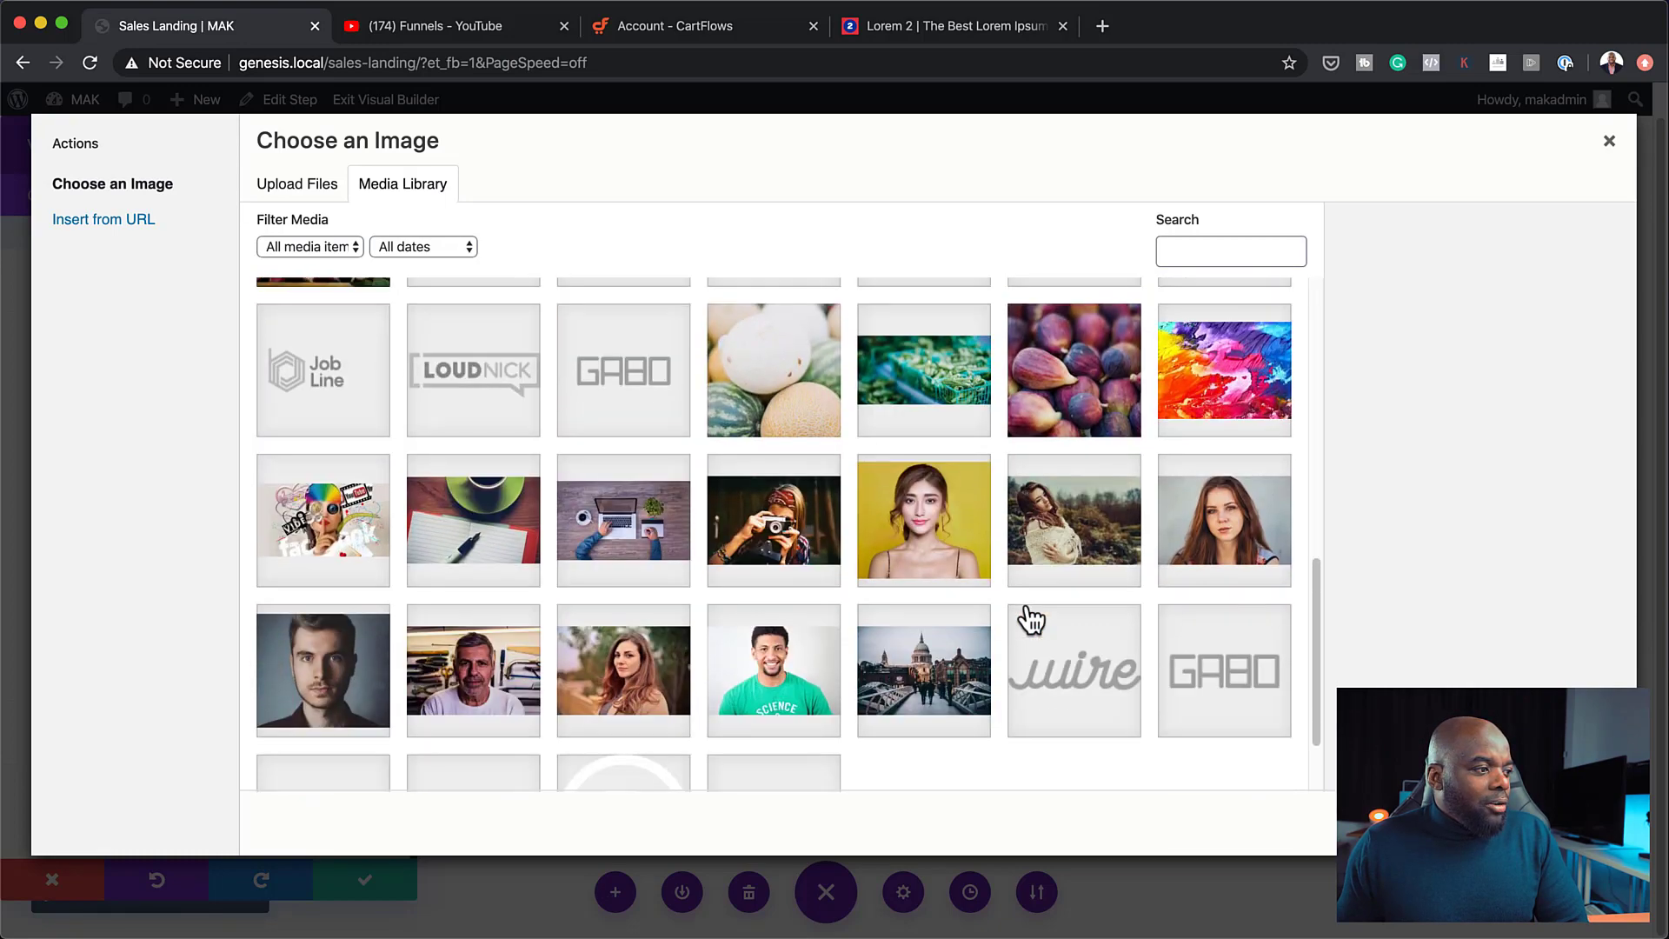
scroll(1032, 618, "down", 2)
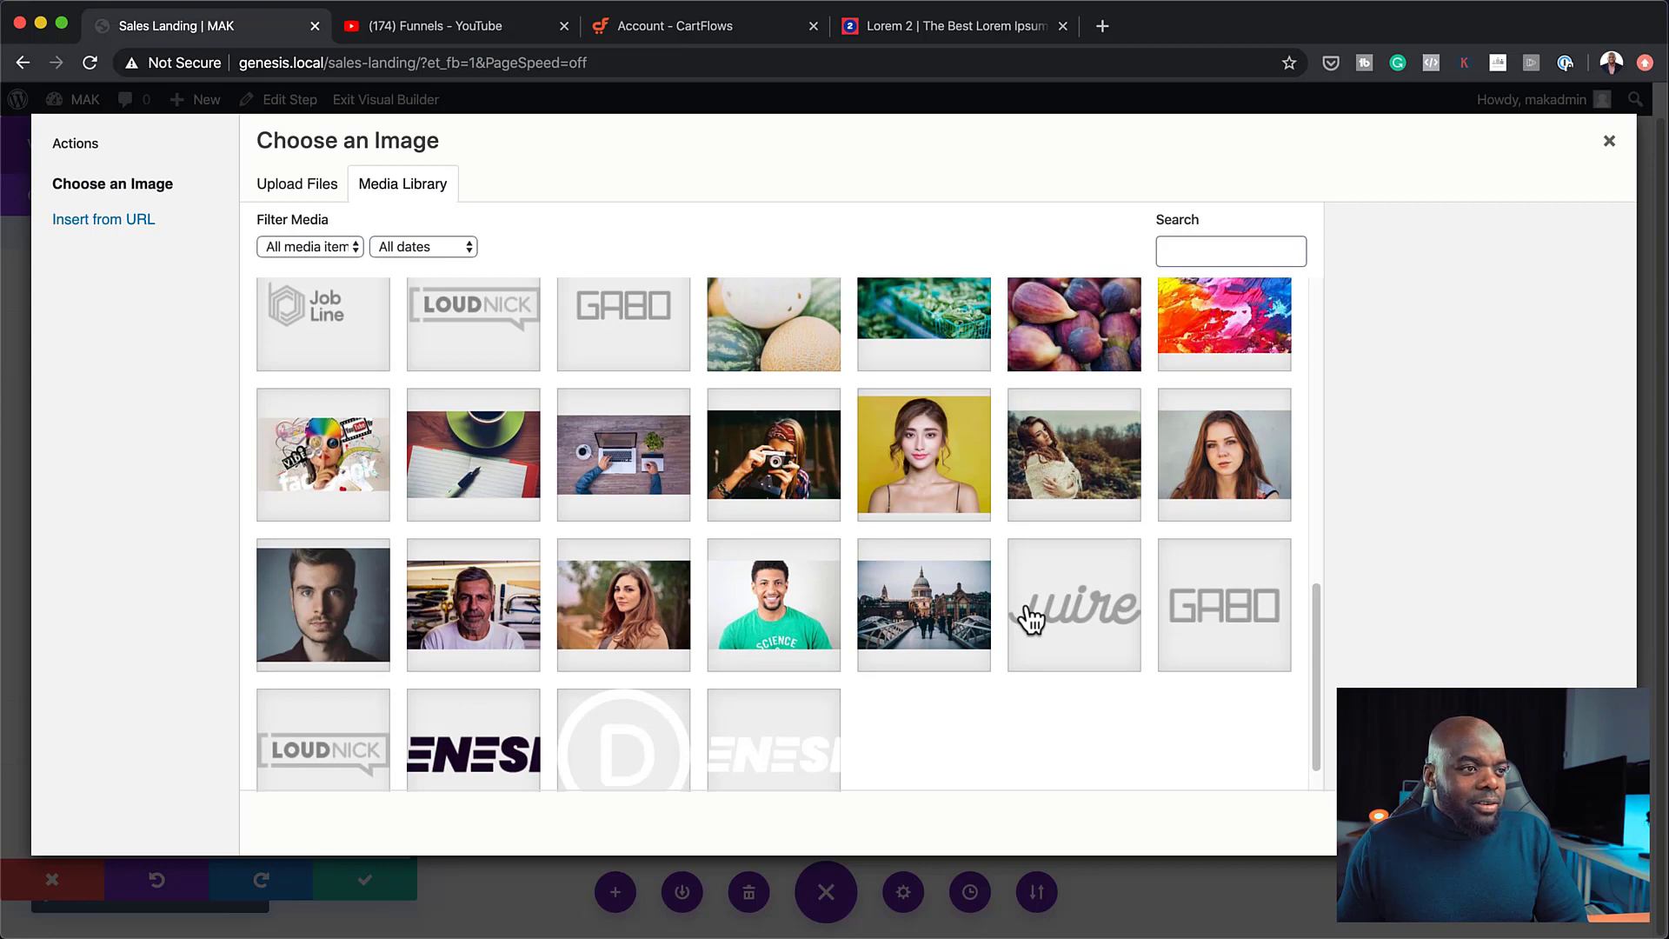
left_click(580, 454)
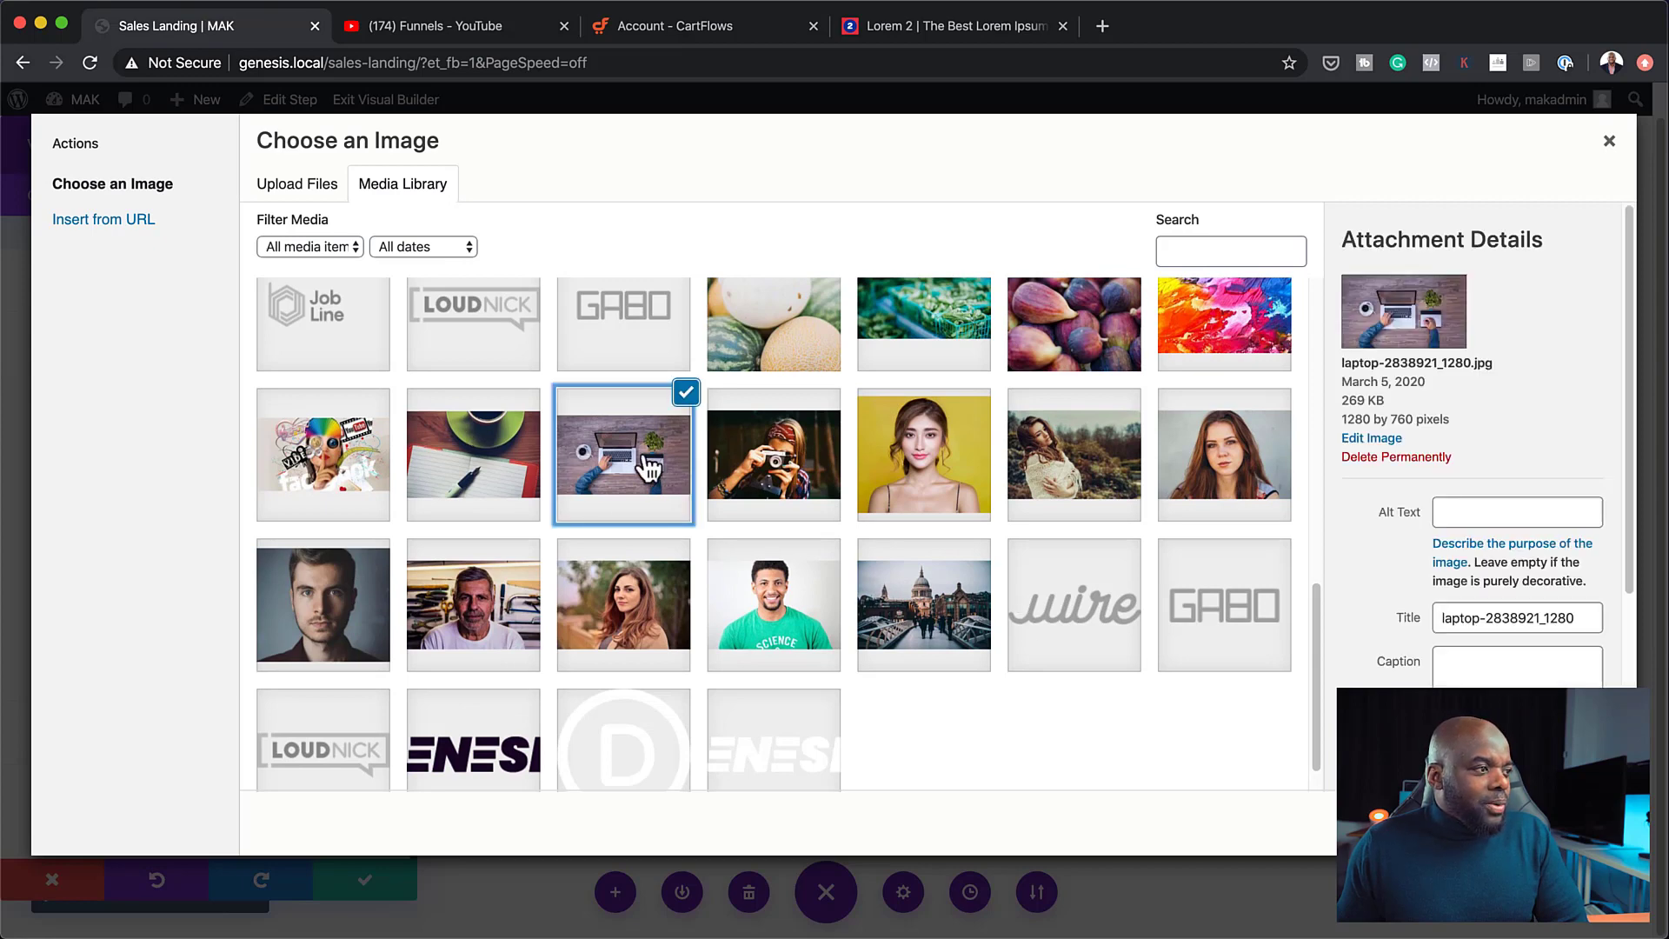
left_click(1558, 823)
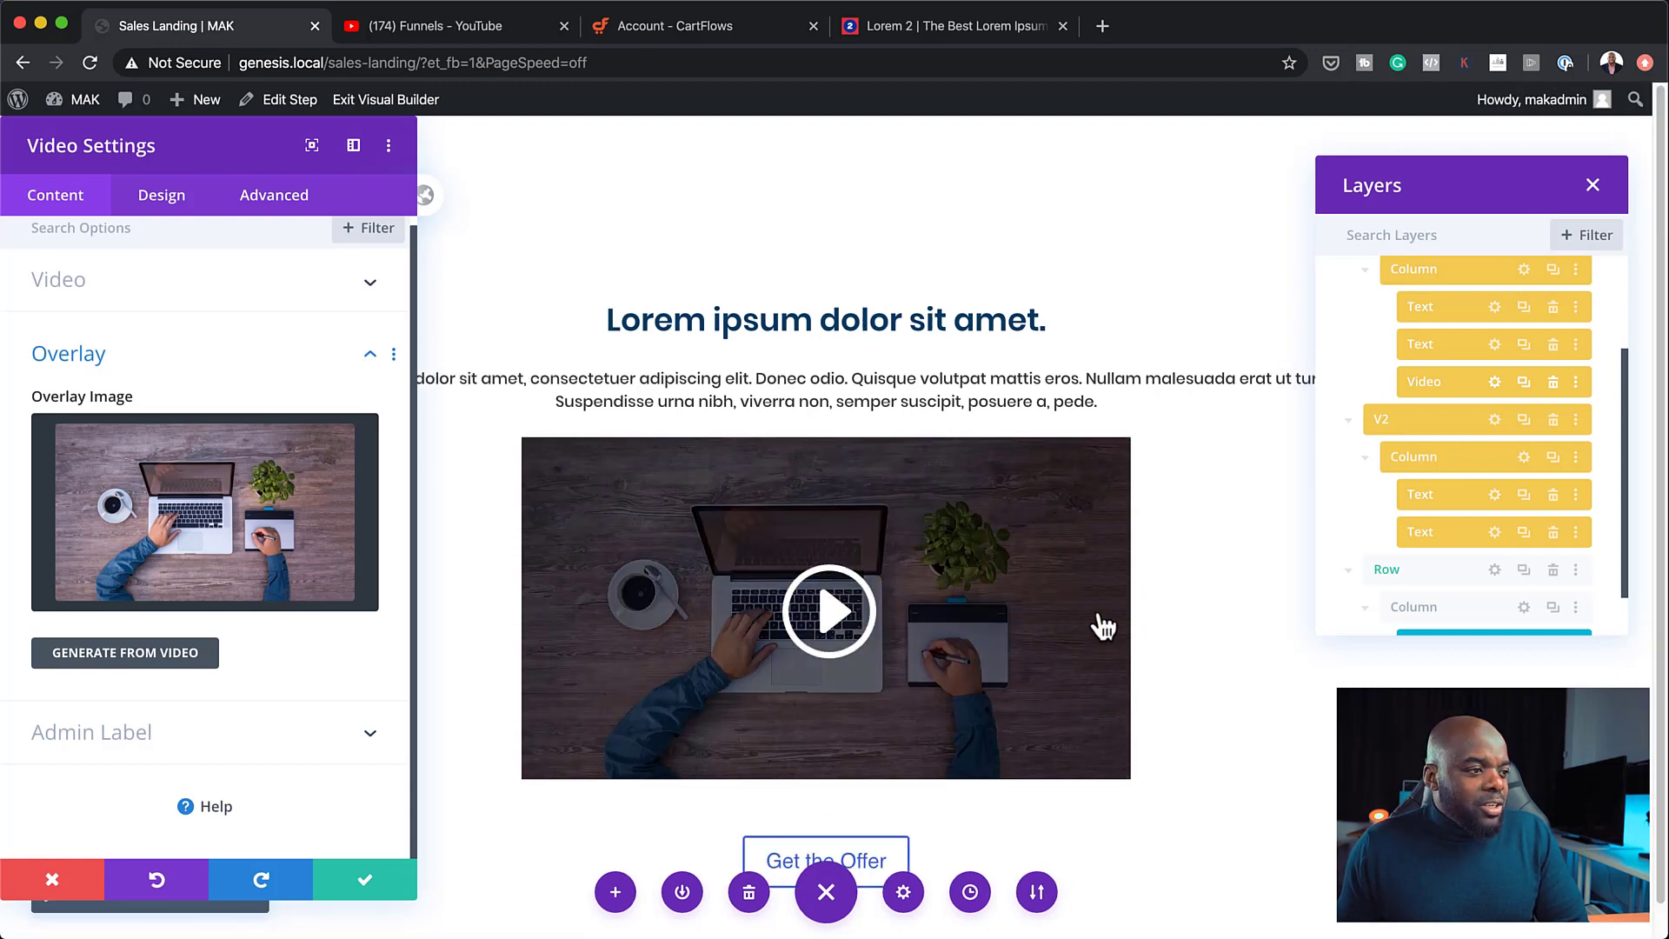
Give the video's play icon a custom font size of 68px and save the Video module's settings
left_click(180, 210)
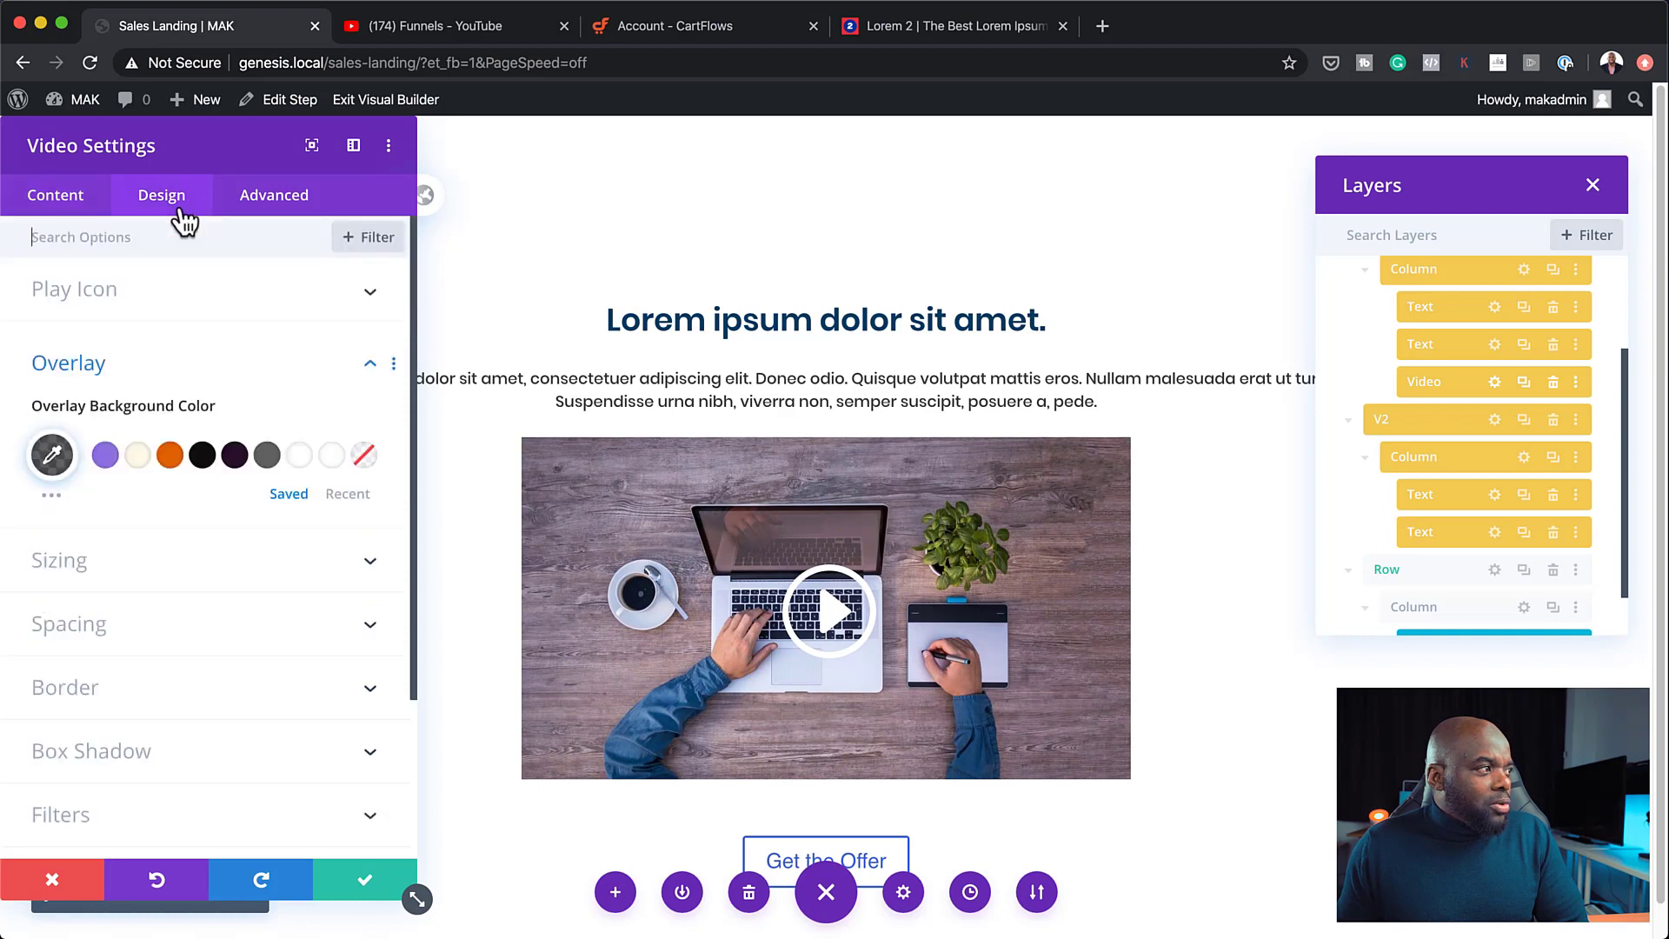
left_click(109, 296)
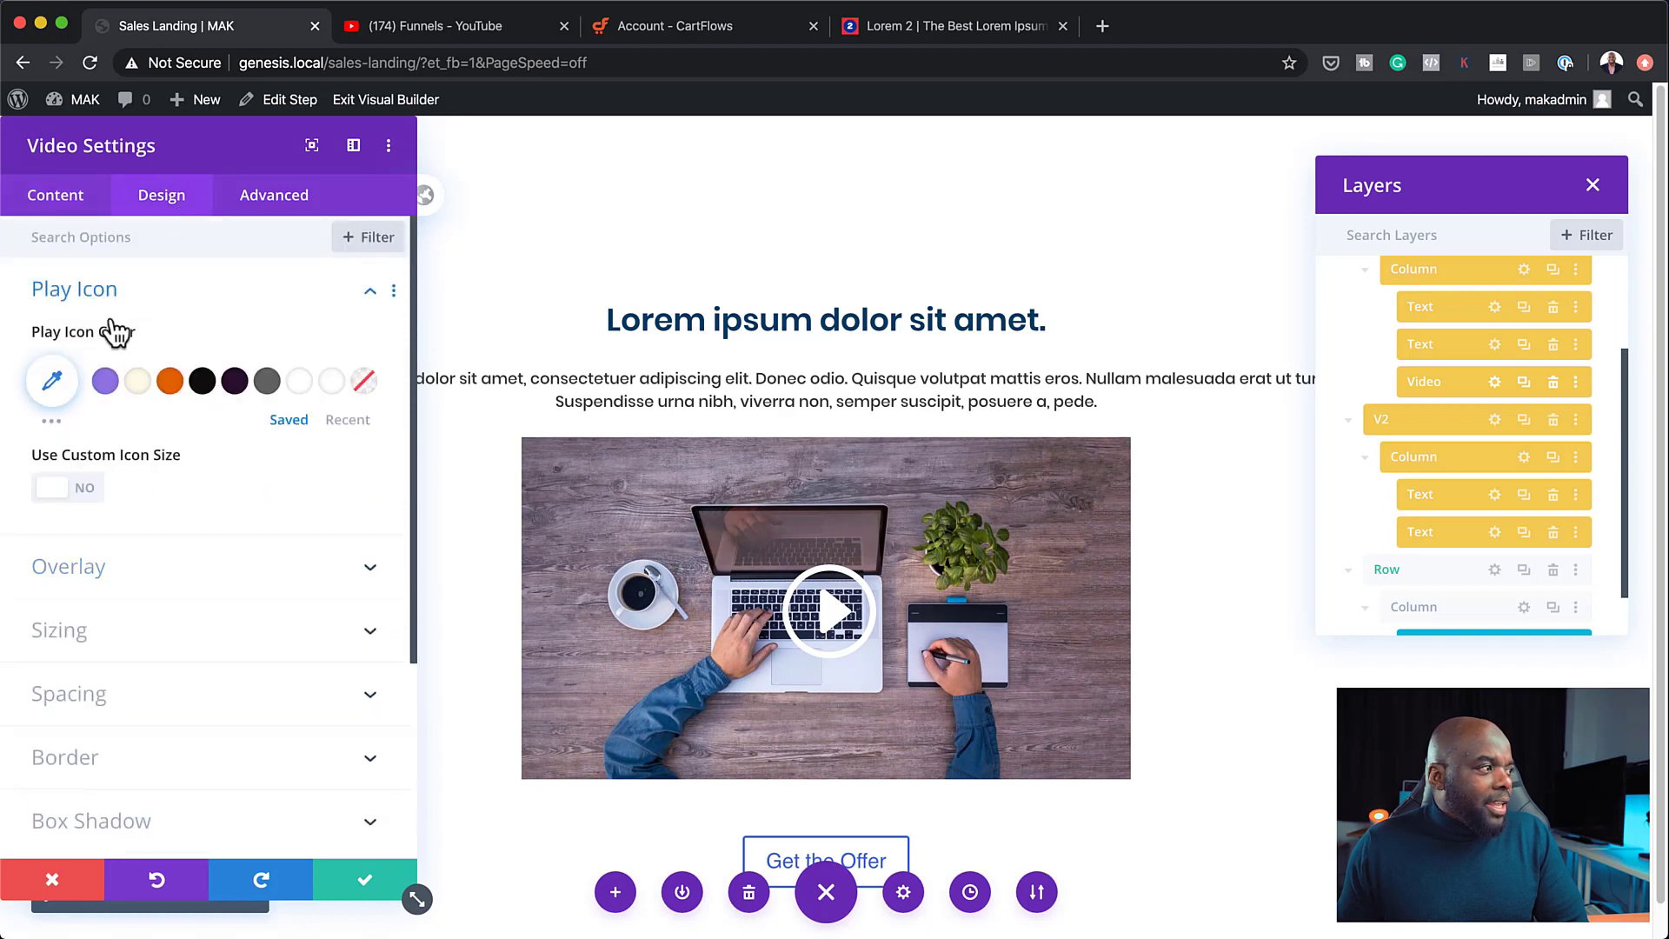
left_click(90, 492)
left_click_drag(204, 570, 157, 588)
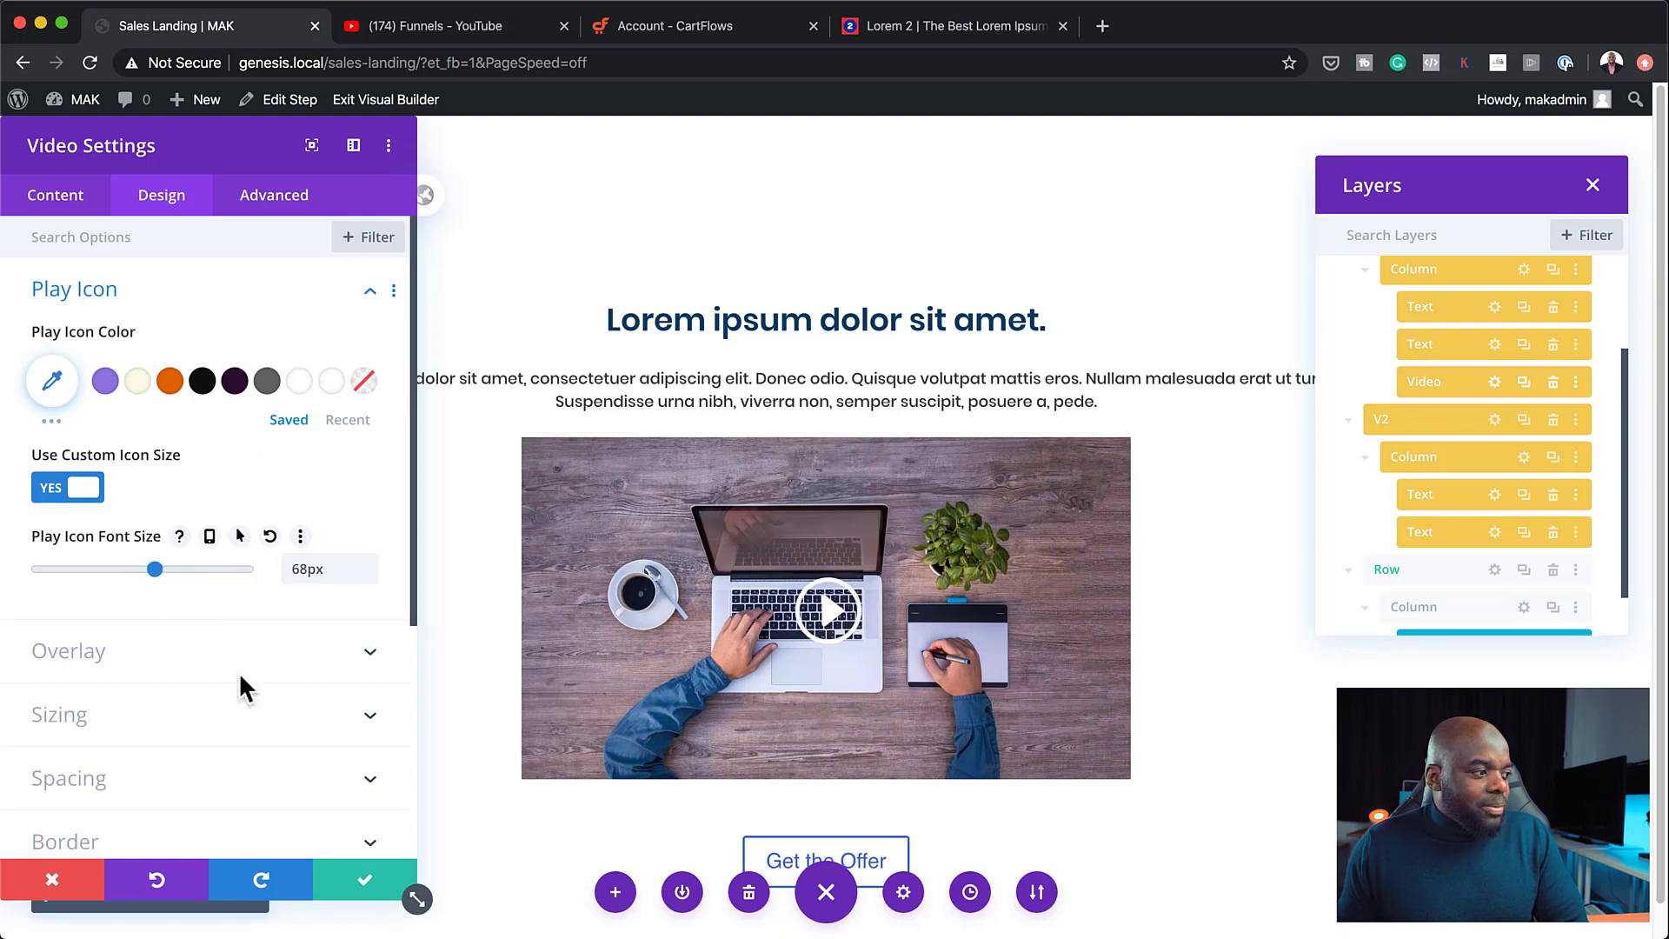
left_click(374, 887)
scroll(1183, 665, "down", 1)
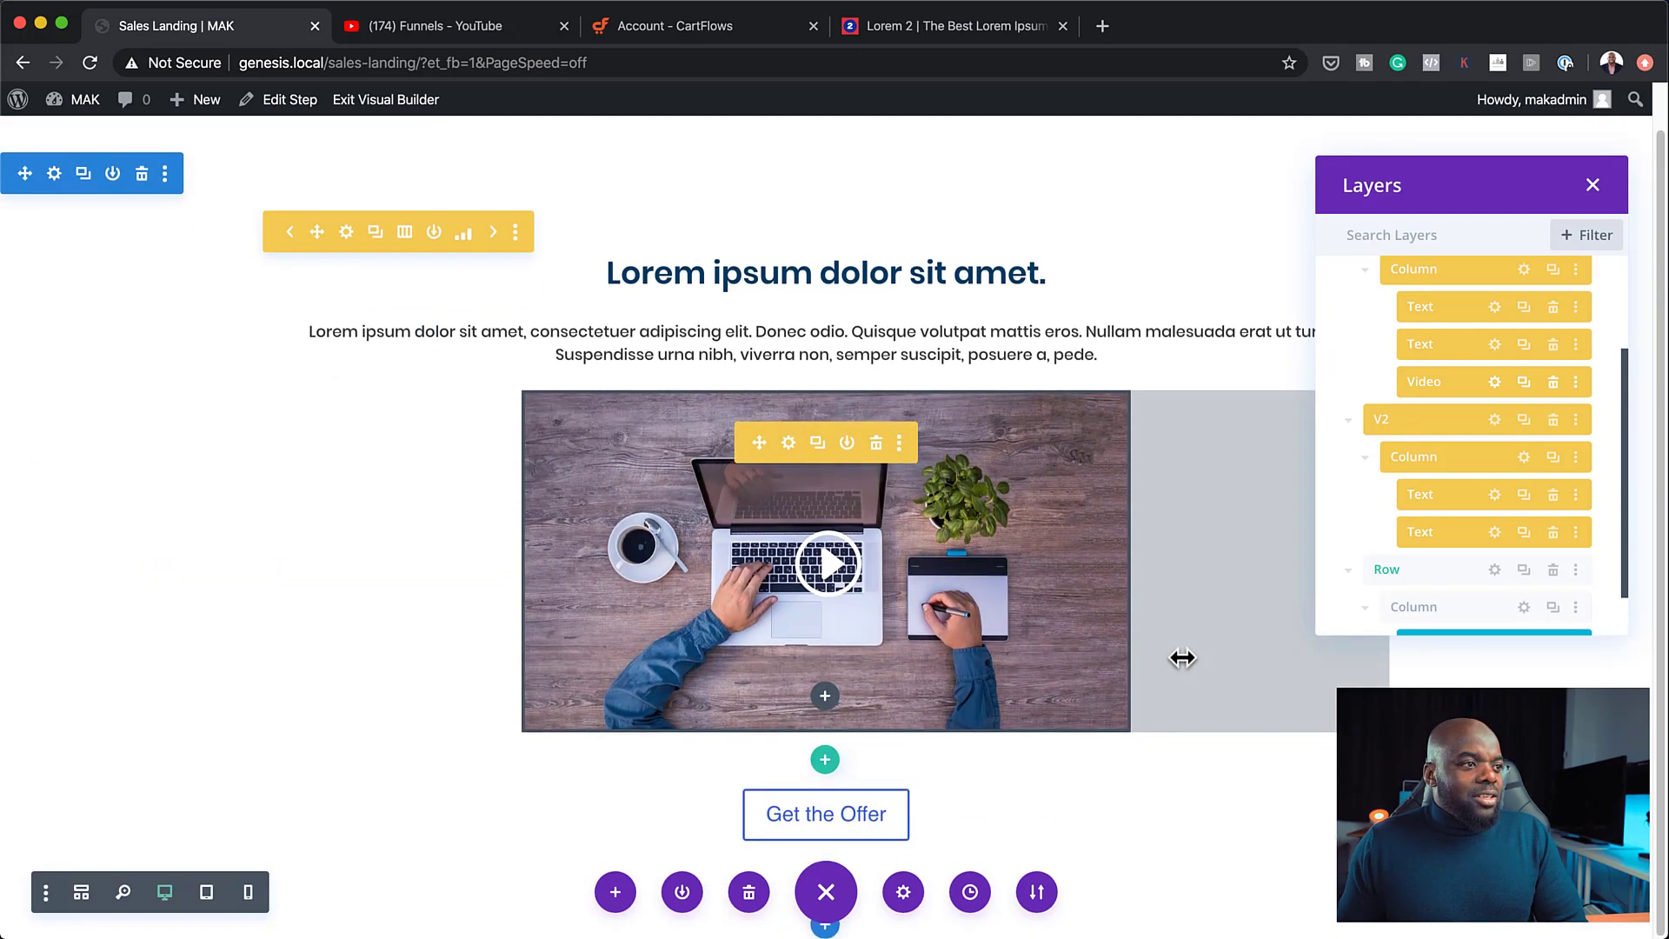
scroll(1183, 659, "up", 1)
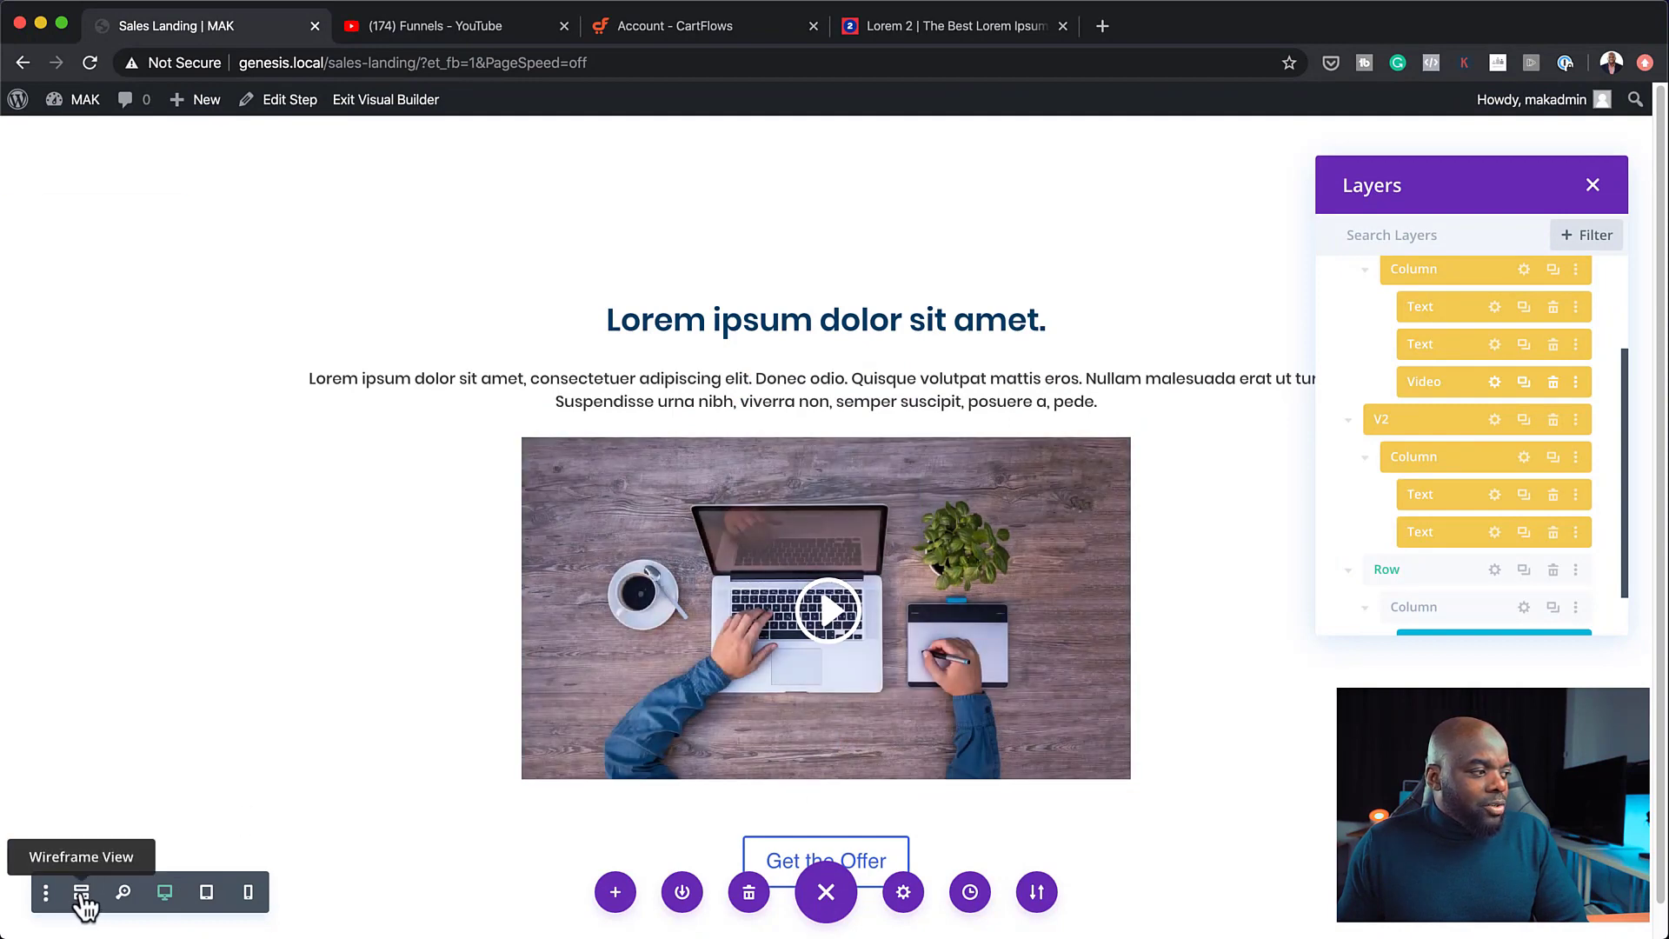
Compare the contents of the V1 and V2 rows in wireframe view, and display the V2 variation in desktop view
left_click(82, 893)
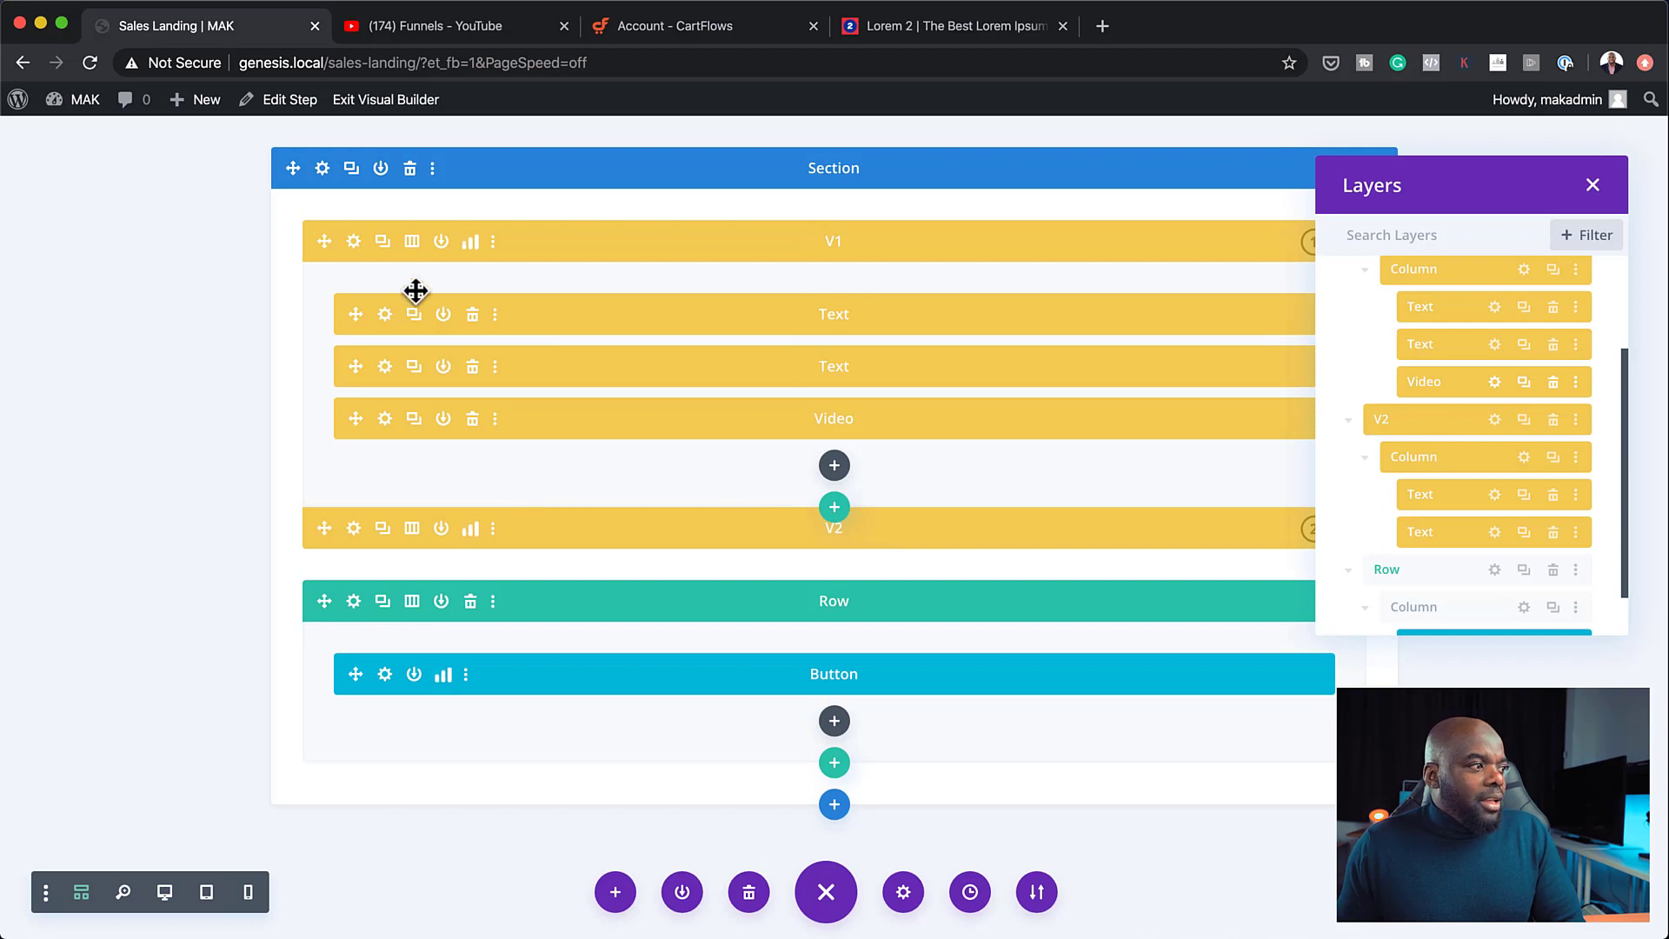
left_click(669, 533)
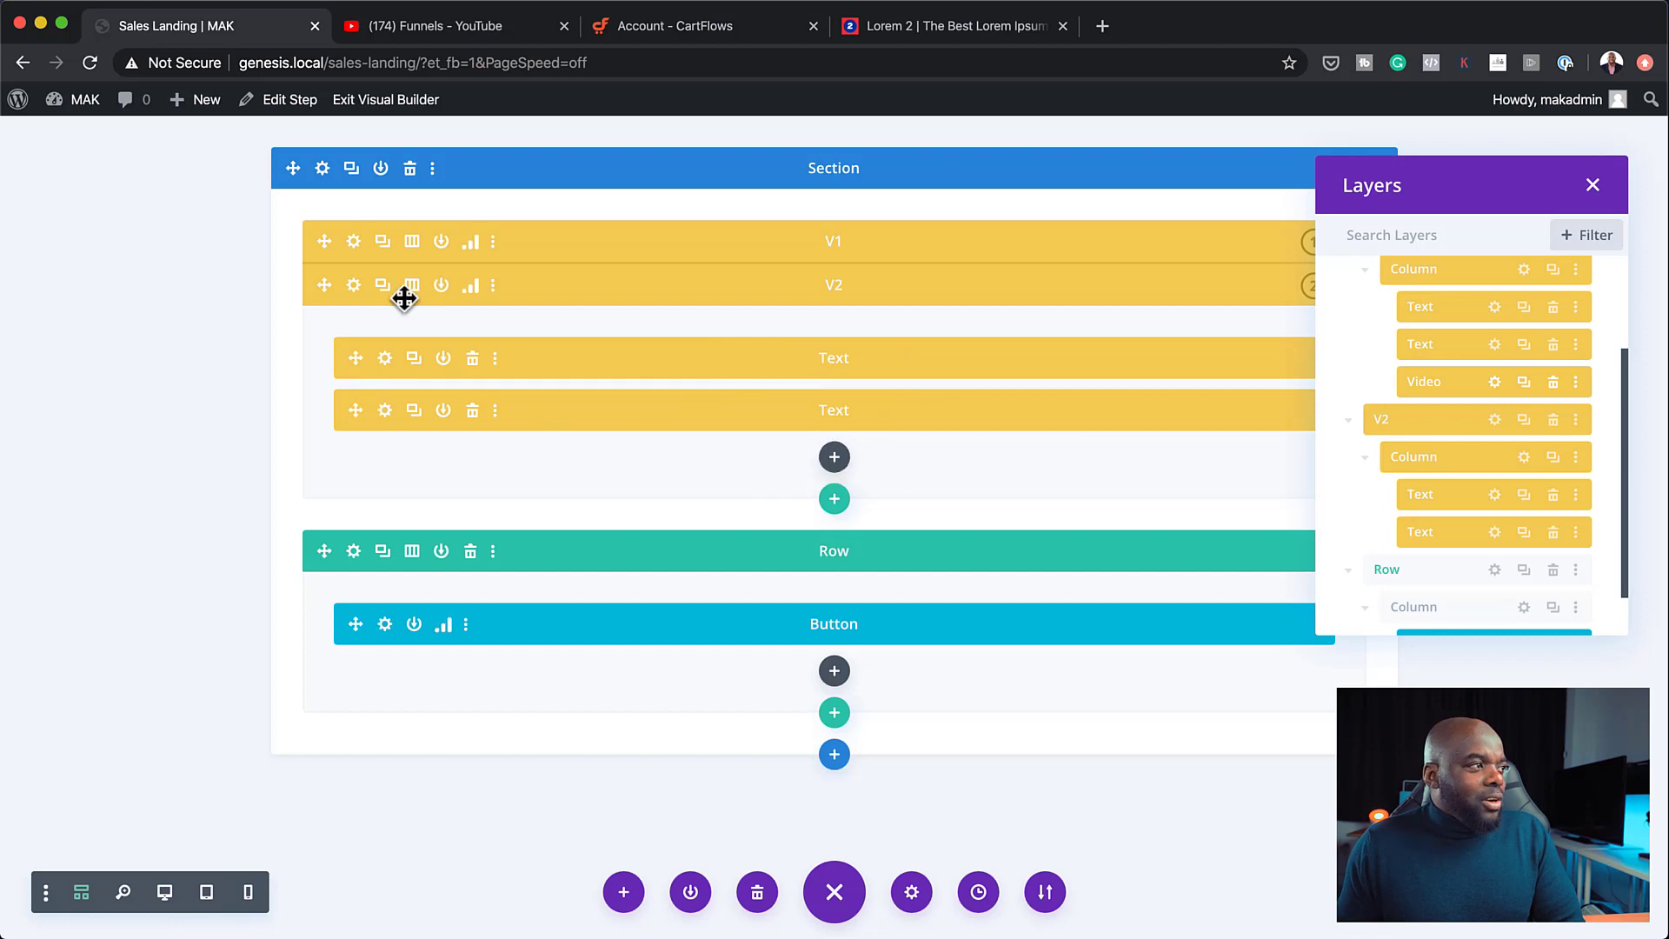
left_click(726, 243)
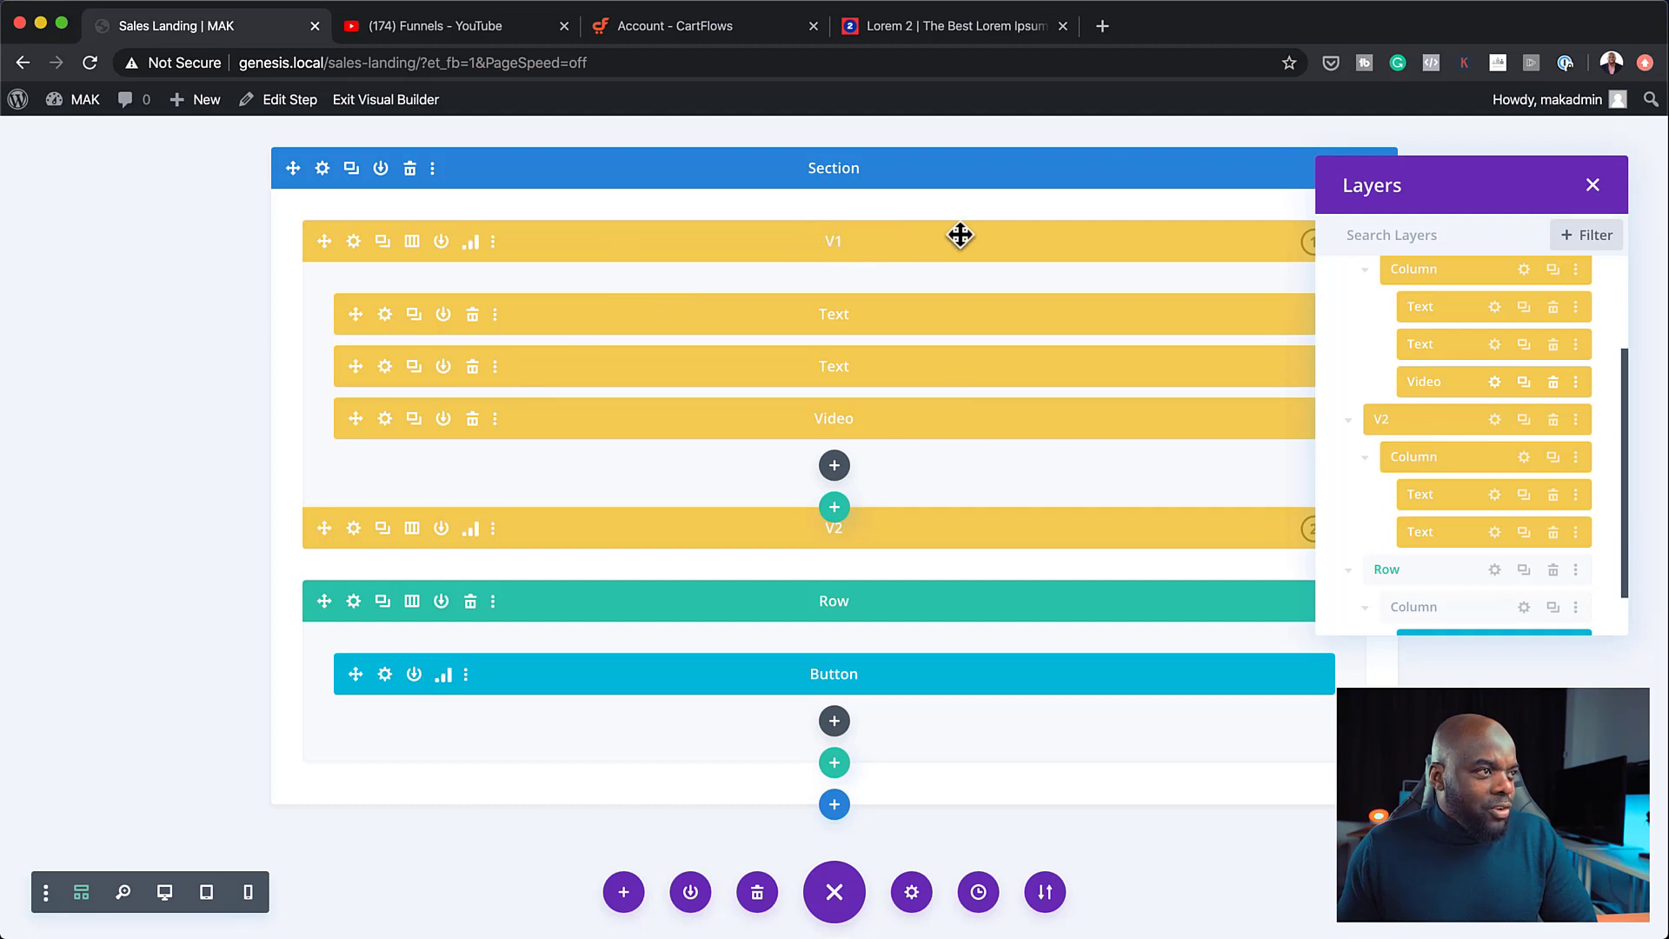
left_click(597, 533)
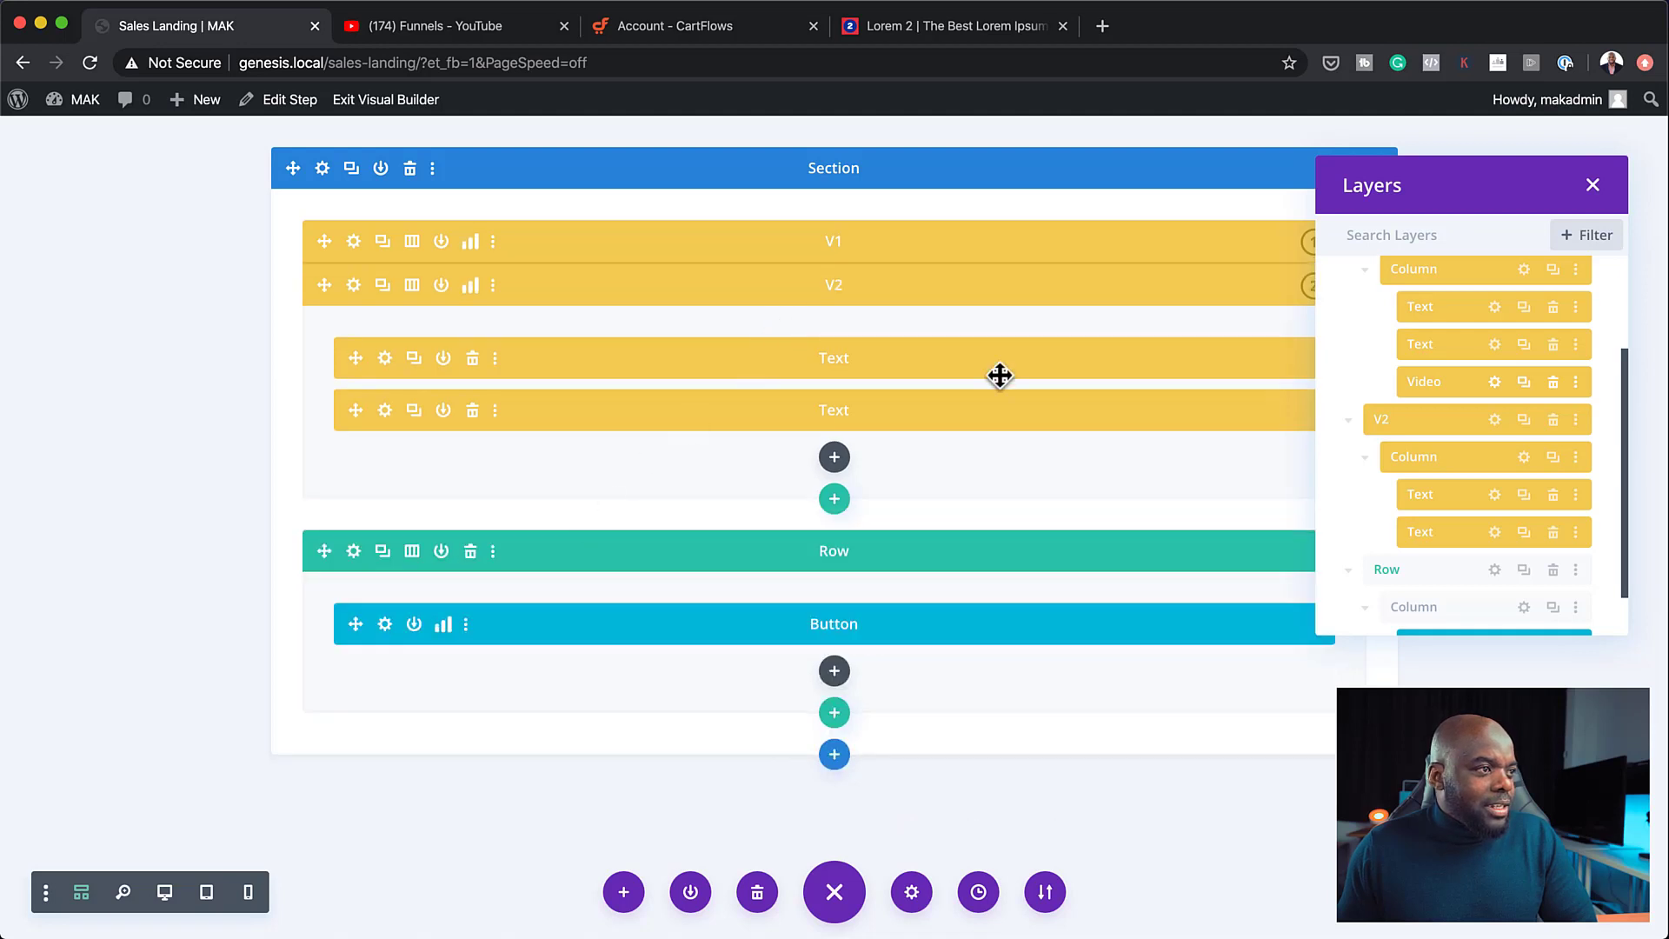
left_click(165, 892)
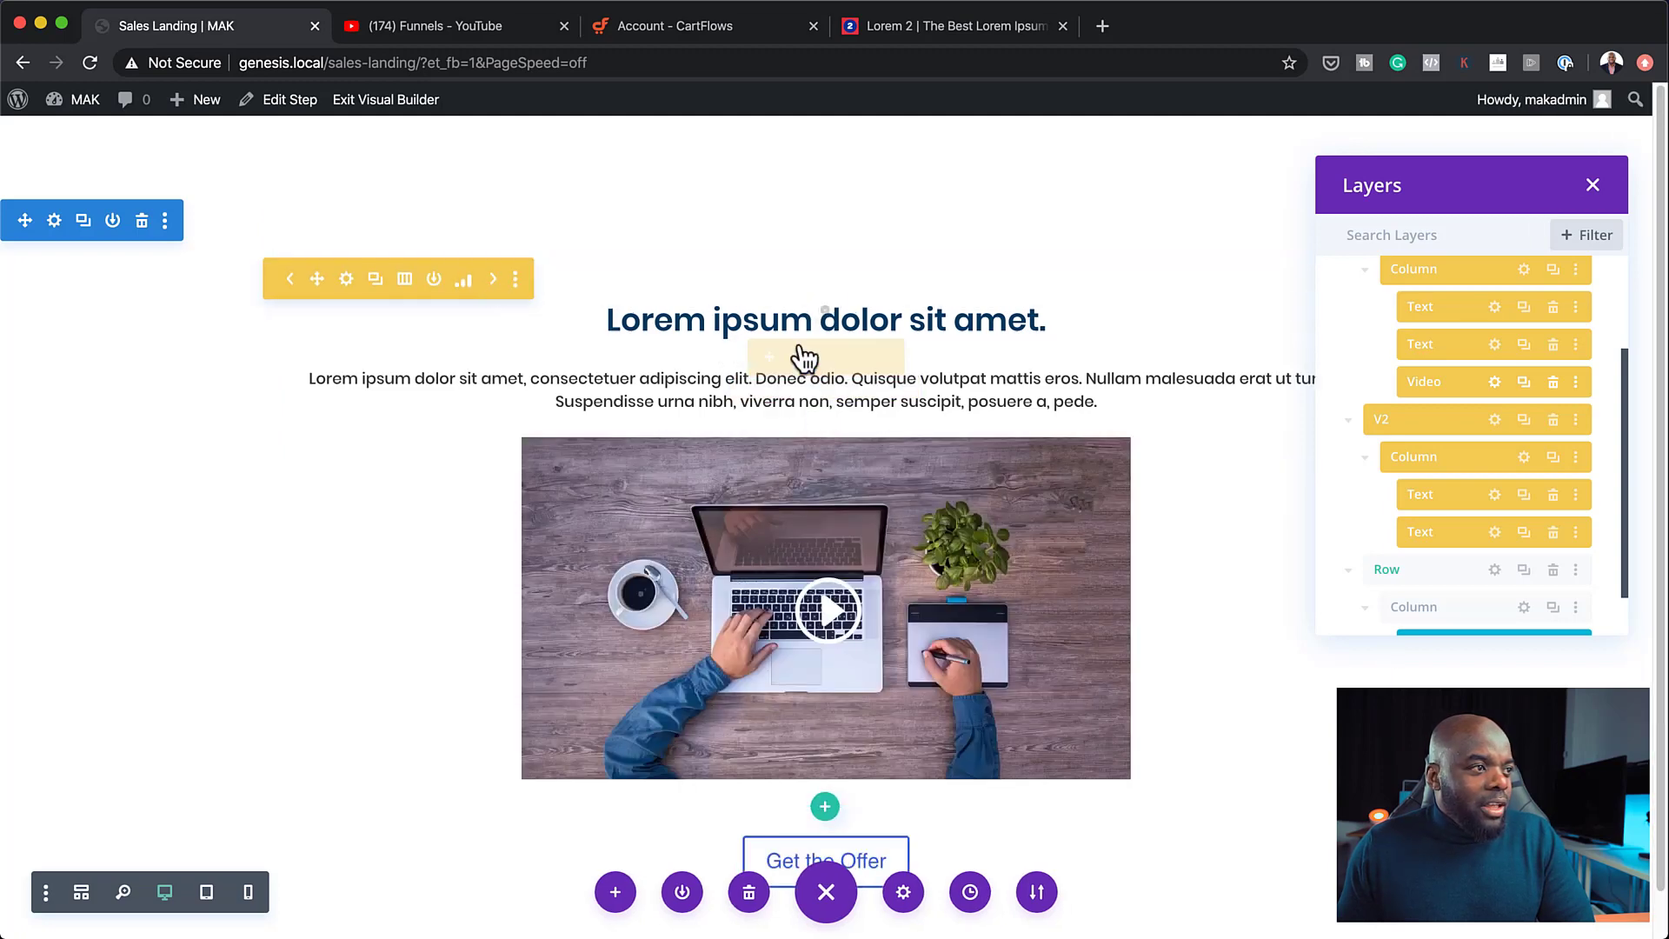
left_click(493, 279)
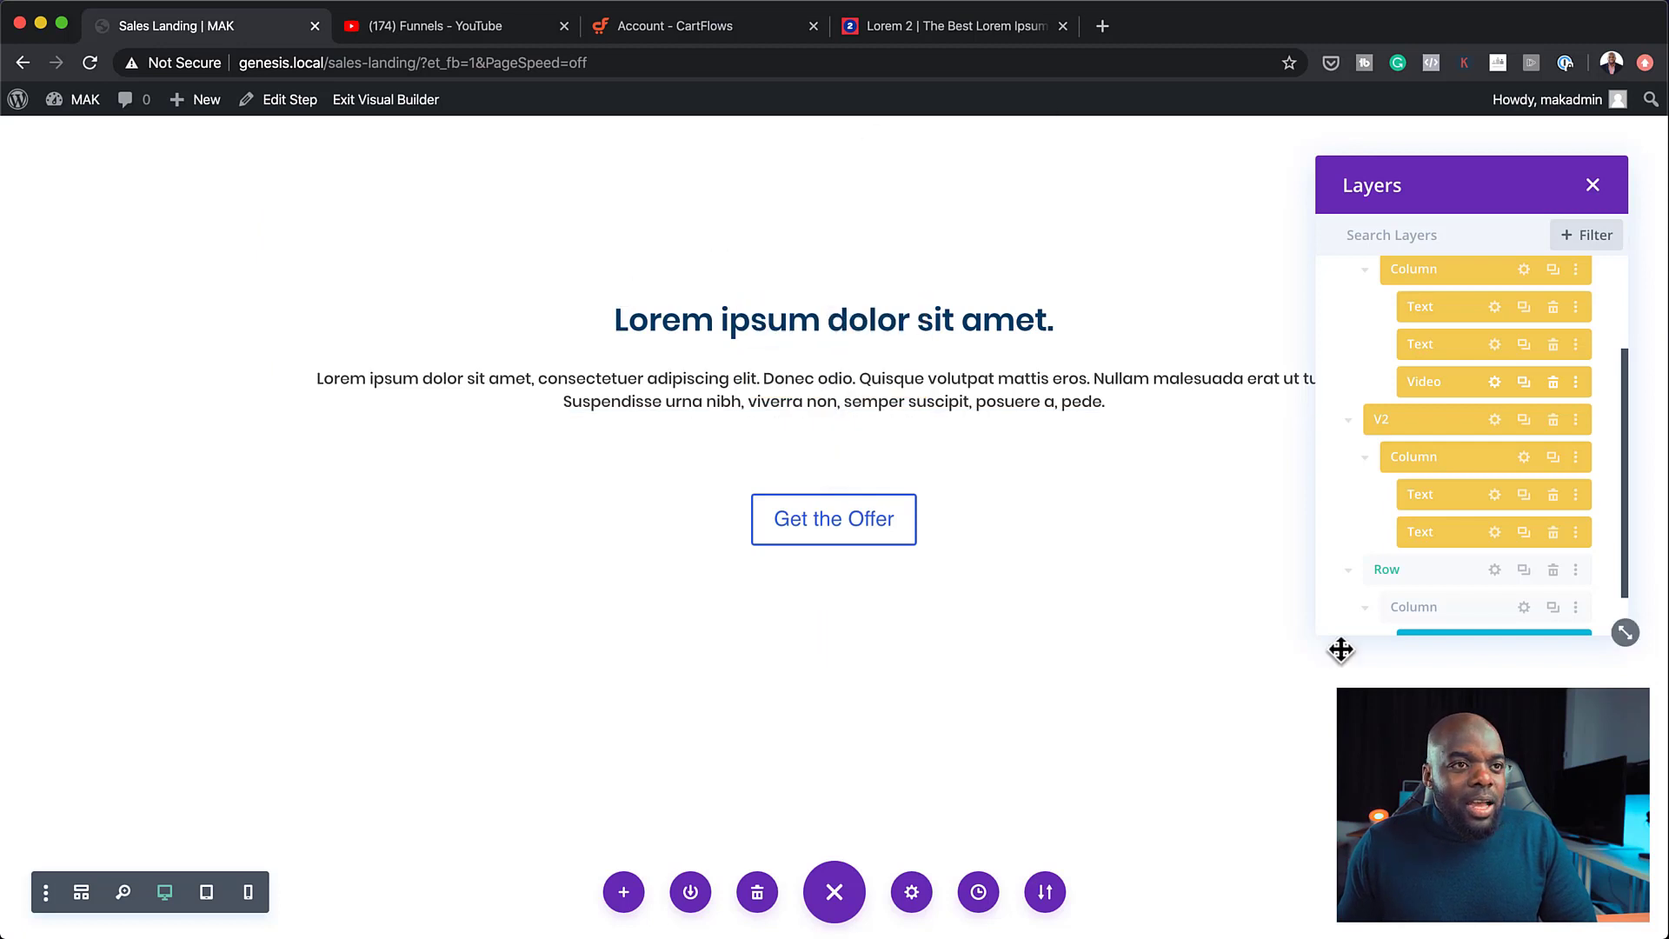
Collapse the Section in the layer list and close the Layers list
scroll(1453, 443, "up", 3)
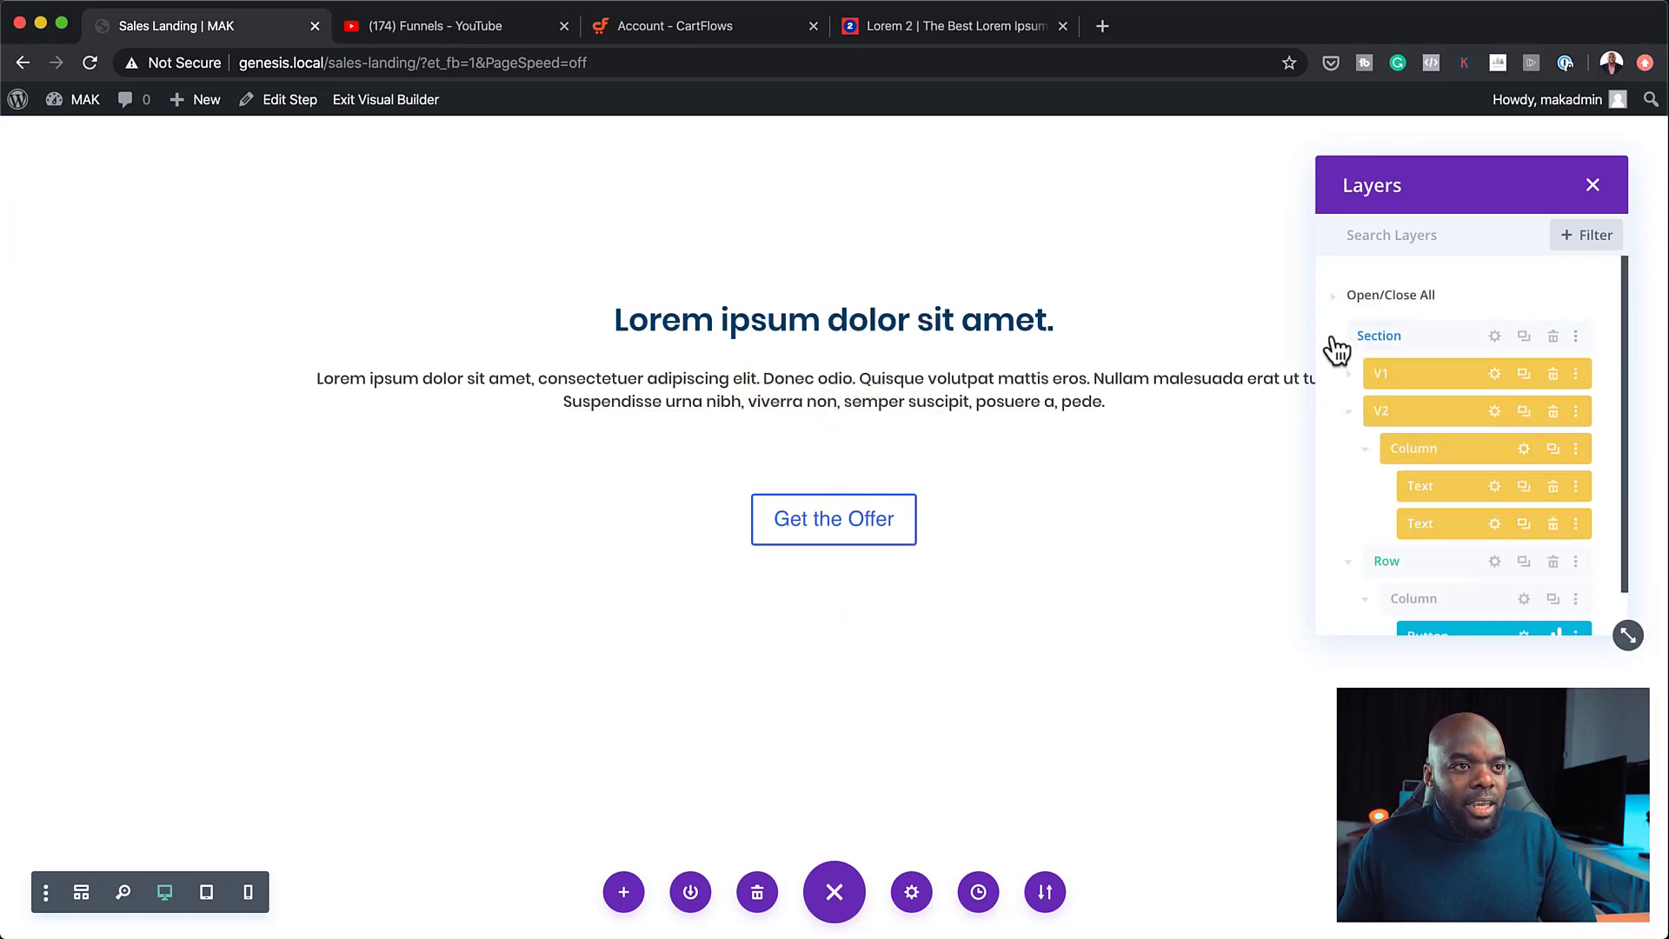
left_click(1331, 337)
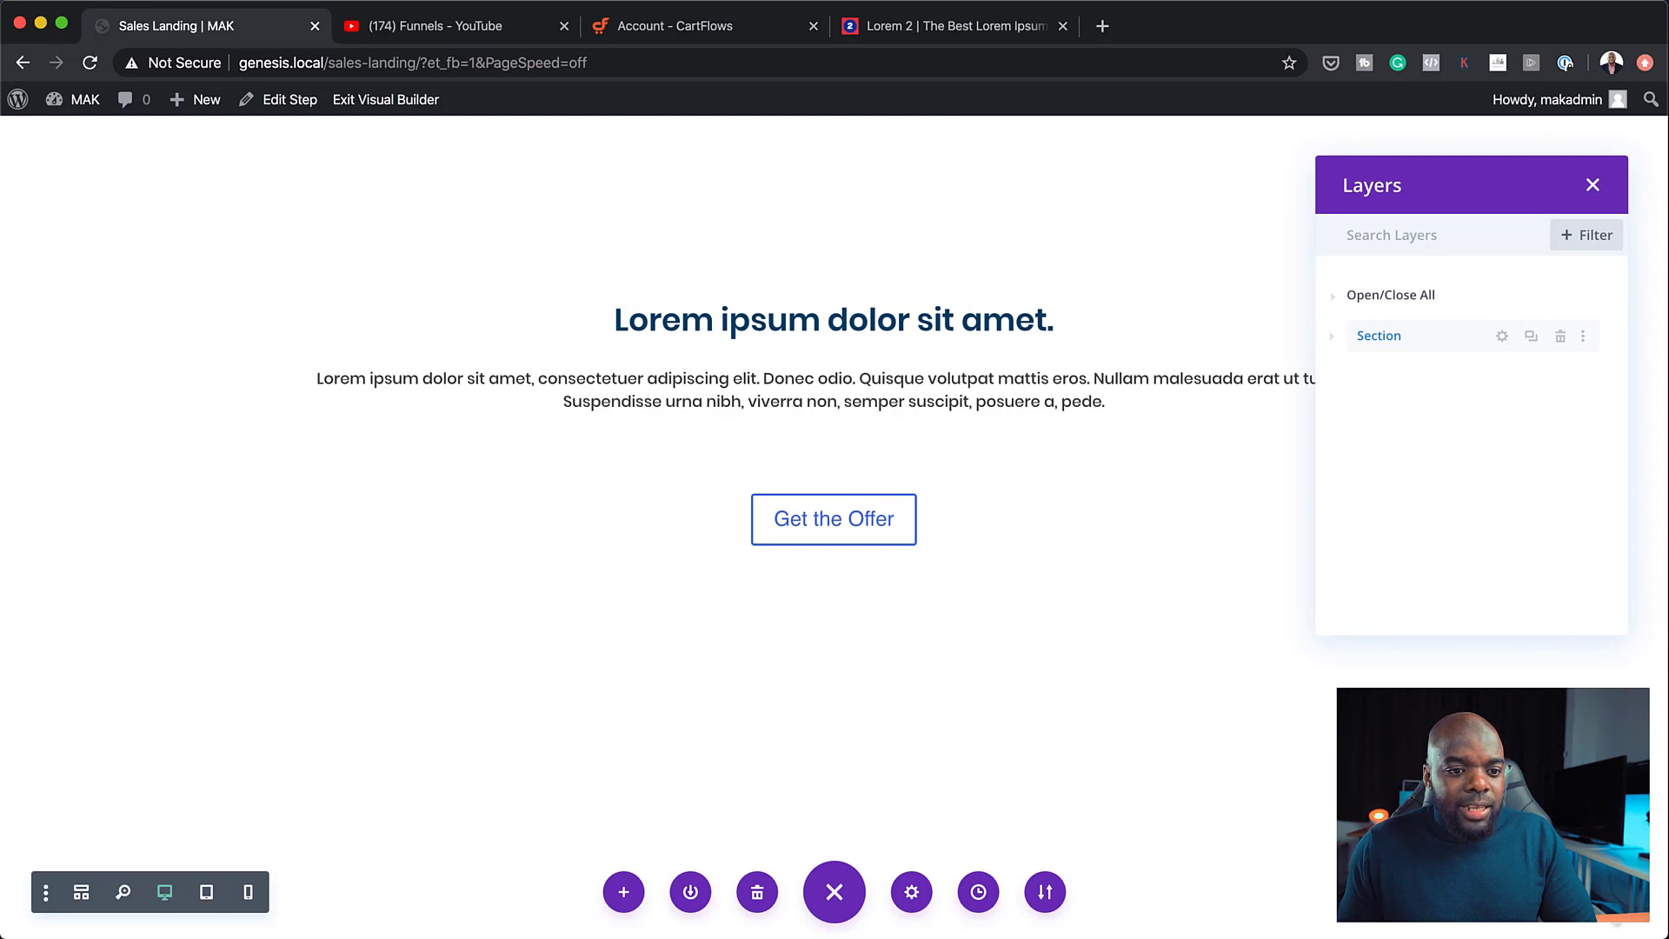
left_click(1593, 186)
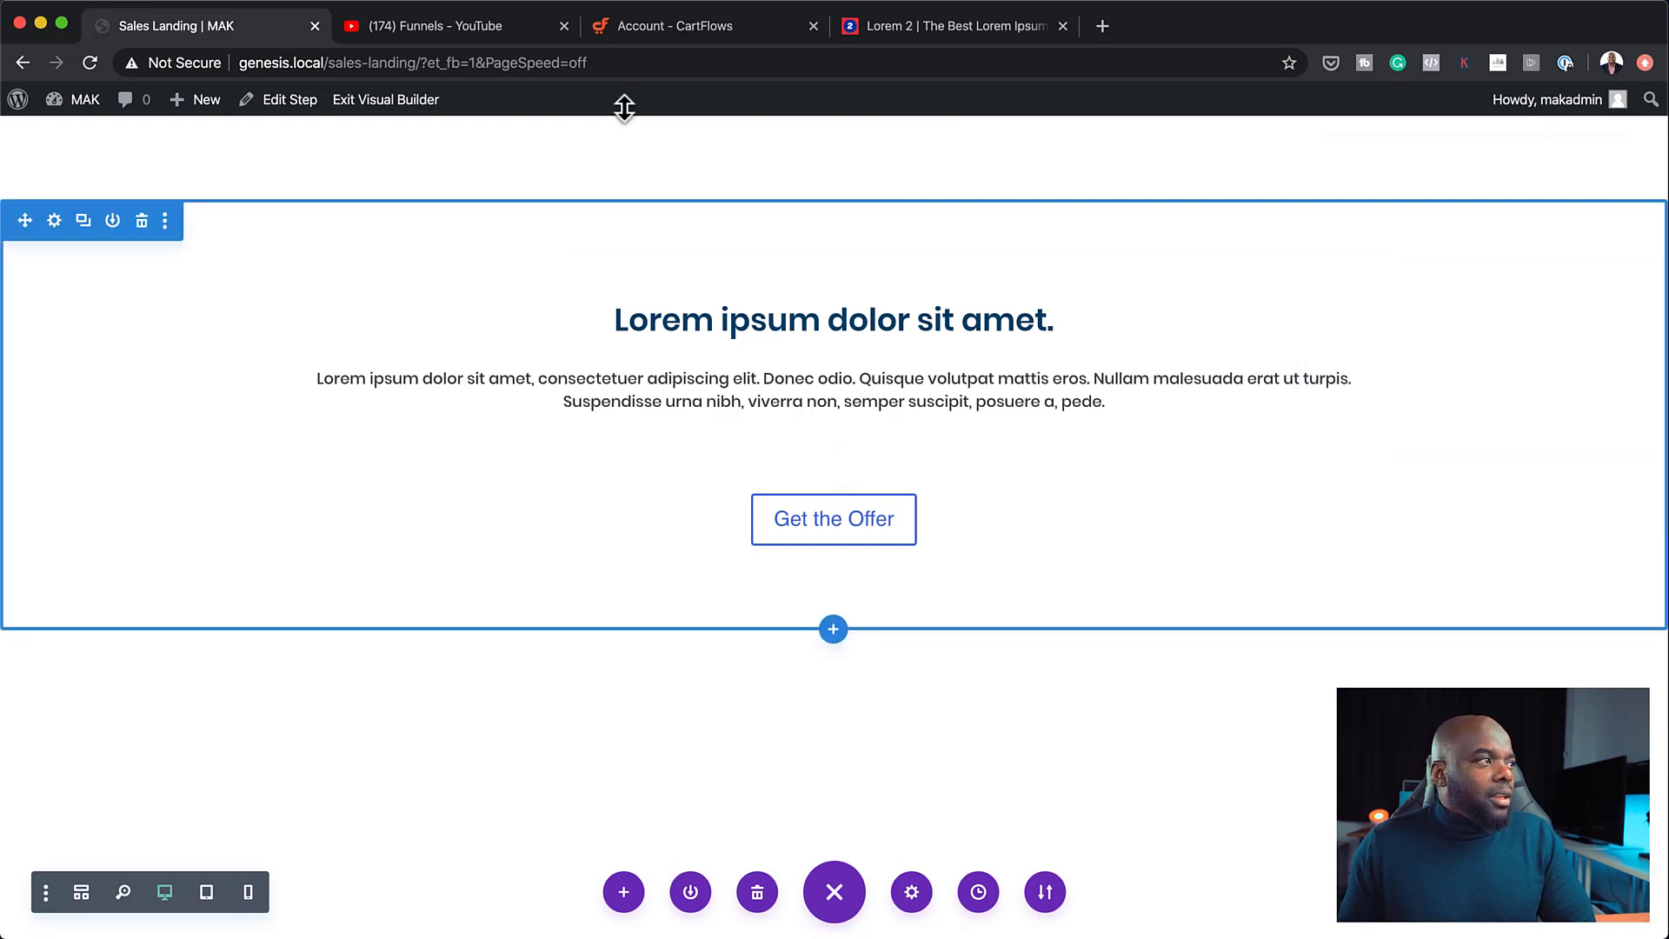
Copy the page address without its builder parameters and open genesis.local/sales-landing/ in a new incognito window
left_click_drag(423, 62, 599, 62)
key("BackSpace")
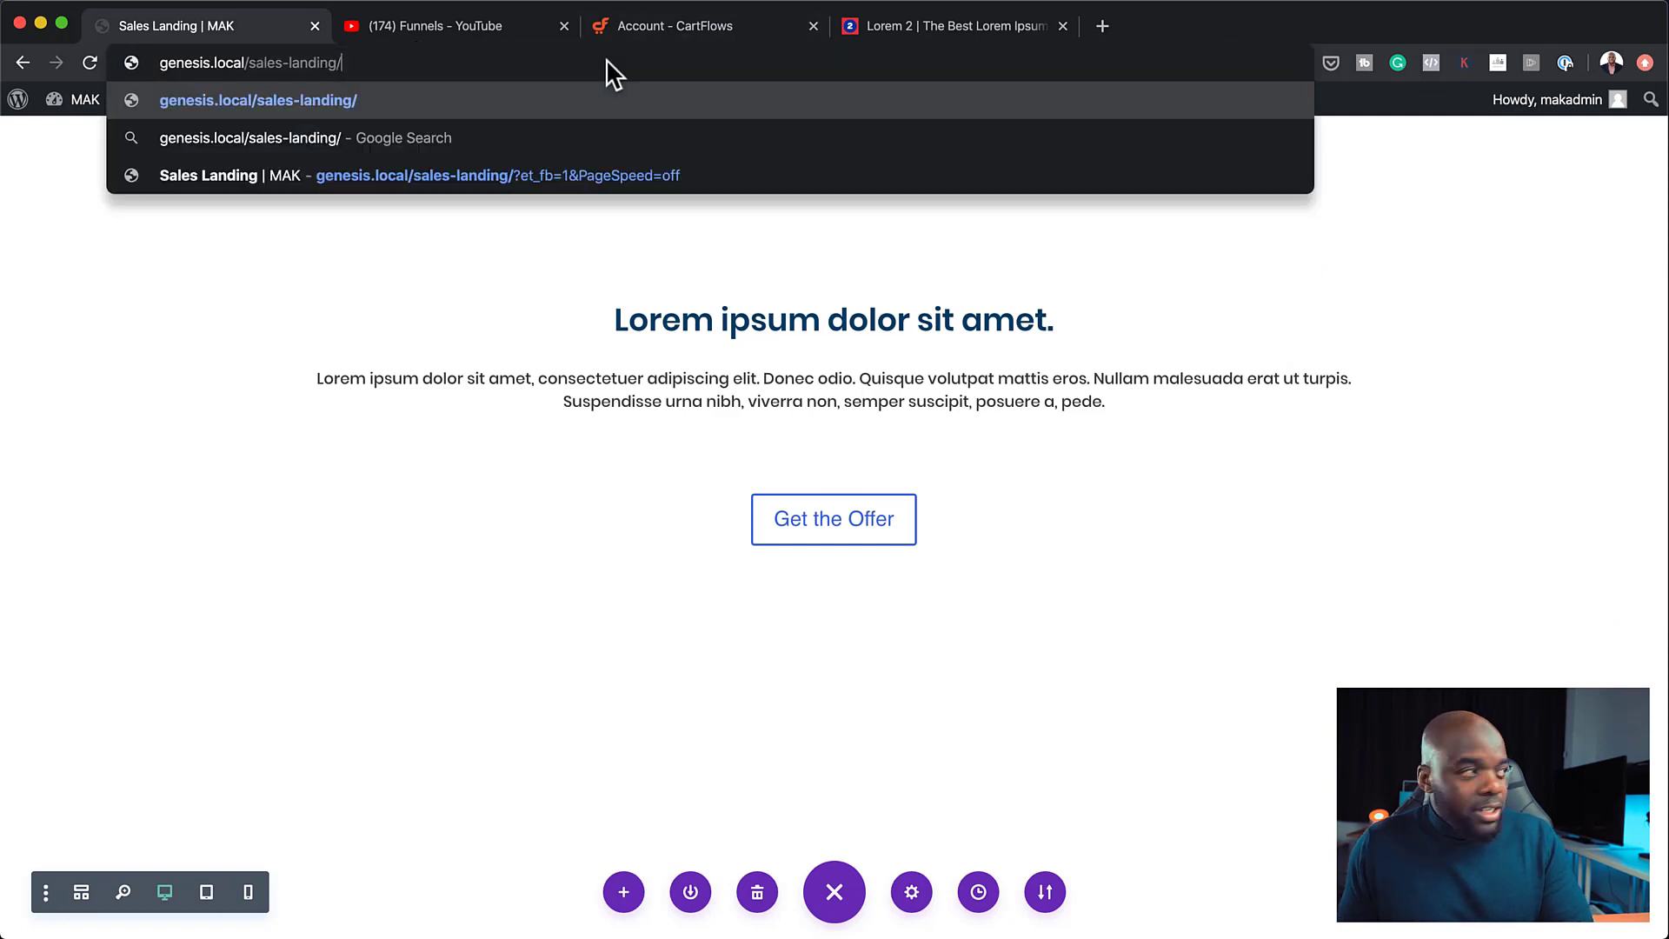
key("super+a")
key("super+c")
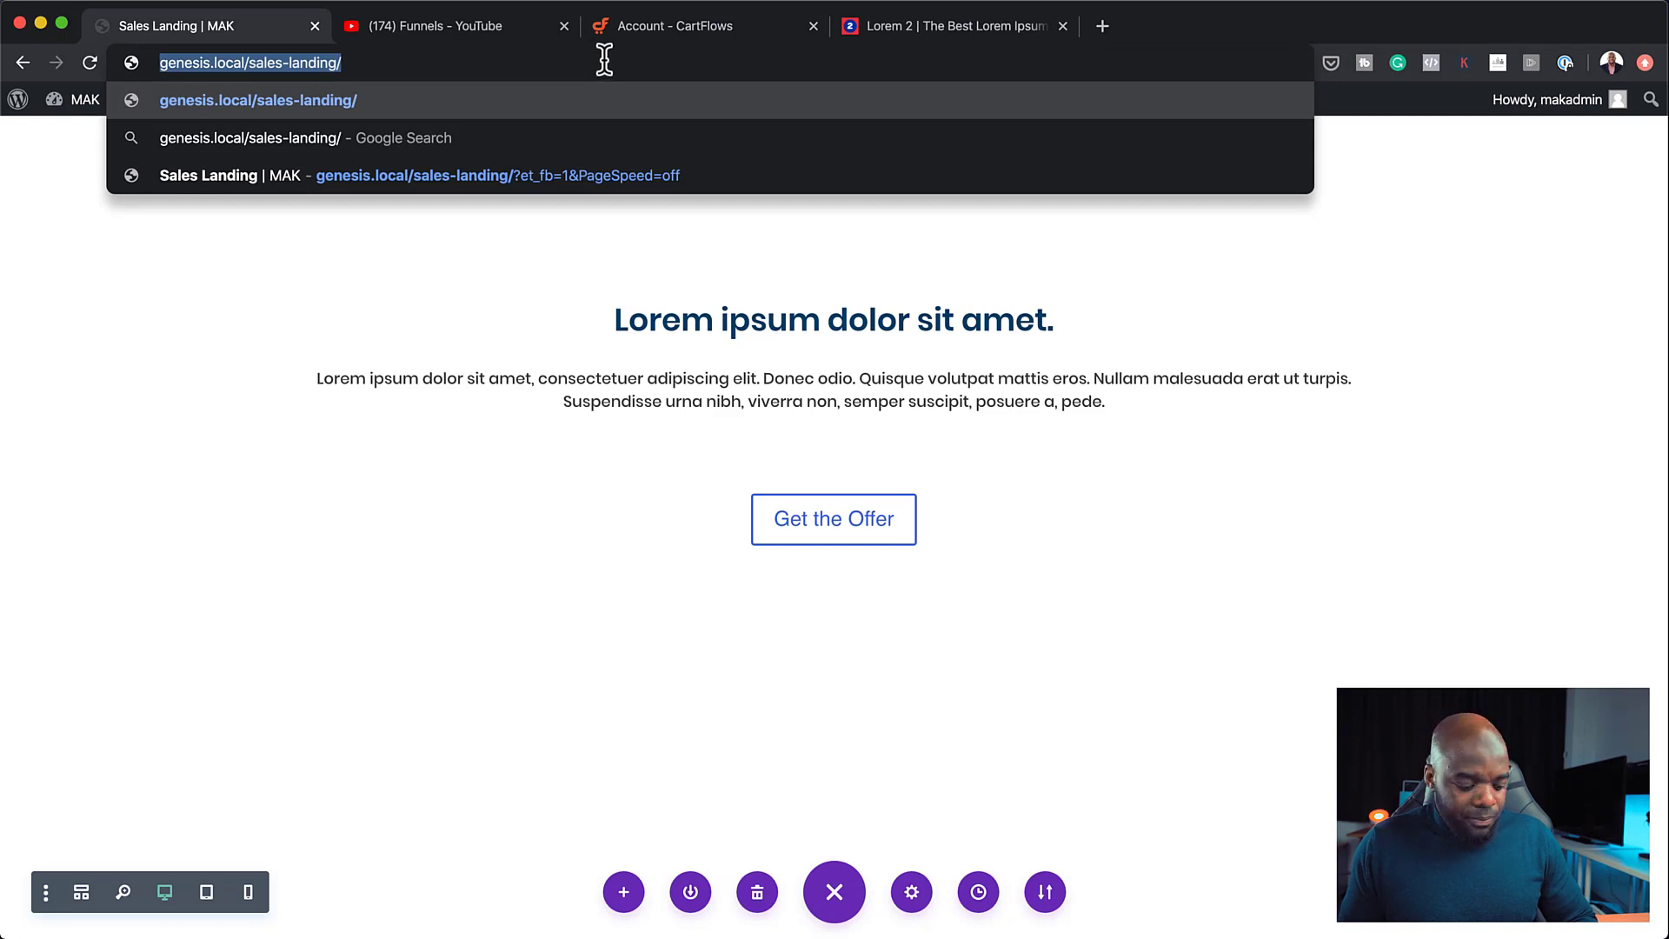
key("Return")
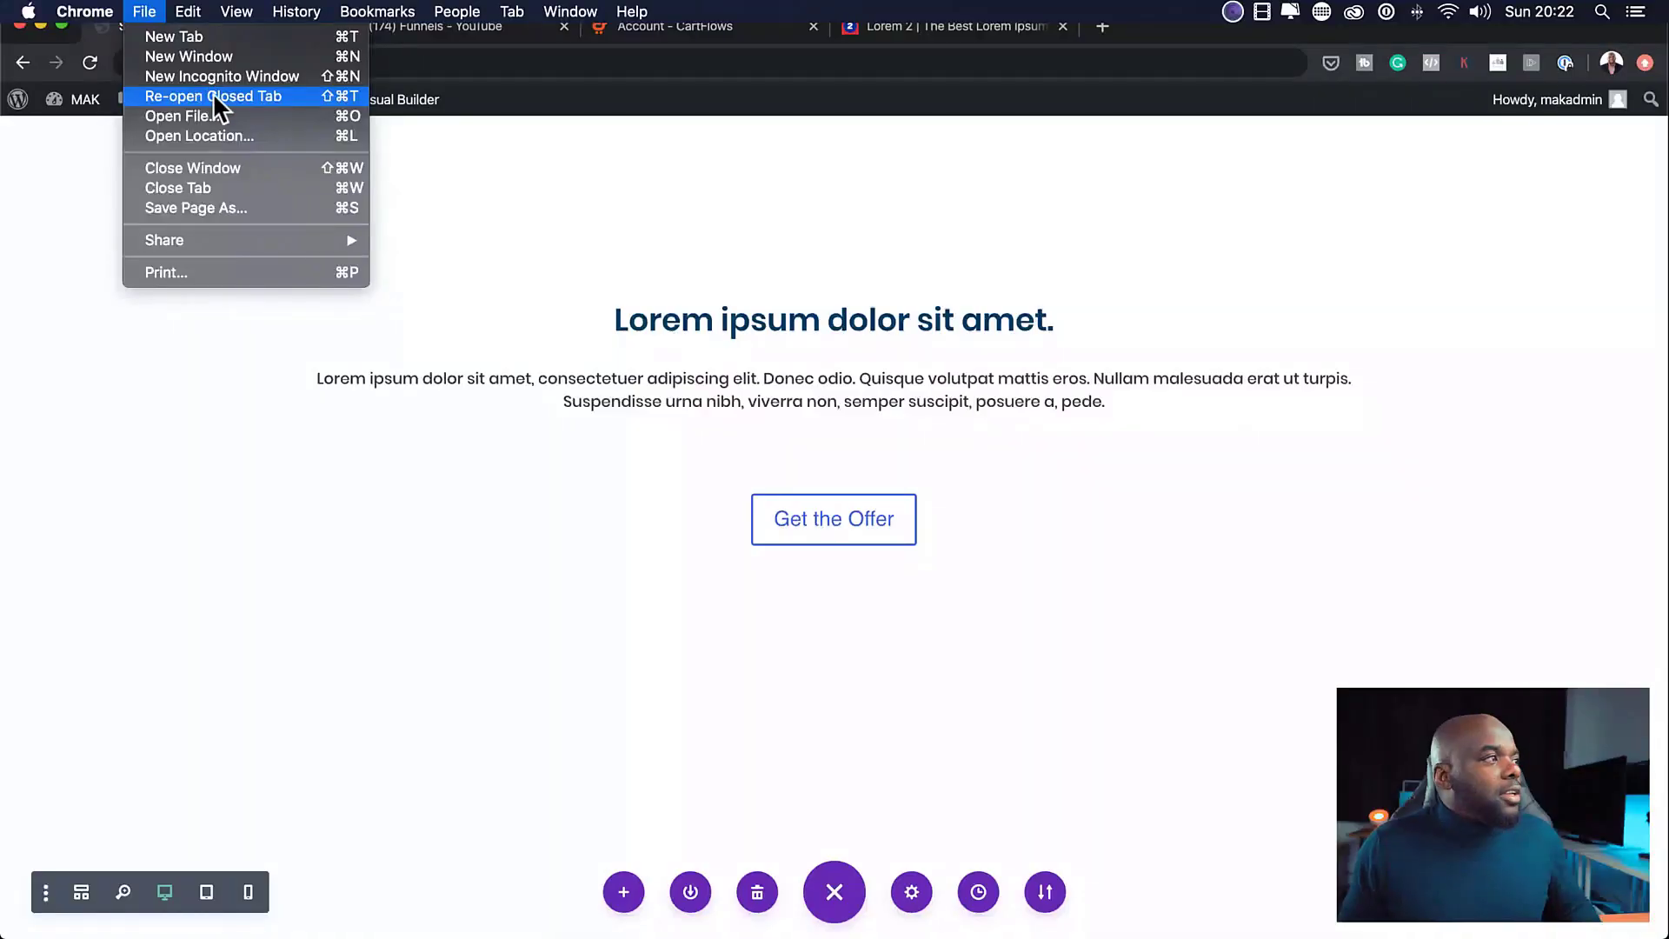
left_click(219, 75)
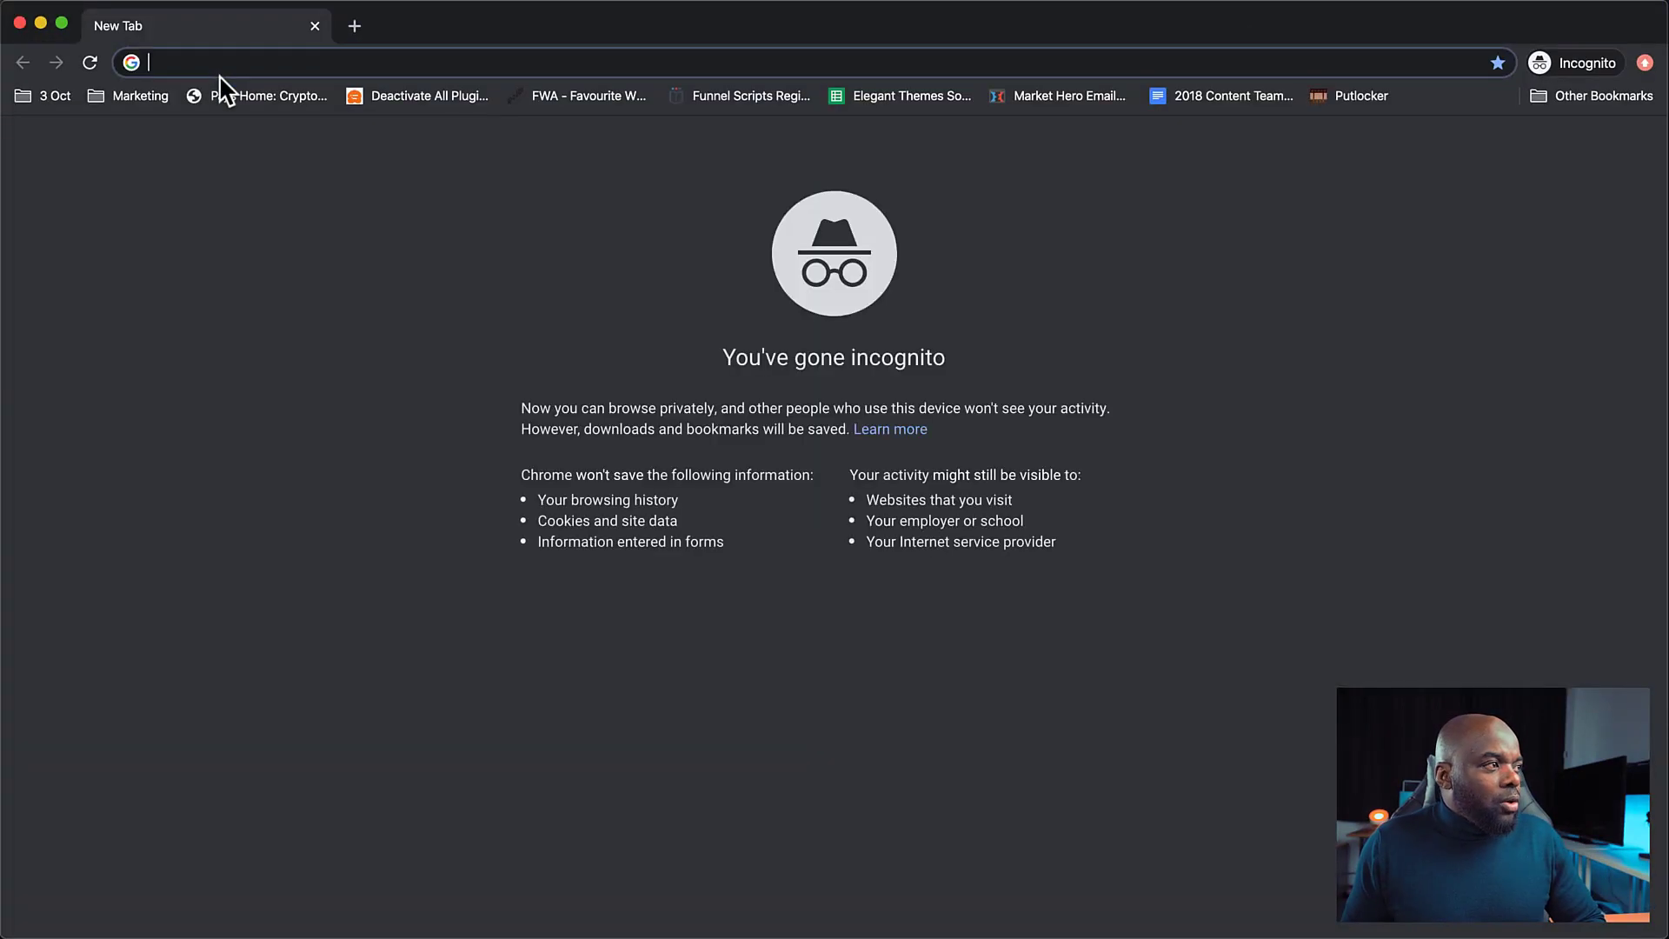
key("super+v")
key("Return")
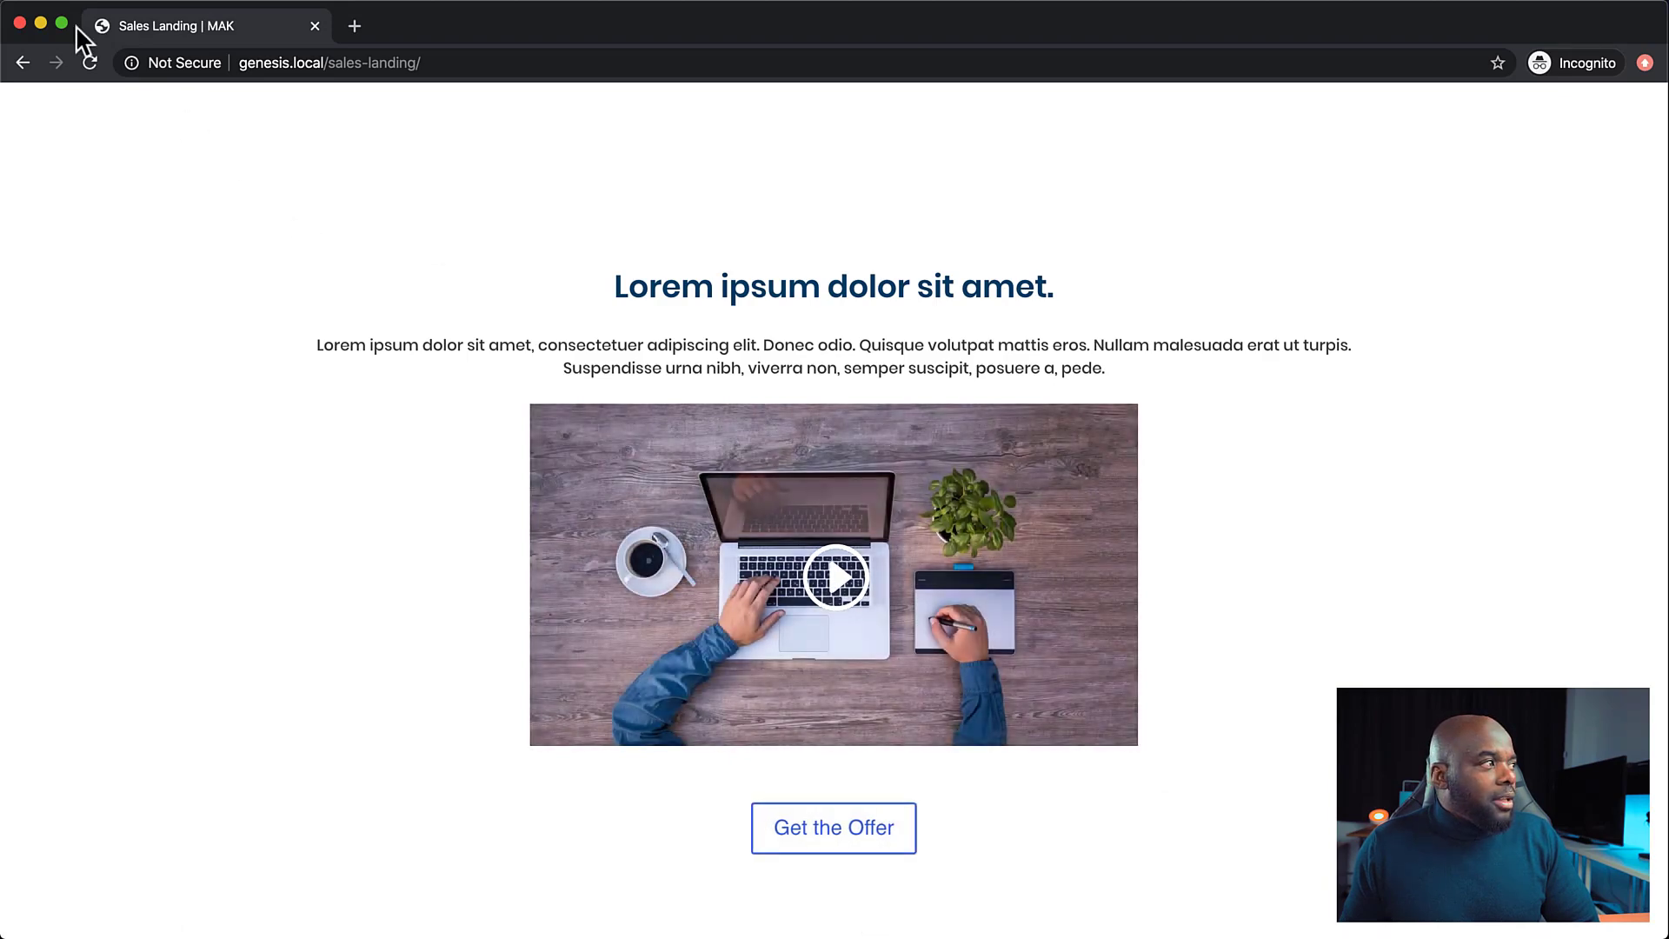
Reload the landing page to check the split test, follow the Get the Offer link, and return to the landing page
left_click(89, 63)
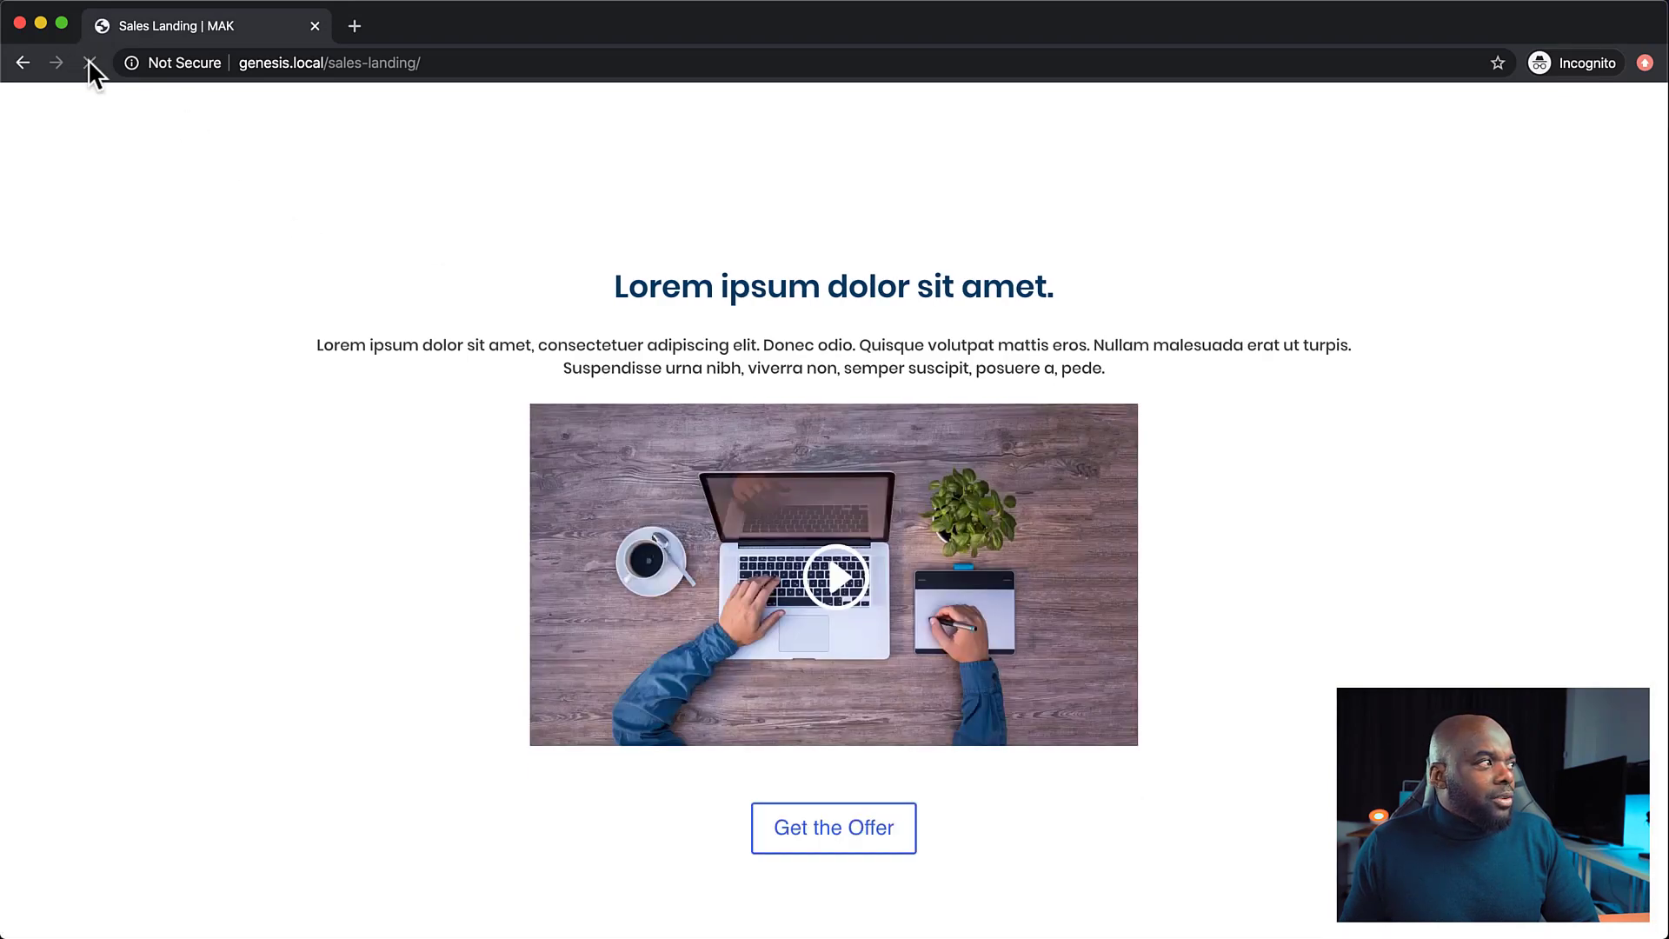
left_click(90, 63)
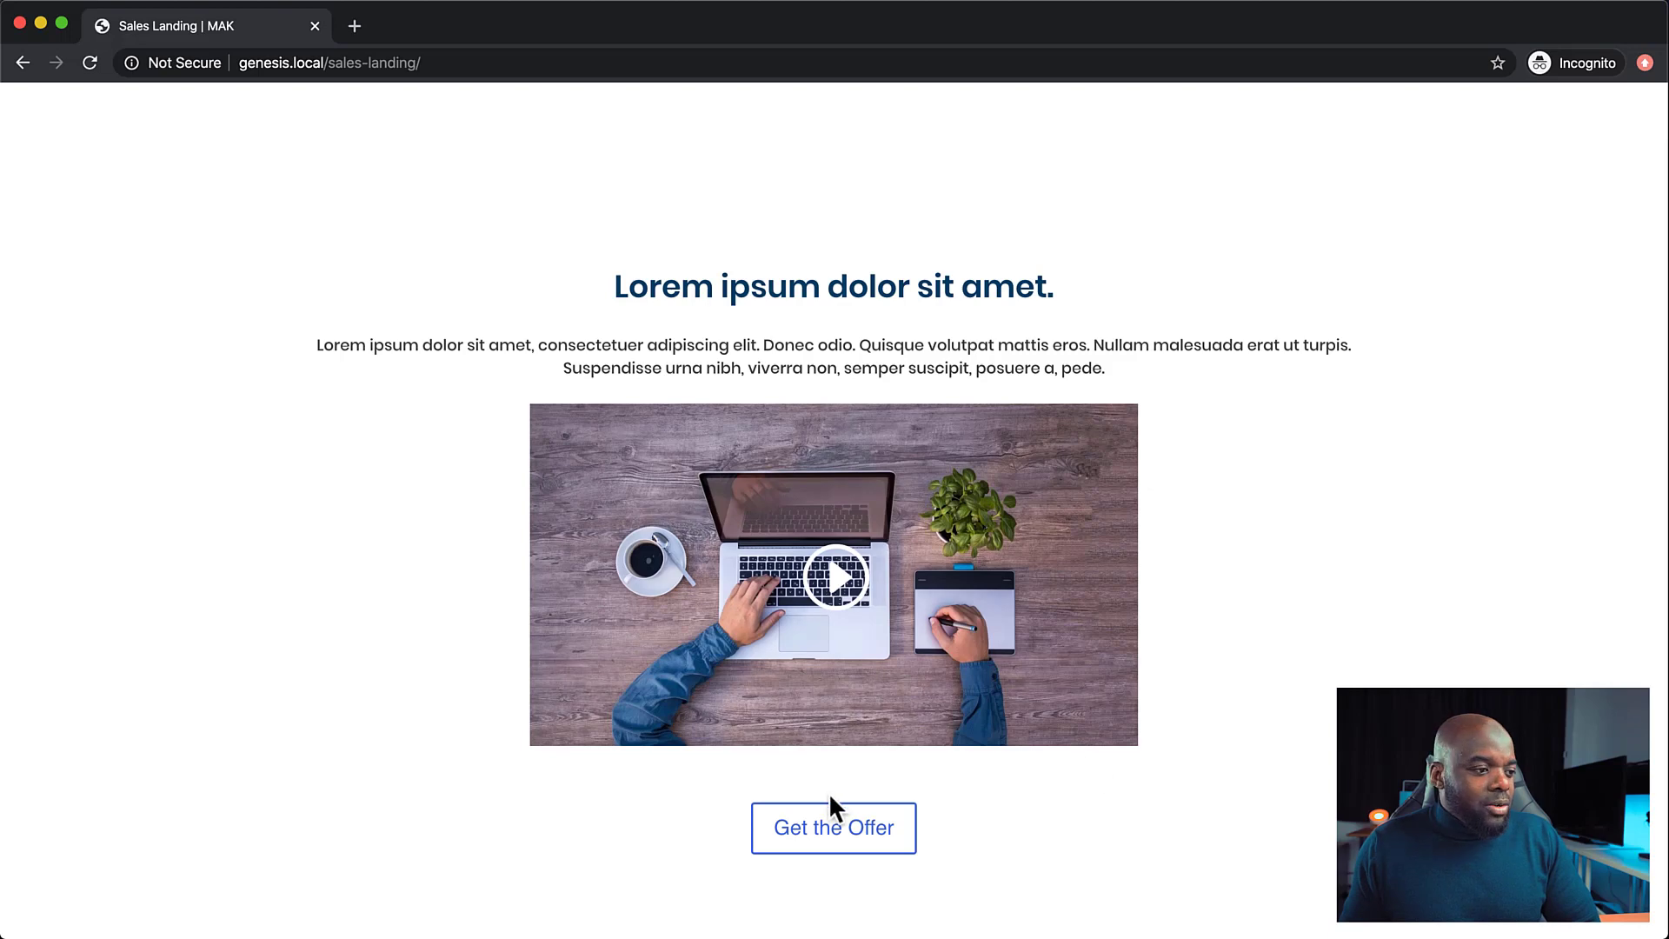
left_click(829, 839)
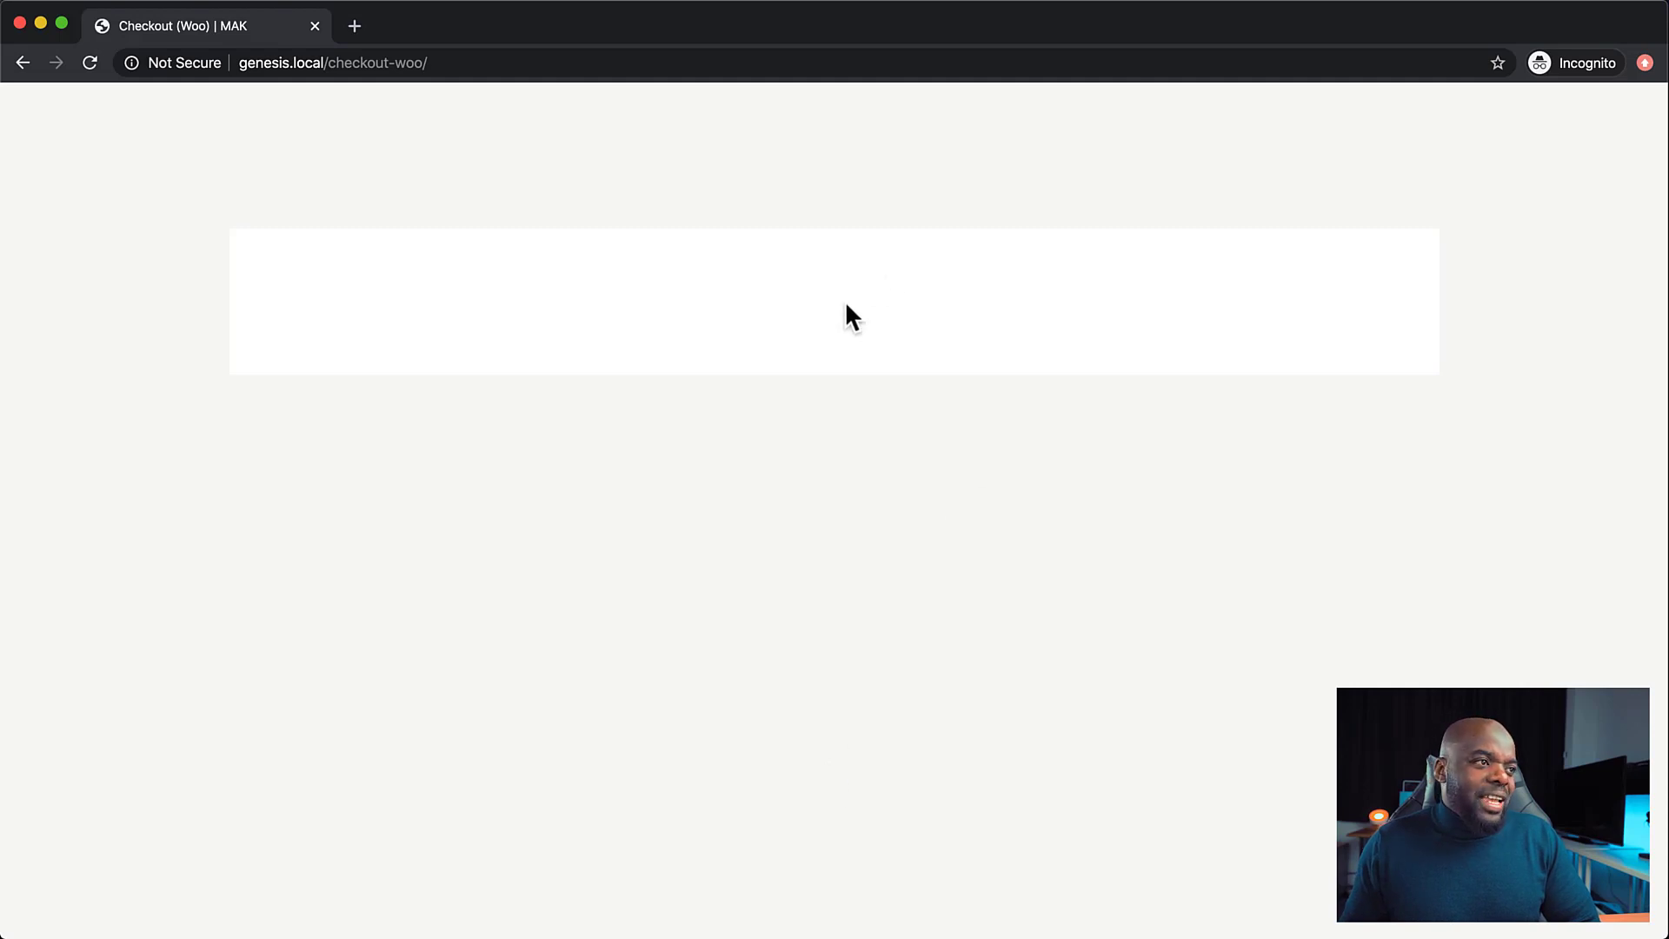
left_click(23, 62)
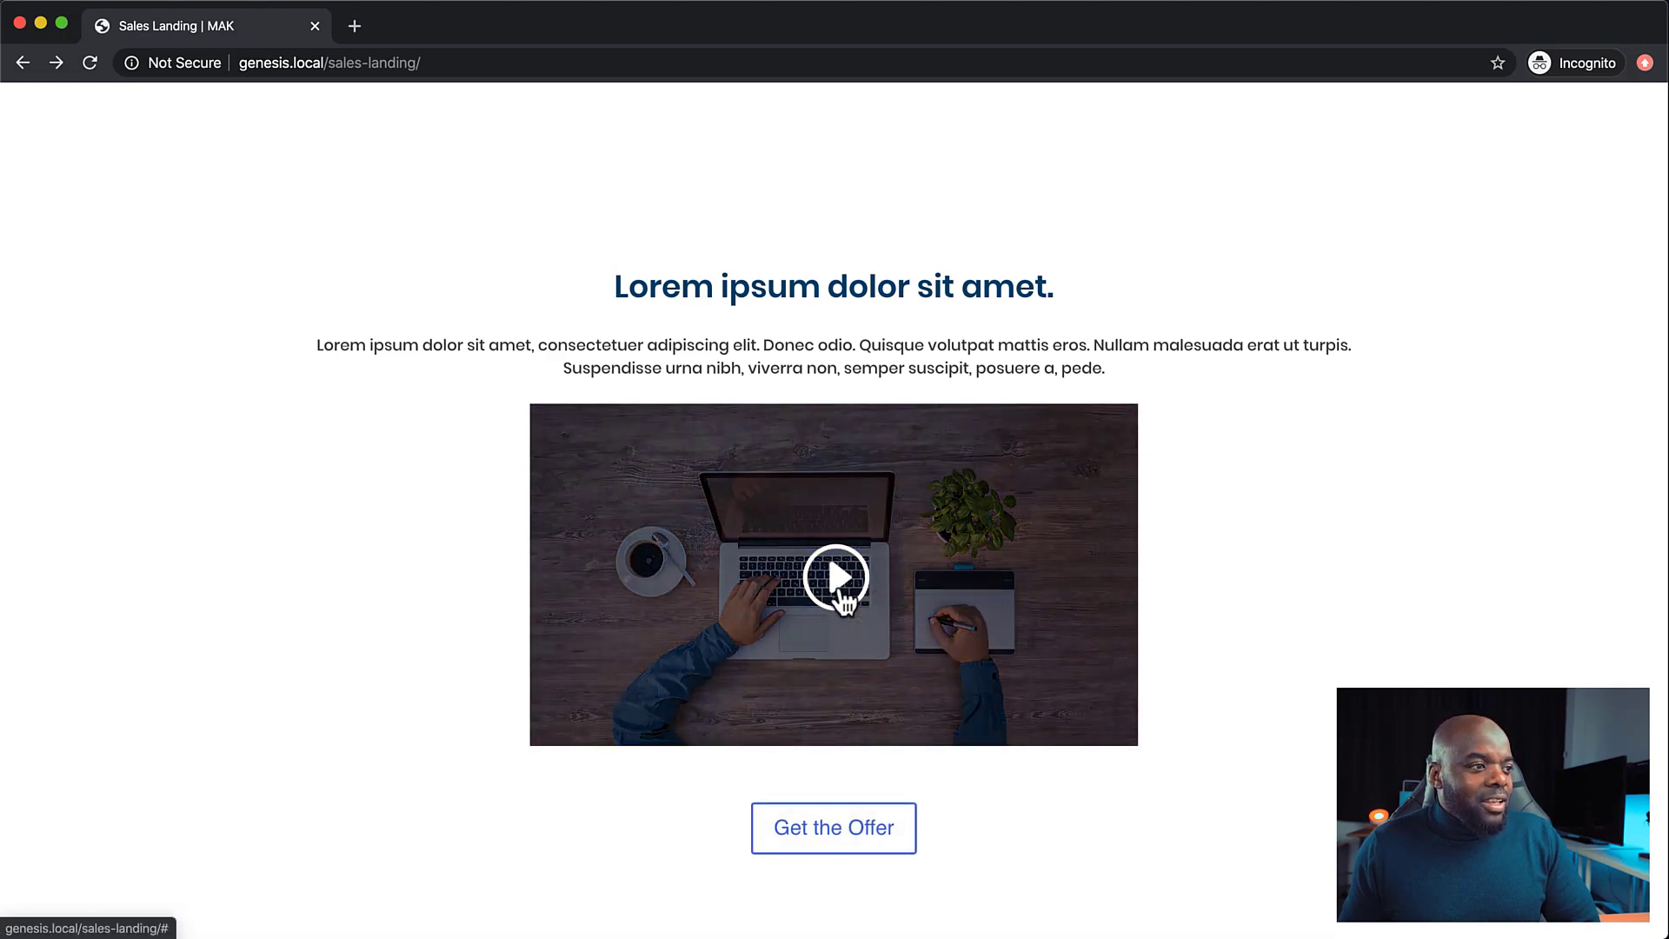
Close the incognito window and review the landing page's split testing statistics for clicks, reads, bounces and goal engagement
left_click(19, 23)
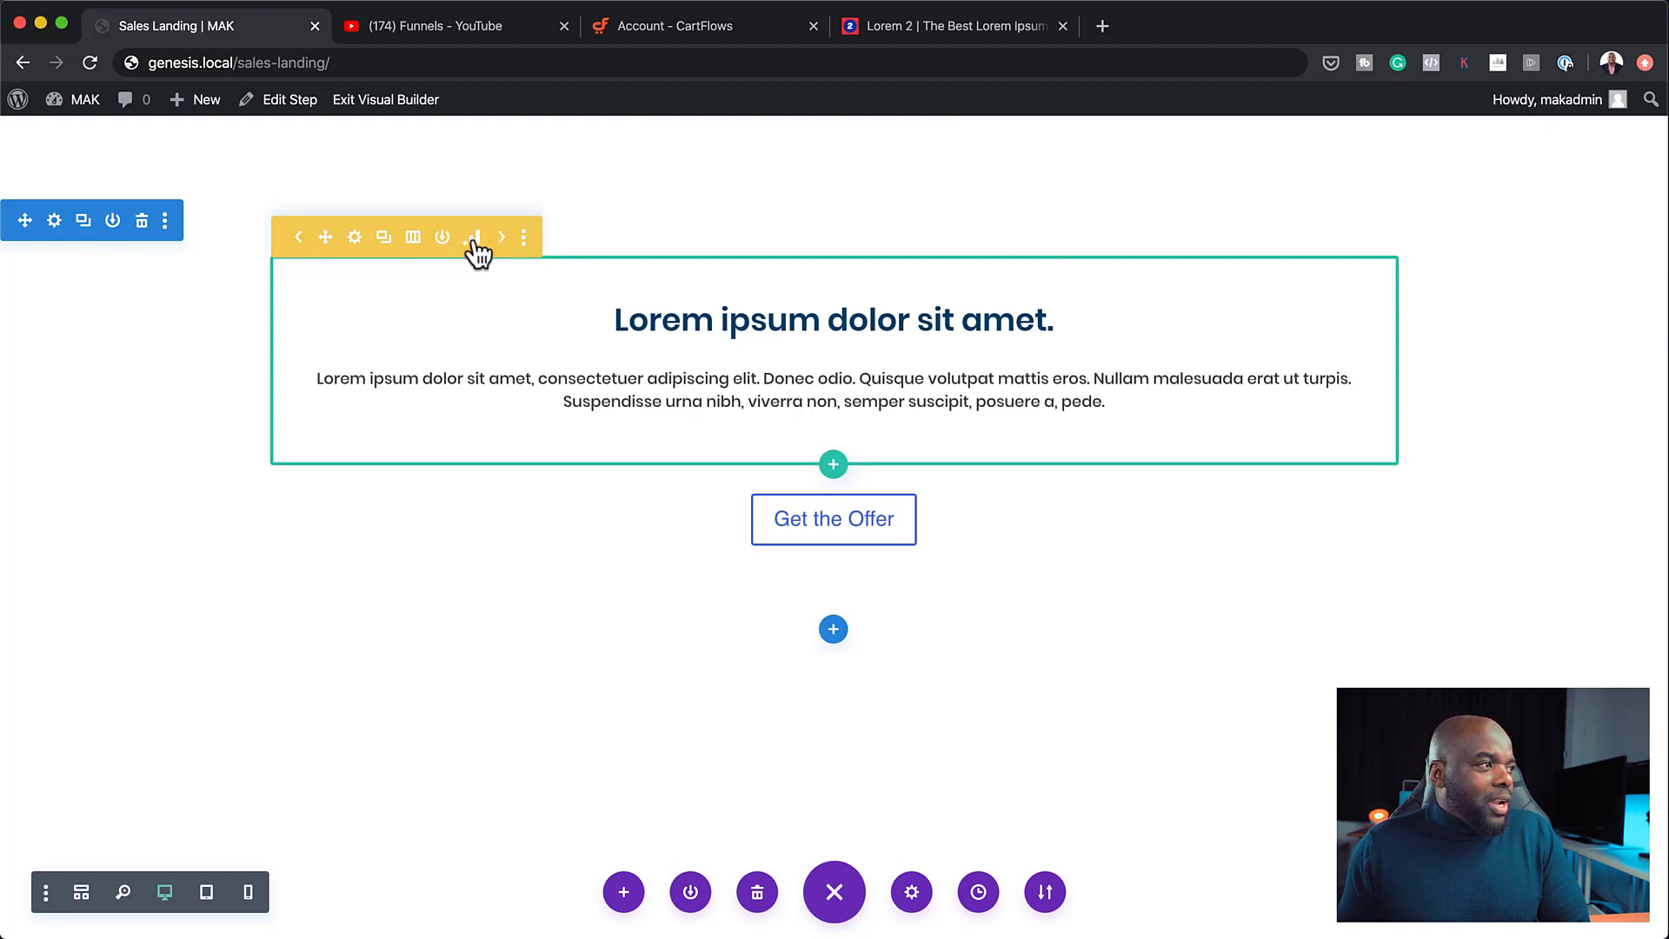
left_click(474, 238)
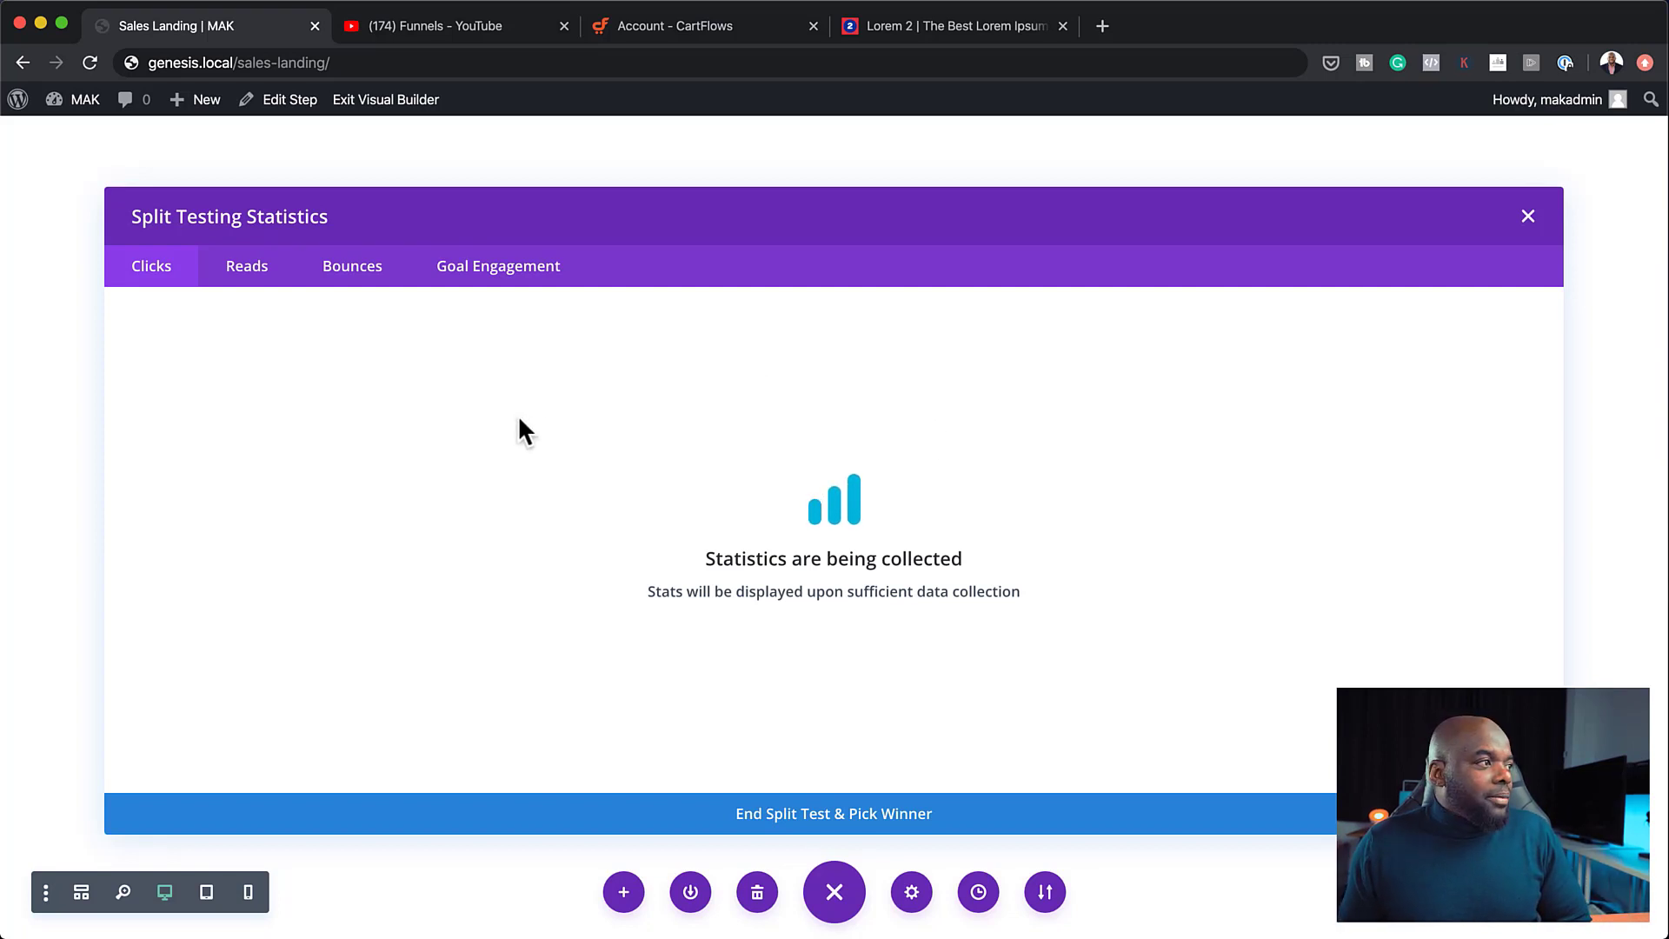
left_click(259, 271)
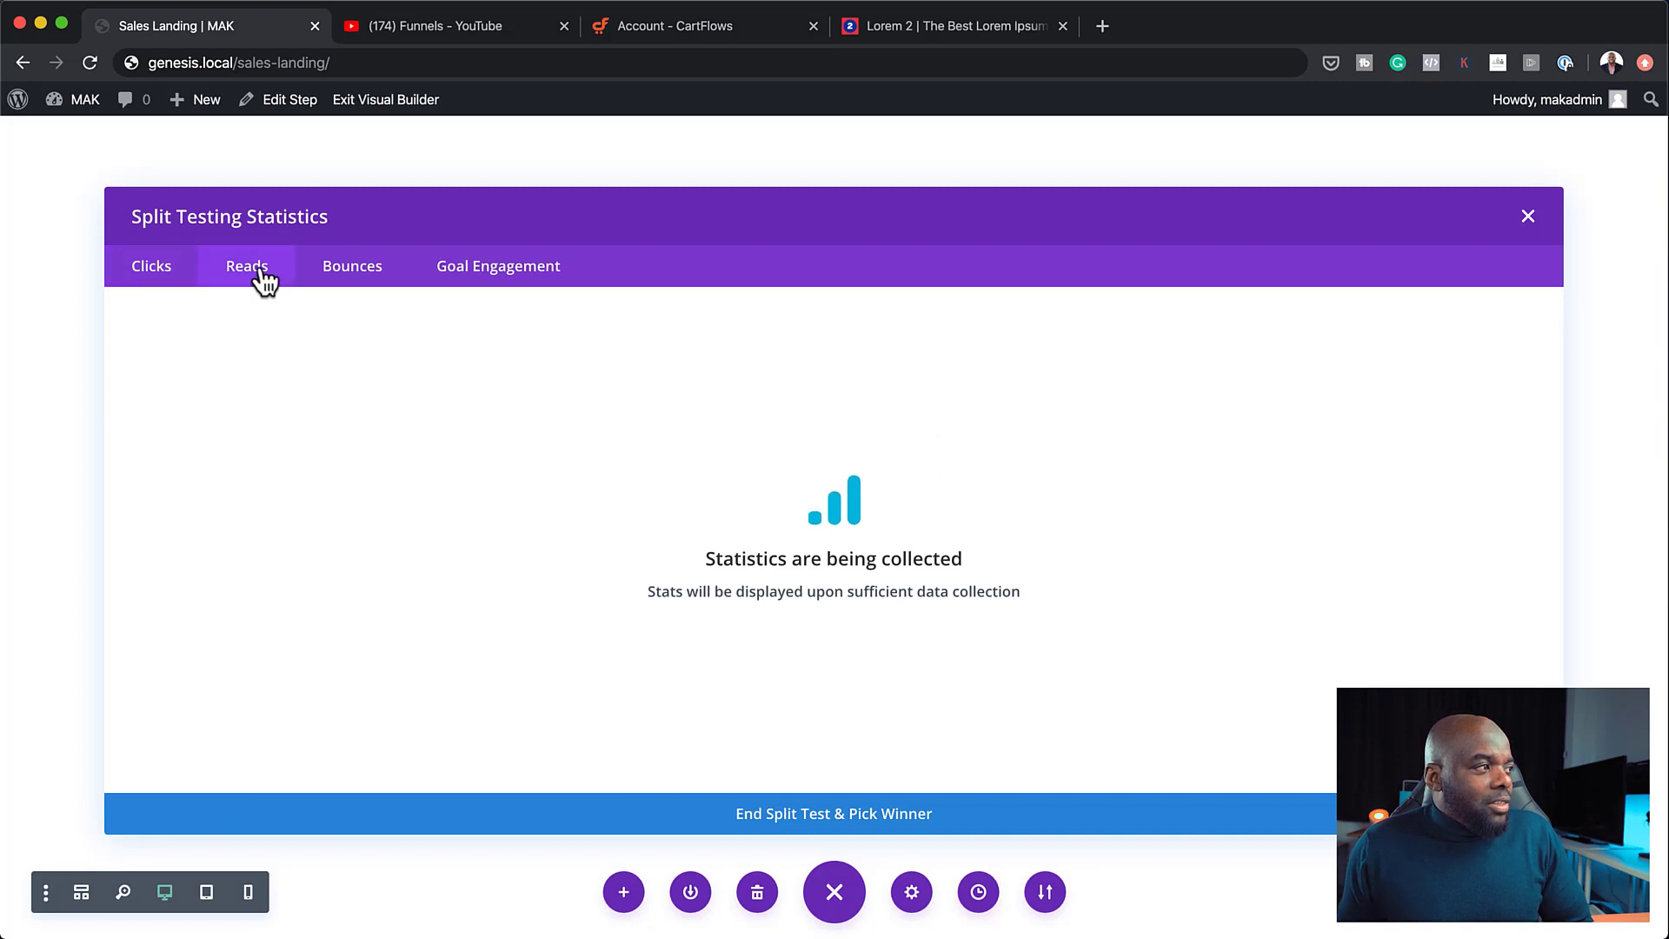
left_click(365, 277)
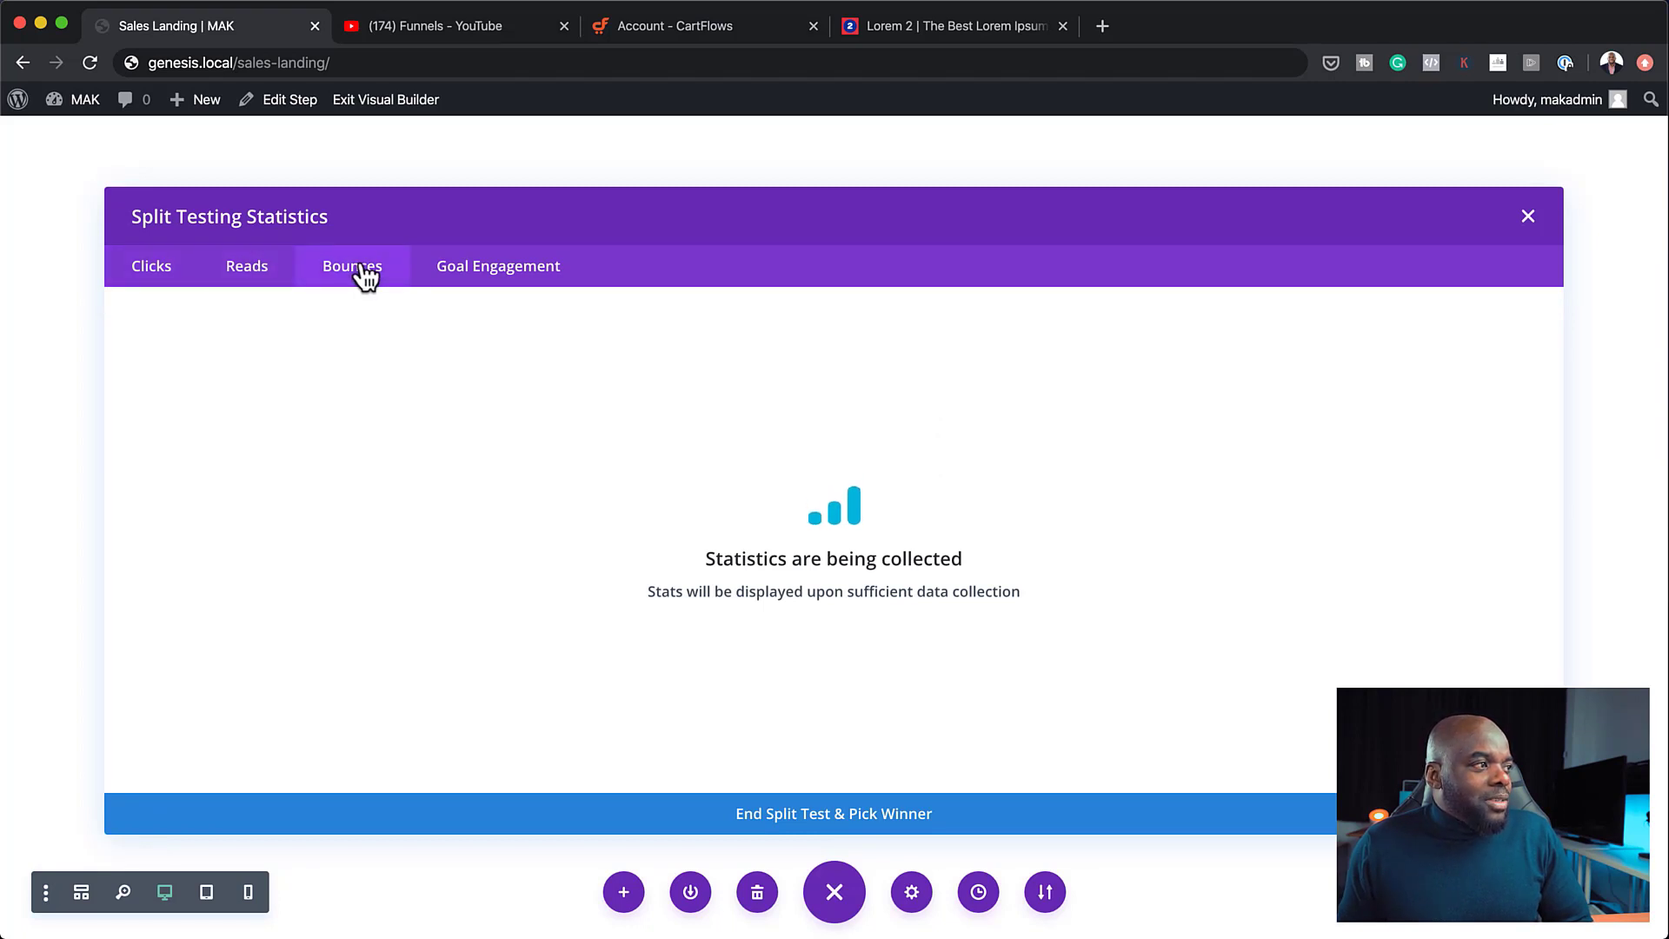
left_click(528, 279)
left_click(153, 278)
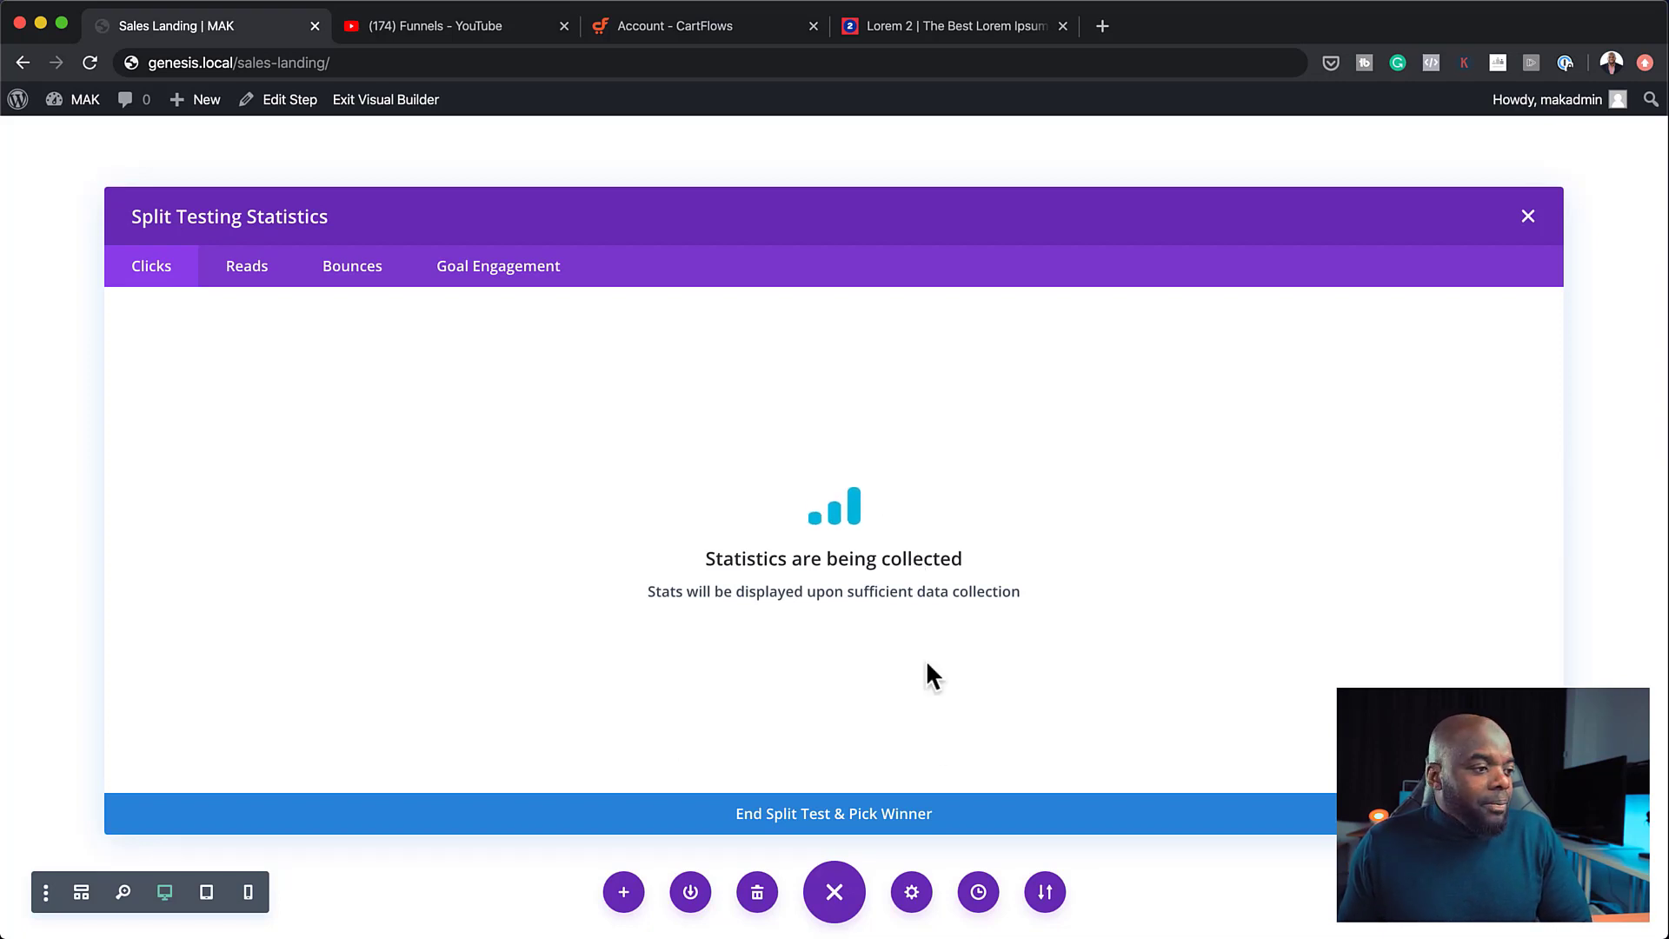
End the split test on the landing page and pick the V1 row as the winning variation
left_click(835, 817)
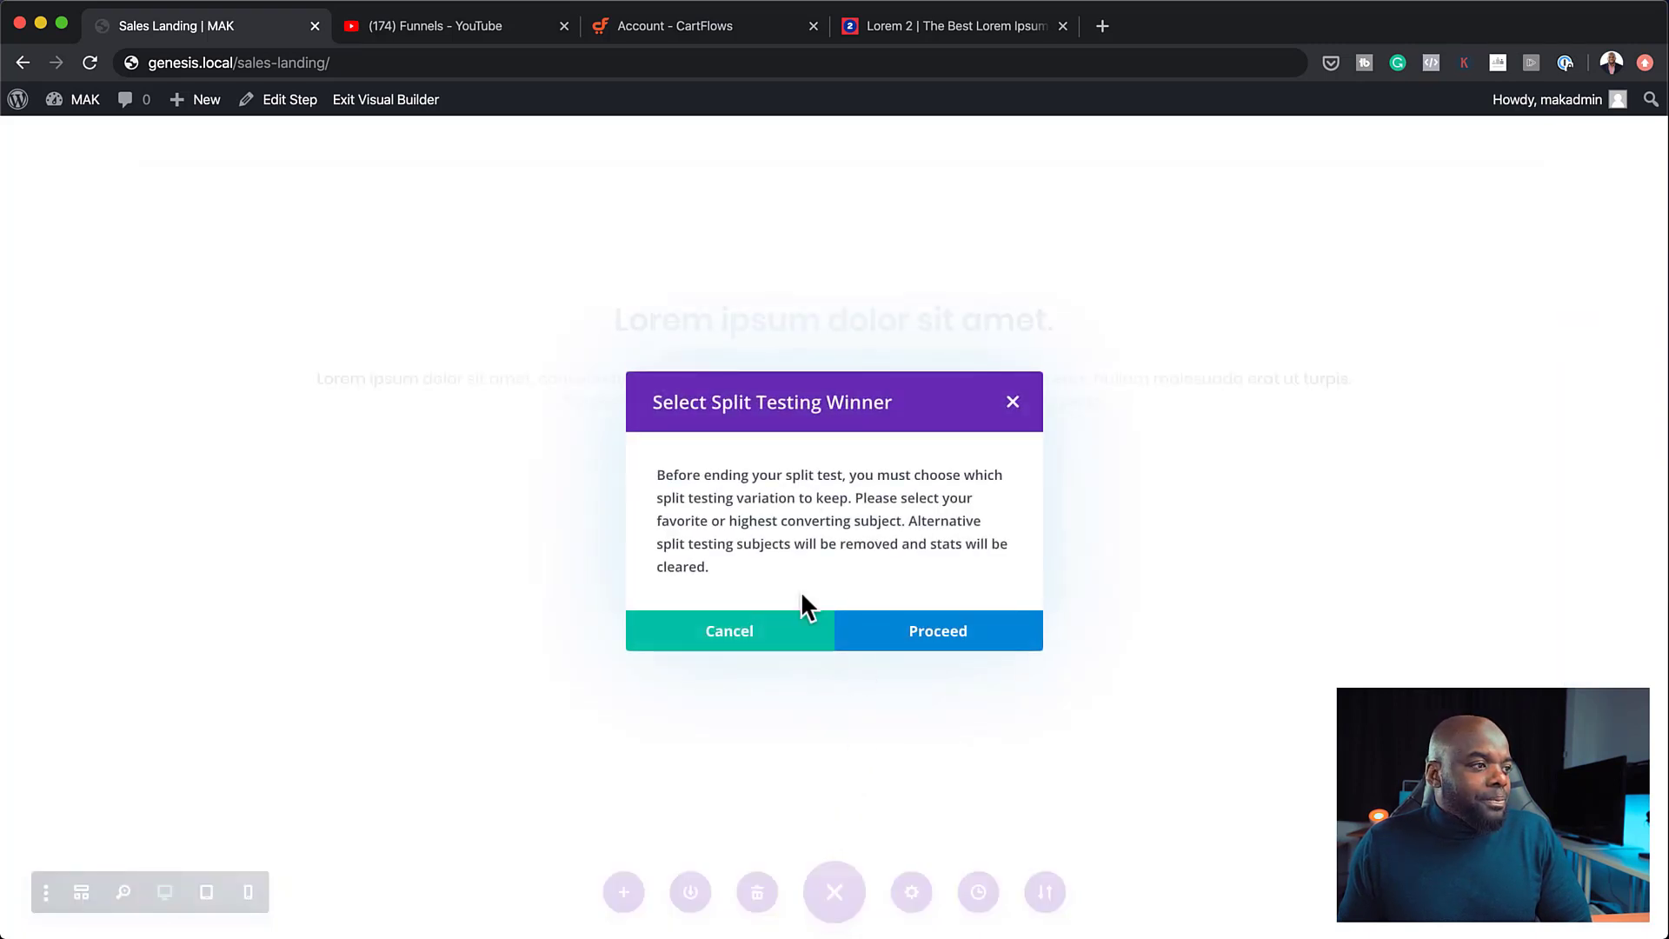
left_click(948, 642)
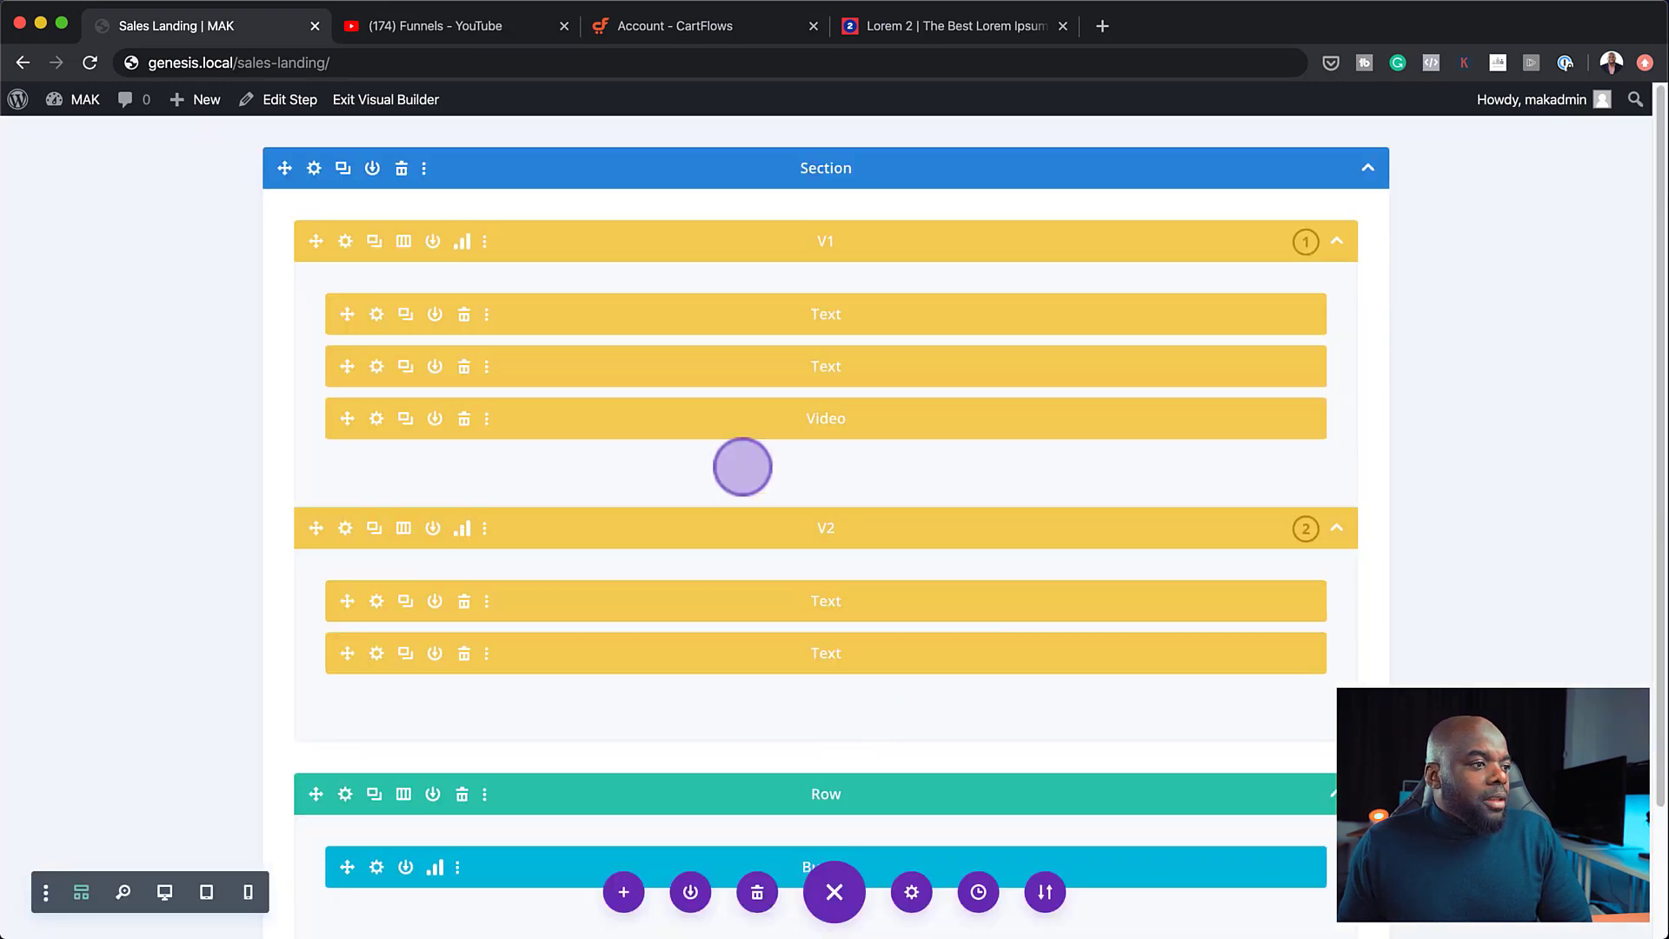
scroll(772, 738, "down", 2)
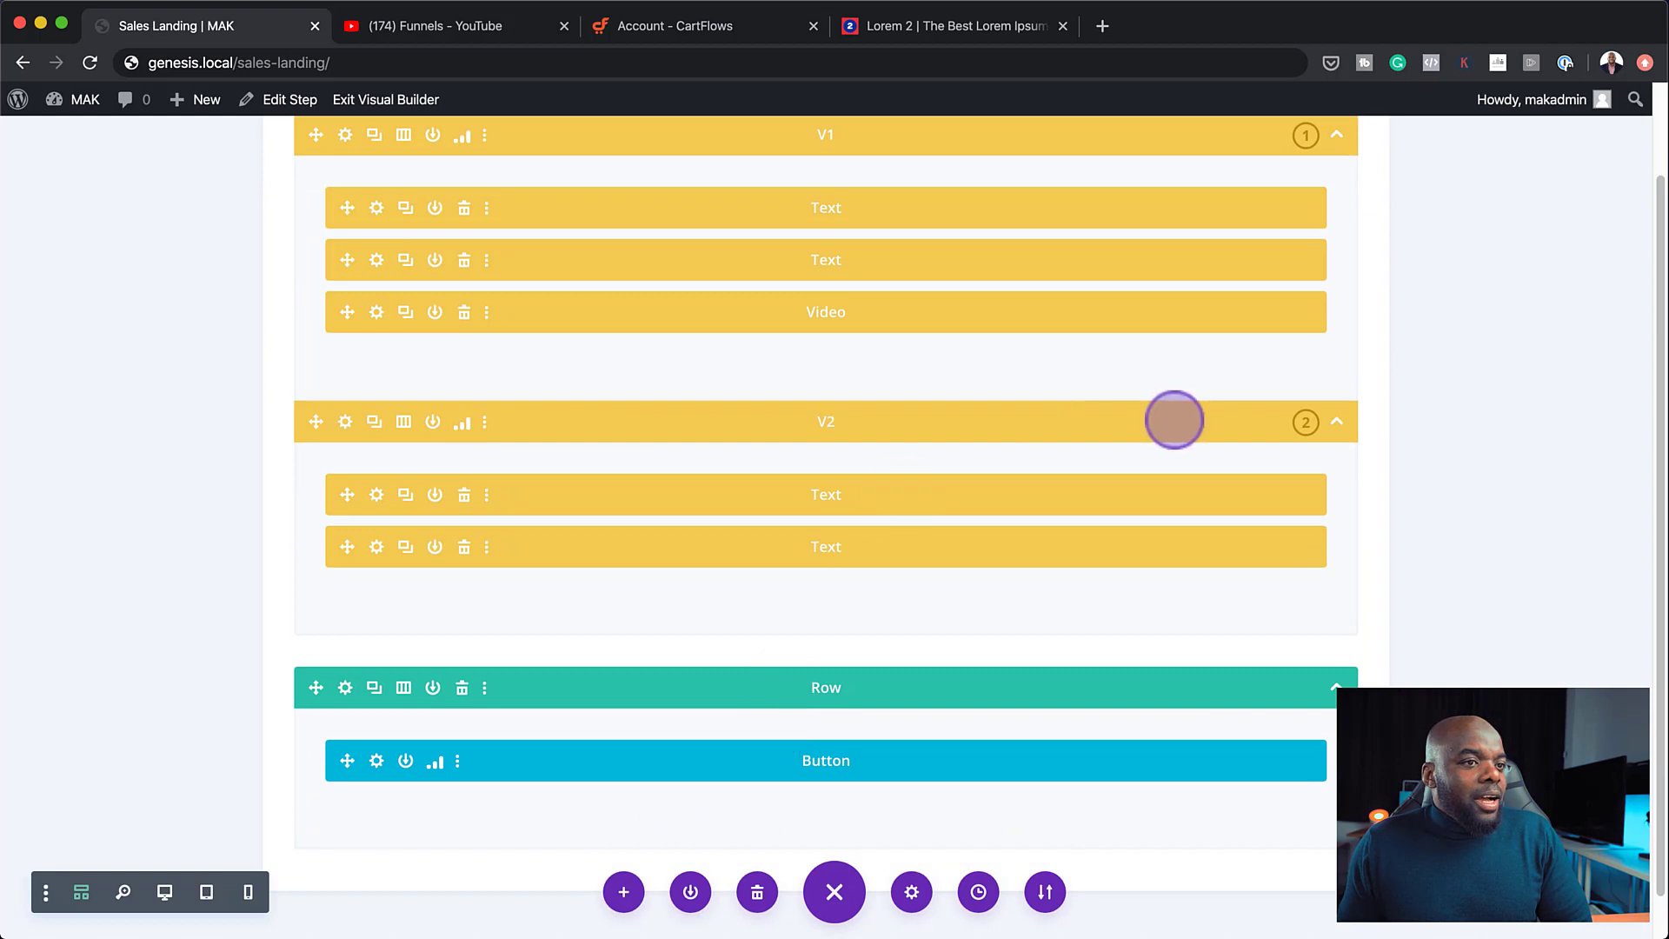
scroll(1144, 452, "up", 2)
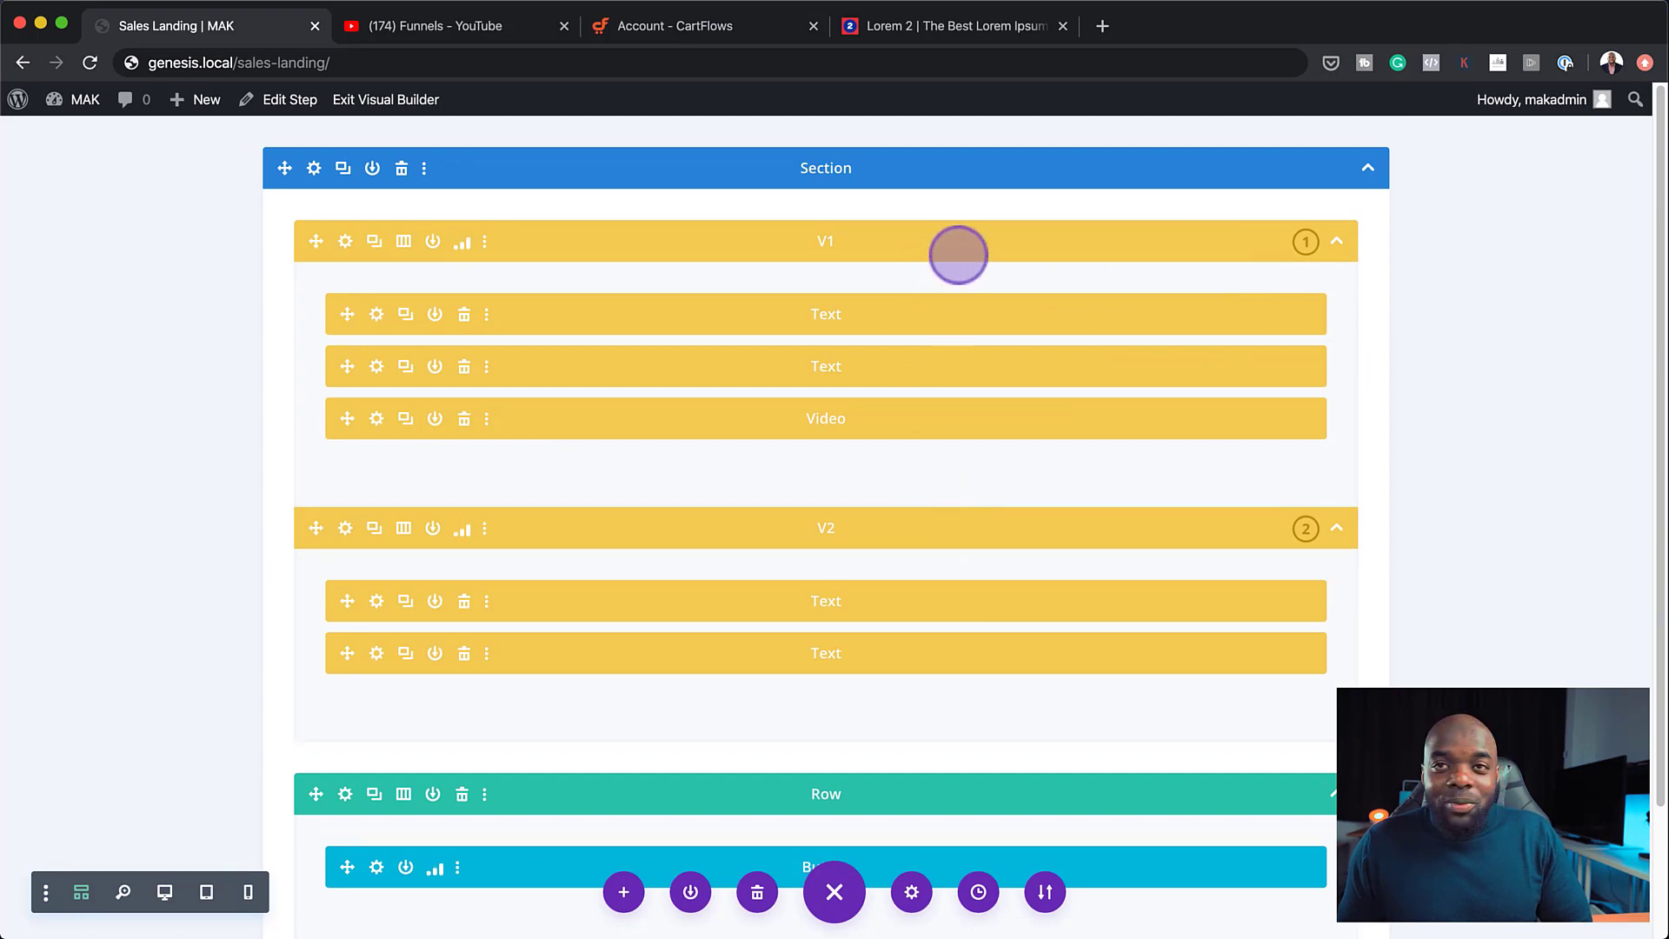
left_click(958, 255)
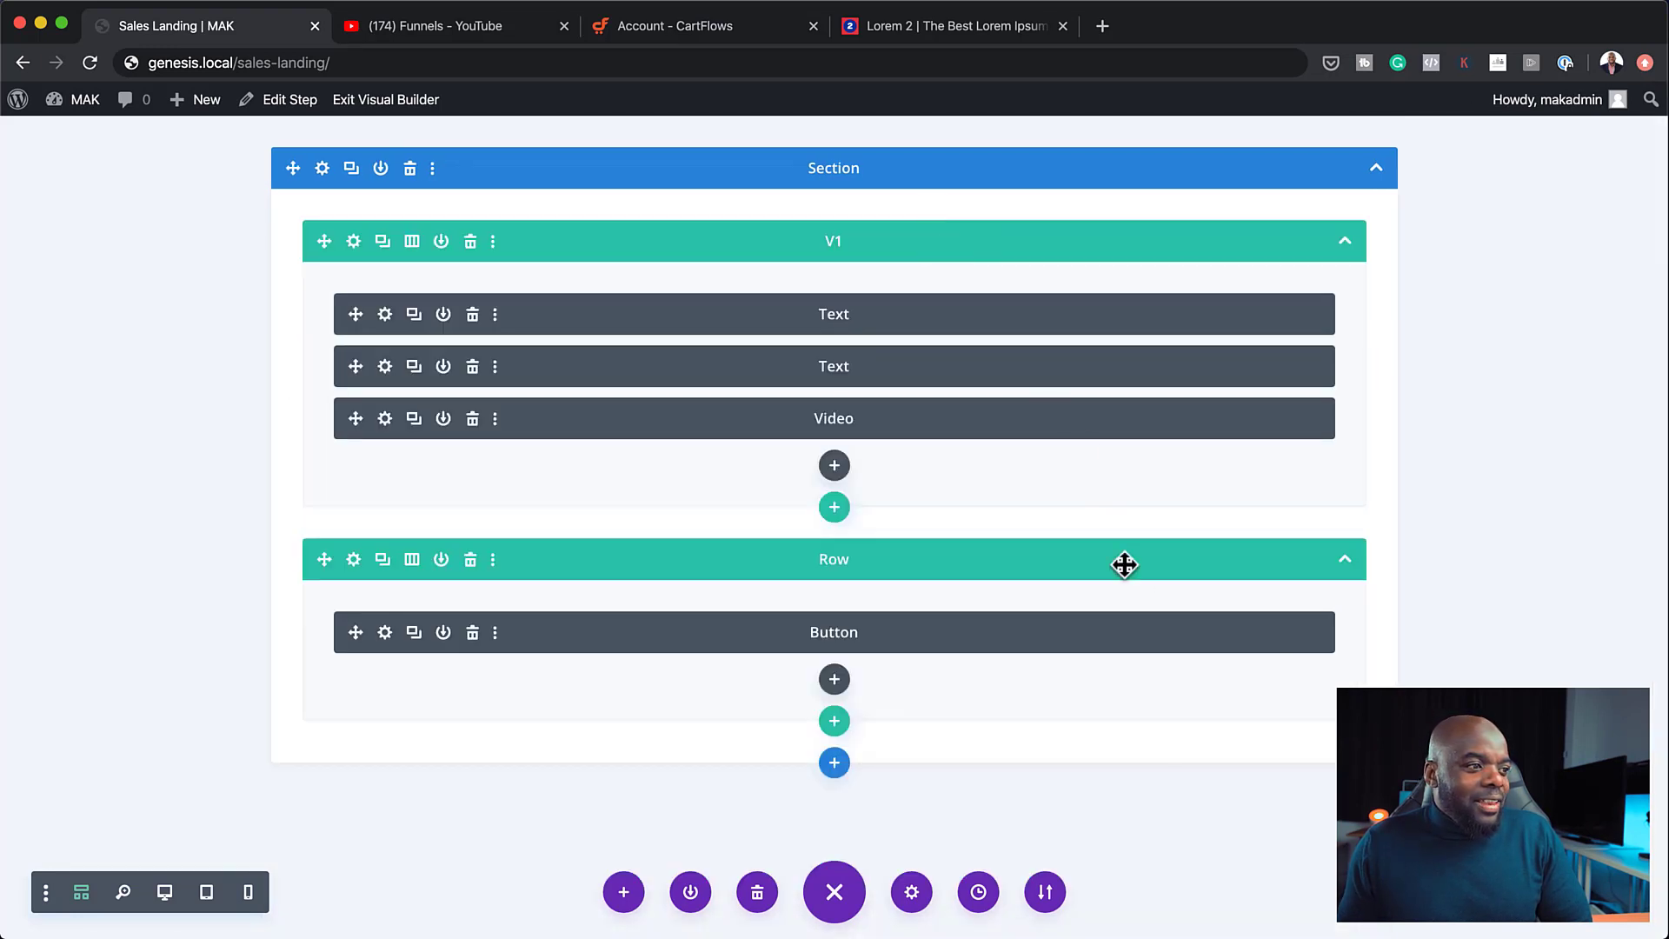